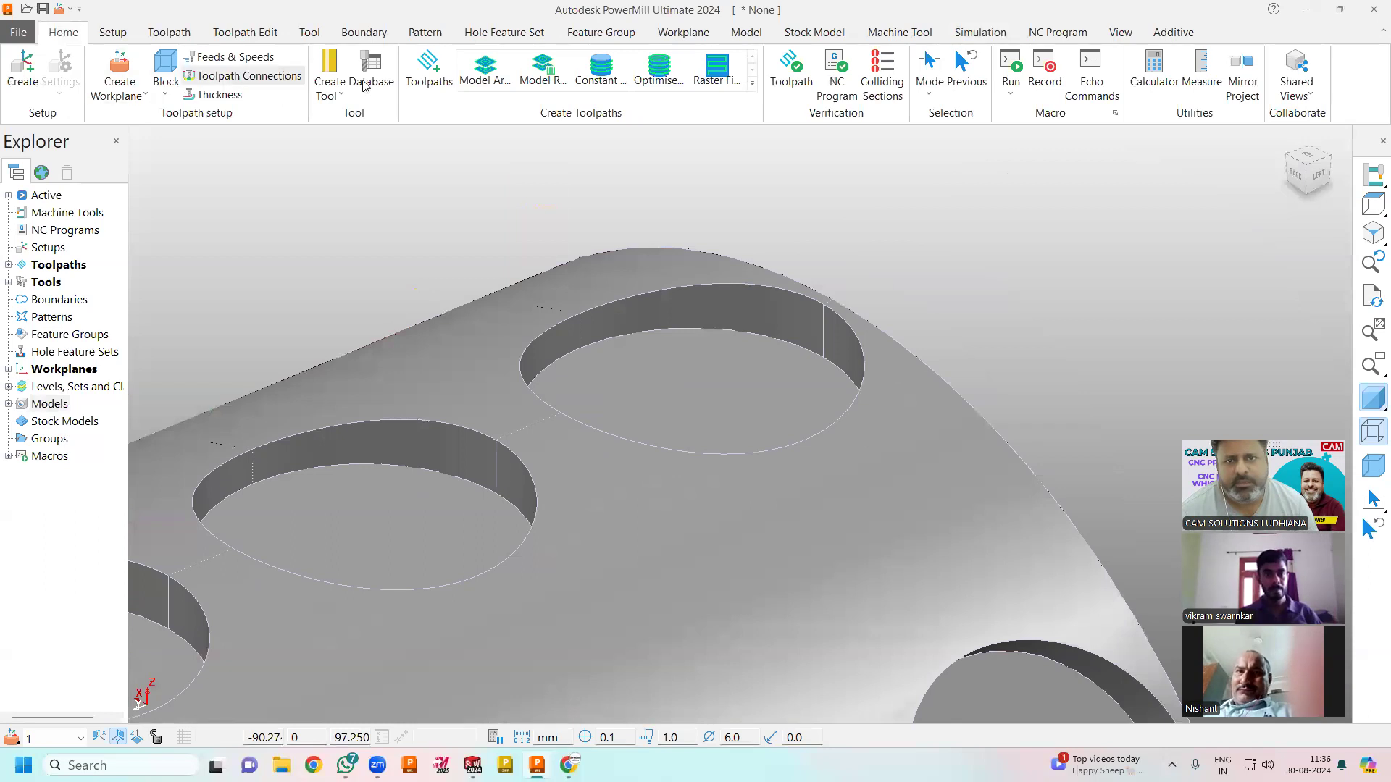
Step: Create a new toolpath using the Spiral Finishing strategy from the finishing category
{"action": "left_click", "coordinate": [428, 70]}
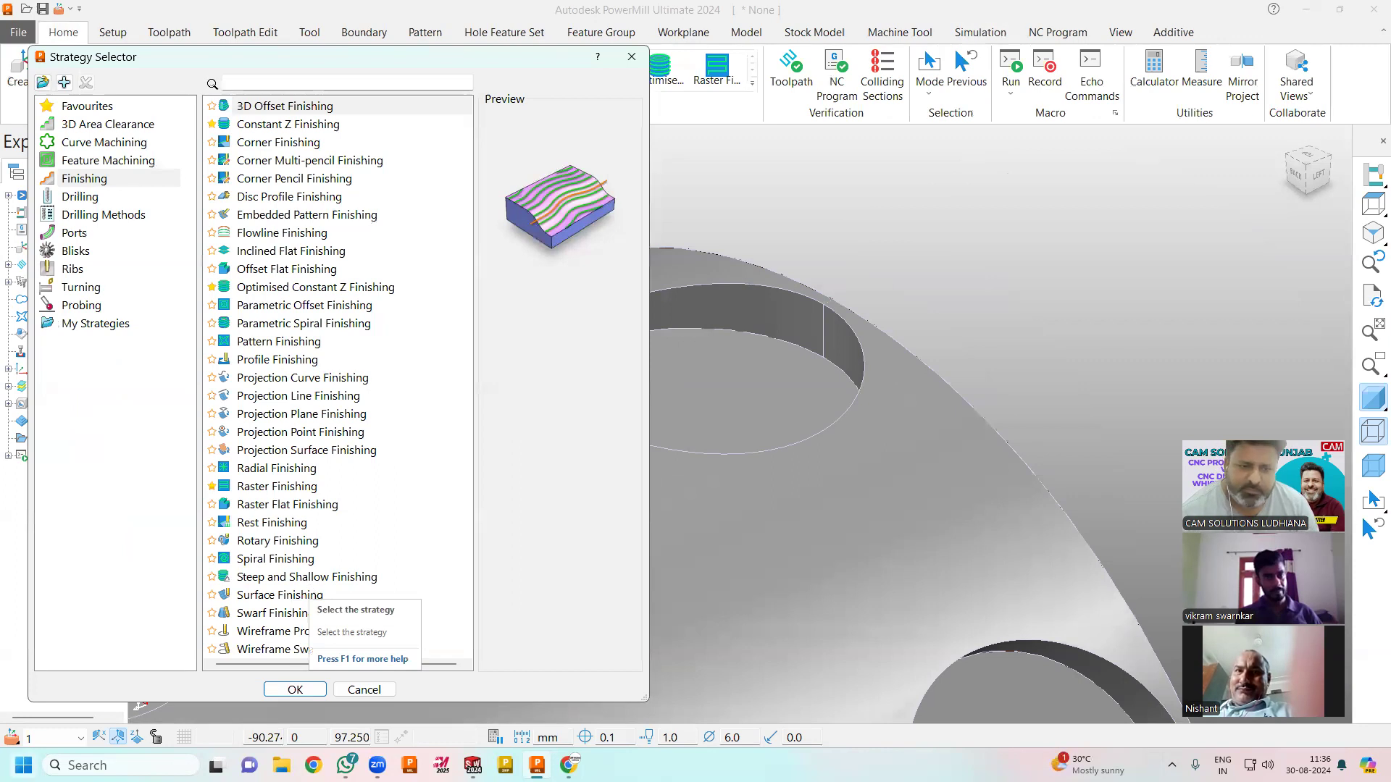
{"action": "left_click", "coordinate": [262, 559]}
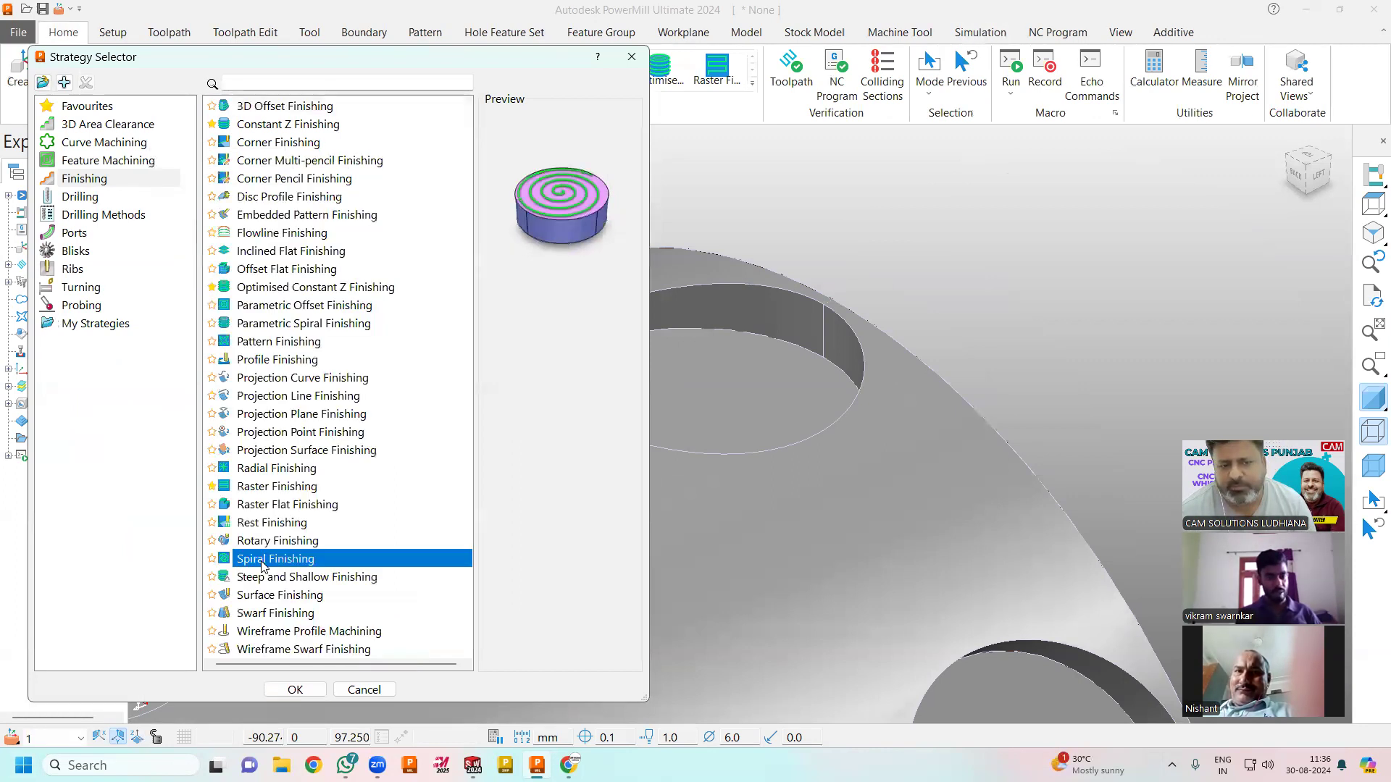
{"action": "left_click", "coordinate": [299, 691]}
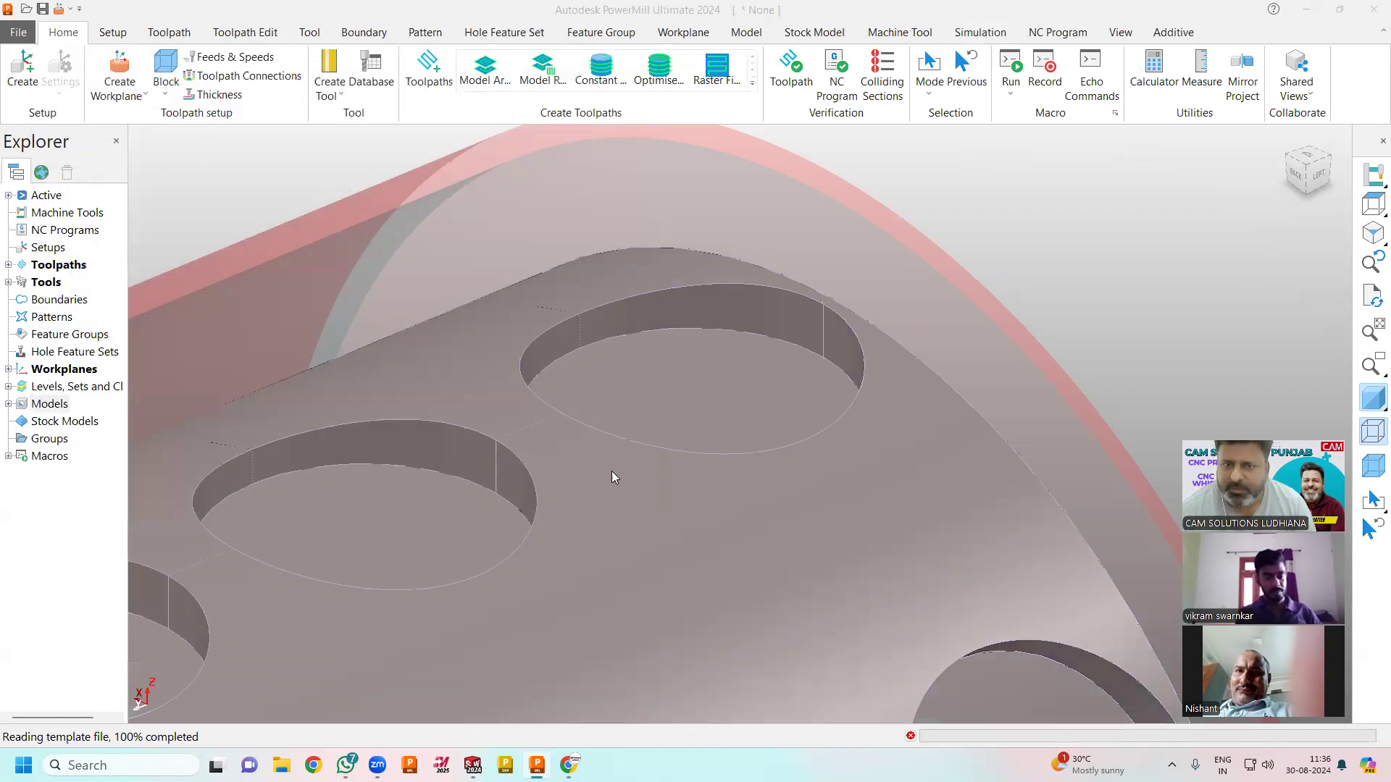
{"action": "middle_click_drag", "start_coordinate": [907, 348], "coordinate": [1018, 291]}
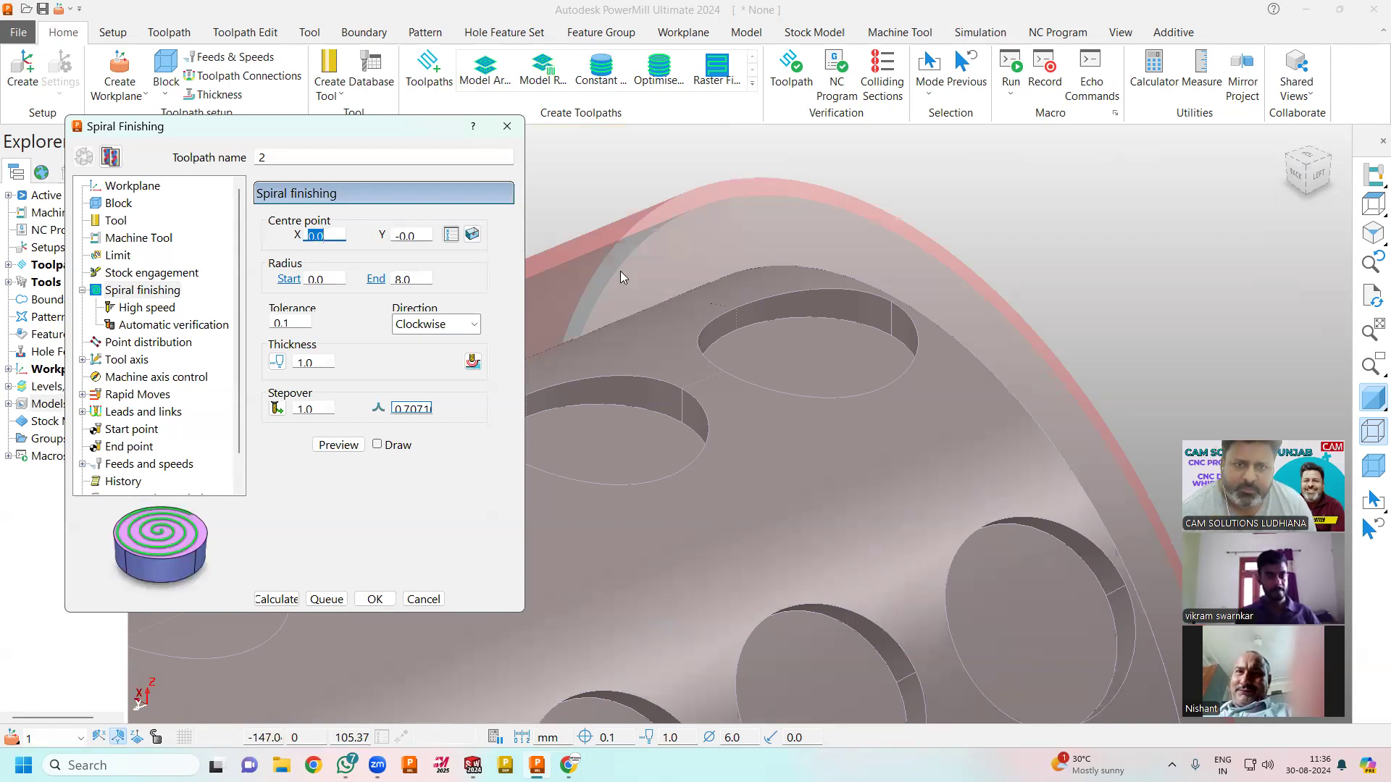
{"action": "left_click", "coordinate": [140, 187]}
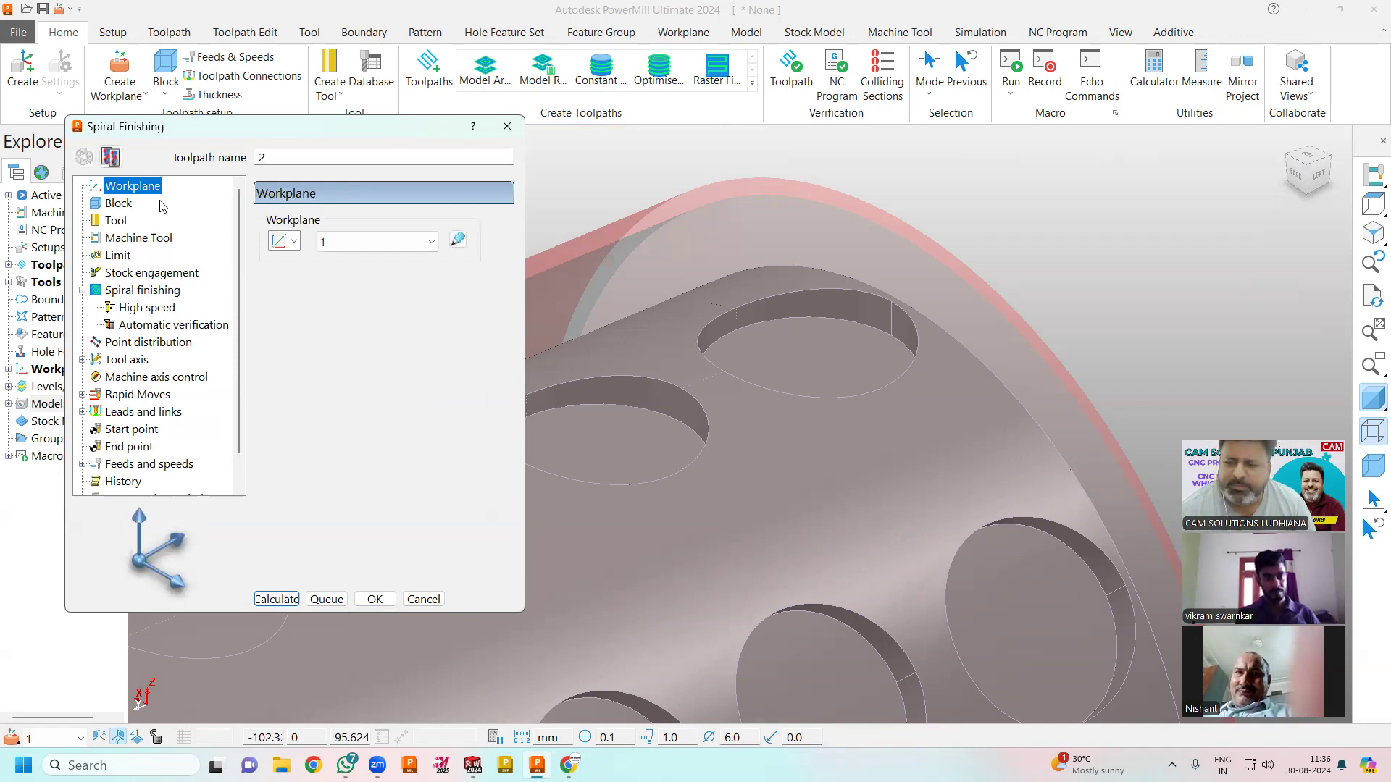
{"action": "left_click", "coordinate": [293, 242]}
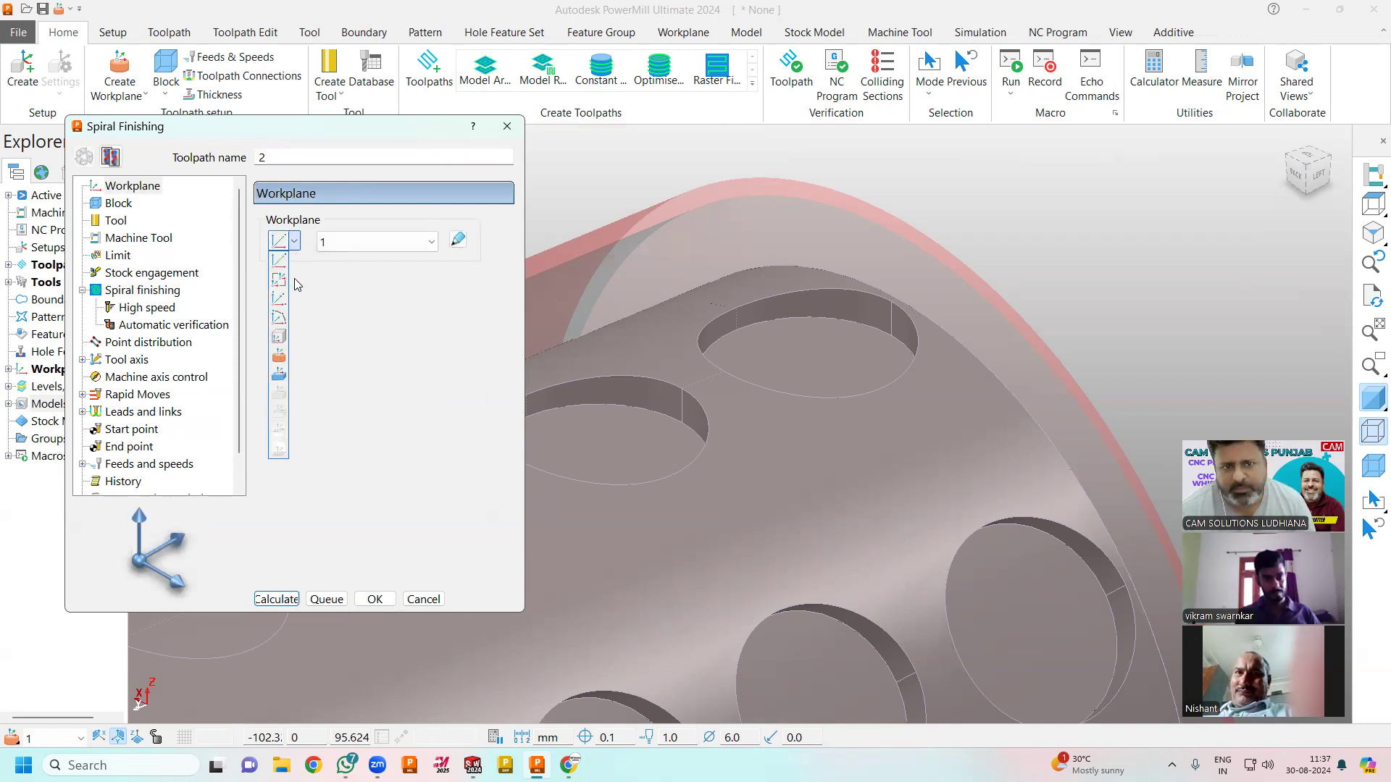
{"action": "left_click", "coordinate": [281, 357]}
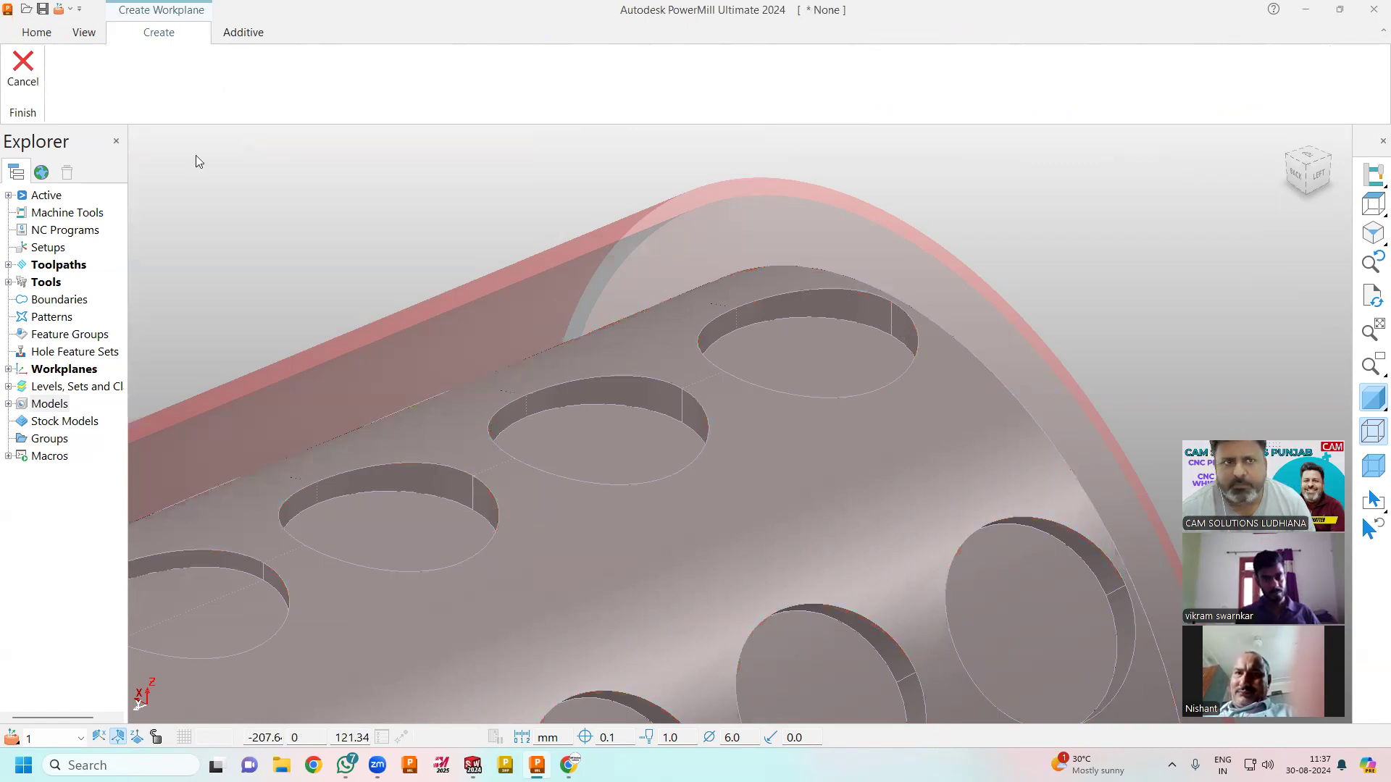
{"action": "left_click", "coordinate": [87, 36]}
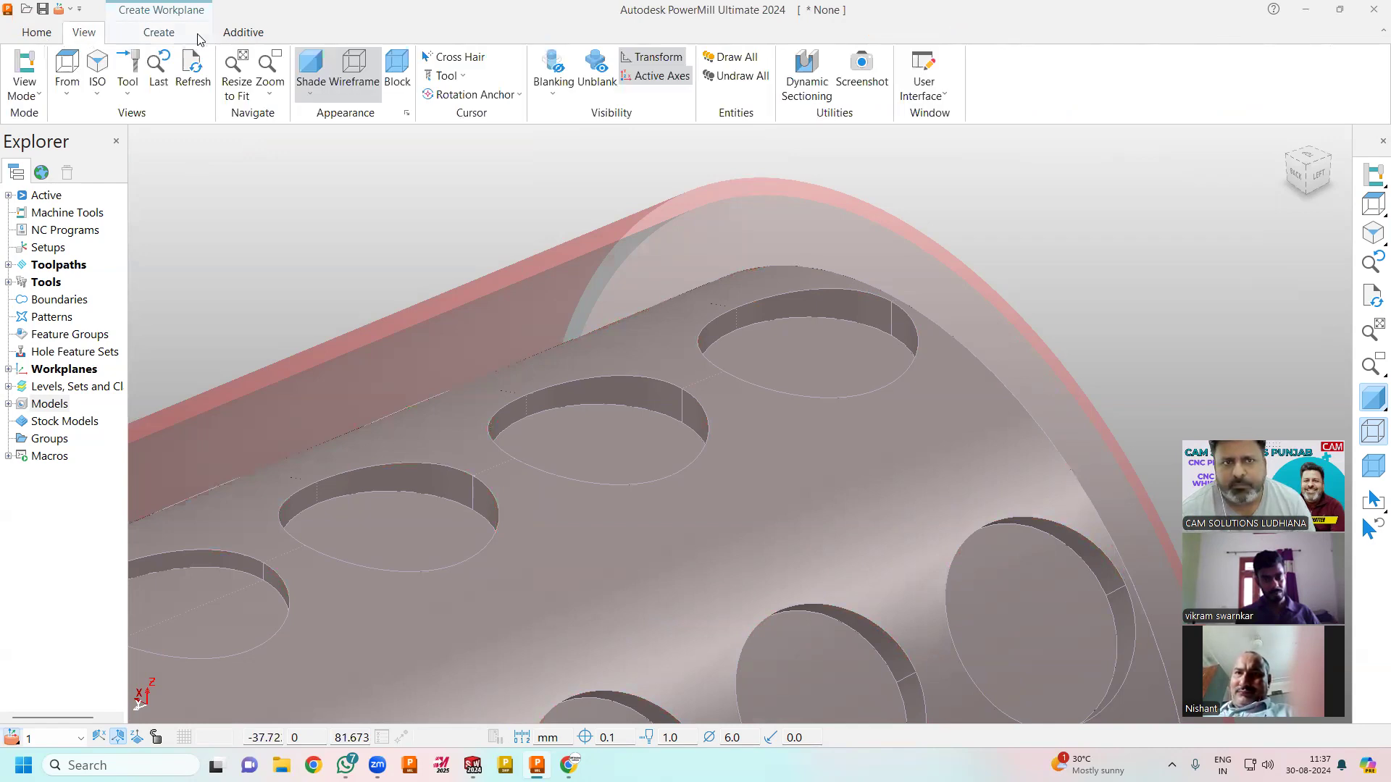
{"action": "left_click", "coordinate": [161, 34]}
{"action": "left_click", "coordinate": [24, 67]}
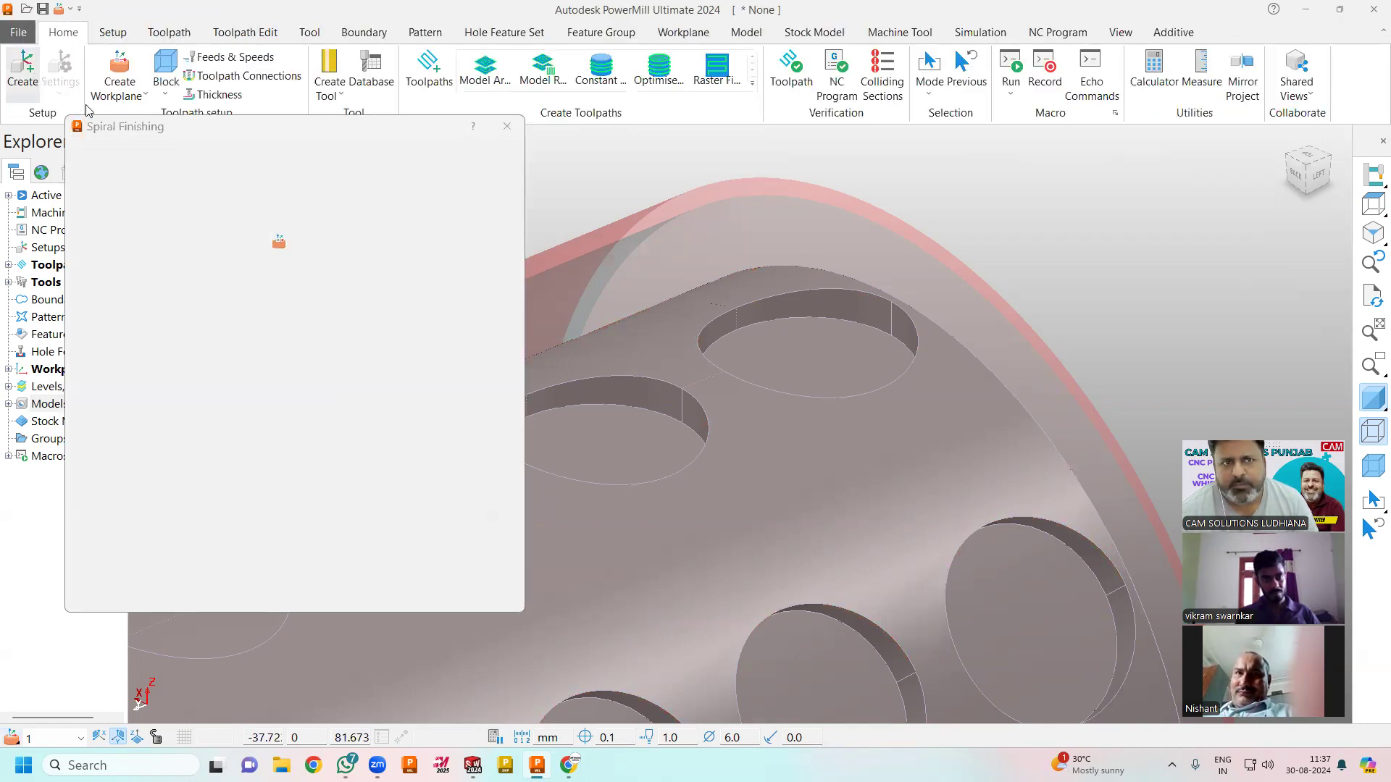
Step: Hide the rapid surface and plunge surface drawn around the cylinder for toolpath 2
{"action": "left_click", "coordinate": [169, 33]}
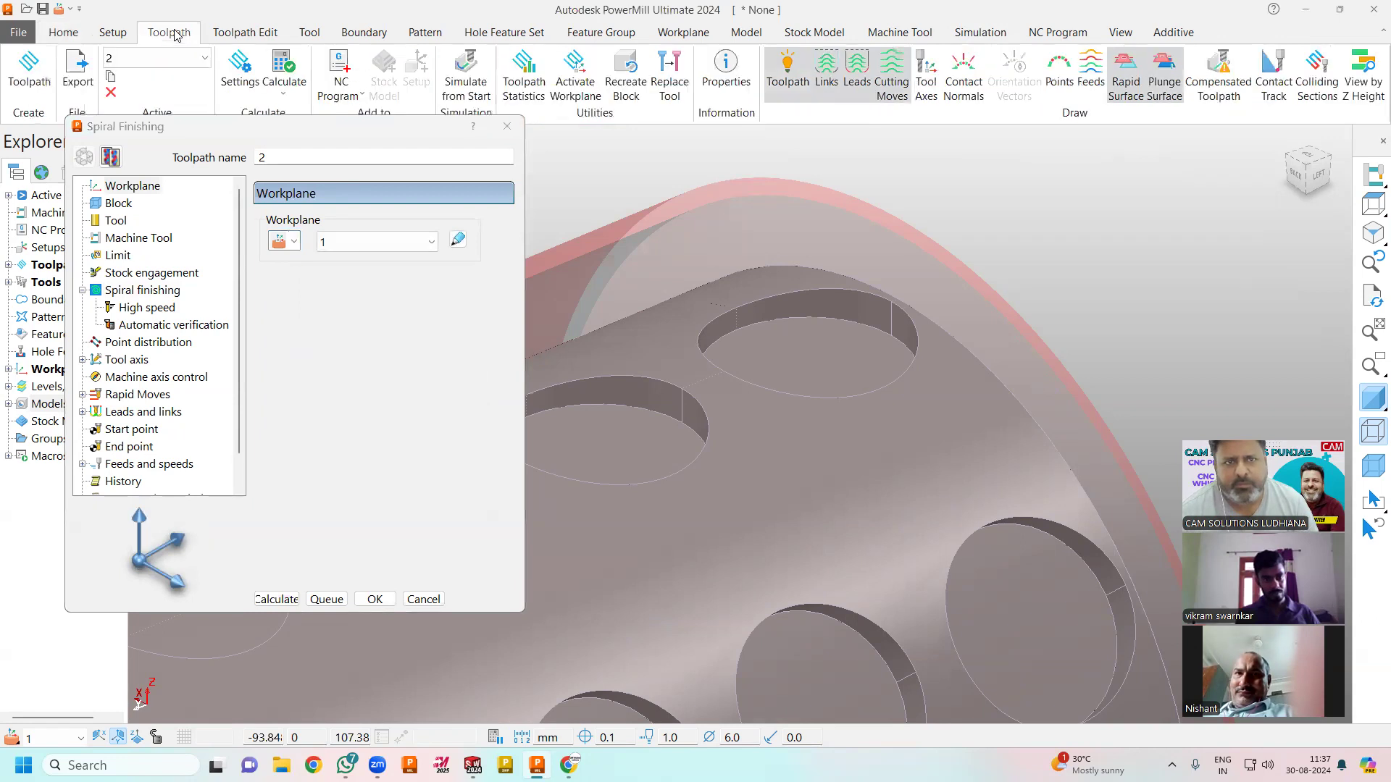
{"action": "left_click", "coordinate": [1165, 83]}
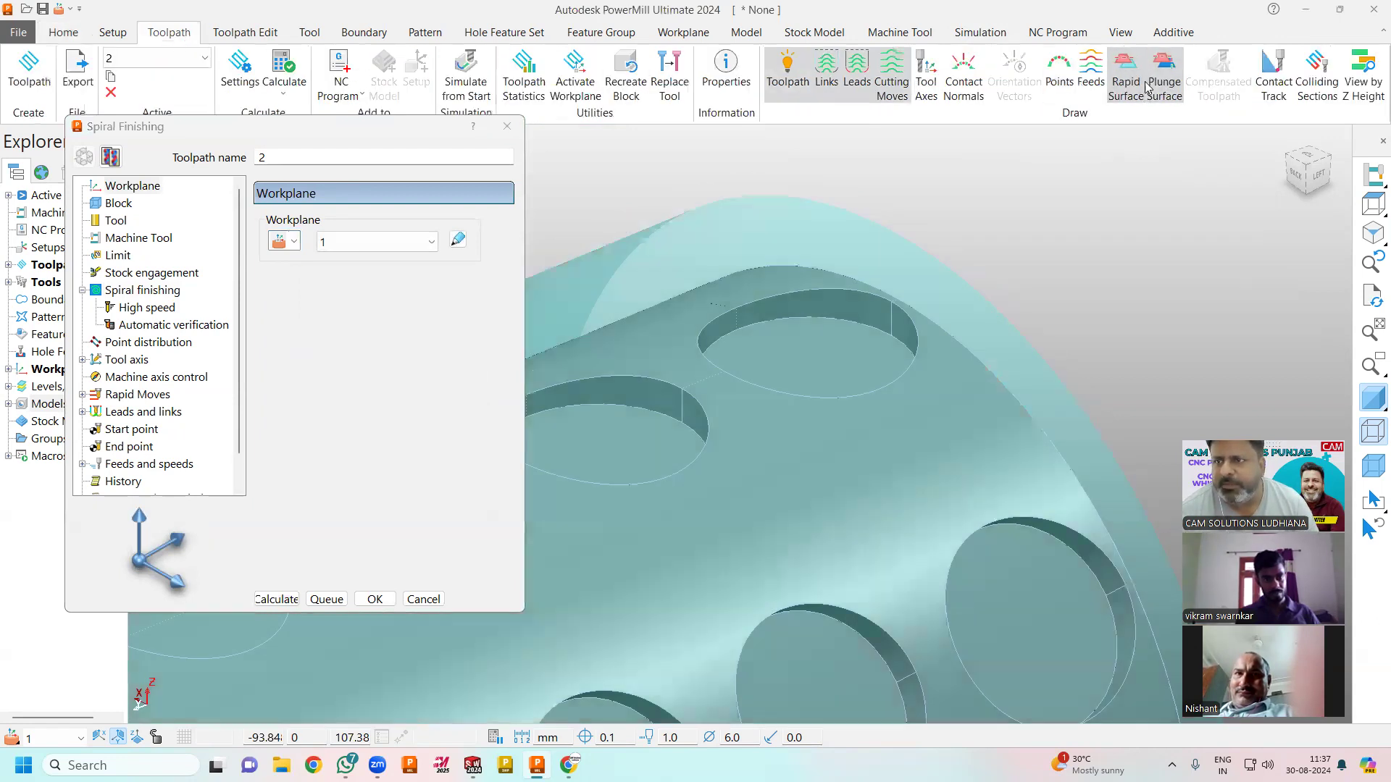
{"action": "left_click", "coordinate": [1164, 83]}
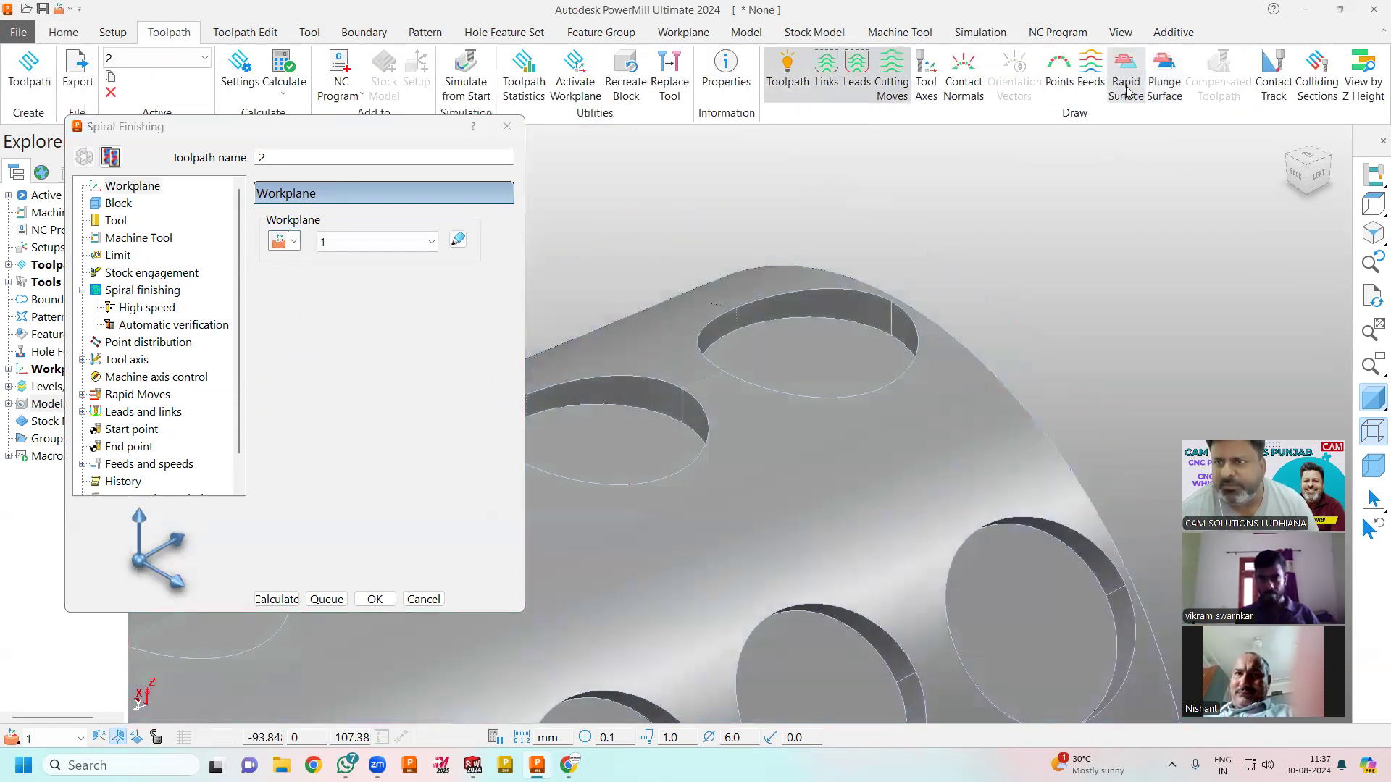
{"action": "middle_click_drag", "start_coordinate": [1046, 182], "coordinate": [1047, 221]}
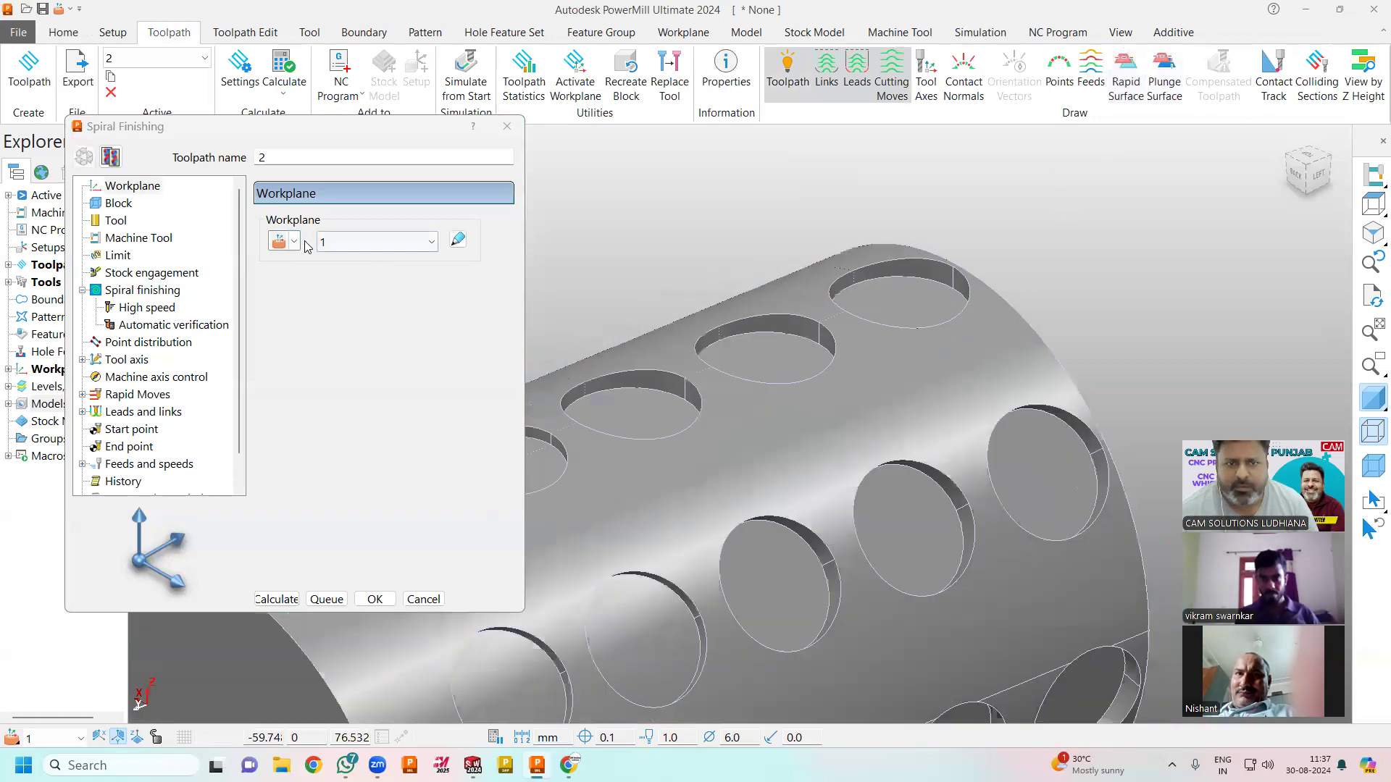
{"action": "left_click", "coordinate": [457, 249]}
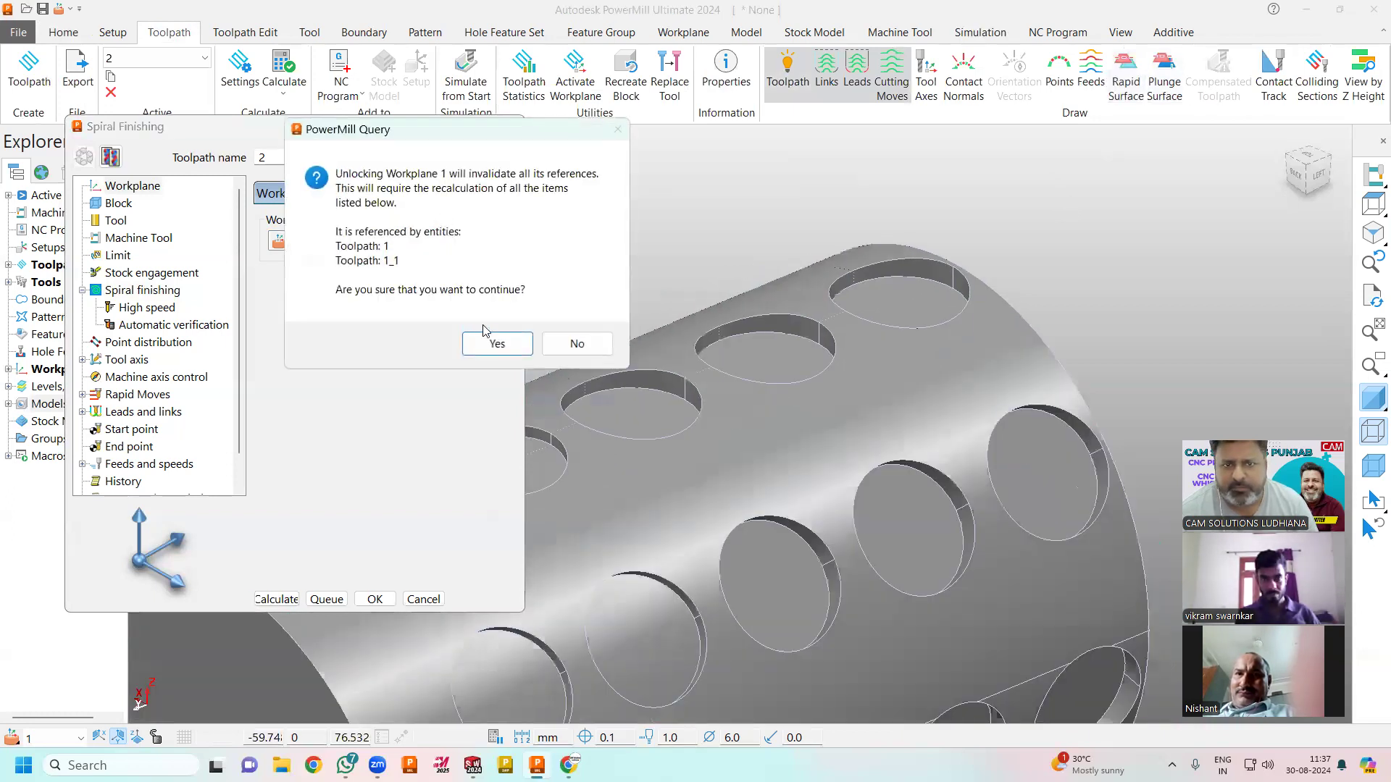
{"action": "left_click", "coordinate": [494, 344]}
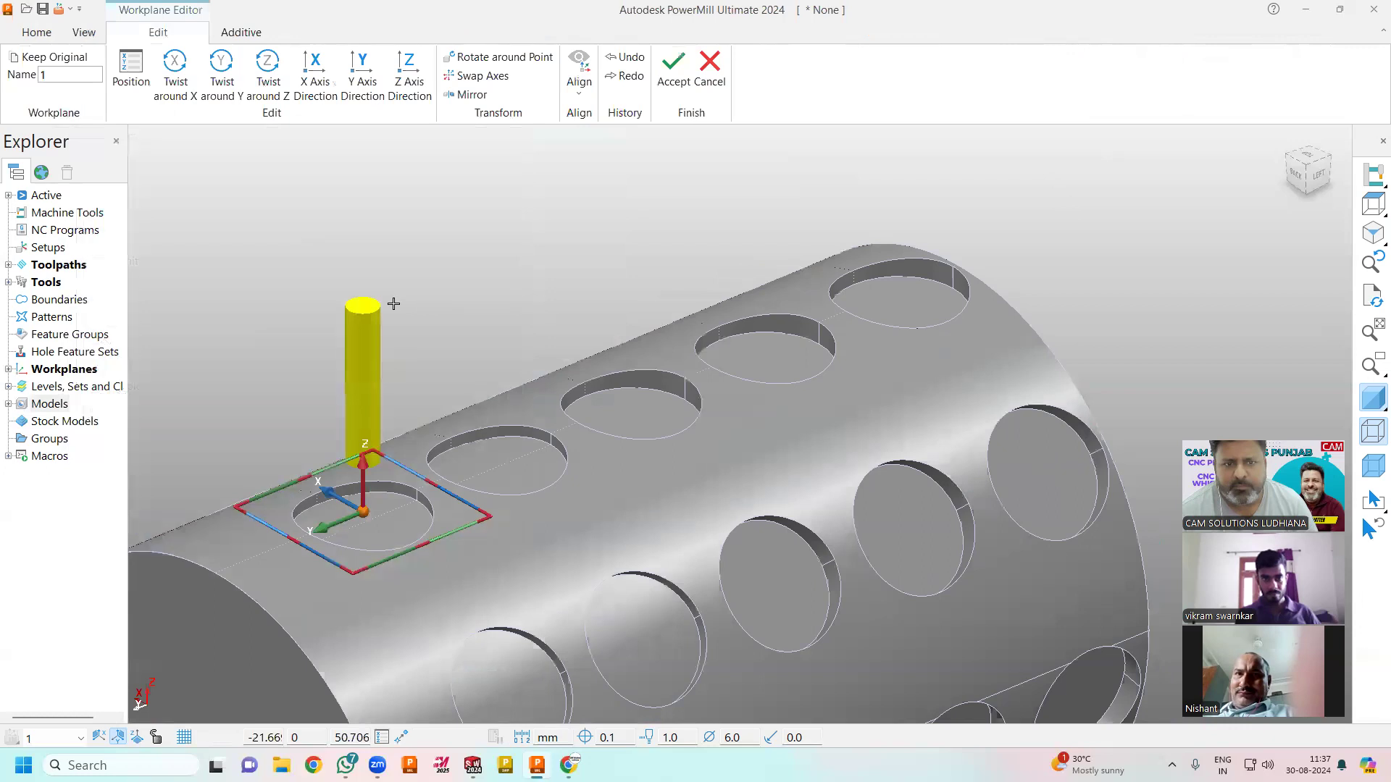
{"action": "left_click", "coordinate": [710, 71]}
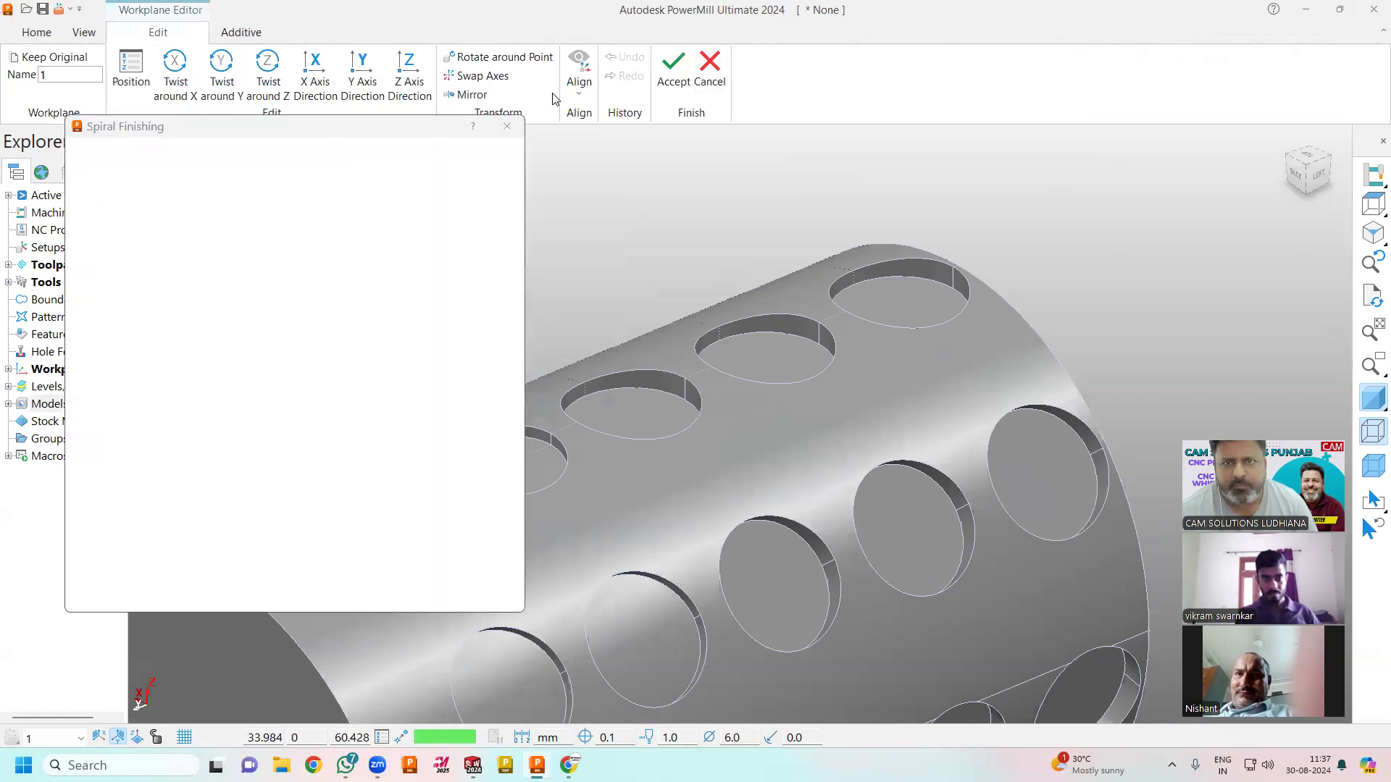
Step: Create a workplane for the spiral toolpath, centred on the bottom edge of the last hole in the cylinder's upper row
{"action": "left_click", "coordinate": [289, 241]}
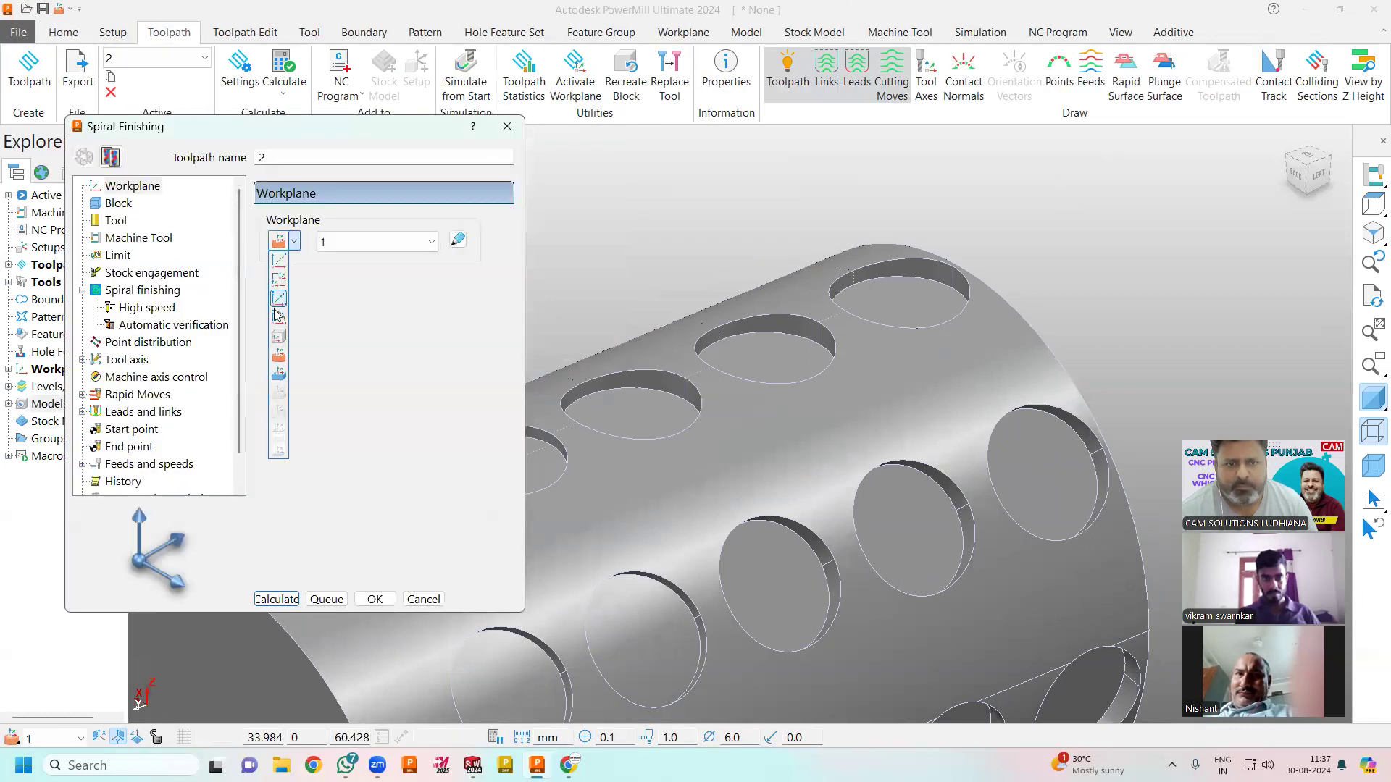
{"action": "left_click", "coordinate": [797, 334]}
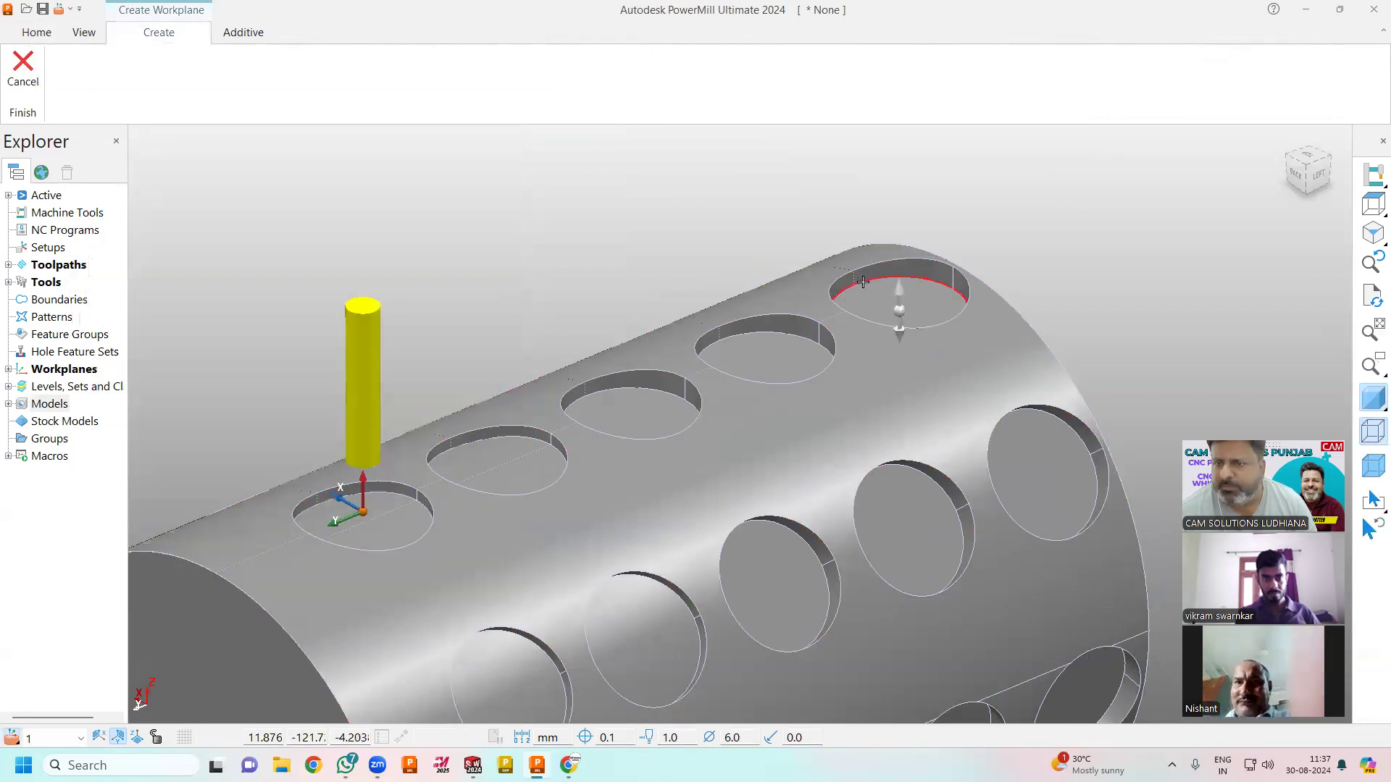
{"action": "left_click", "coordinate": [863, 282]}
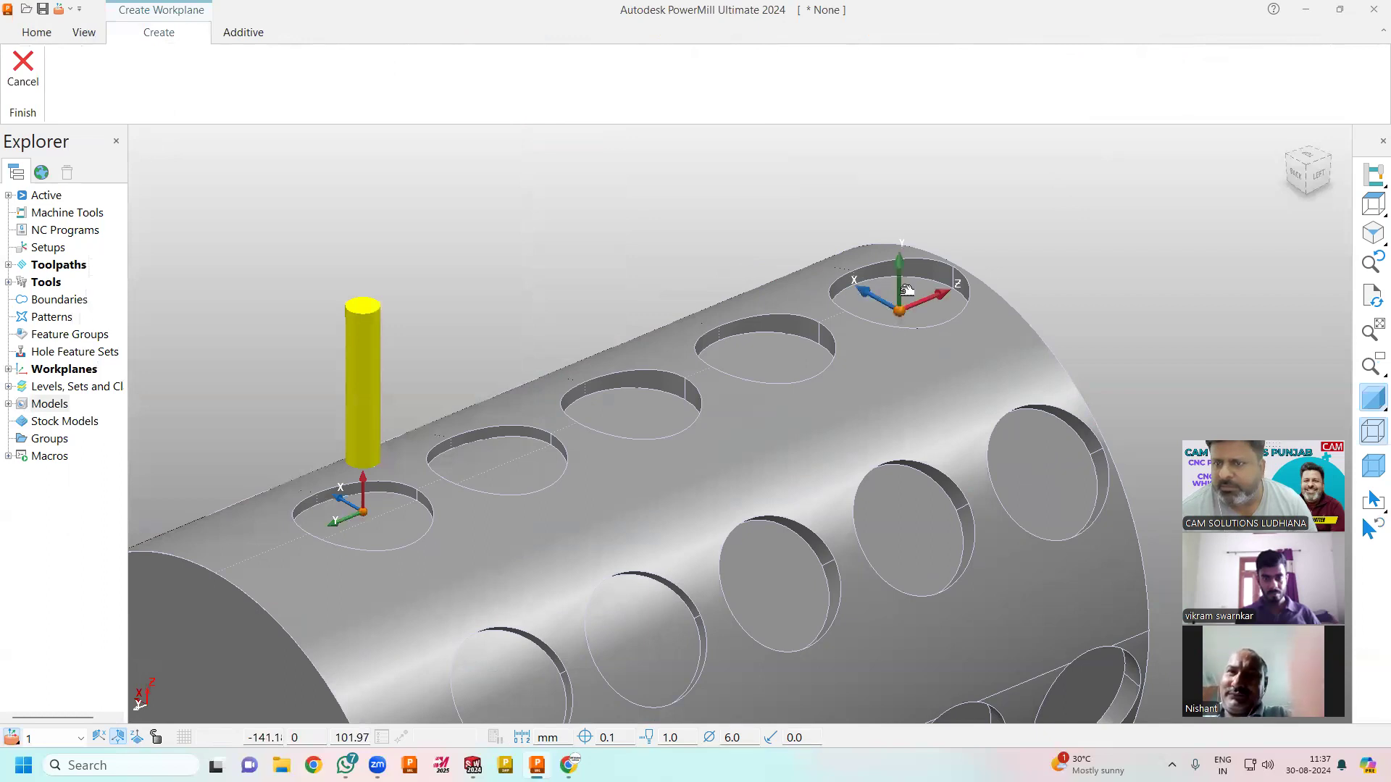
{"action": "left_click", "coordinate": [906, 290]}
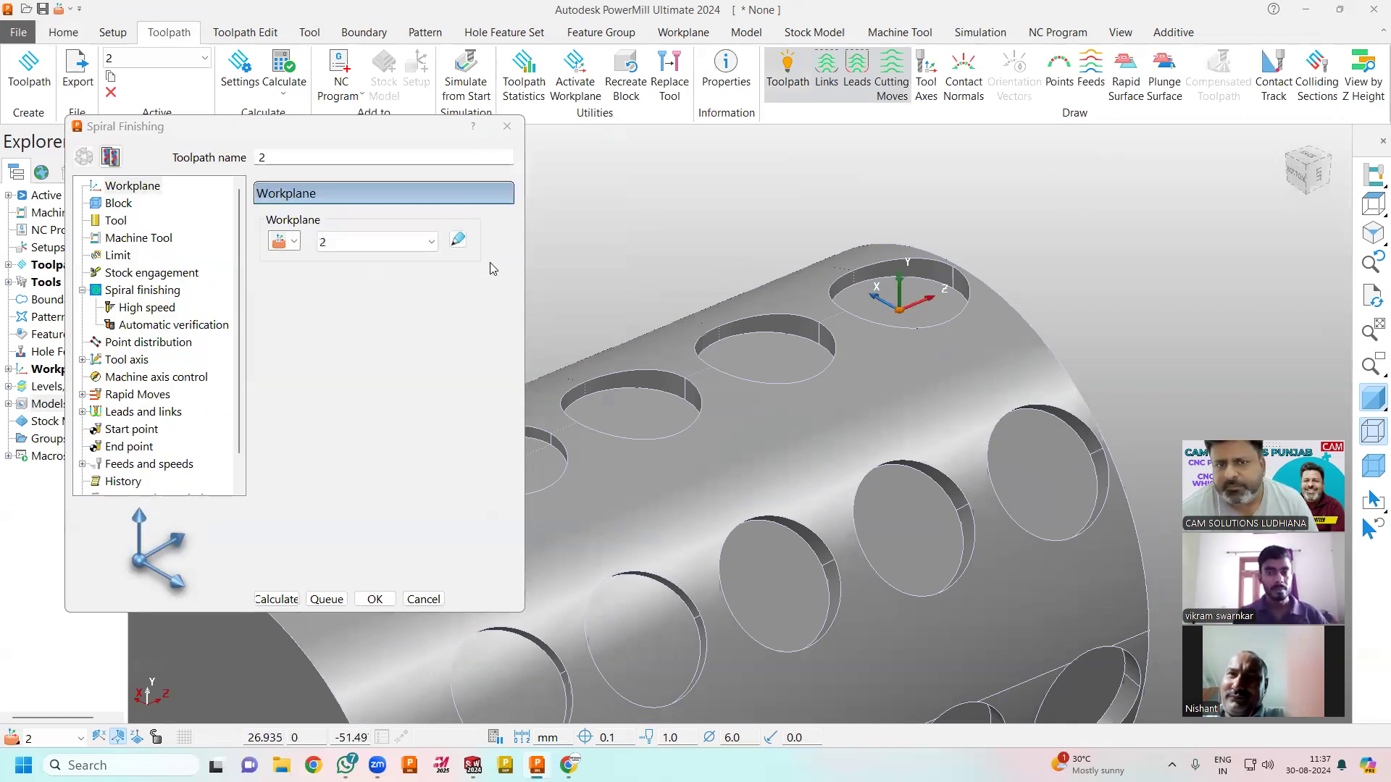
Step: Swap workplane 2's axes so Z points out of the hole and X runs along the cylinder, accept it and close the toolpath settings
{"action": "left_click", "coordinate": [458, 239]}
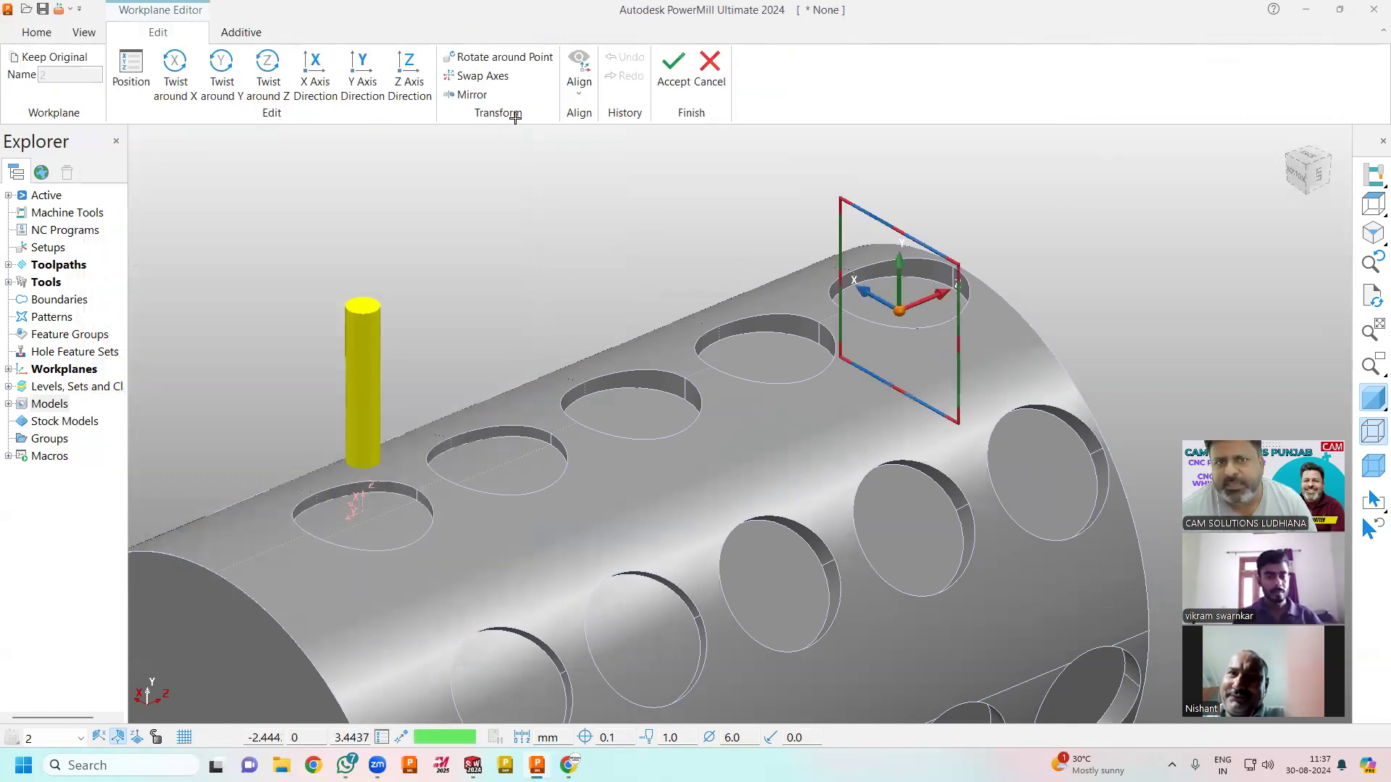
{"action": "left_click", "coordinate": [481, 76]}
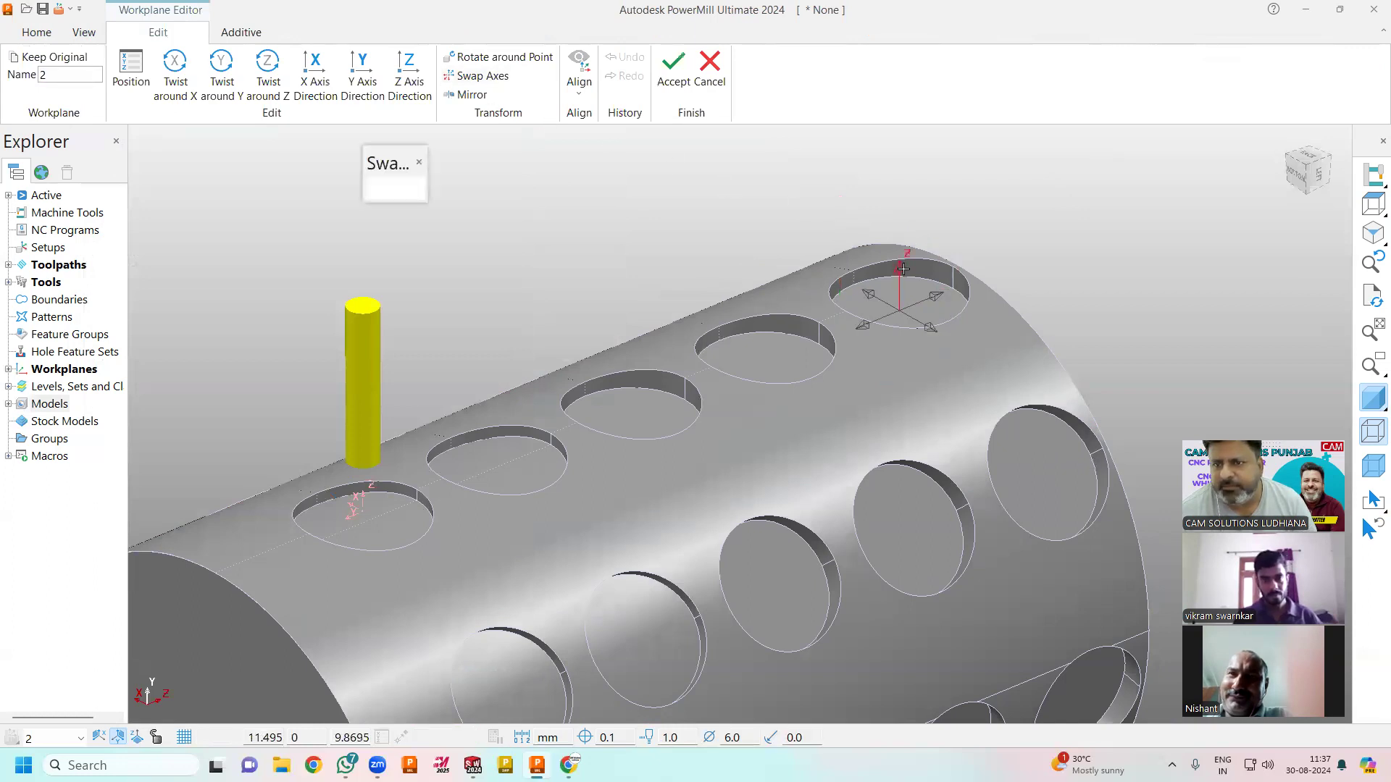
{"action": "left_click", "coordinate": [935, 294]}
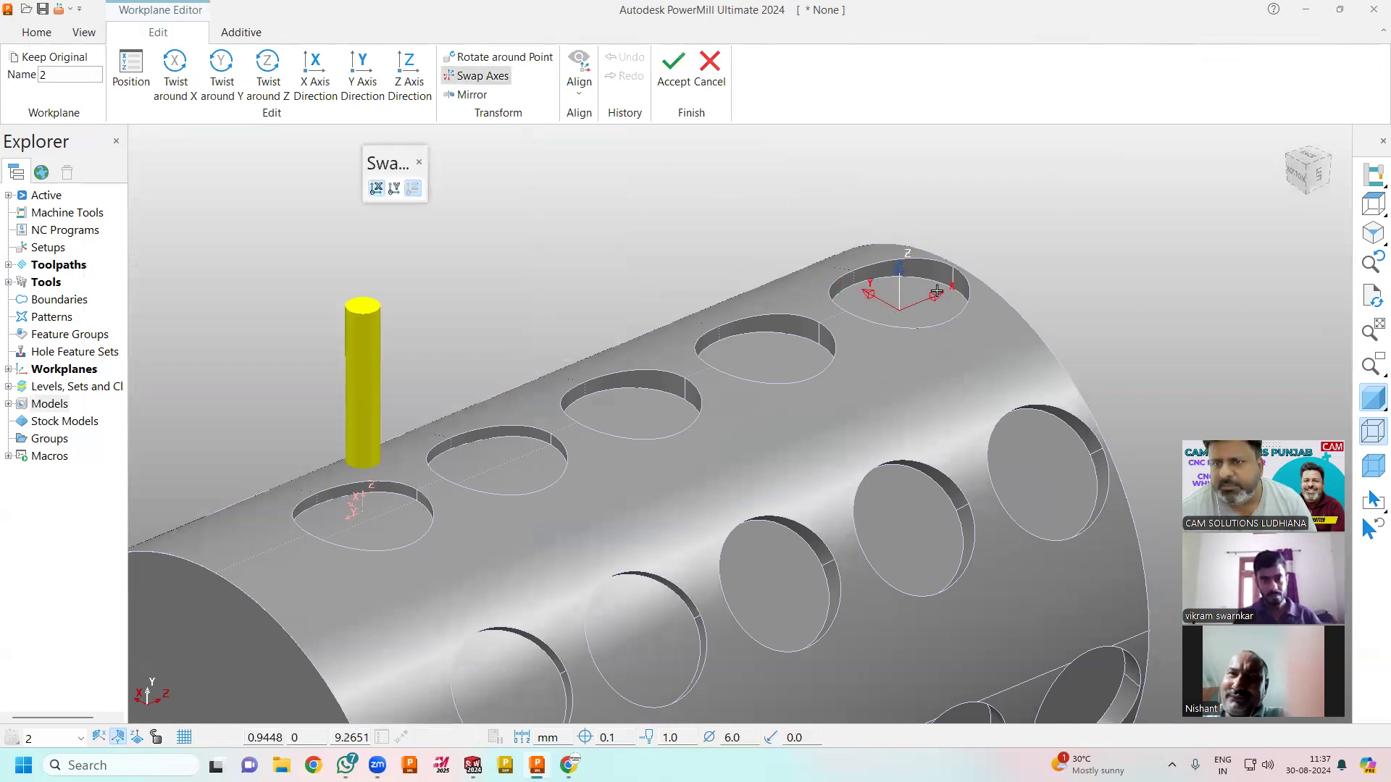
{"action": "left_click", "coordinate": [673, 75]}
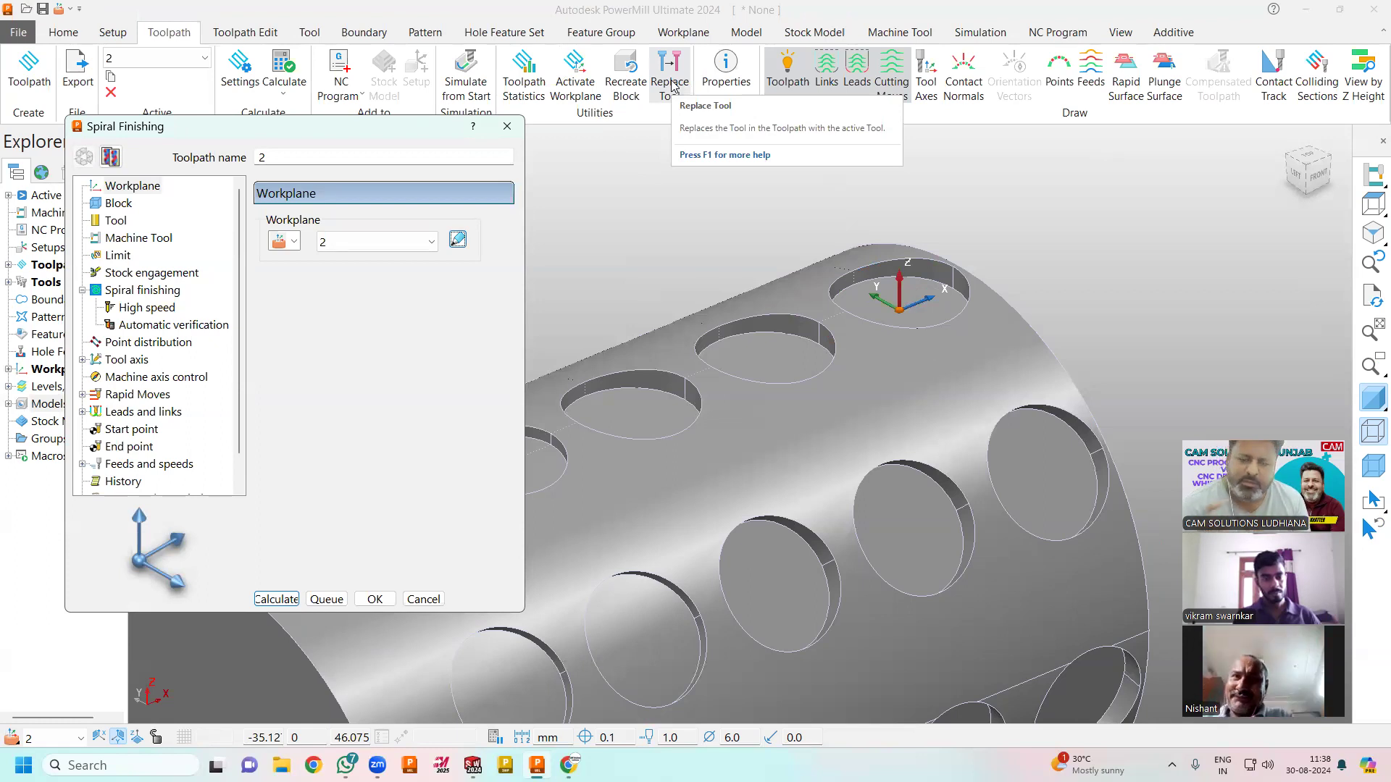
{"action": "left_click", "coordinate": [375, 601]}
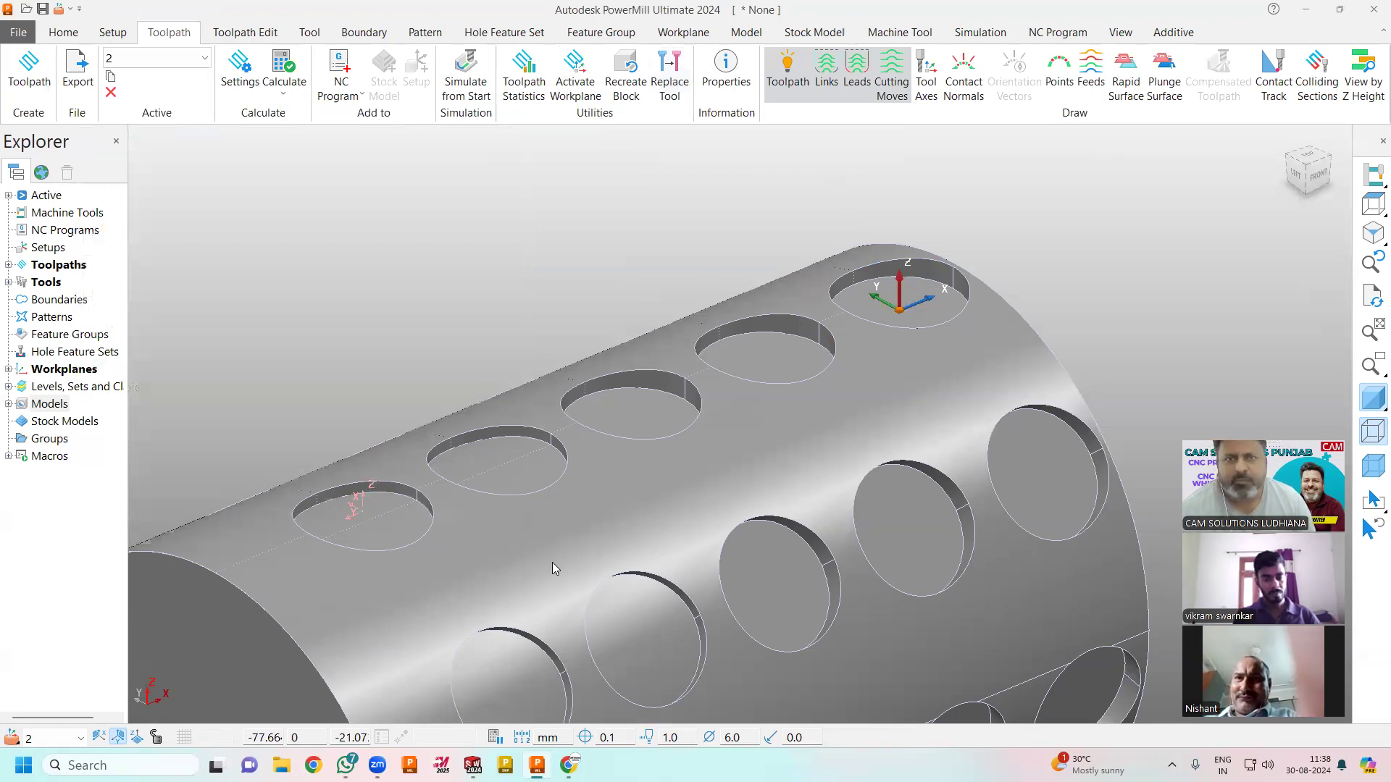
{"action": "key", "text": "ctrl+shift+s"}
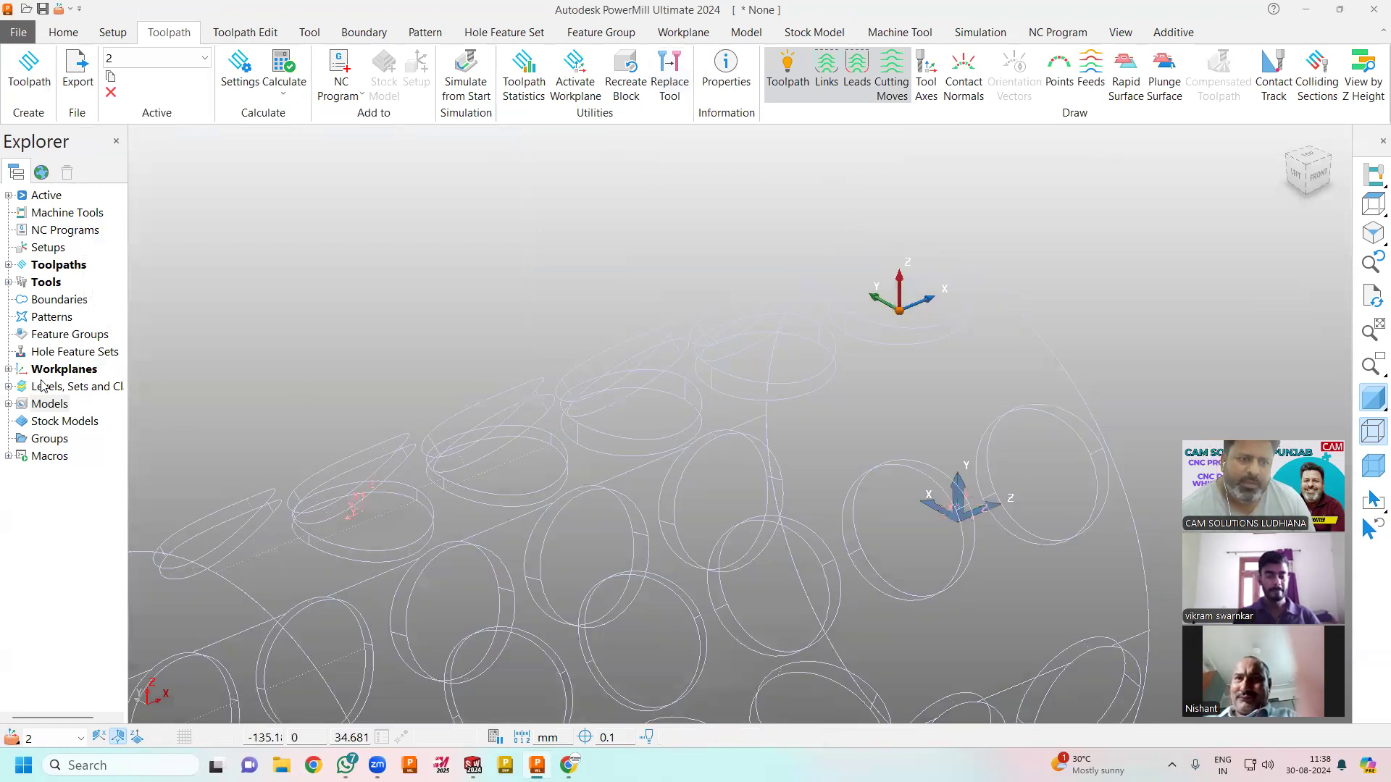
{"action": "scroll", "coordinate": [1064, 245], "scroll_direction": "up", "scroll_amount": 5}
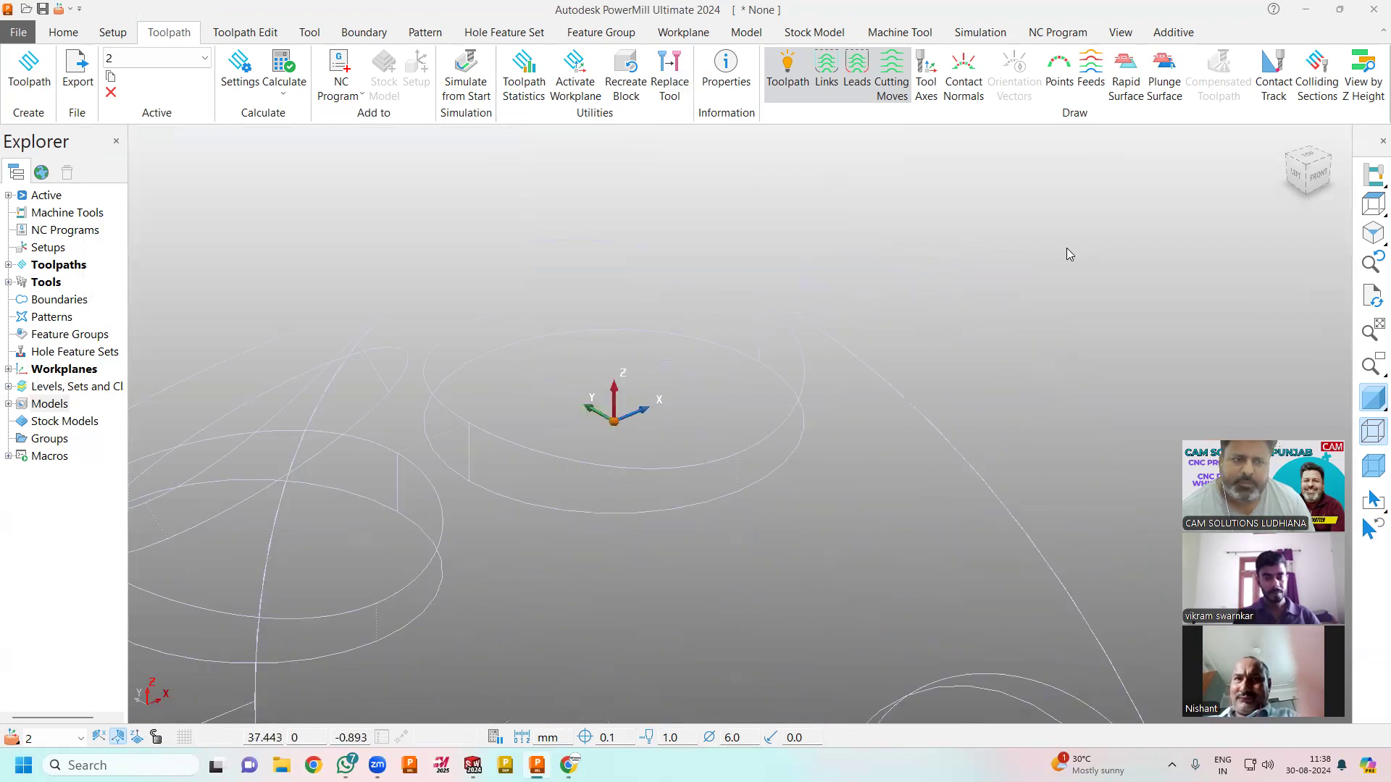
{"action": "scroll", "coordinate": [1070, 258], "scroll_direction": "up", "scroll_amount": 2}
{"action": "scroll", "coordinate": [1043, 318], "scroll_direction": "down", "scroll_amount": 5}
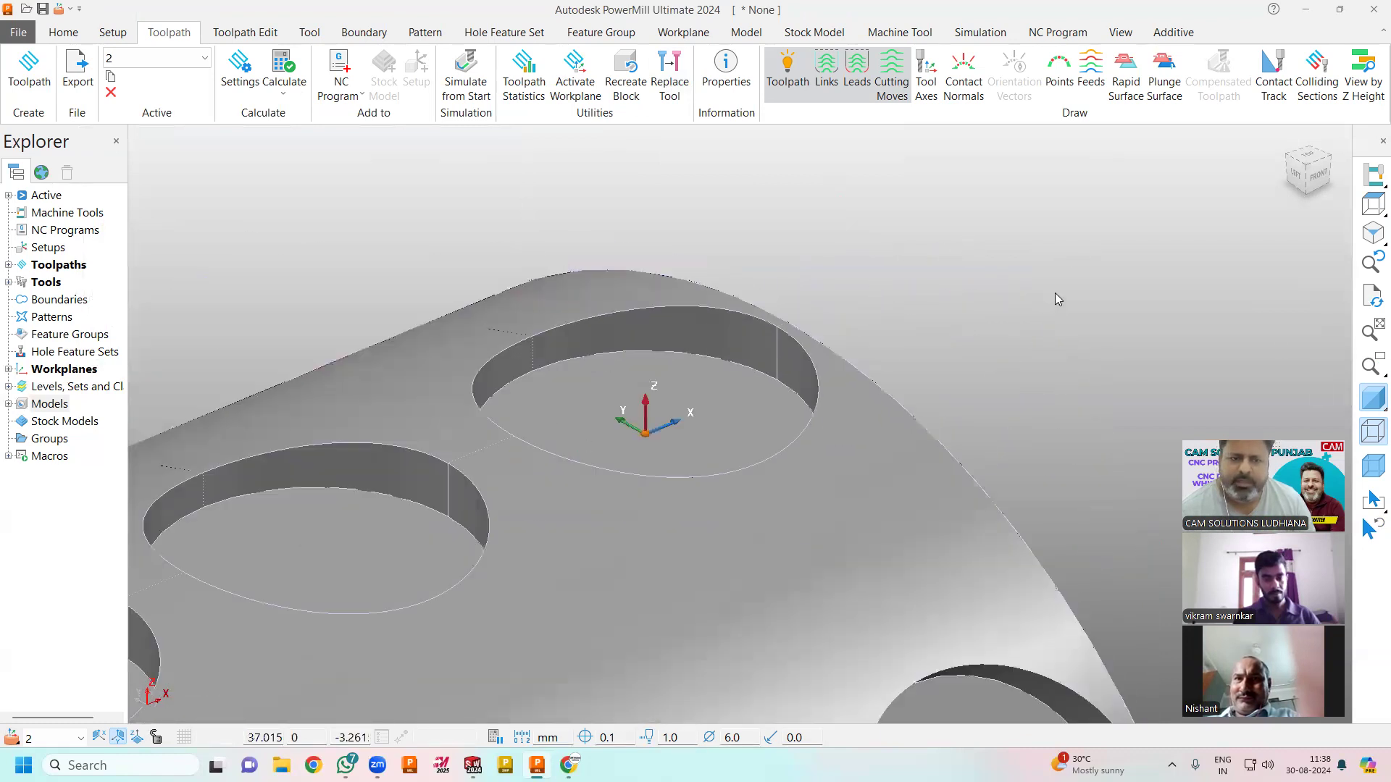
{"action": "scroll", "coordinate": [956, 270], "scroll_direction": "down", "scroll_amount": 4}
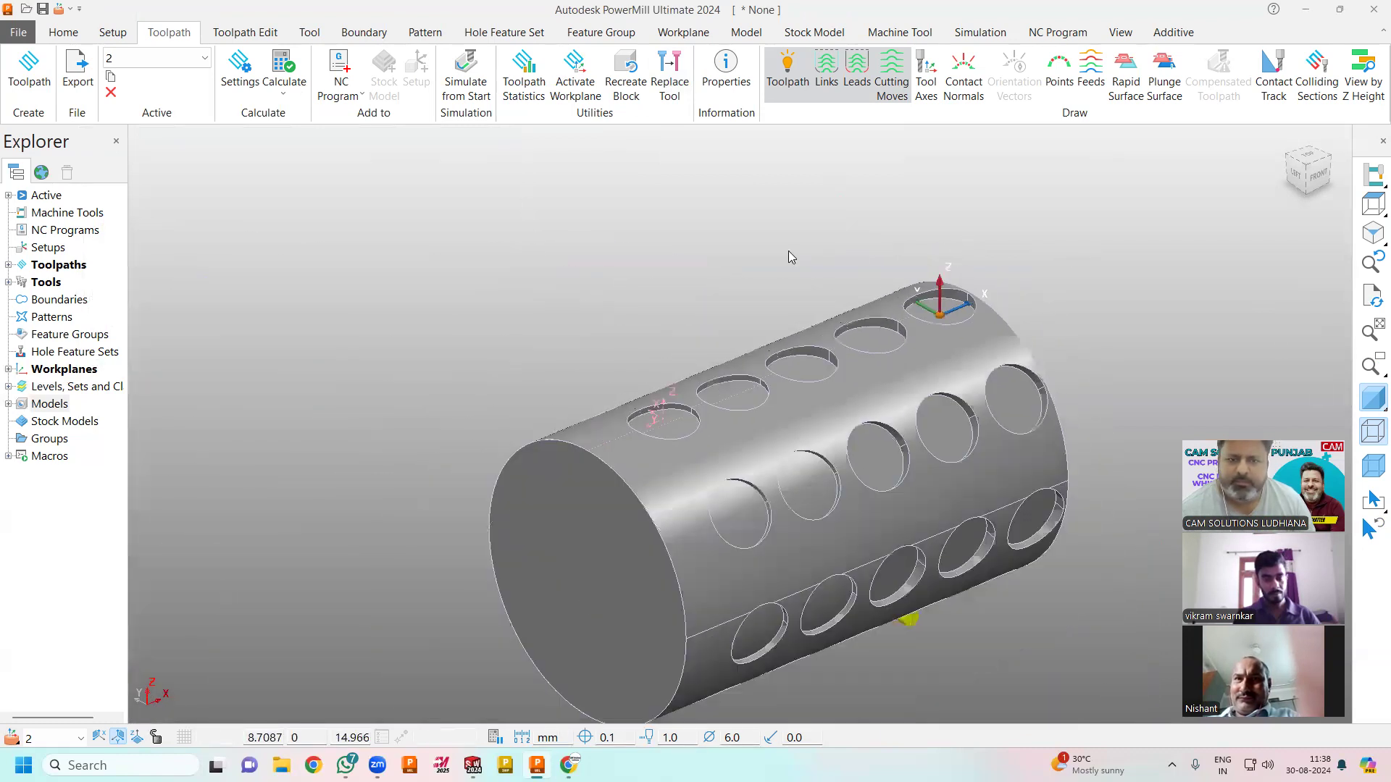
Step: Set the cylindrical block's coordinate system to Global Transform, turn on its display and accept the block
{"action": "left_click", "coordinate": [63, 32]}
{"action": "left_click", "coordinate": [164, 67]}
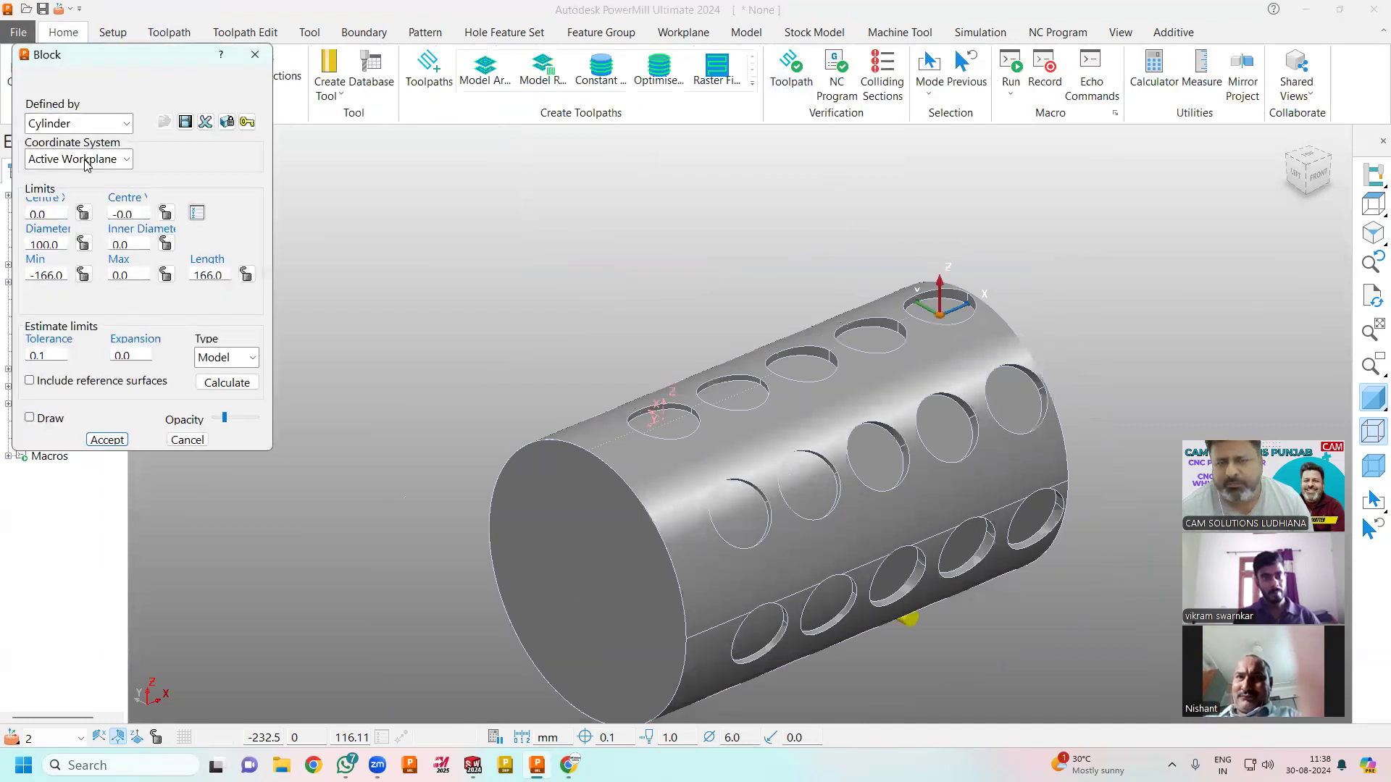
{"action": "left_click", "coordinate": [85, 159]}
{"action": "left_click", "coordinate": [81, 196]}
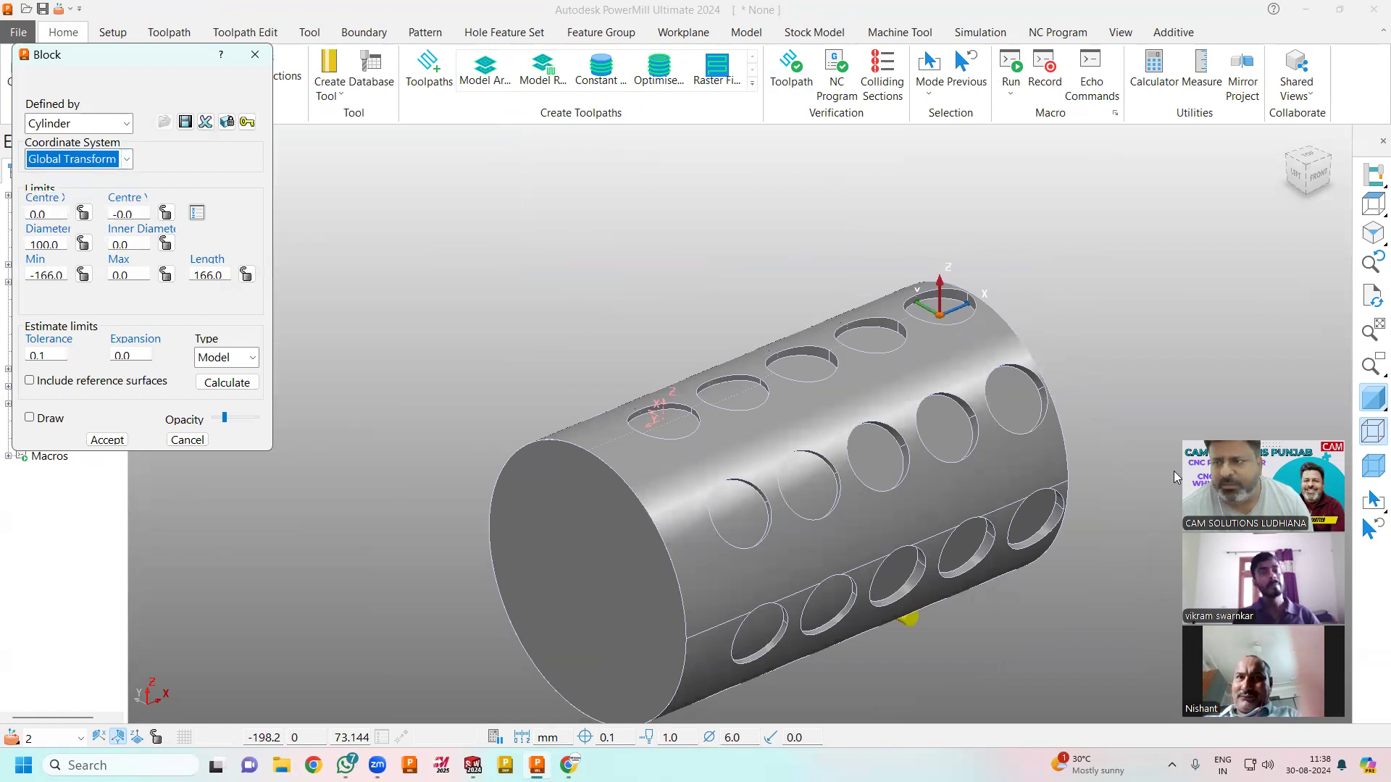
{"action": "left_click", "coordinate": [1371, 469]}
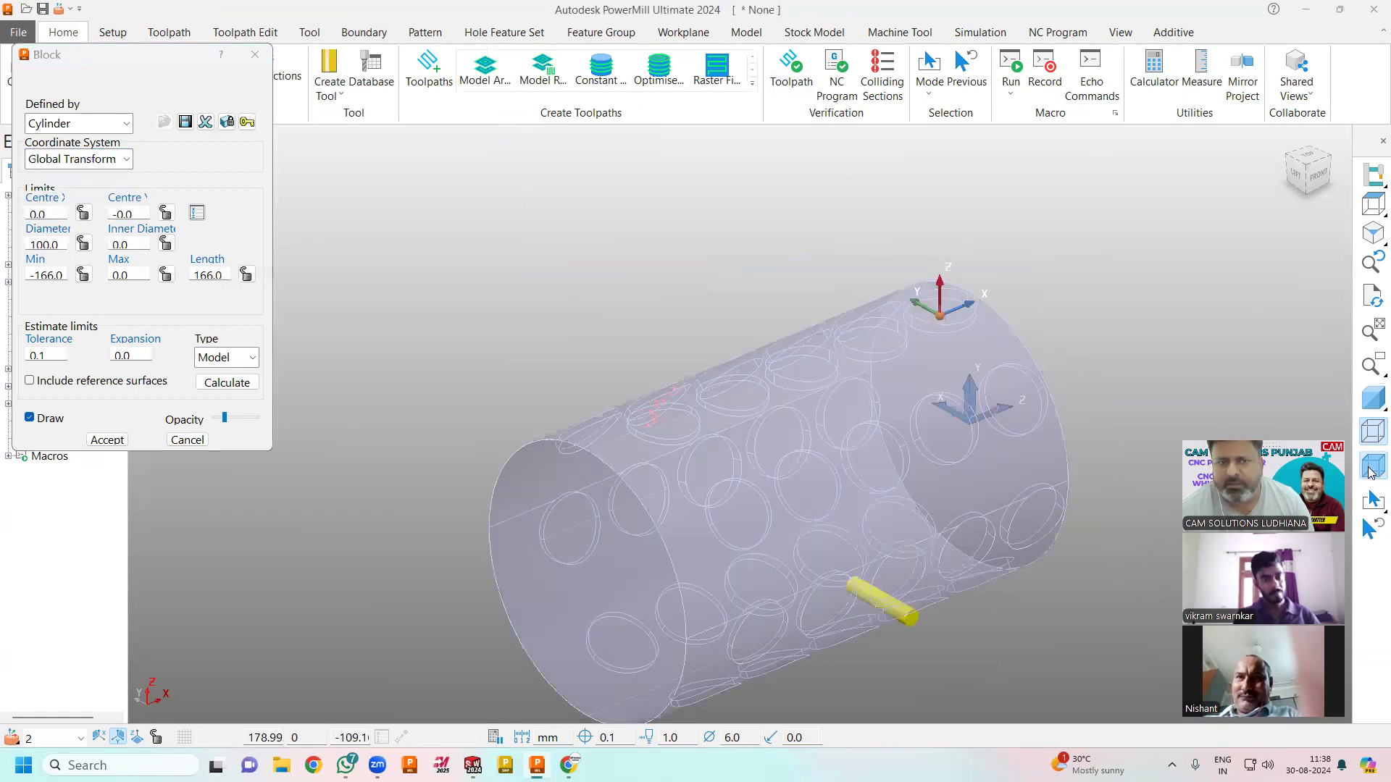
{"action": "scroll", "coordinate": [986, 426], "scroll_direction": "up", "scroll_amount": 4}
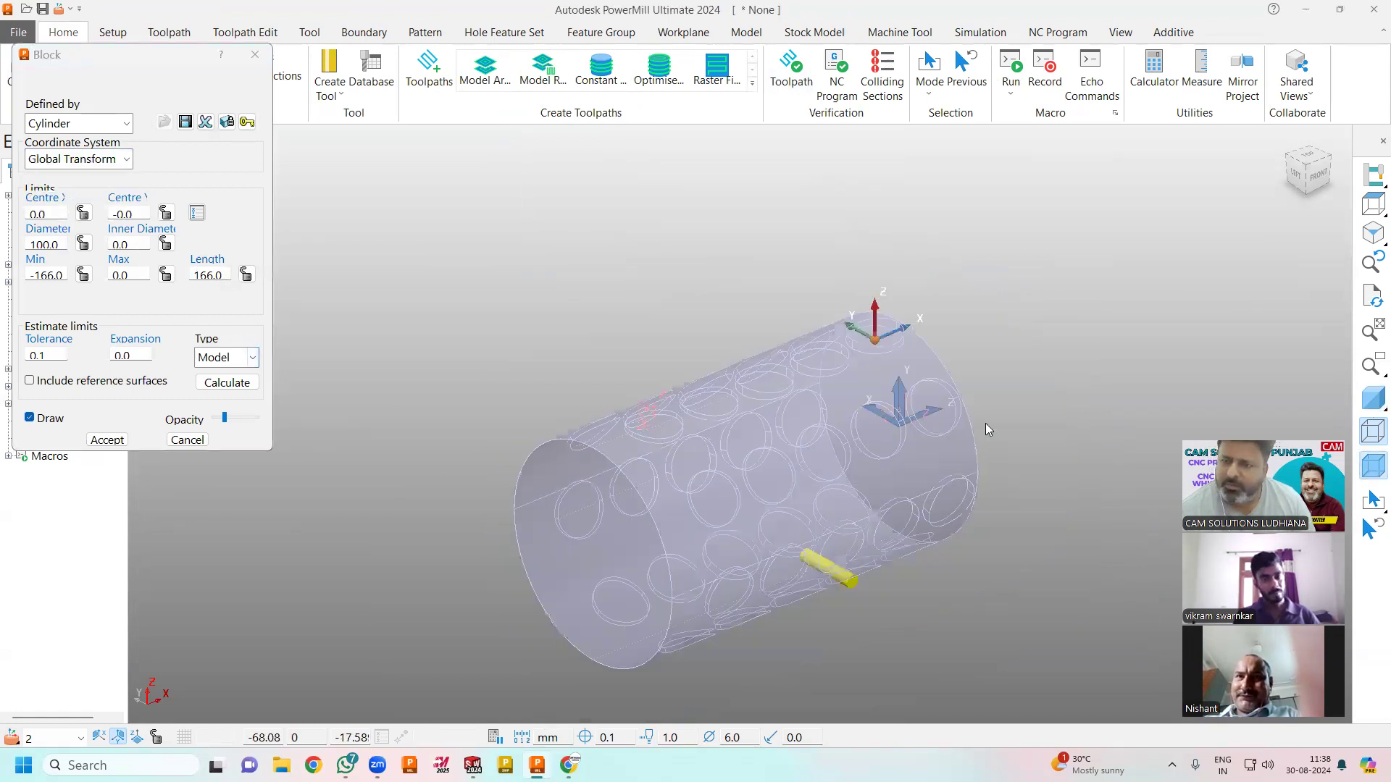
{"action": "mouse_move", "coordinate": [992, 437]}
{"action": "middle_mouse_down"}
{"action": "mouse_move", "coordinate": [833, 453]}
{"action": "mouse_move", "coordinate": [735, 414]}
{"action": "middle_mouse_up"}
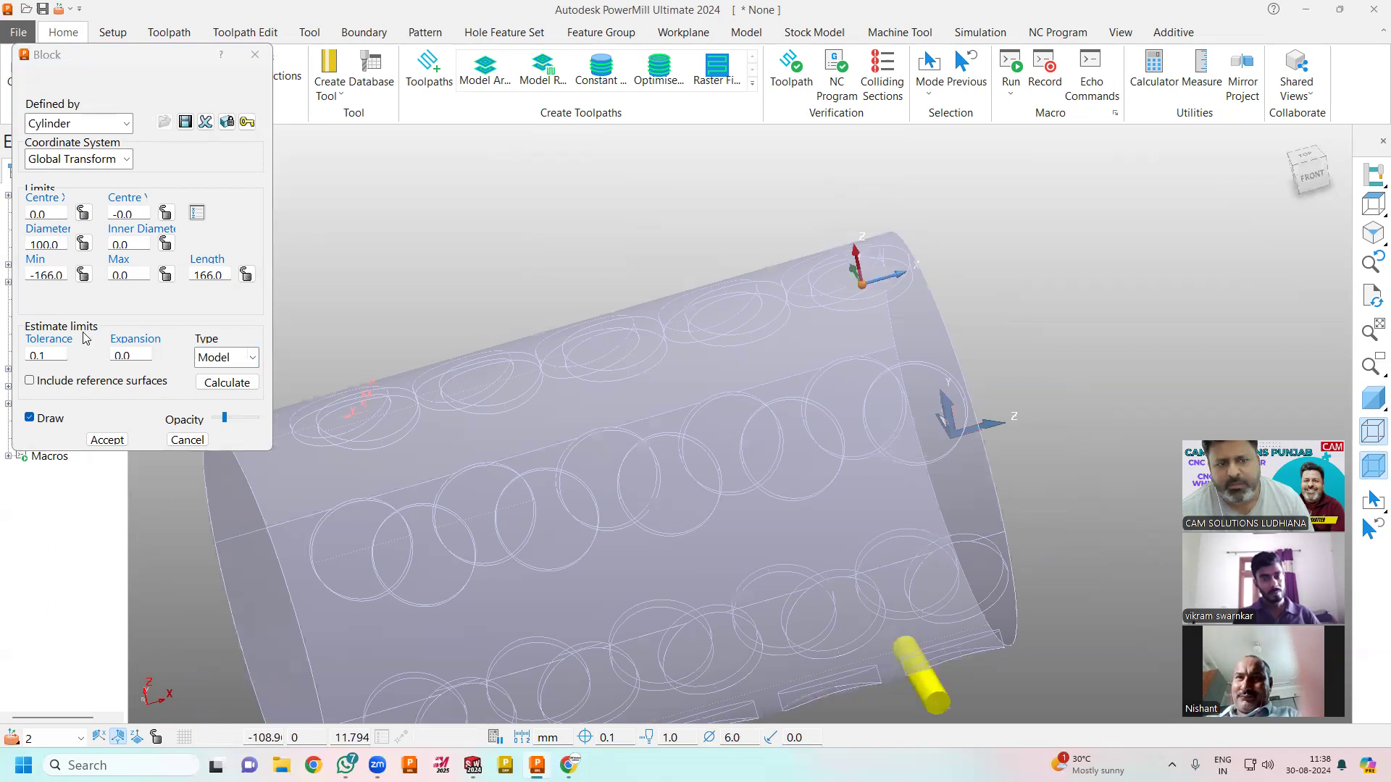
{"action": "left_click", "coordinate": [106, 440]}
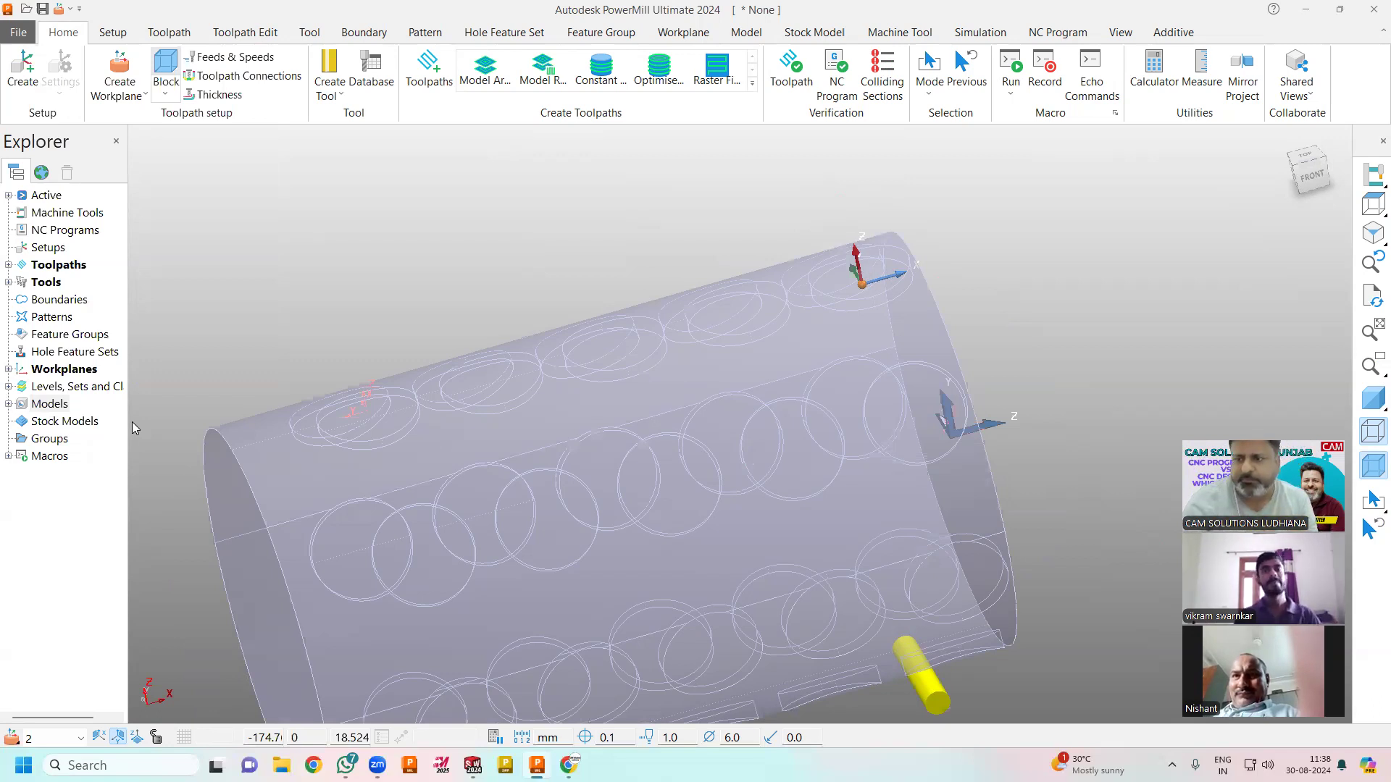
Step: Create a new Spiral Finishing toolpath for the last hole in the cylinder's upper row
{"action": "scroll", "coordinate": [766, 329], "scroll_direction": "up", "scroll_amount": 3}
{"action": "middle_click_drag", "start_coordinate": [766, 329], "coordinate": [935, 327]}
{"action": "scroll", "coordinate": [487, 298], "scroll_direction": "down", "scroll_amount": 3}
{"action": "middle_click_drag", "start_coordinate": [487, 299], "coordinate": [878, 239]}
{"action": "scroll", "coordinate": [913, 254], "scroll_direction": "up", "scroll_amount": 3}
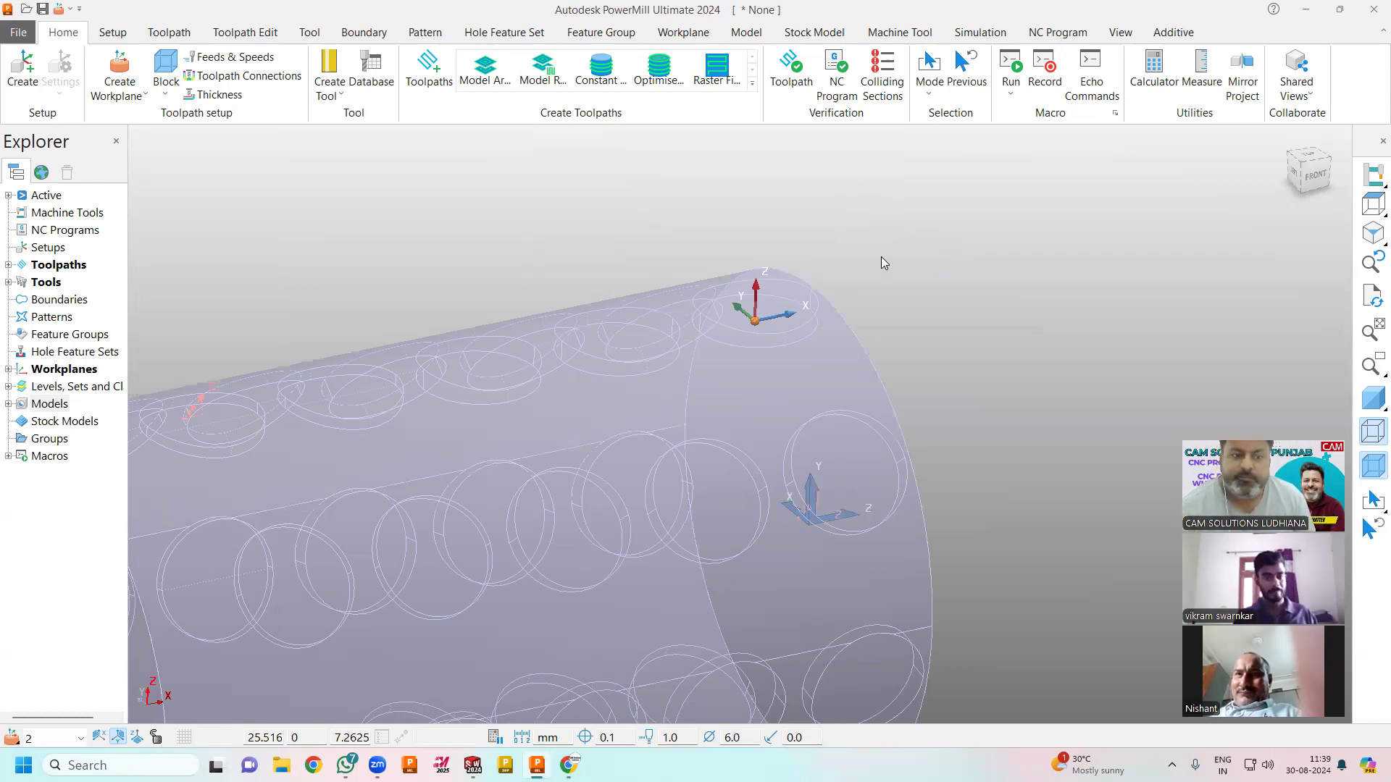
{"action": "left_click", "coordinate": [437, 87]}
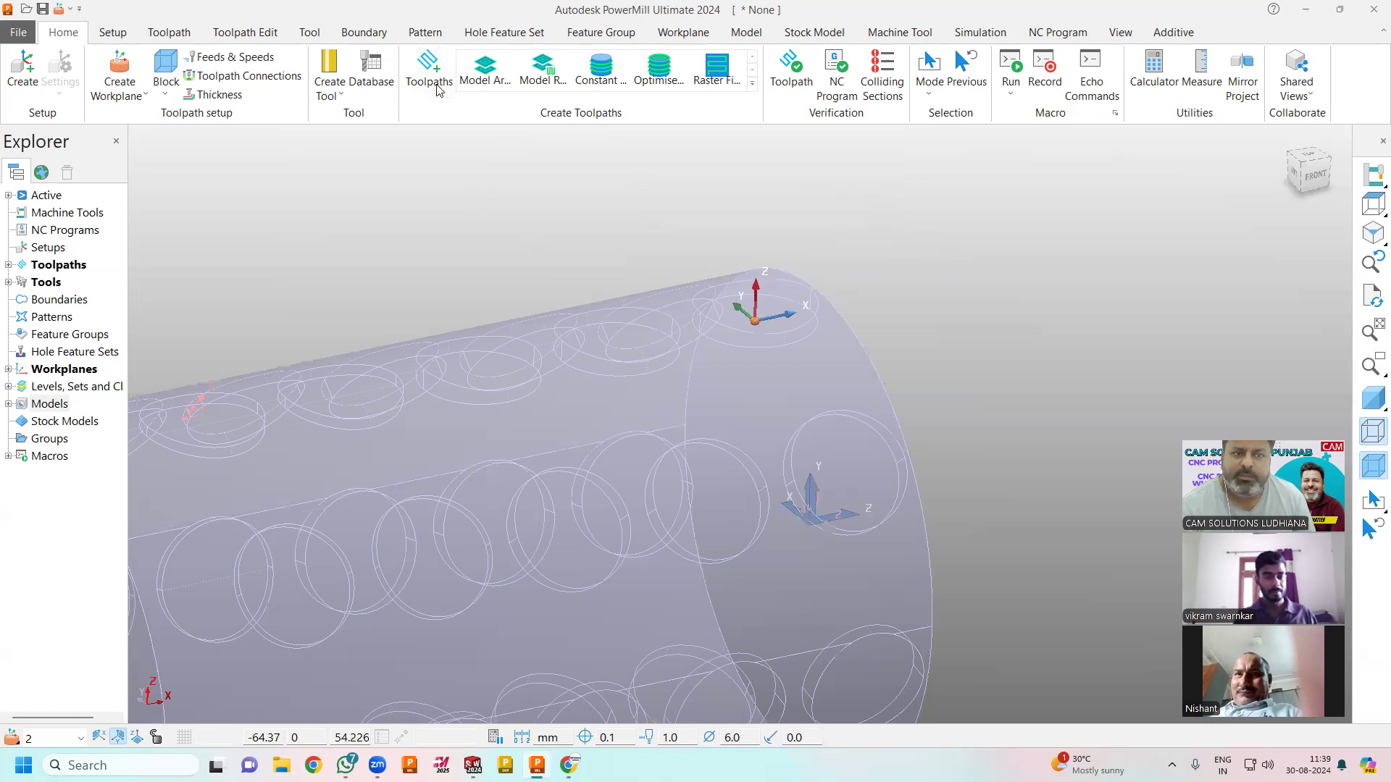
{"action": "left_click", "coordinate": [291, 561]}
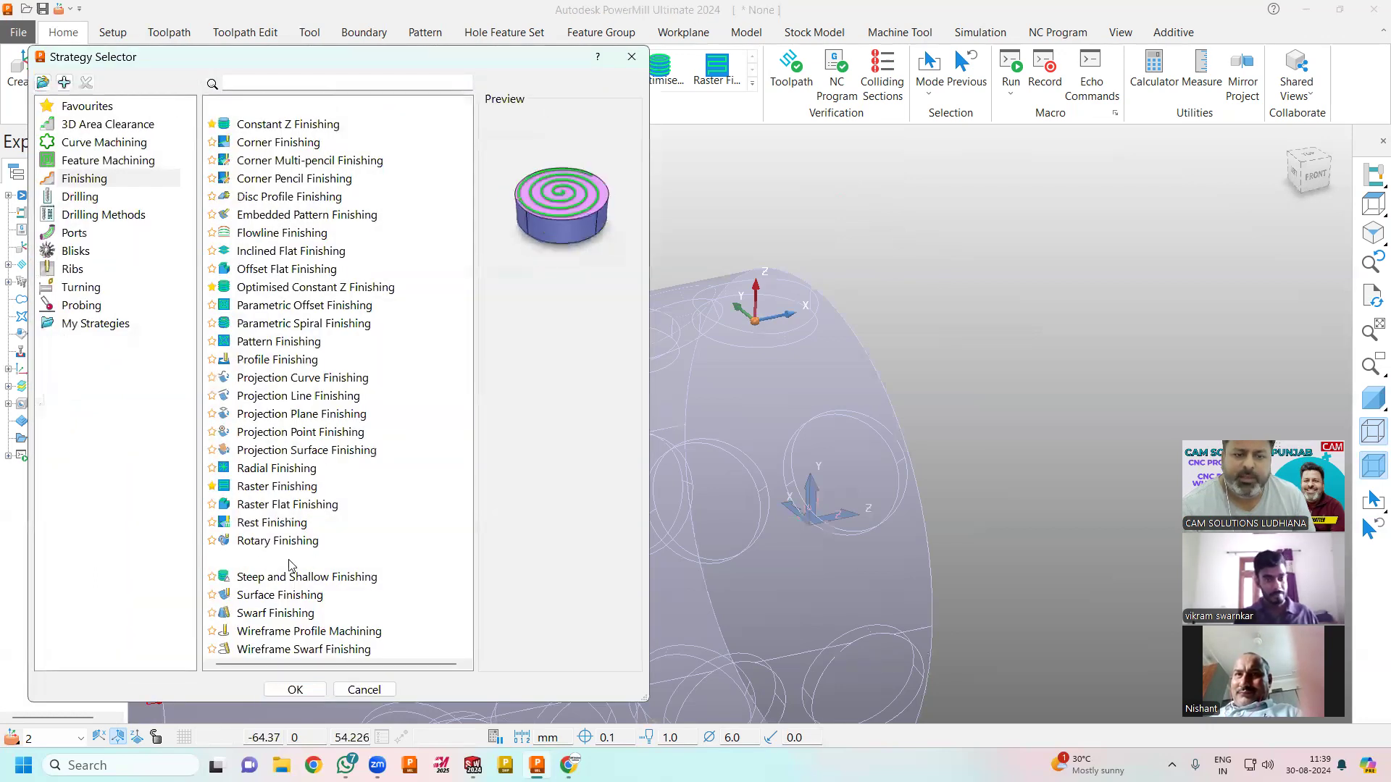
{"action": "left_click", "coordinate": [299, 688]}
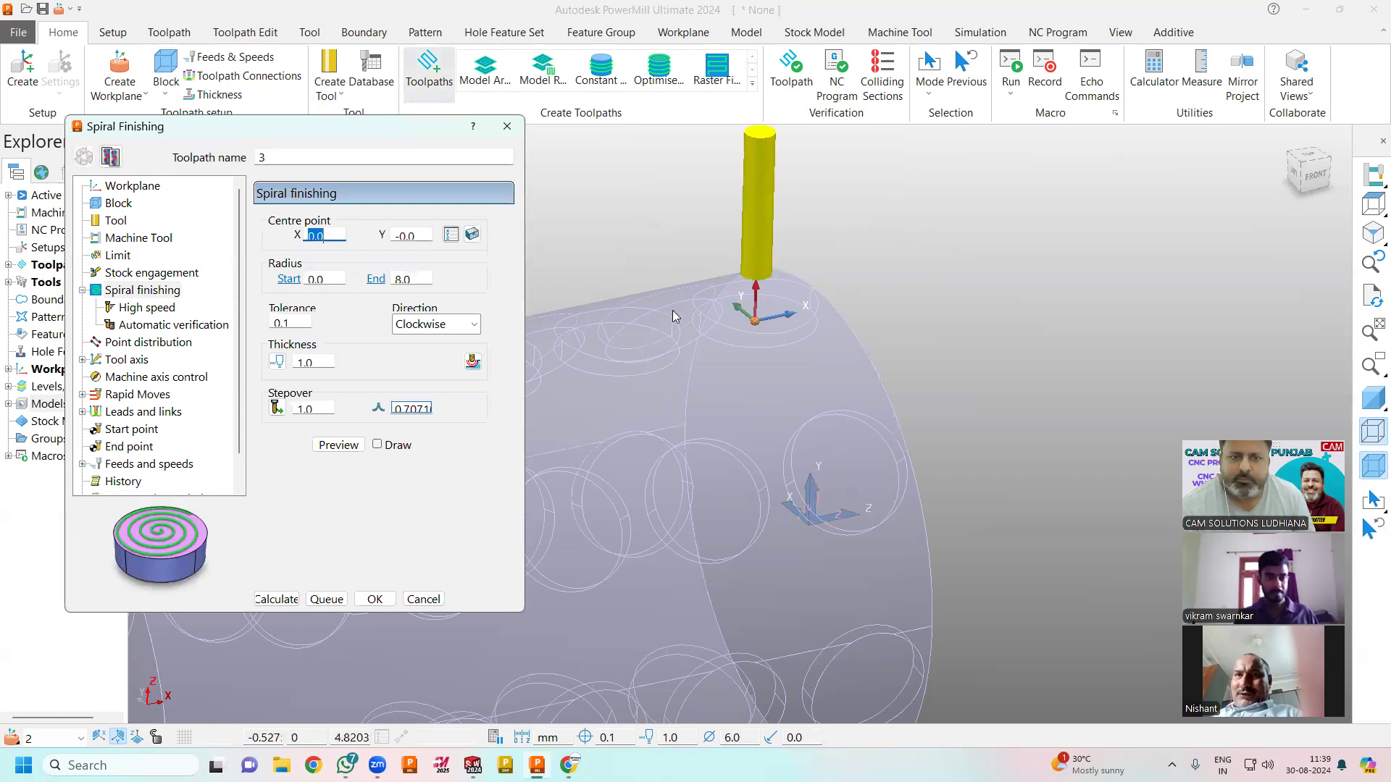
Step: Set the spiral toolpath's thickness to 0, then preview and calculate it
{"action": "double_click", "coordinate": [325, 408]}
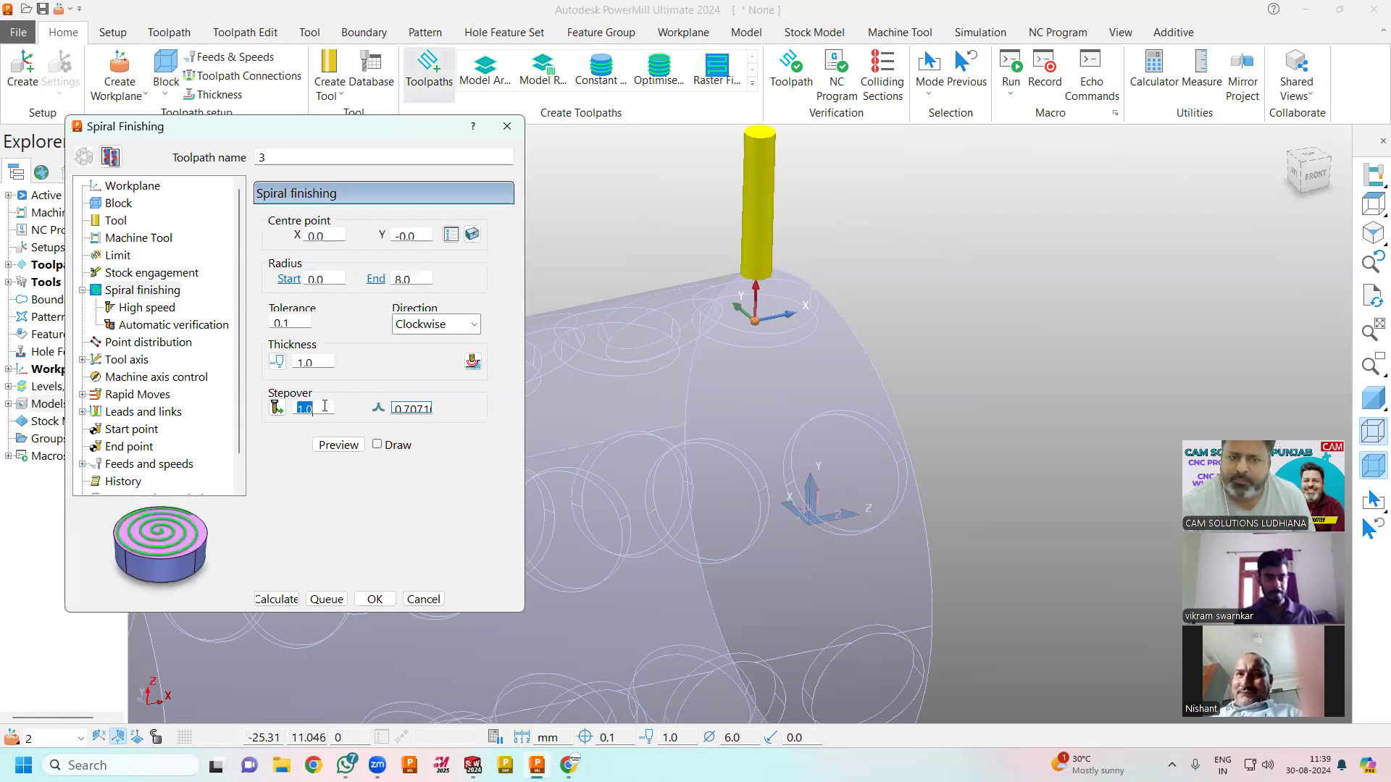
{"action": "double_click", "coordinate": [322, 363]}
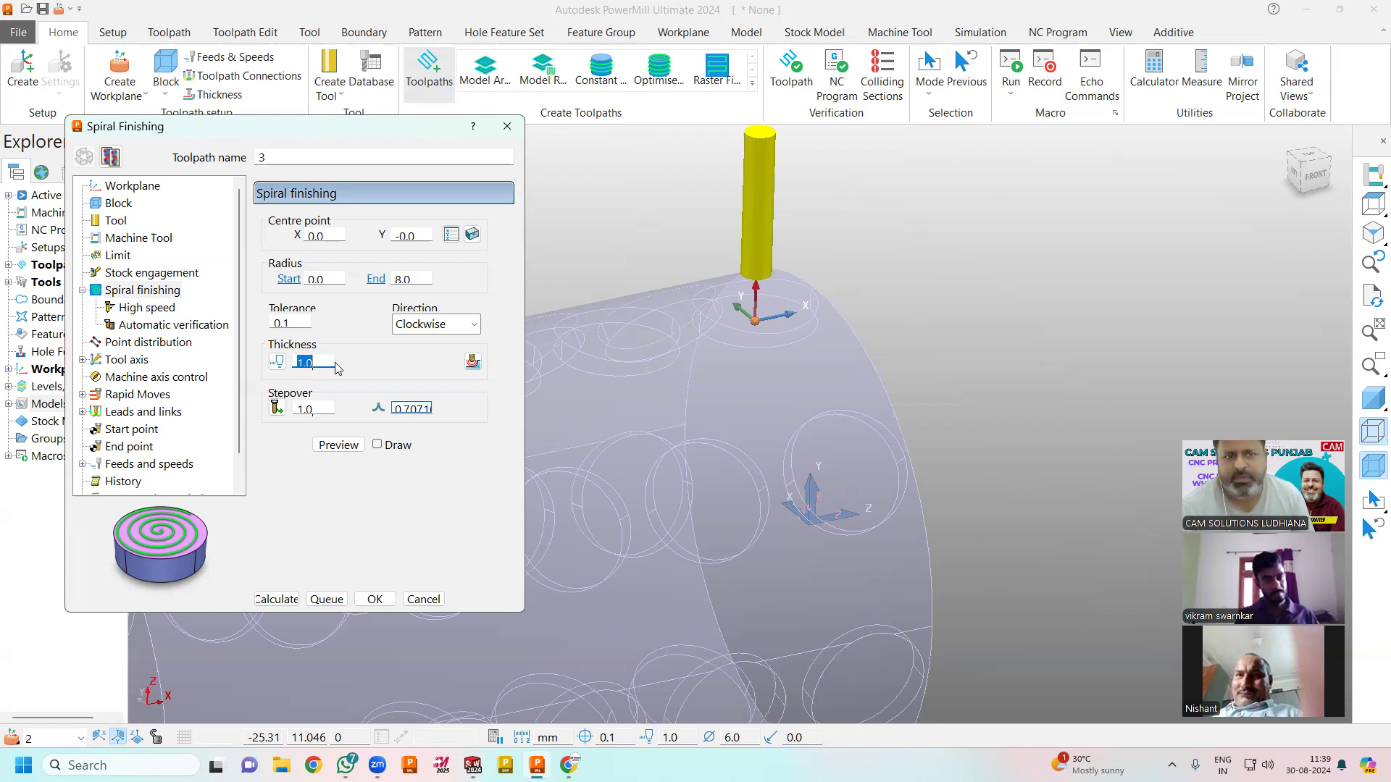
{"action": "type", "text": "0"}
{"action": "key", "text": "Return"}
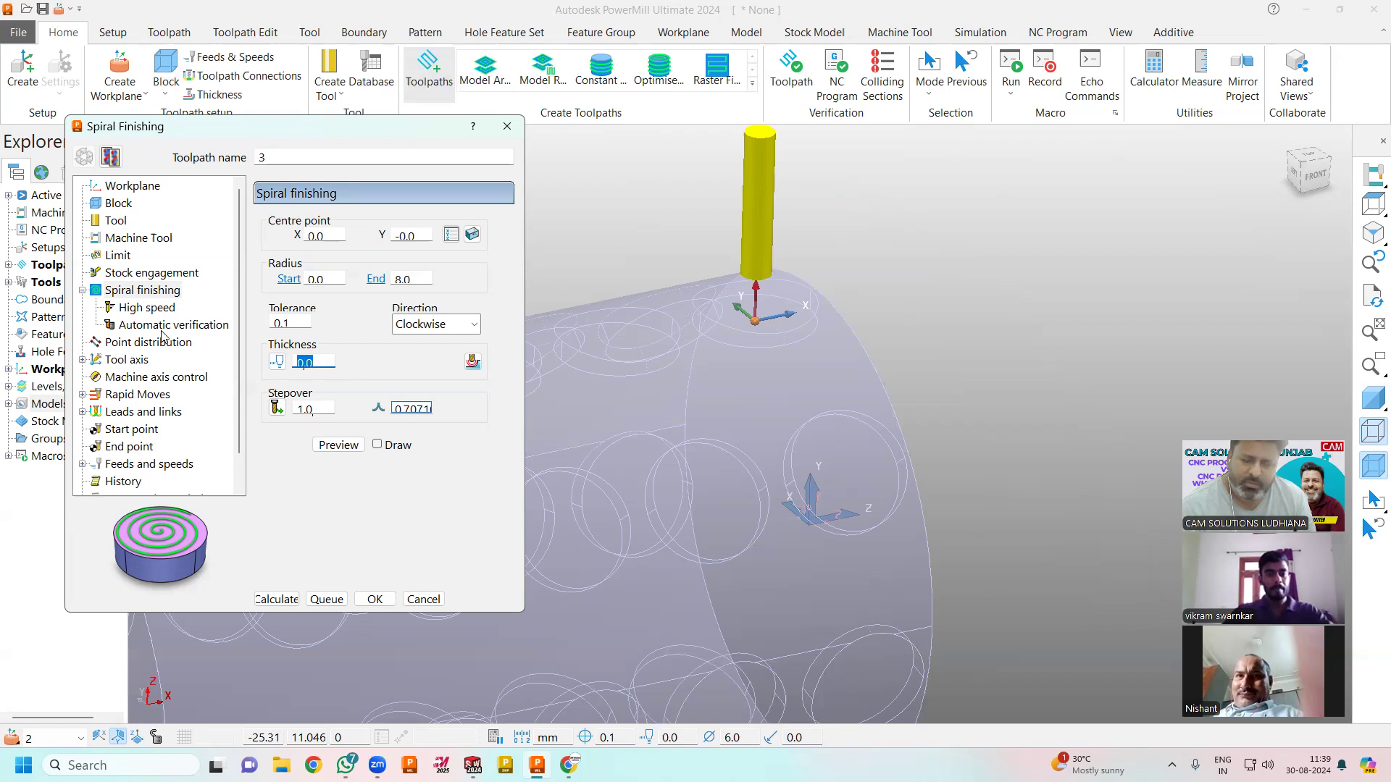
{"action": "left_click", "coordinate": [348, 447]}
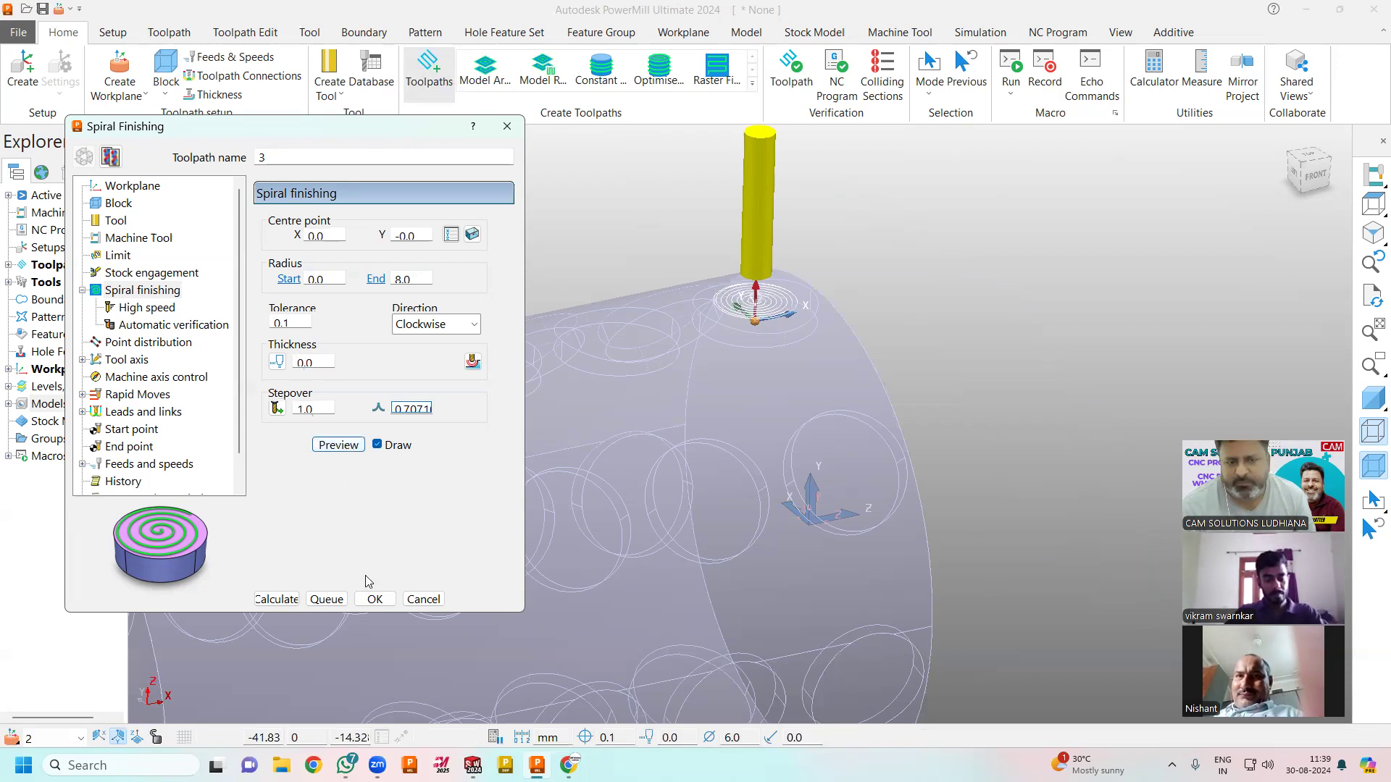
{"action": "left_click", "coordinate": [279, 600]}
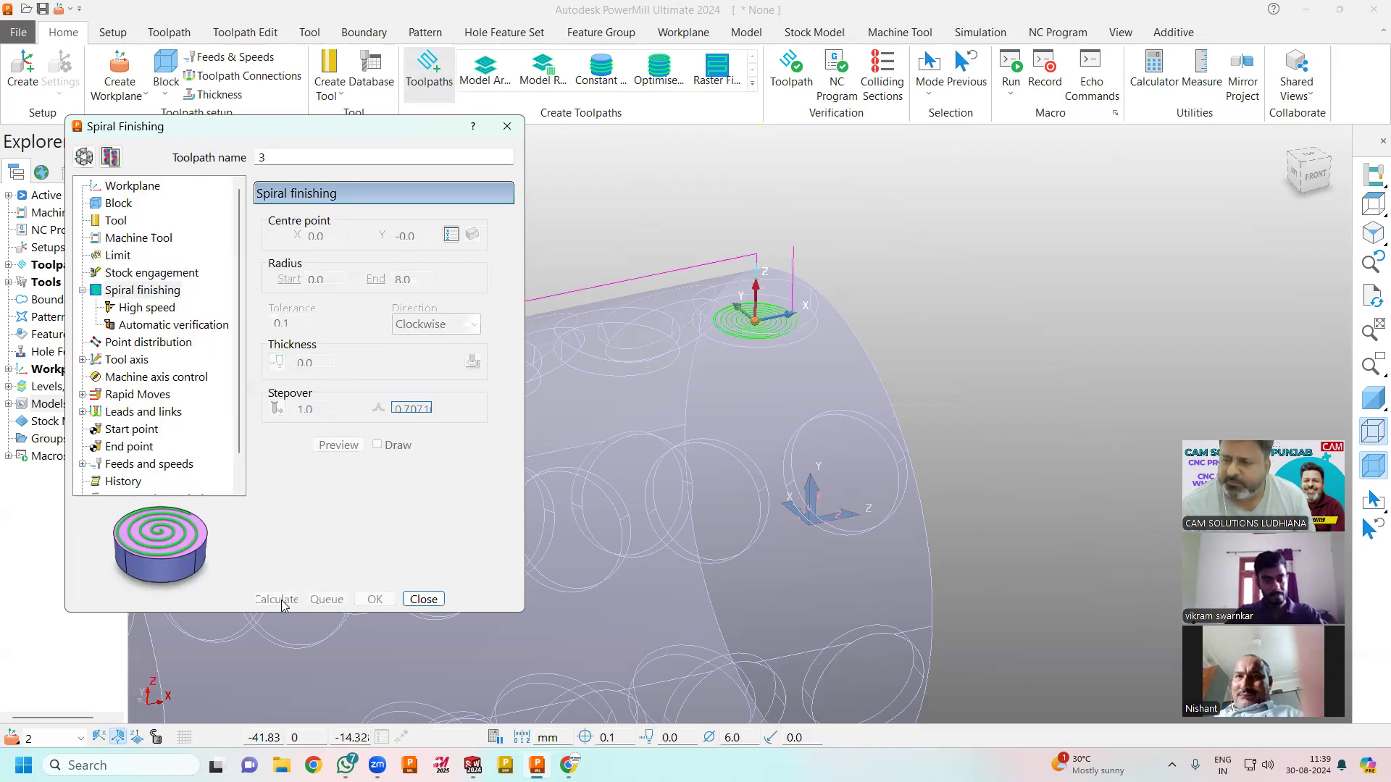
Step: Inspect the calculated spiral and its approach, reopen toolpath 3 for editing and show its start point settings
{"action": "scroll", "coordinate": [702, 338], "scroll_direction": "up", "scroll_amount": 5}
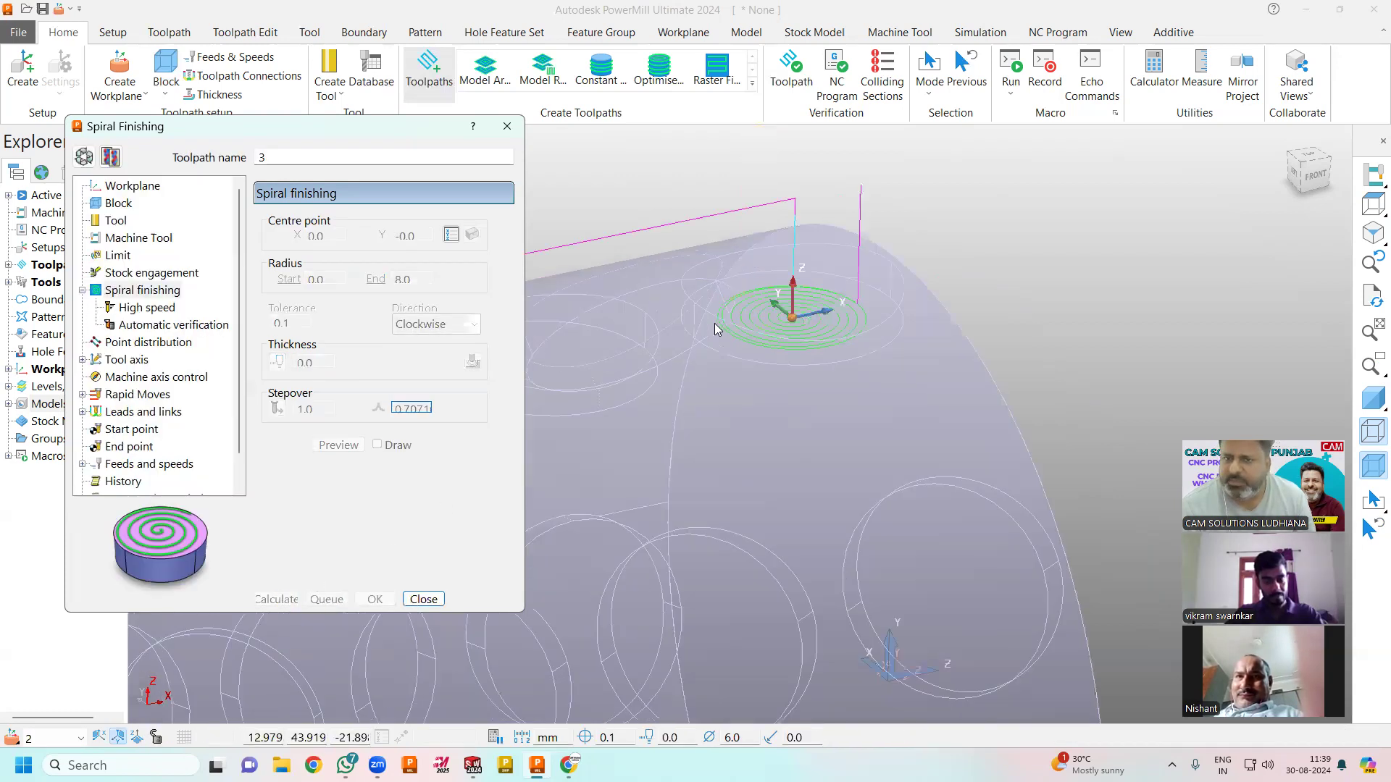
{"action": "middle_click_drag", "start_coordinate": [764, 313], "coordinate": [898, 338]}
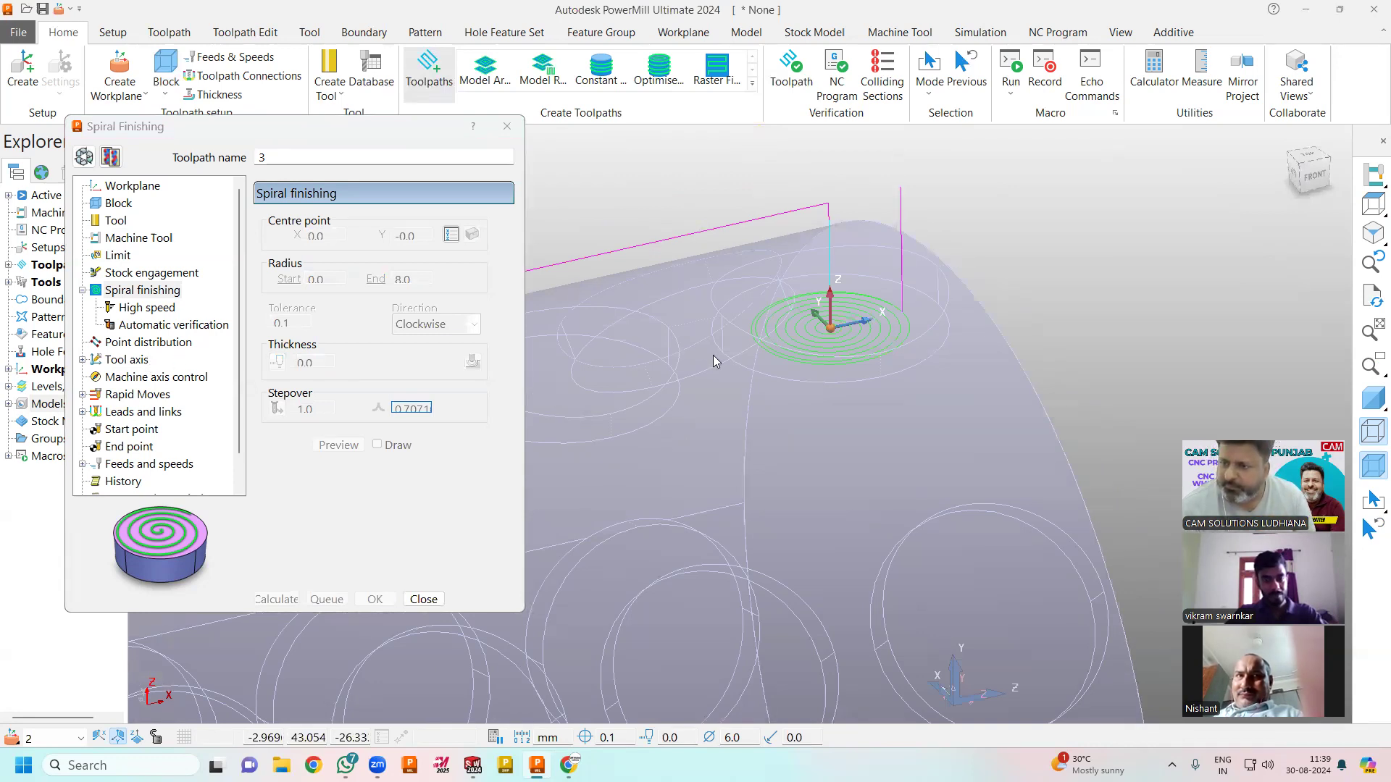
{"action": "middle_click_drag", "start_coordinate": [1054, 371], "coordinate": [752, 328]}
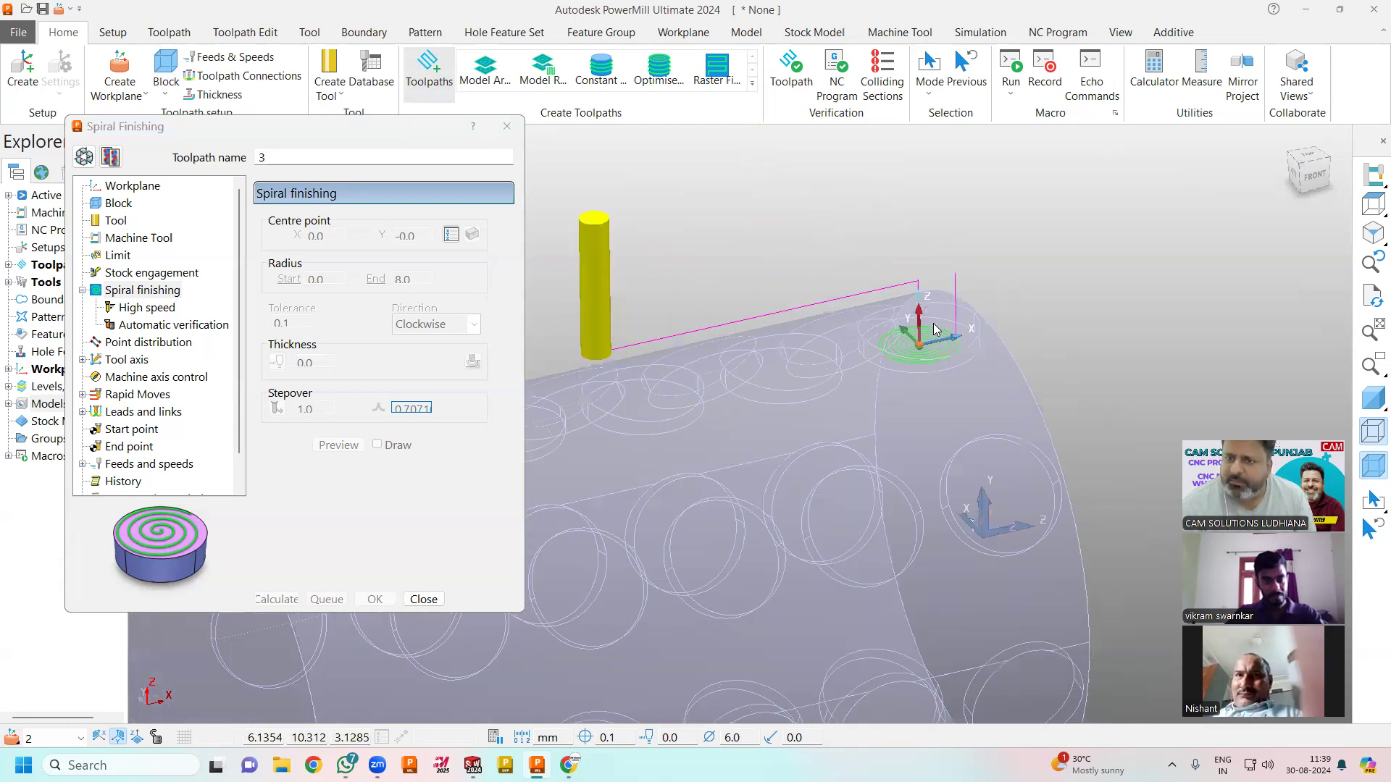
{"action": "left_click", "coordinate": [84, 156]}
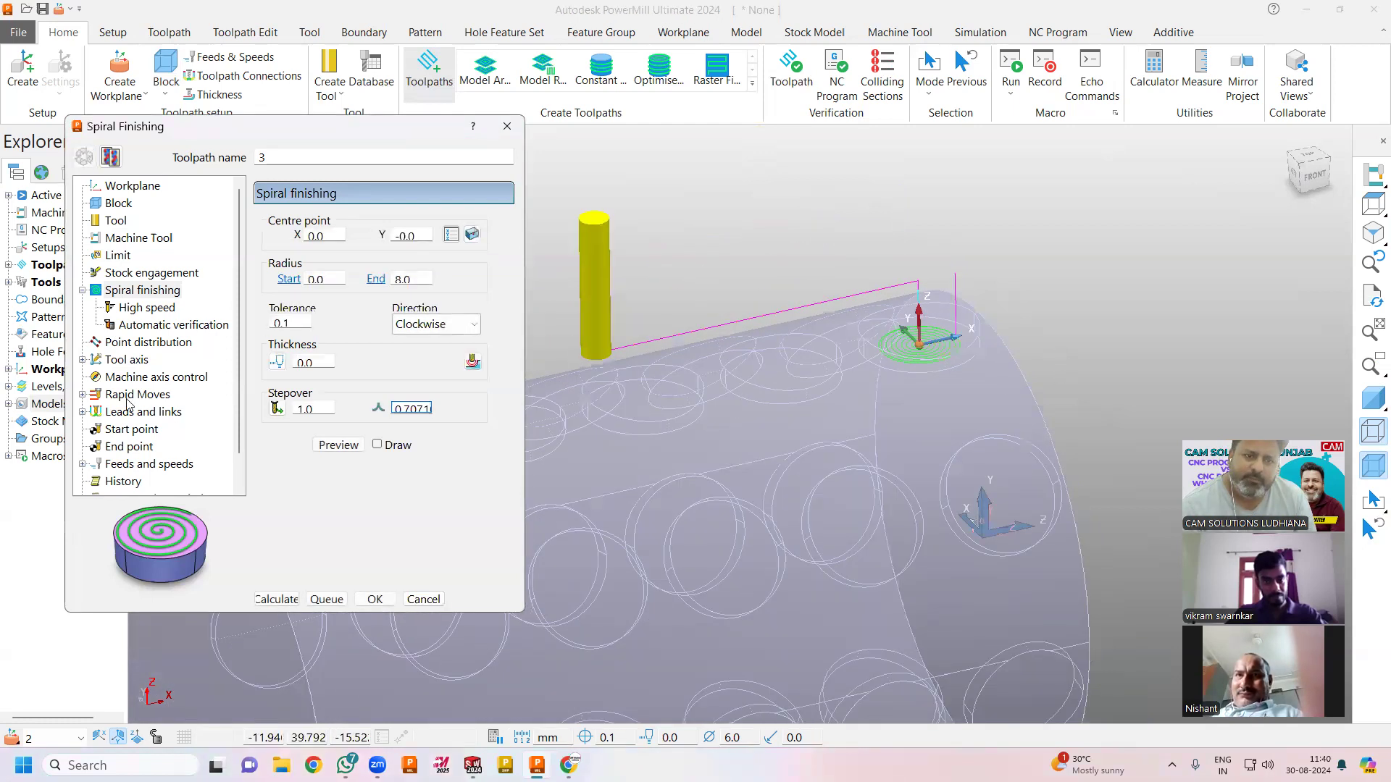
{"action": "left_click", "coordinate": [128, 430]}
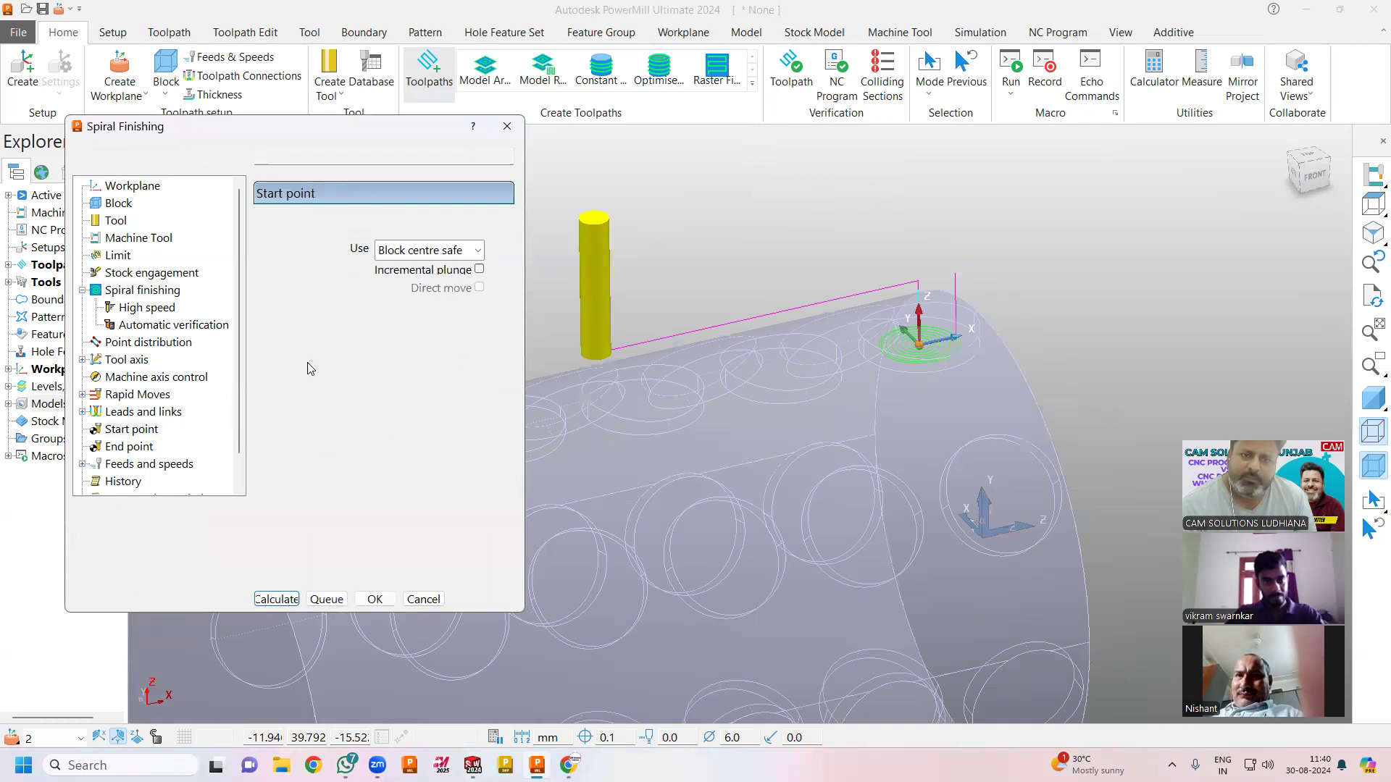
Step: Set toolpath 3's start point to Absolute and inspect the approach move along the cylinder
{"action": "left_click", "coordinate": [428, 249]}
{"action": "left_click", "coordinate": [406, 316]}
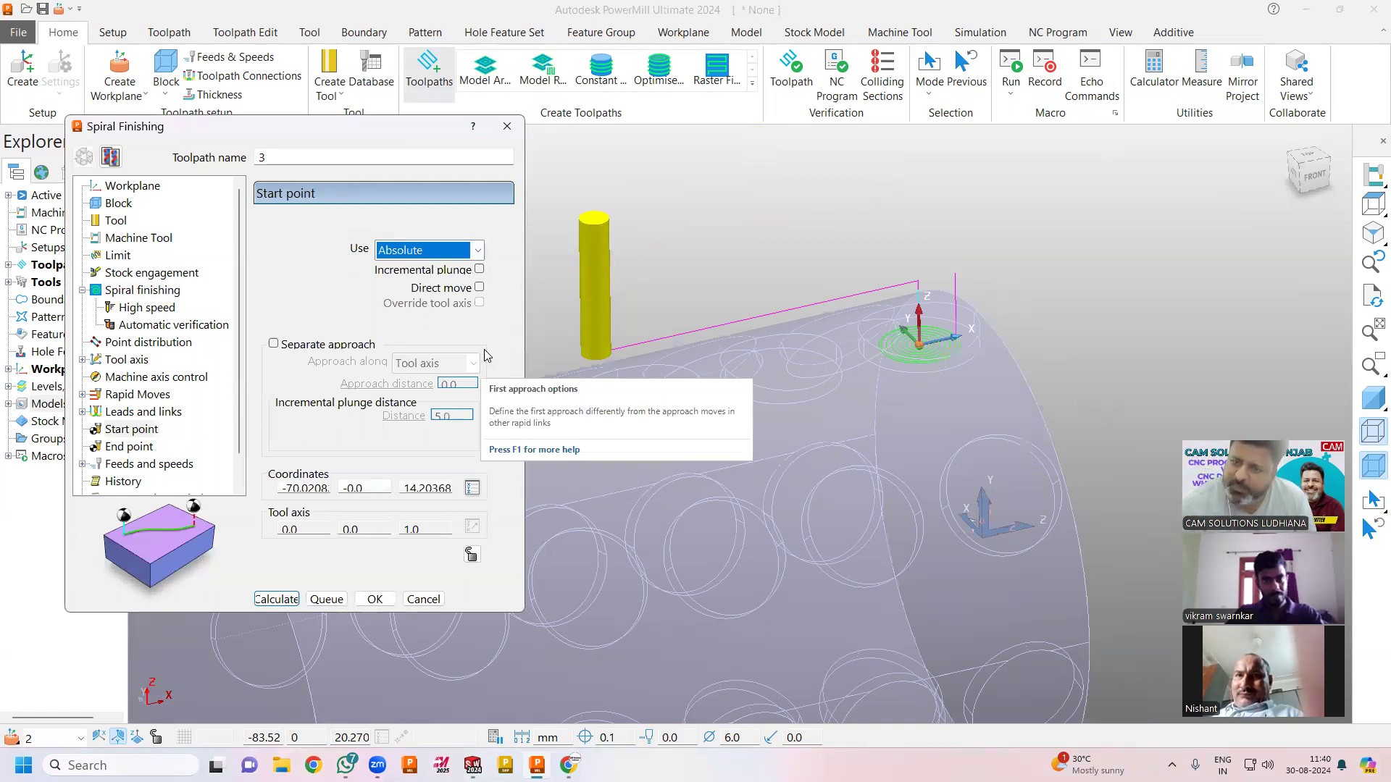
{"action": "middle_click_drag", "start_coordinate": [1123, 313], "coordinate": [752, 361]}
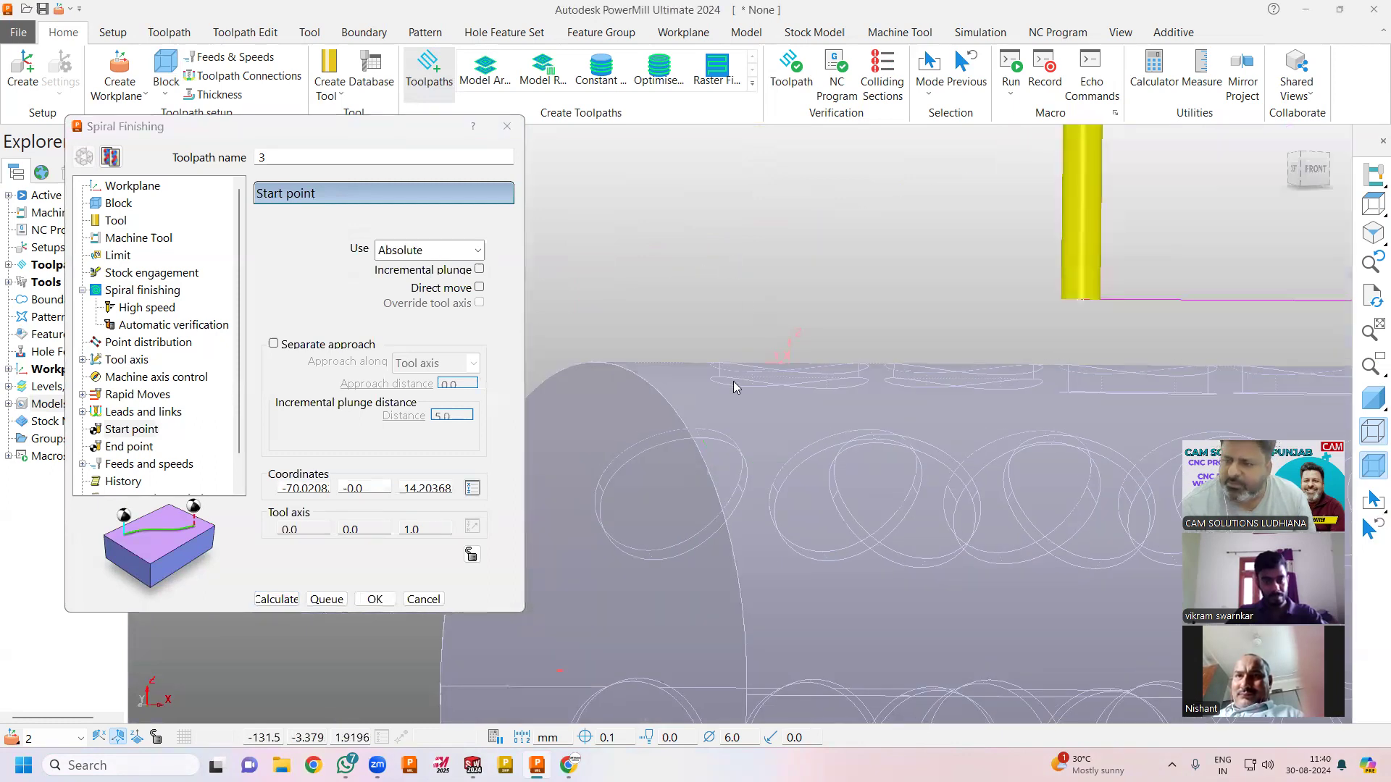
{"action": "middle_click_drag", "start_coordinate": [733, 381], "coordinate": [933, 454]}
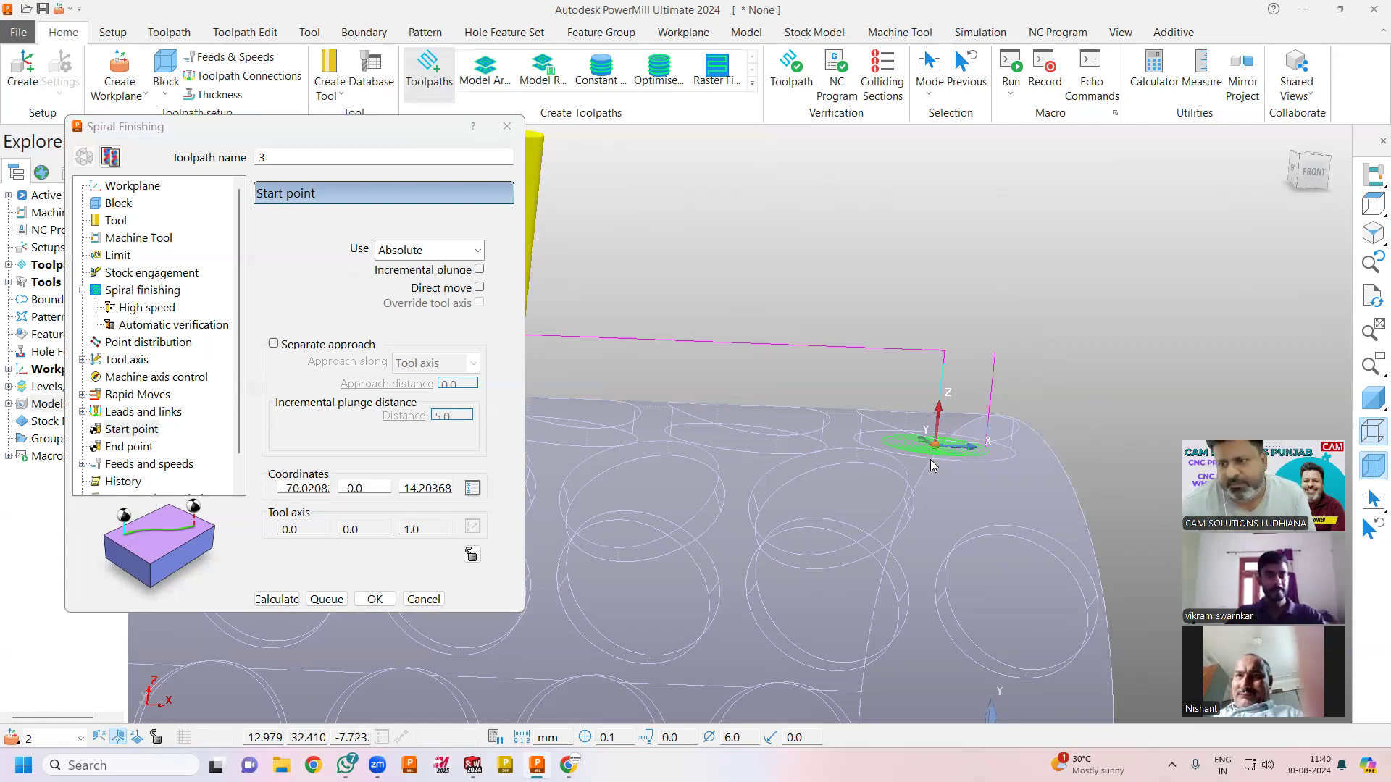
{"action": "scroll", "coordinate": [1036, 300], "scroll_direction": "down", "scroll_amount": 3}
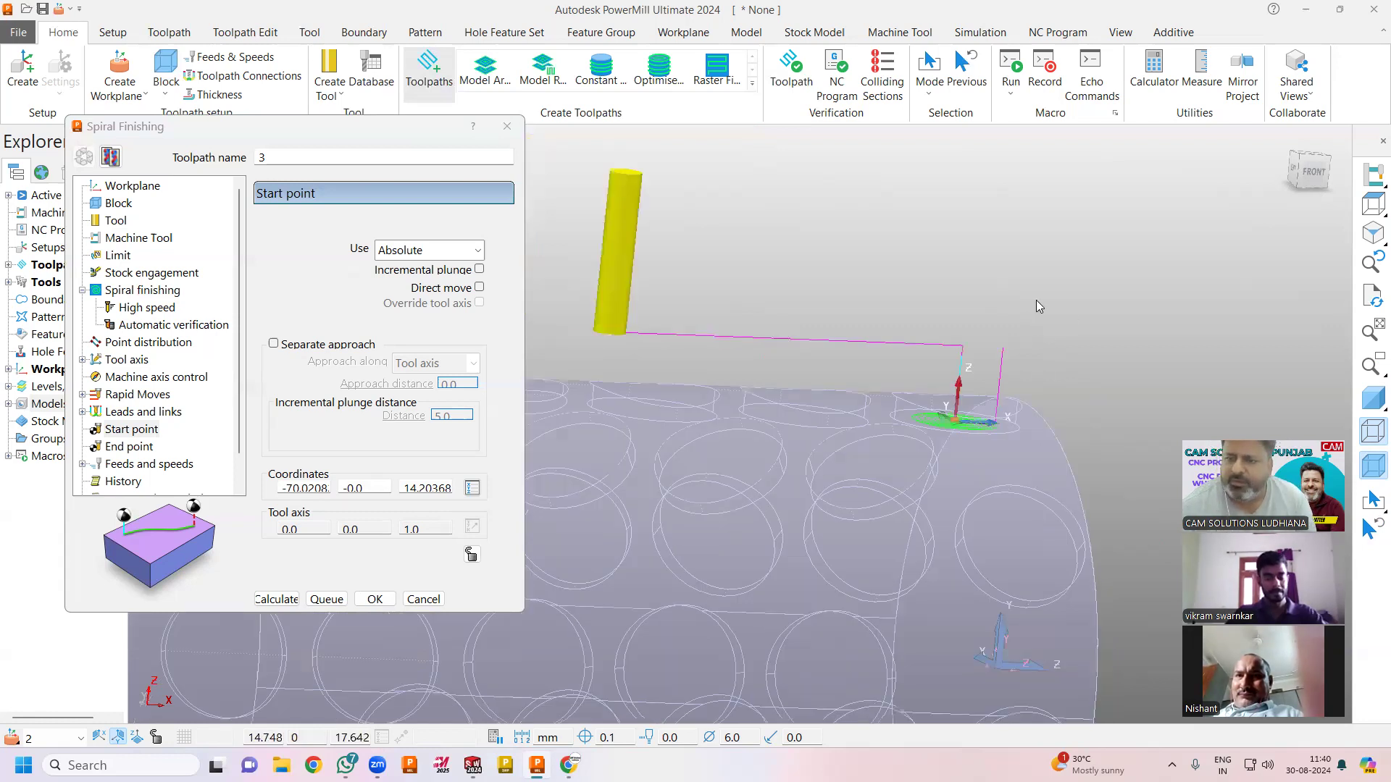
{"action": "middle_click_drag", "start_coordinate": [994, 273], "coordinate": [833, 435]}
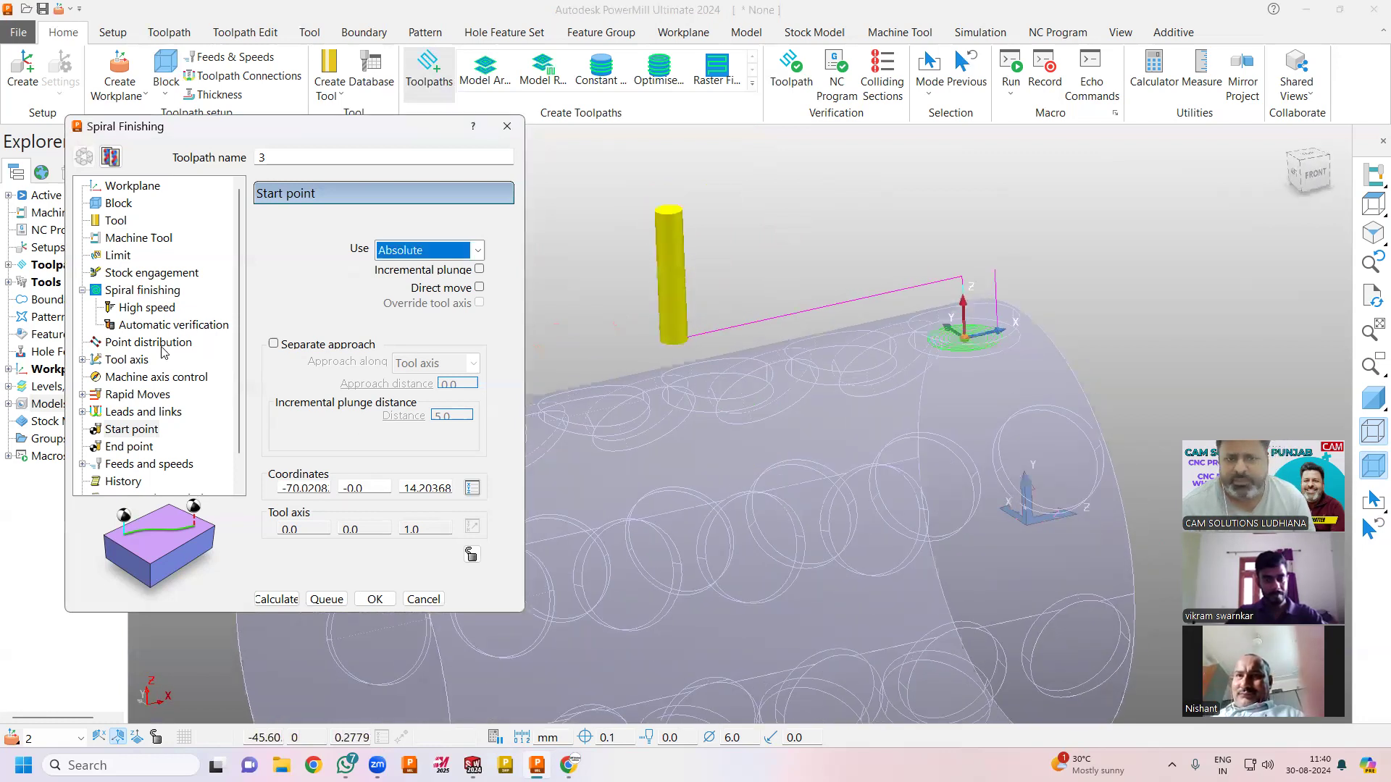
Step: Check toolpath 3's tool axis settings and set its start point to First point safe
{"action": "left_click", "coordinate": [127, 359]}
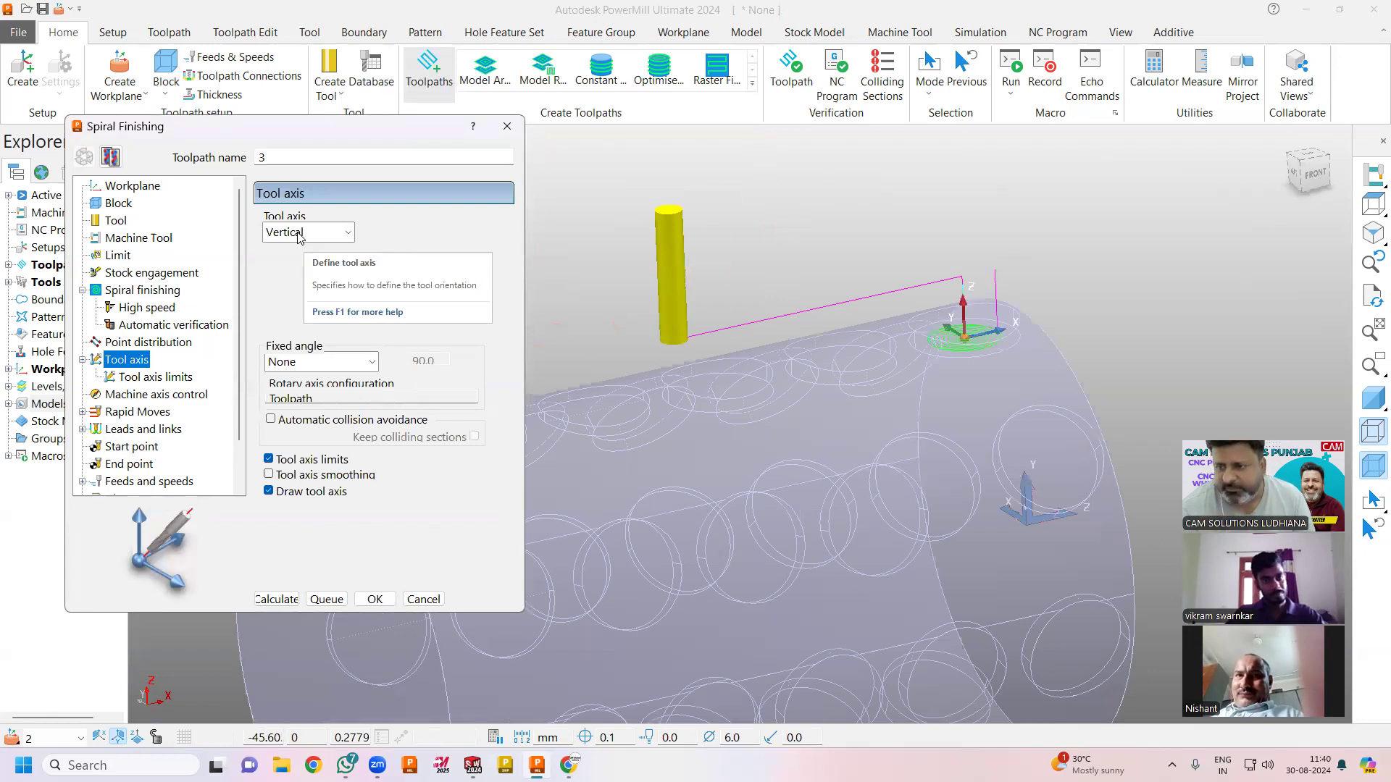
{"action": "left_click", "coordinate": [130, 448]}
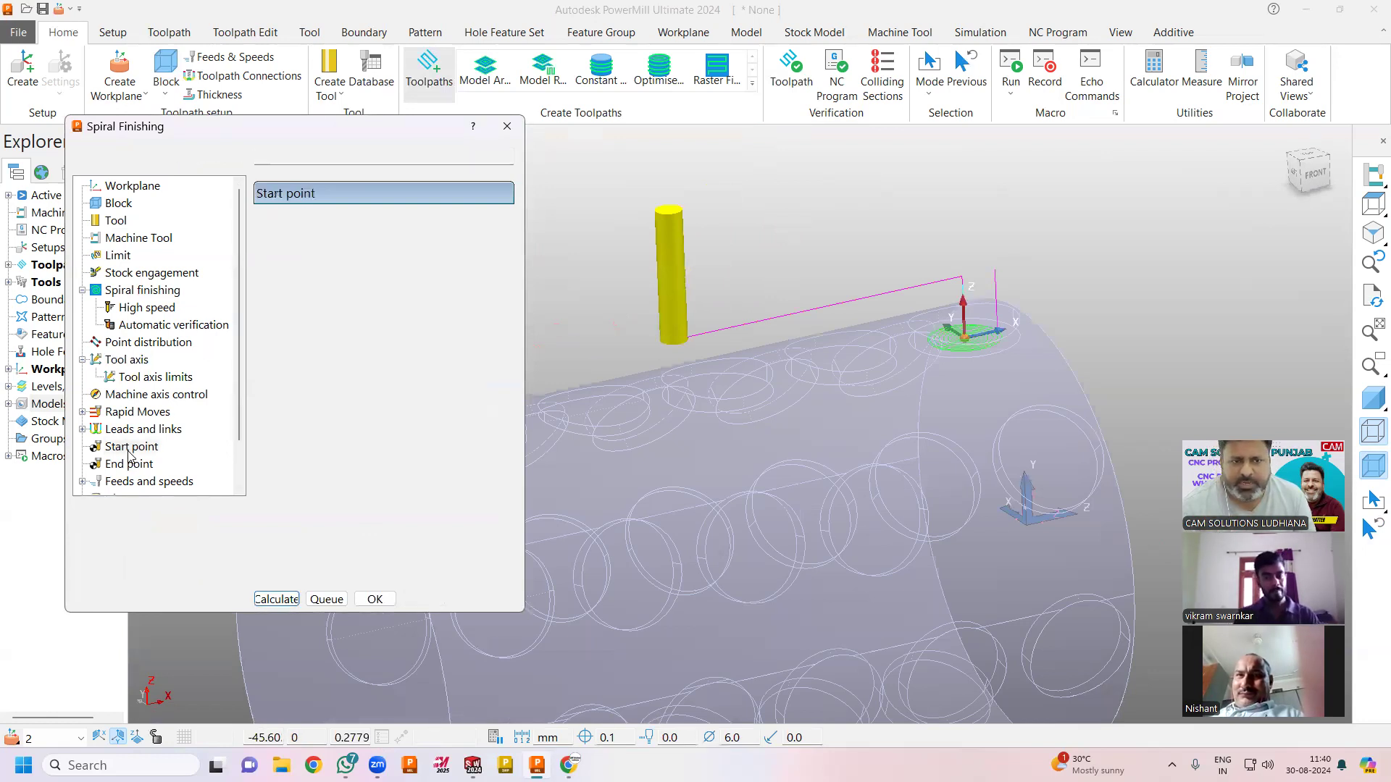
{"action": "left_click", "coordinate": [441, 258]}
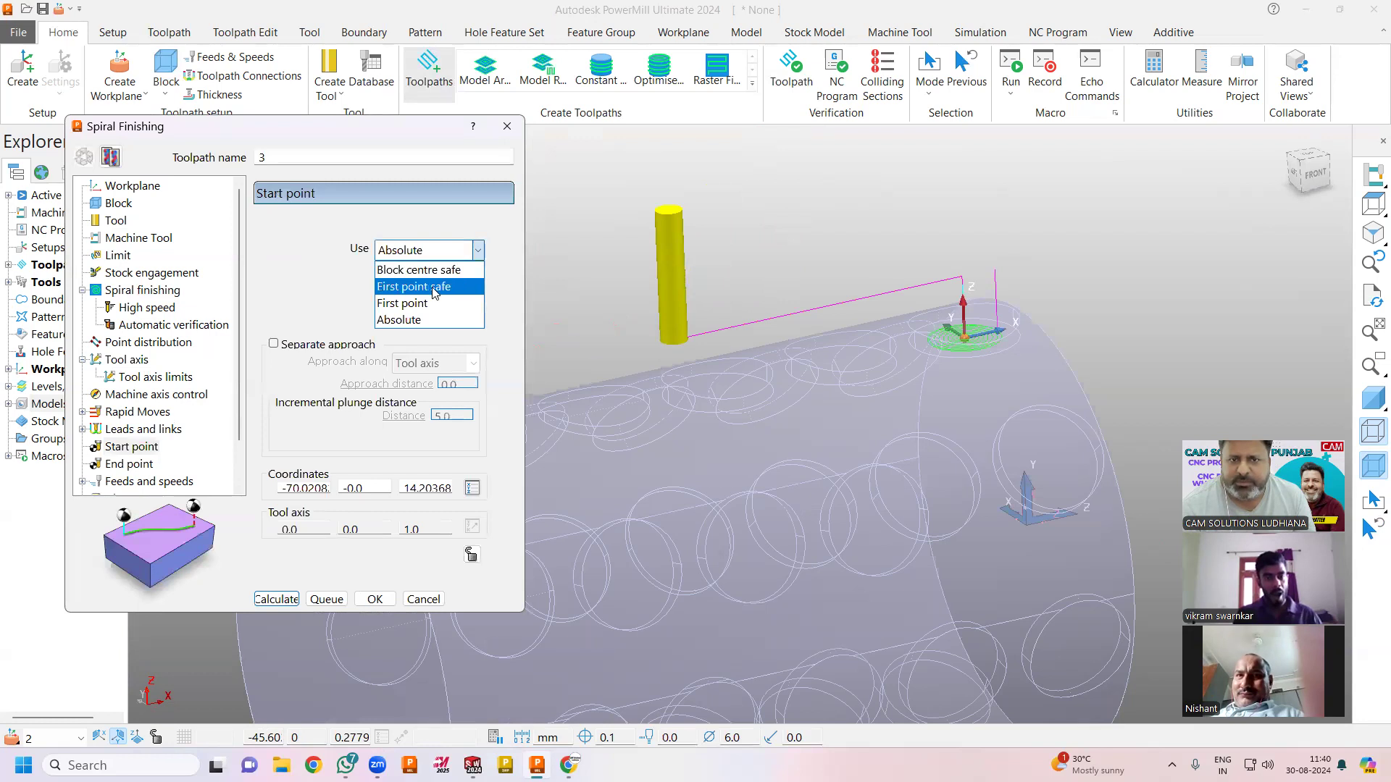
{"action": "left_click", "coordinate": [435, 289]}
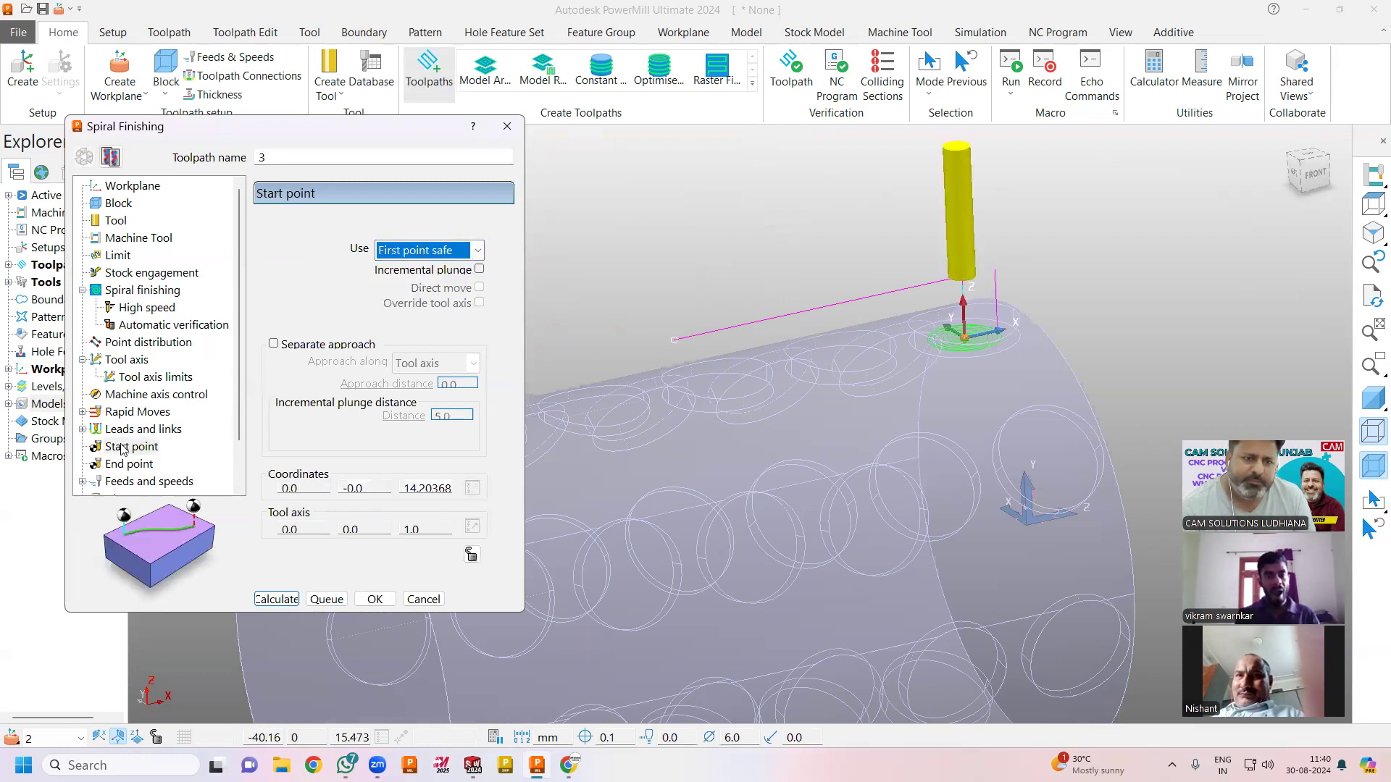
Step: Keep the rapid moves' safe area as Cylinder with workplane NONE, and draw its rapid and plunge surfaces
{"action": "left_click", "coordinate": [125, 414]}
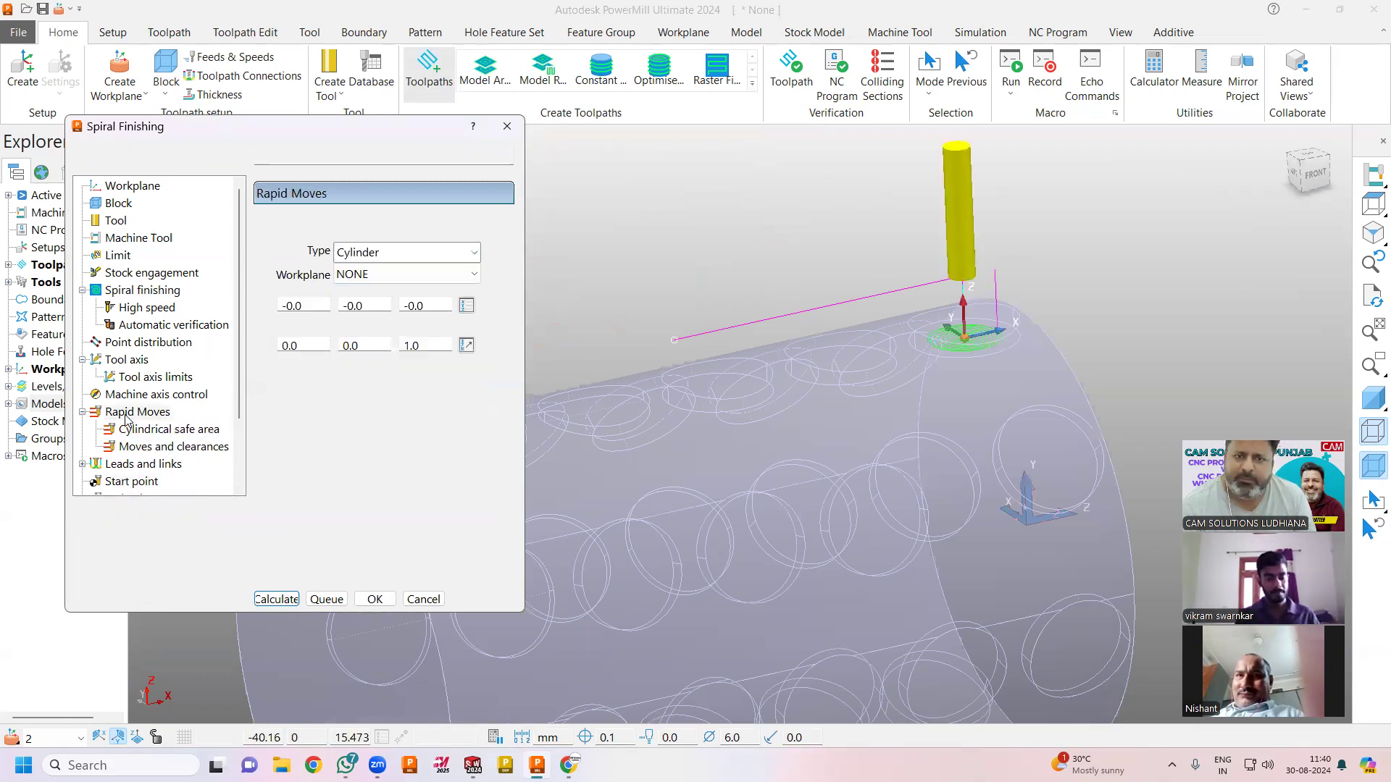
{"action": "scroll", "coordinate": [833, 304], "scroll_direction": "down", "scroll_amount": 3}
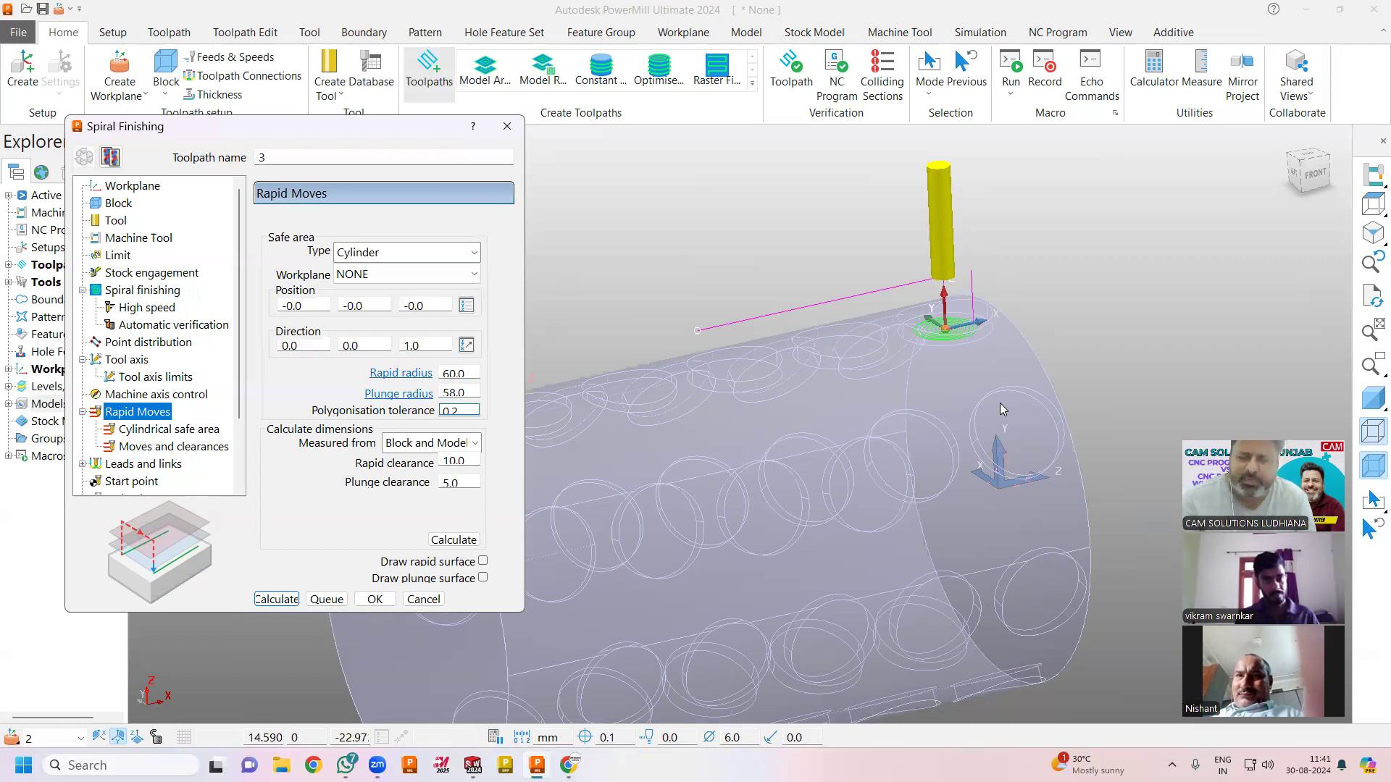
{"action": "left_click", "coordinate": [393, 254]}
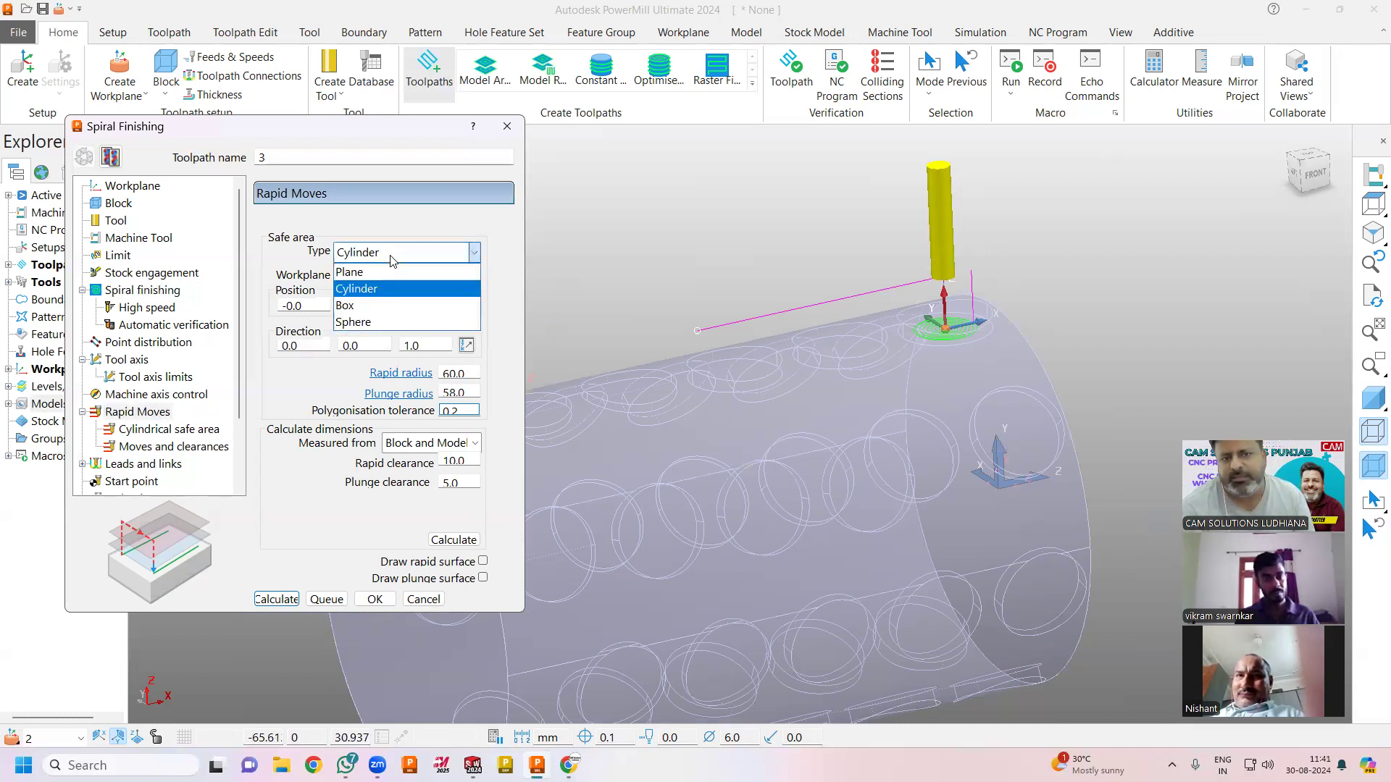
{"action": "left_click", "coordinate": [393, 262]}
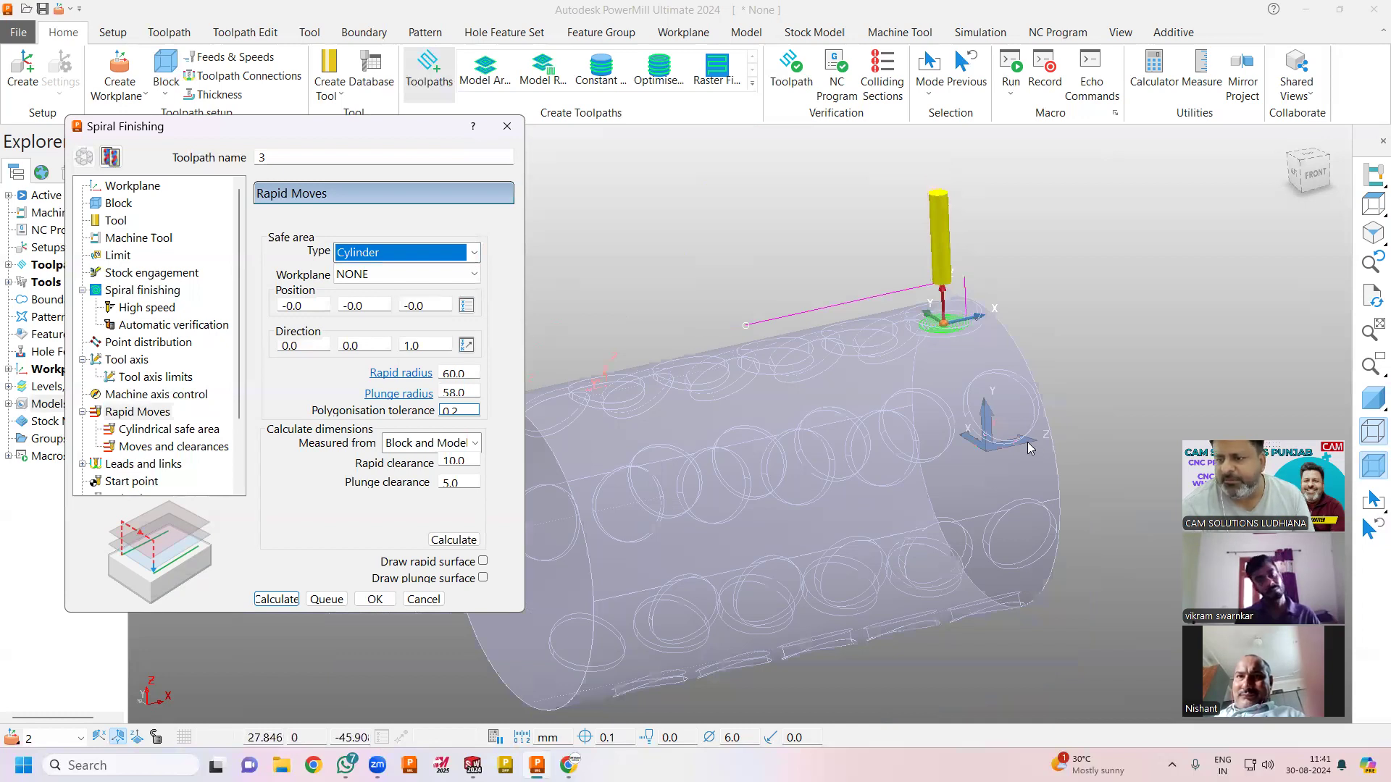
{"action": "left_click", "coordinate": [376, 274]}
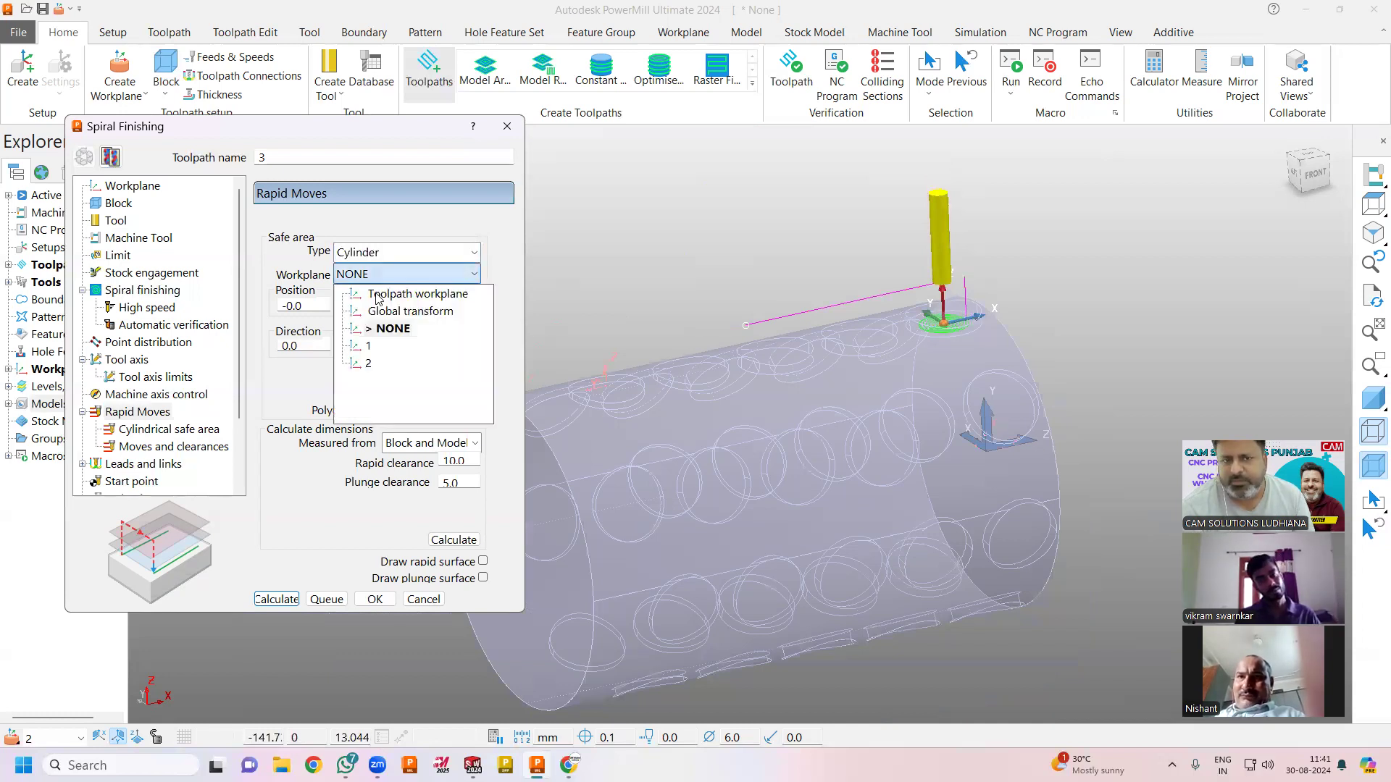
{"action": "left_click", "coordinate": [391, 327]}
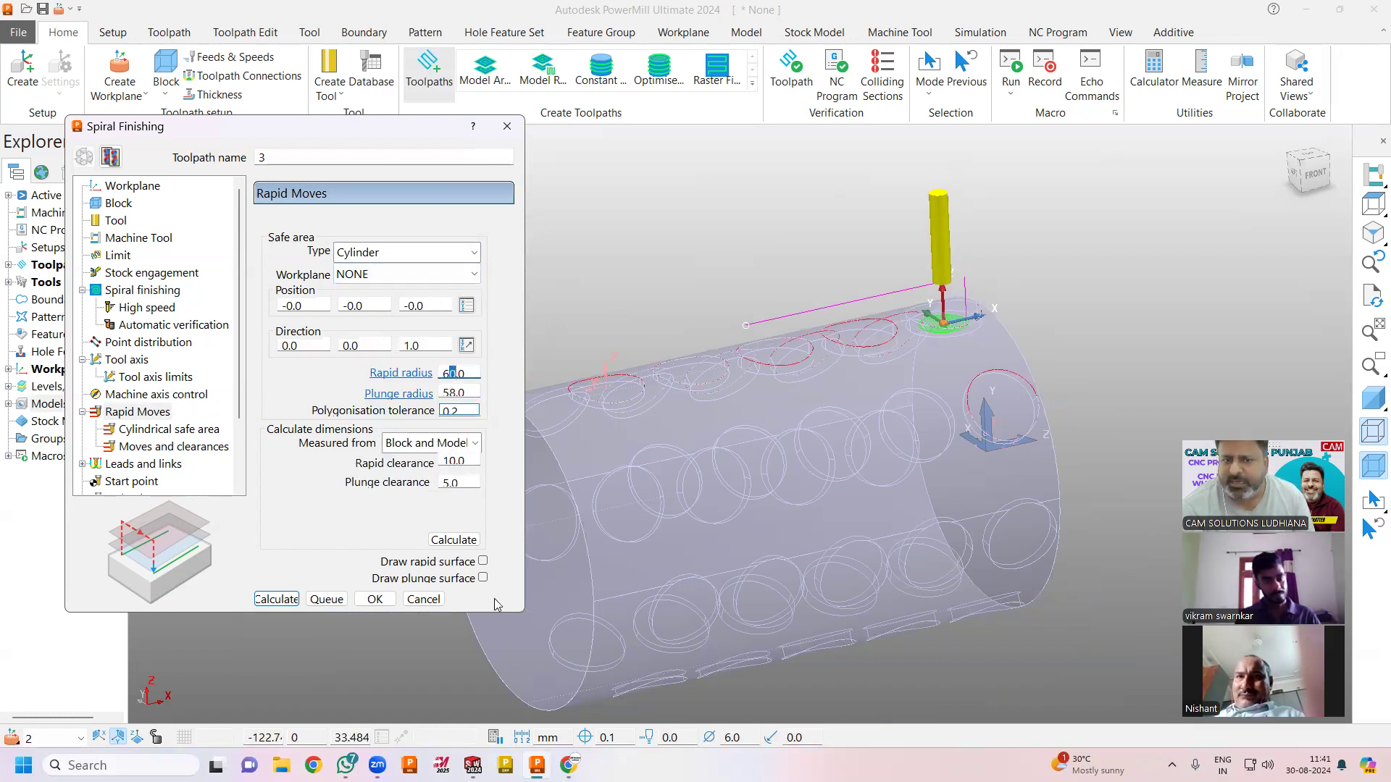
{"action": "left_click", "coordinate": [482, 562]}
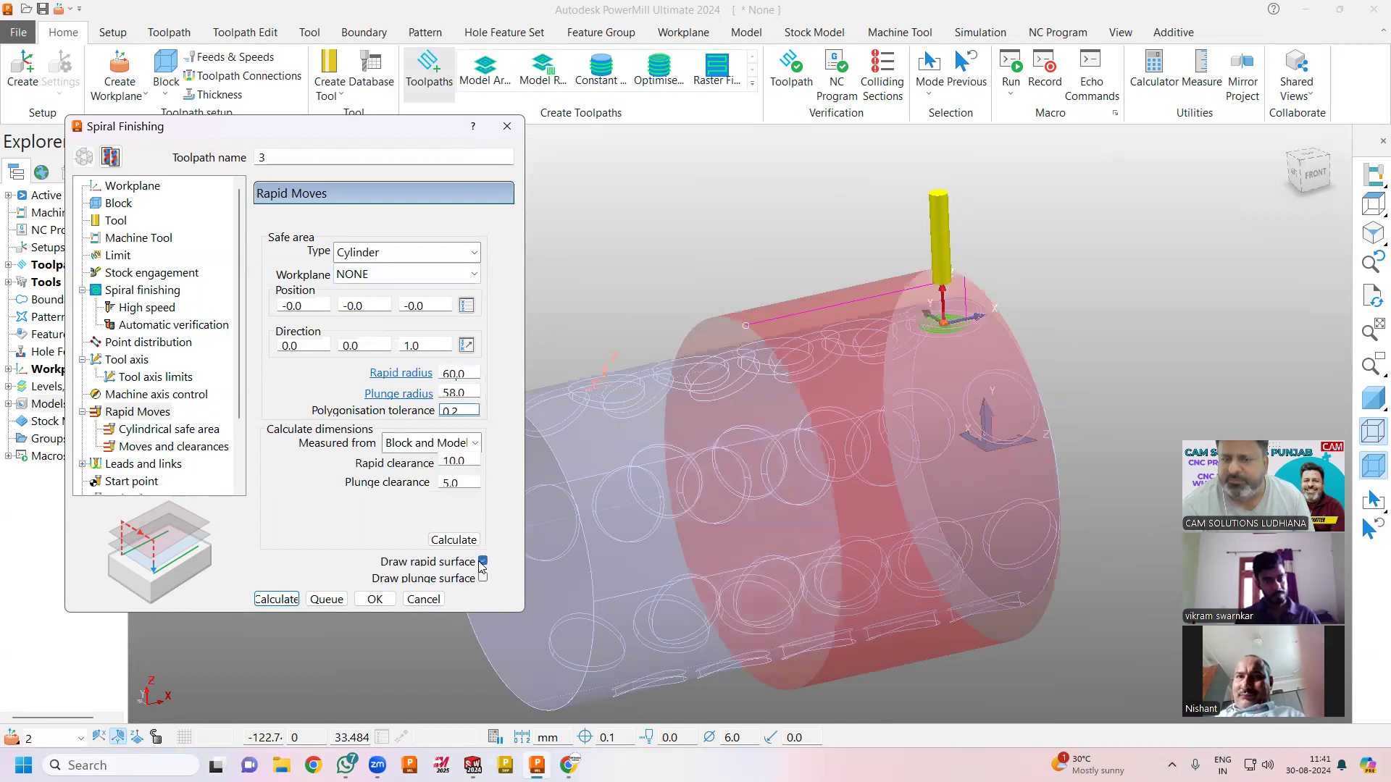
{"action": "left_click", "coordinate": [483, 578]}
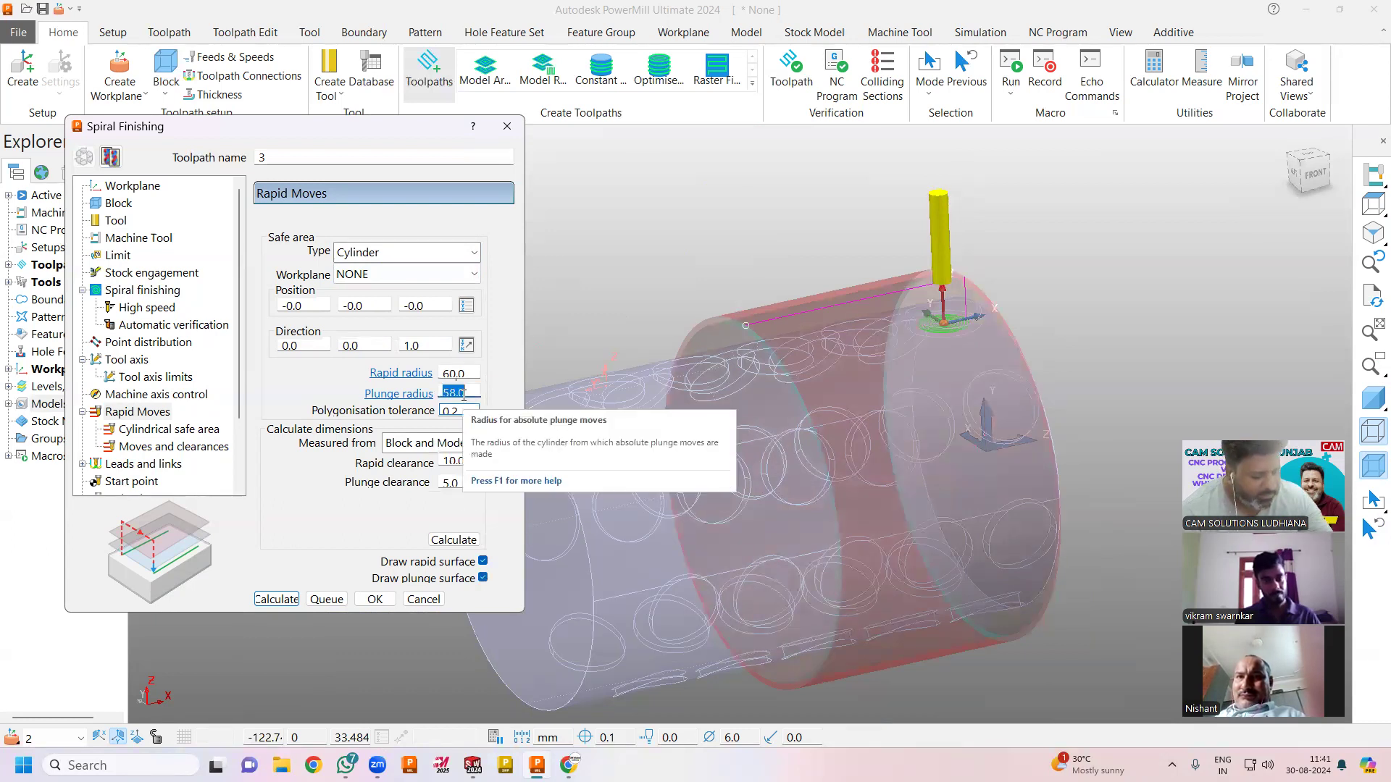
Step: Try a plunge radius of 50 for the cylindrical safe area and change it to 52
{"action": "type", "text": "50"}
{"action": "key", "text": "Return"}
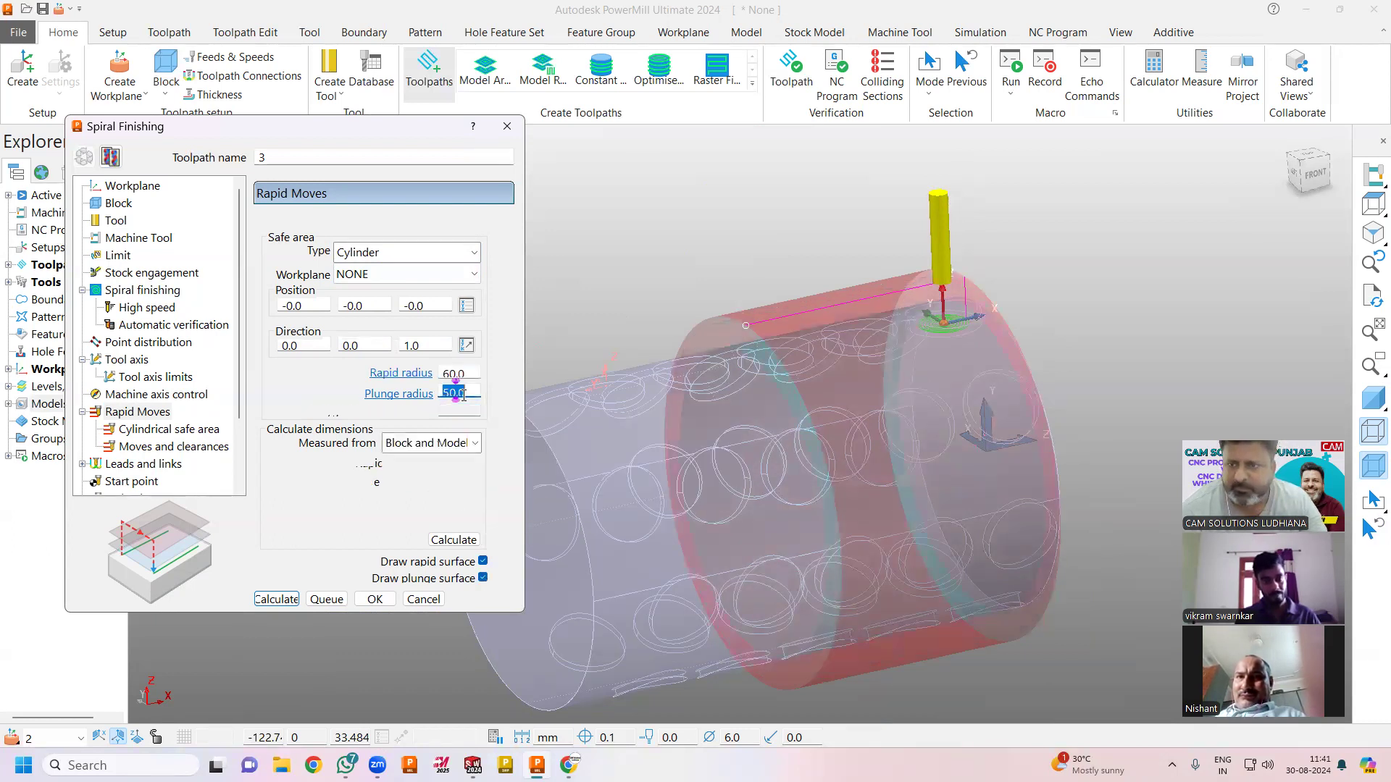
{"action": "scroll", "coordinate": [854, 324], "scroll_direction": "up", "scroll_amount": 2}
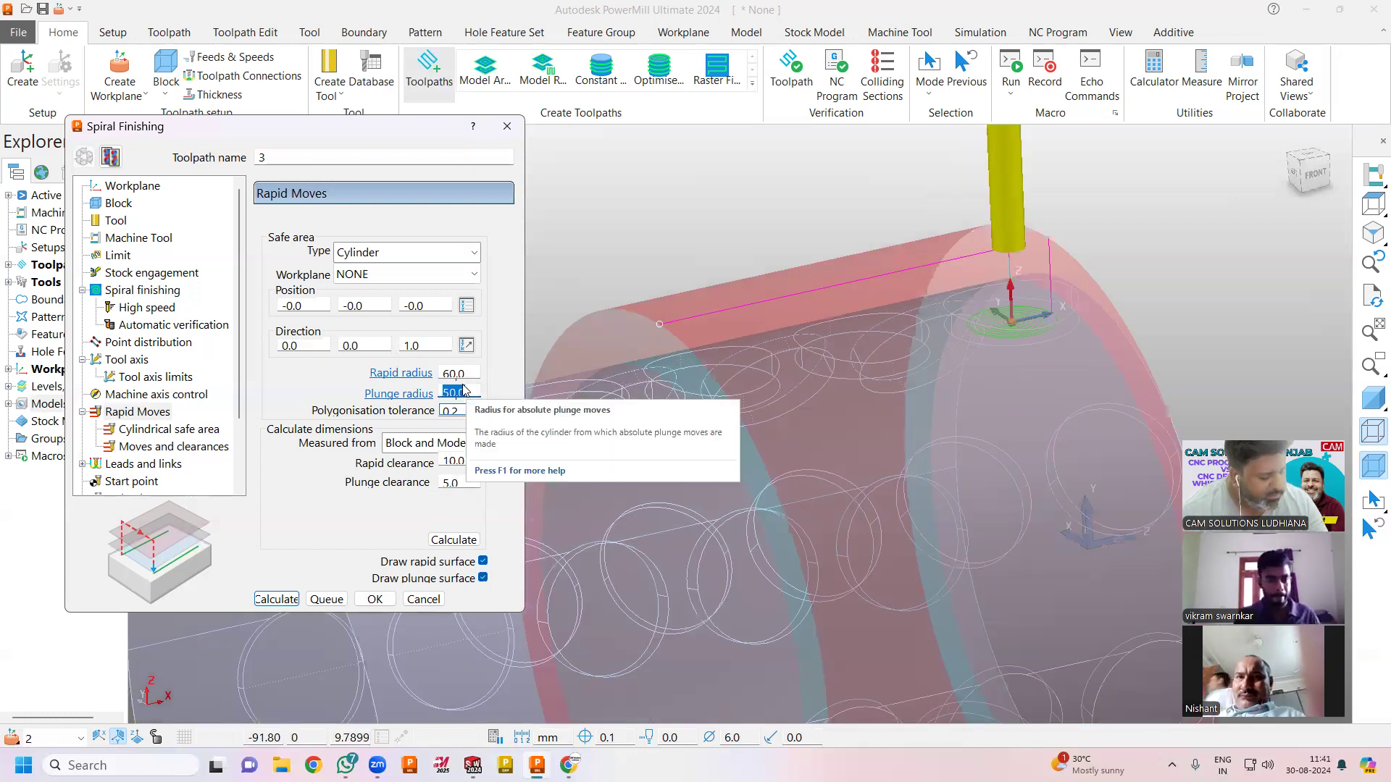
{"action": "type", "text": "52"}
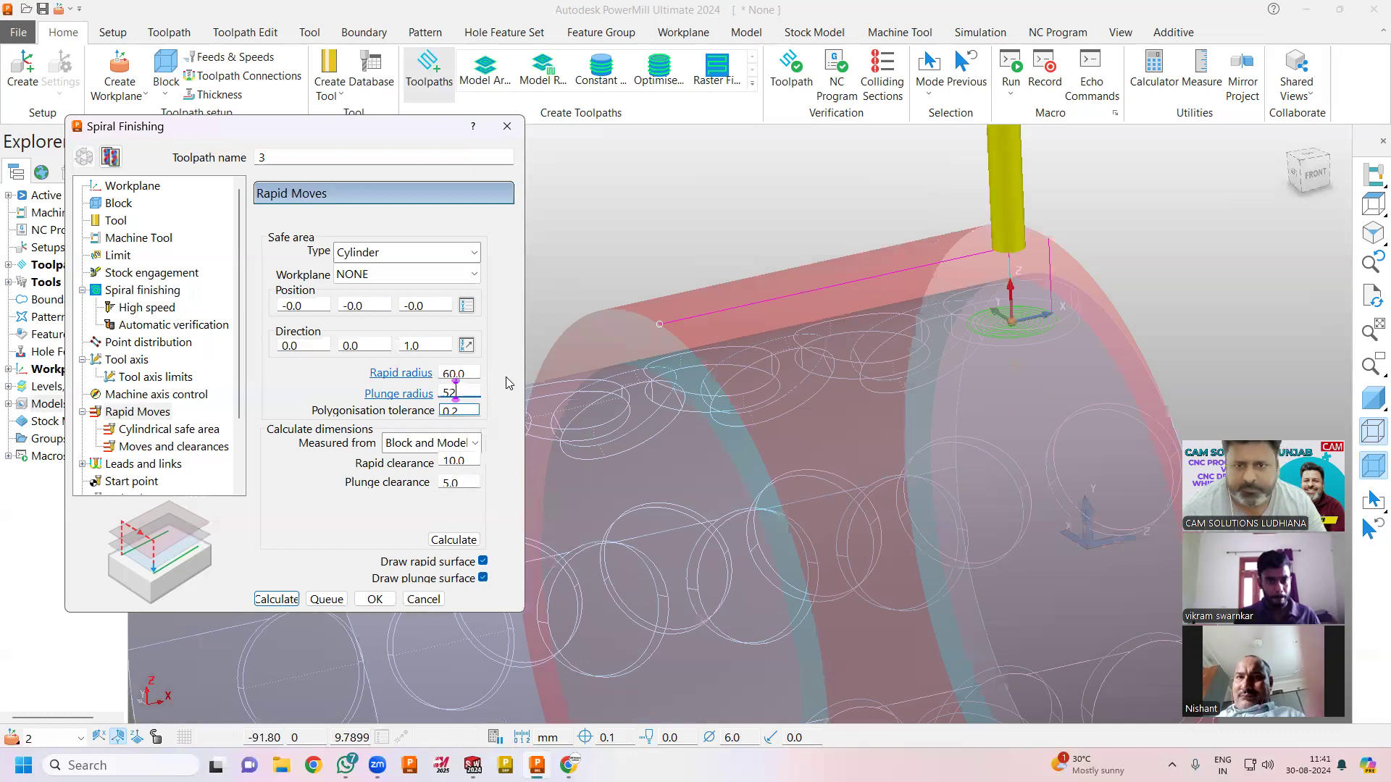
Step: Set the cylindrical safe area's rapid radius to 55, recalculate toolpath 3 and close its settings
{"action": "double_click", "coordinate": [454, 373]}
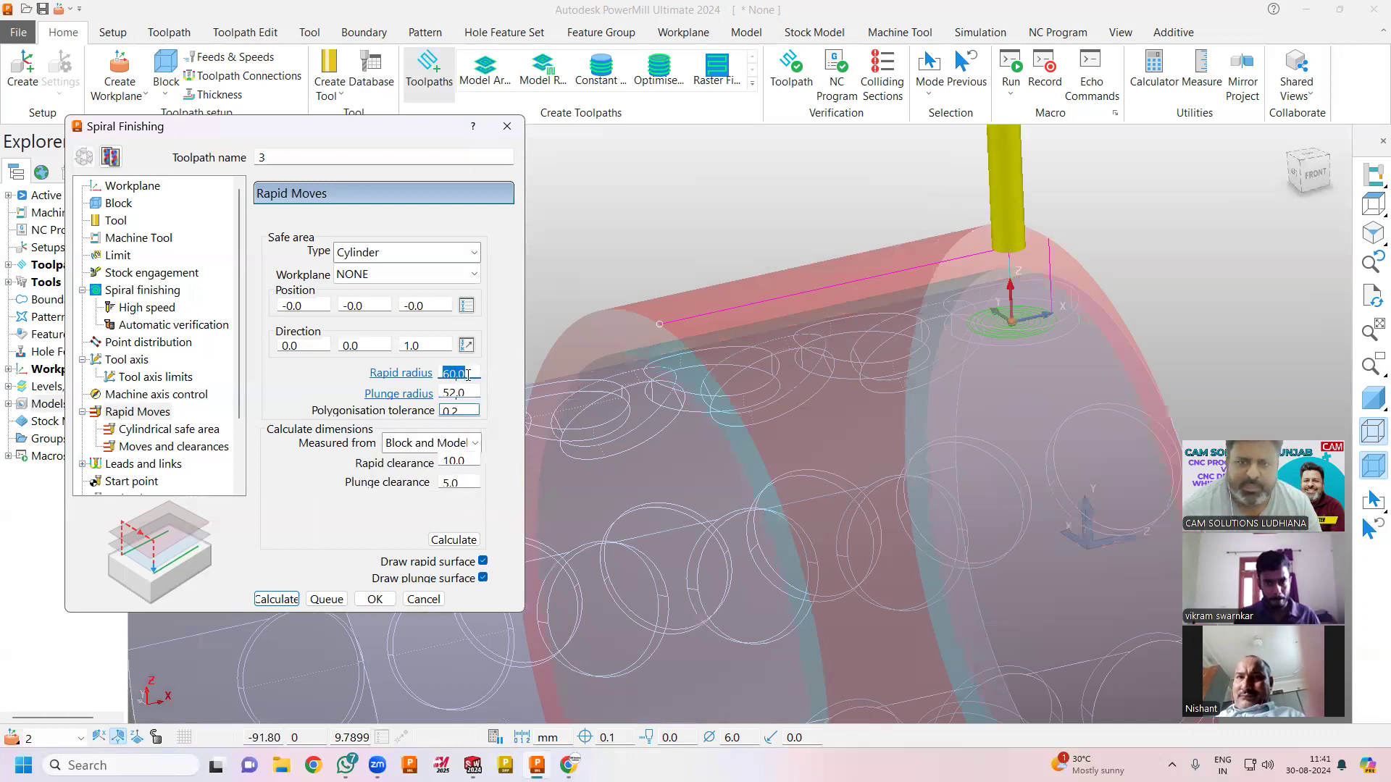
{"action": "type", "text": "55"}
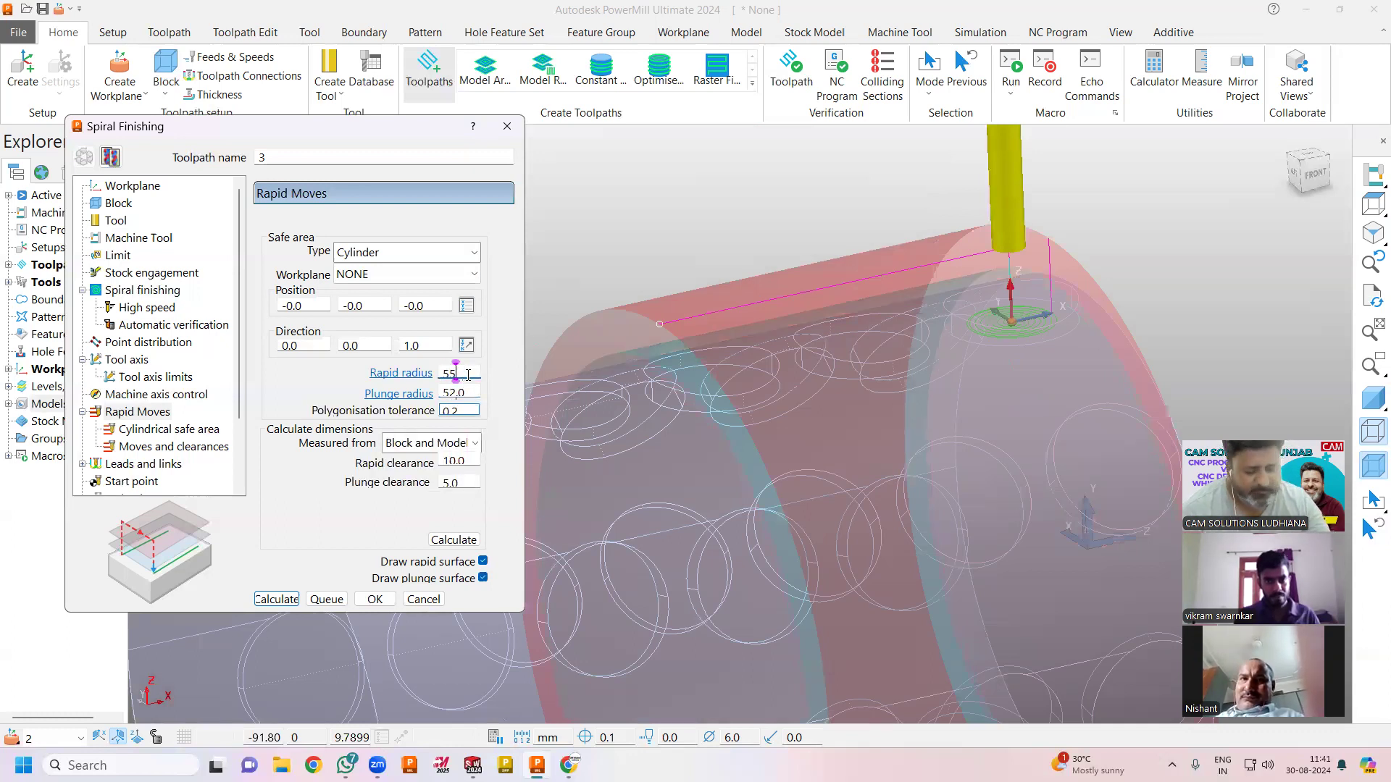
{"action": "key", "text": "Return"}
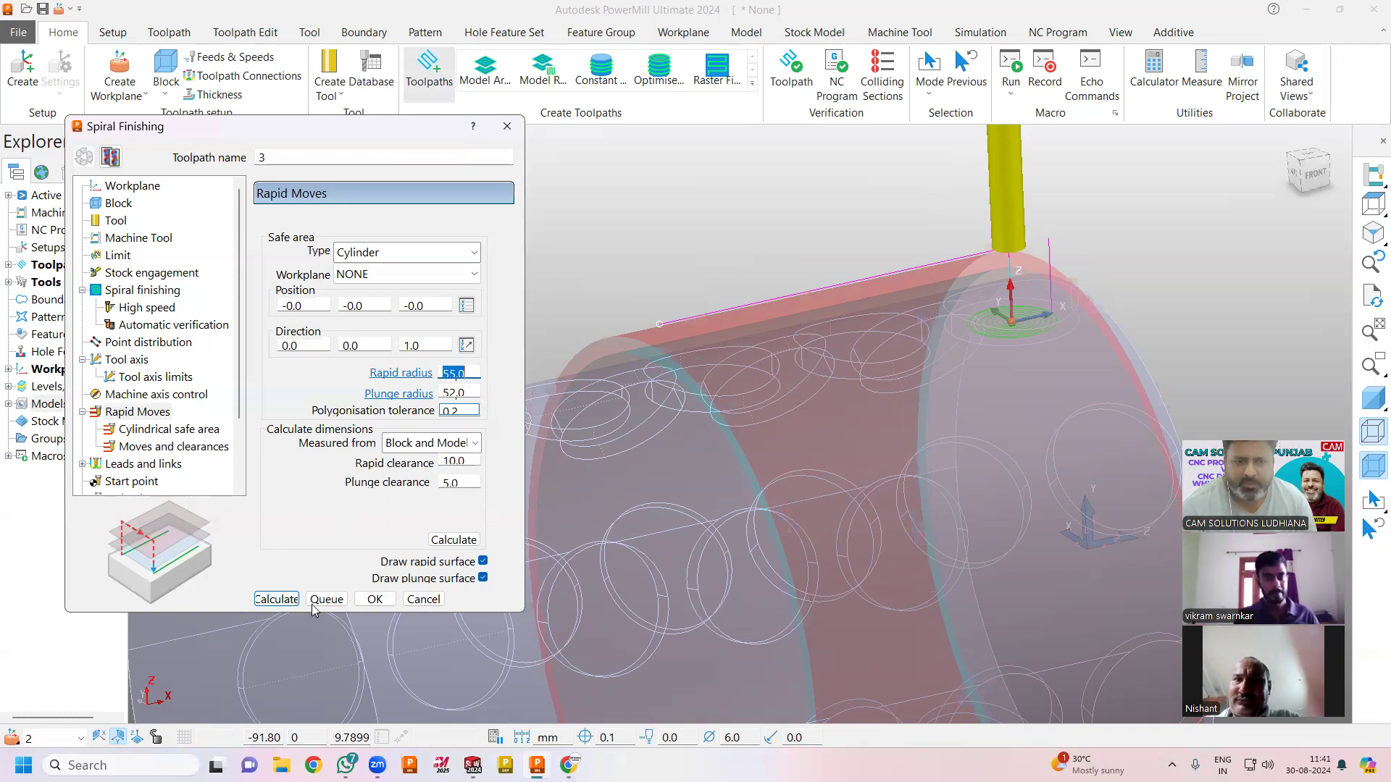
{"action": "left_click", "coordinate": [281, 600]}
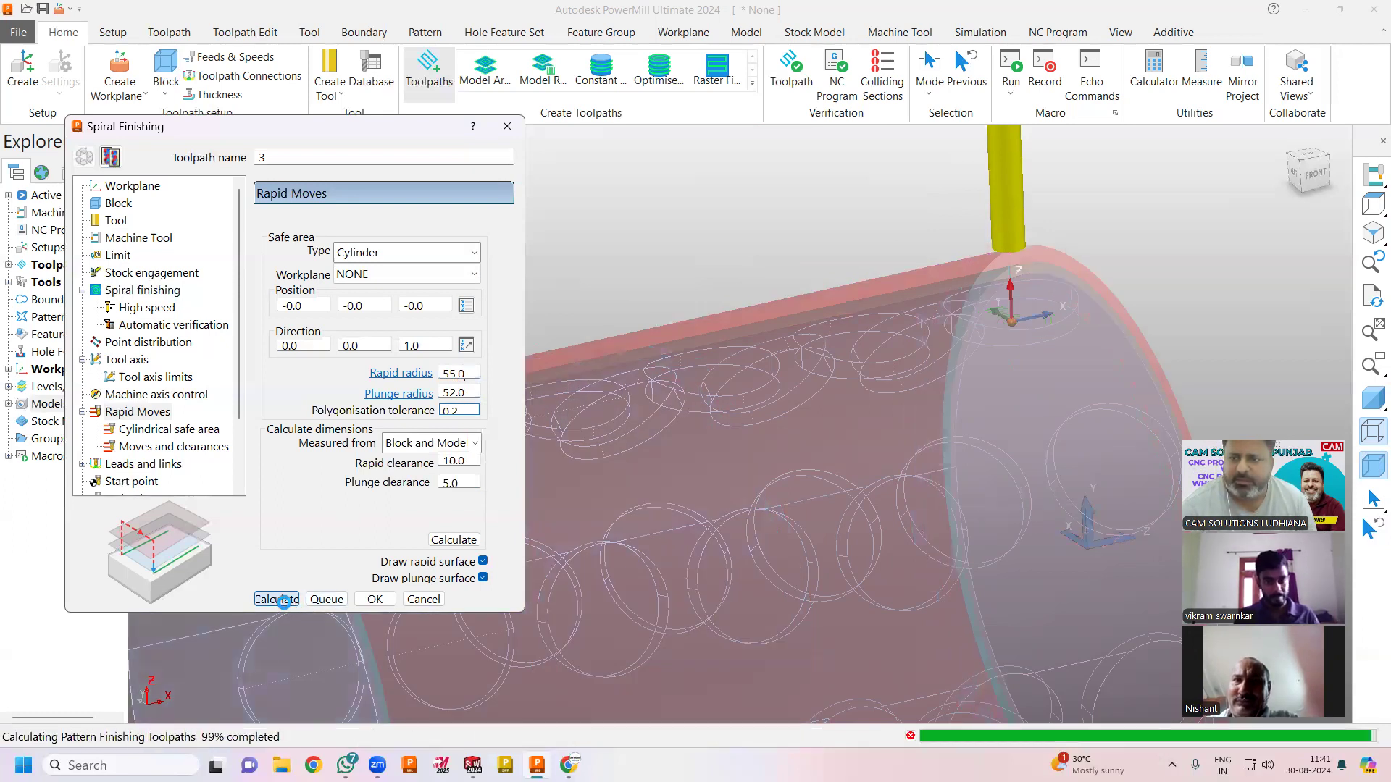
{"action": "left_click", "coordinate": [423, 599]}
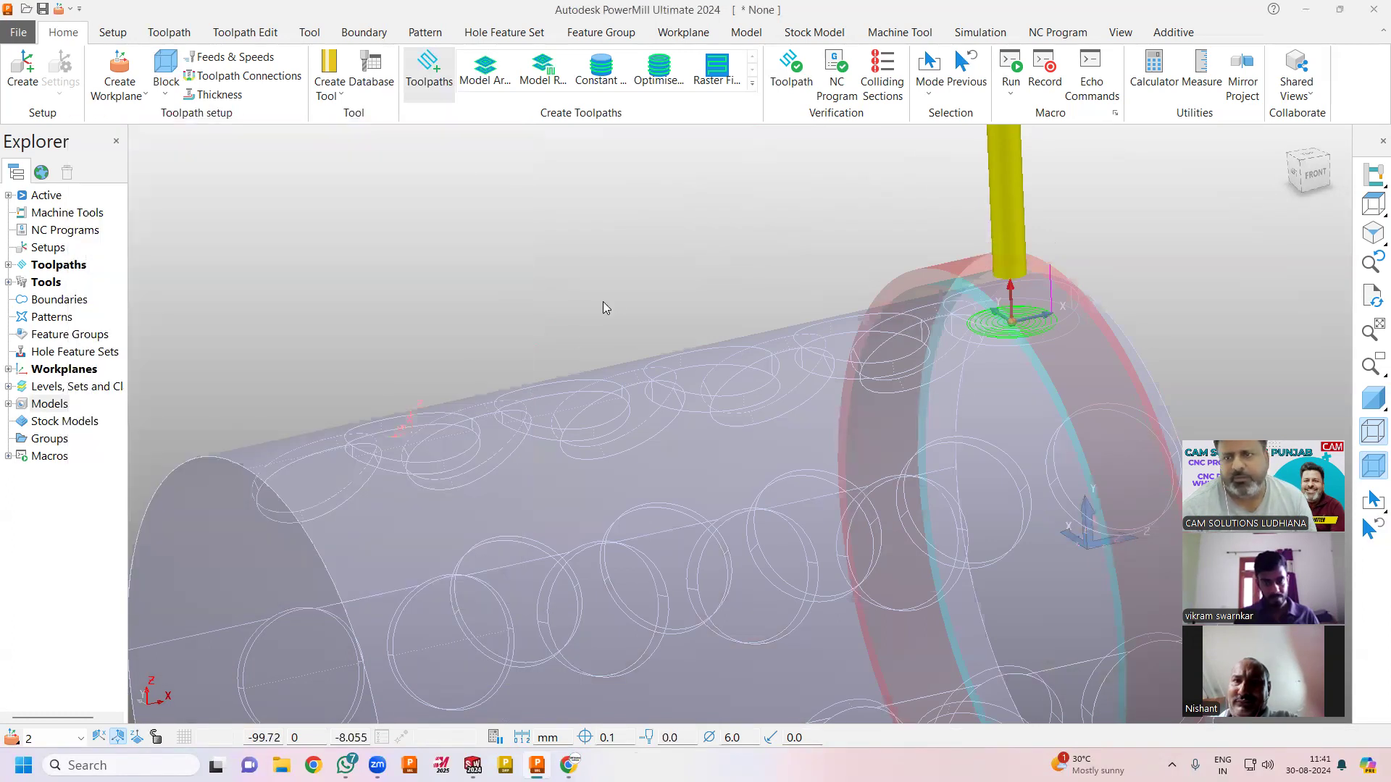
{"action": "scroll", "coordinate": [609, 304], "scroll_direction": "down", "scroll_amount": 3}
{"action": "scroll", "coordinate": [1051, 335], "scroll_direction": "up", "scroll_amount": 3}
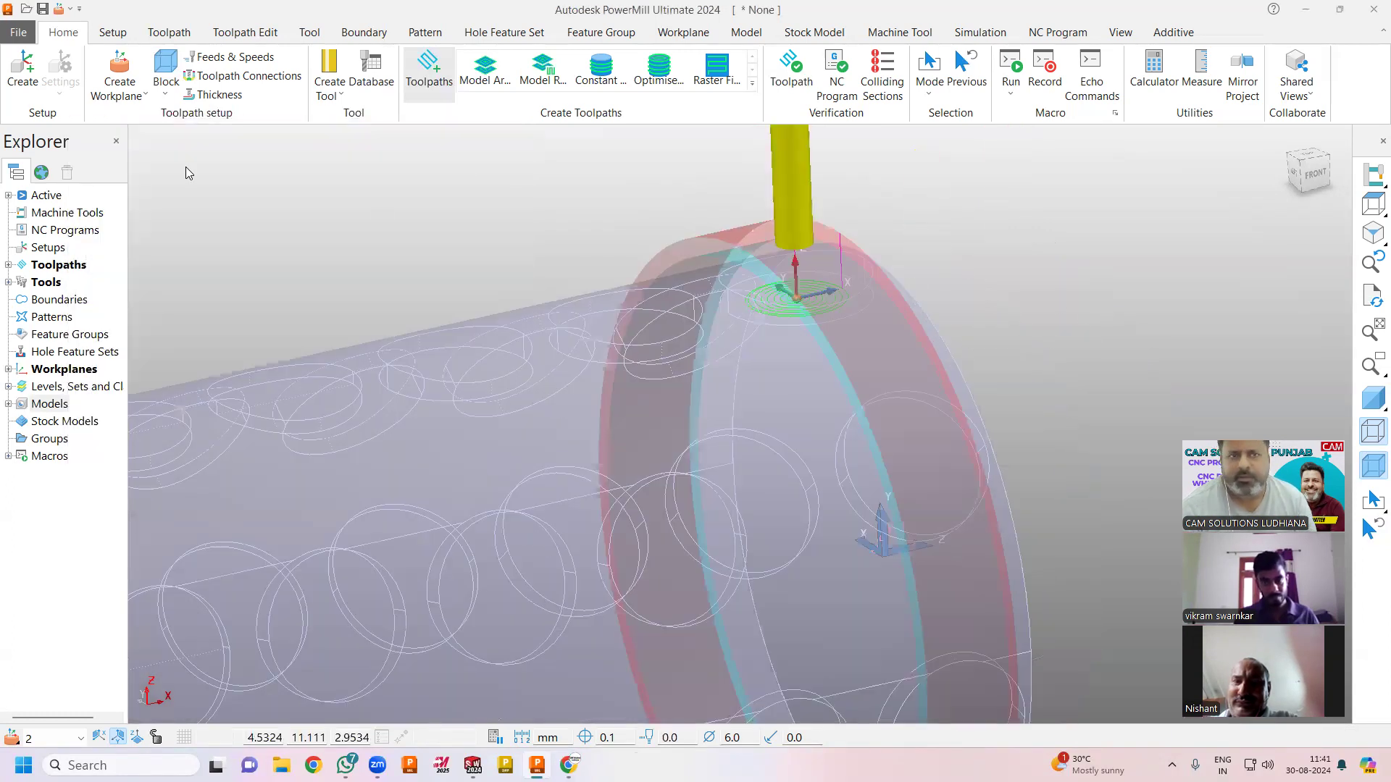
Step: Load toolpath 3 for simulation from its start and switch on ViewMill in Fixed direction mode with different shading
{"action": "left_click", "coordinate": [8, 264]}
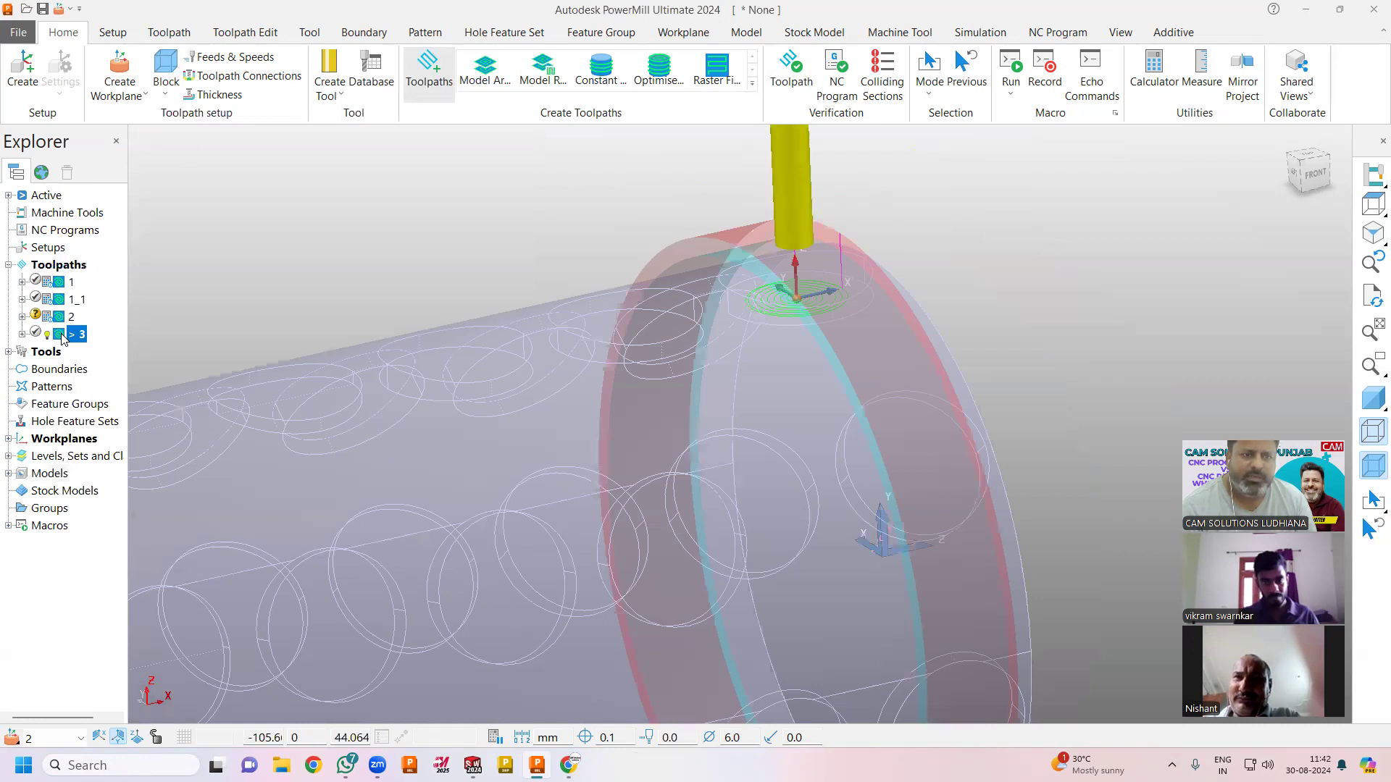
{"action": "right_click", "coordinate": [65, 333]}
{"action": "left_click", "coordinate": [138, 159]}
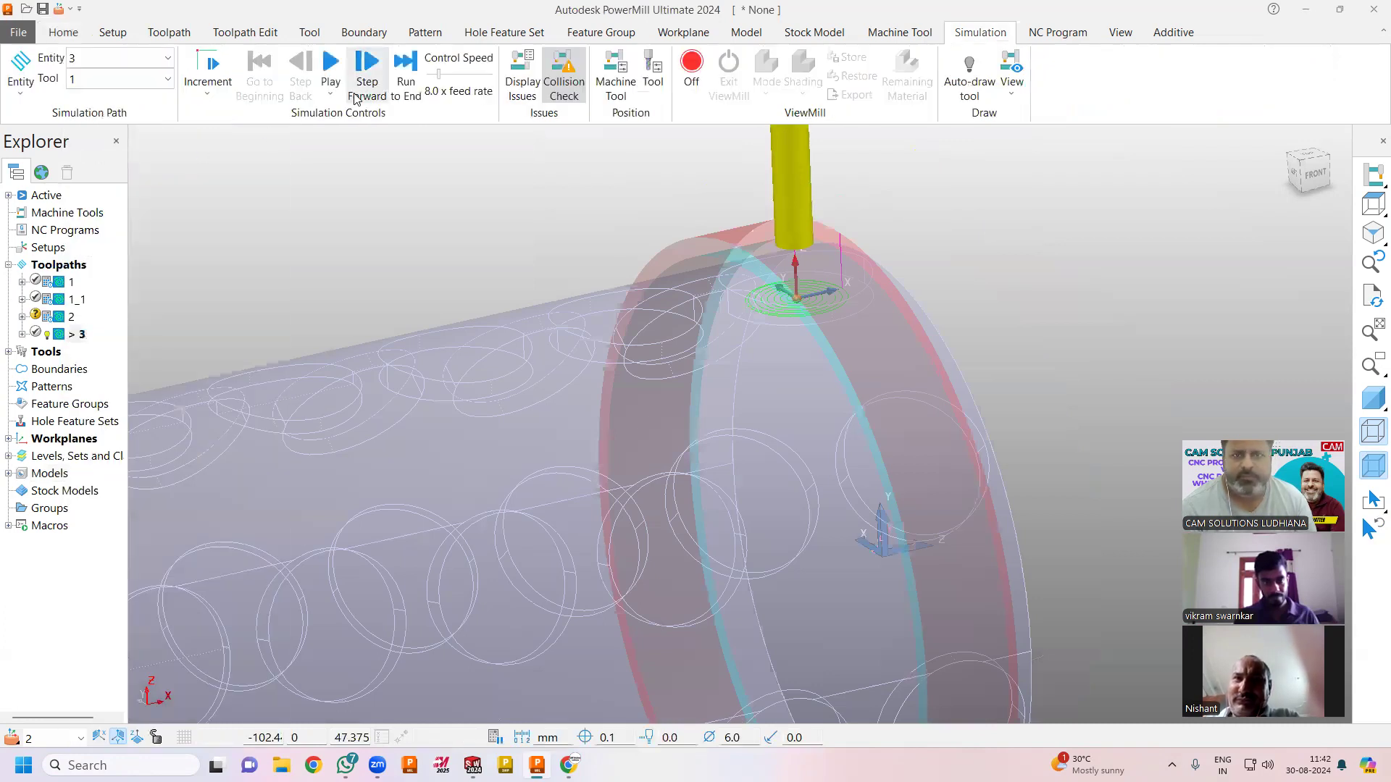
{"action": "left_click", "coordinate": [689, 73]}
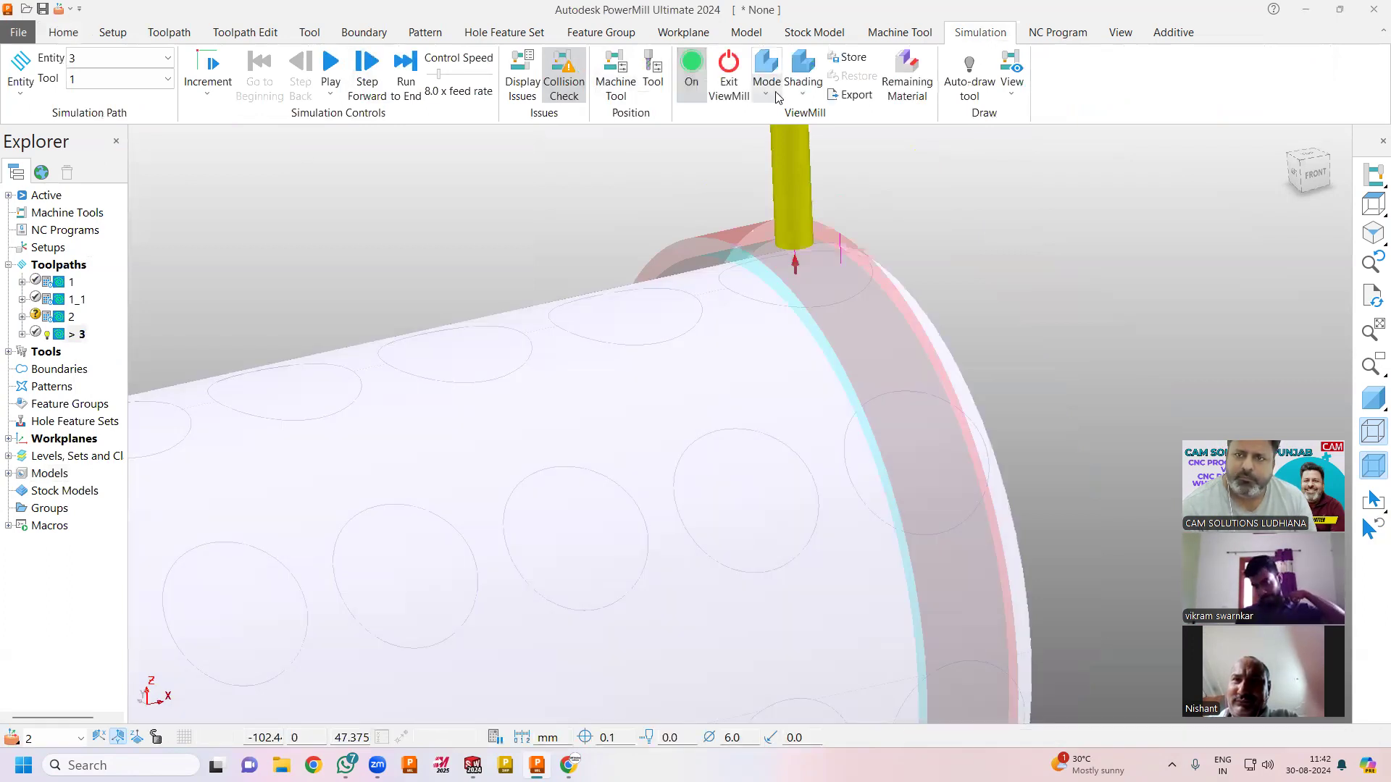
{"action": "left_click", "coordinate": [775, 96]}
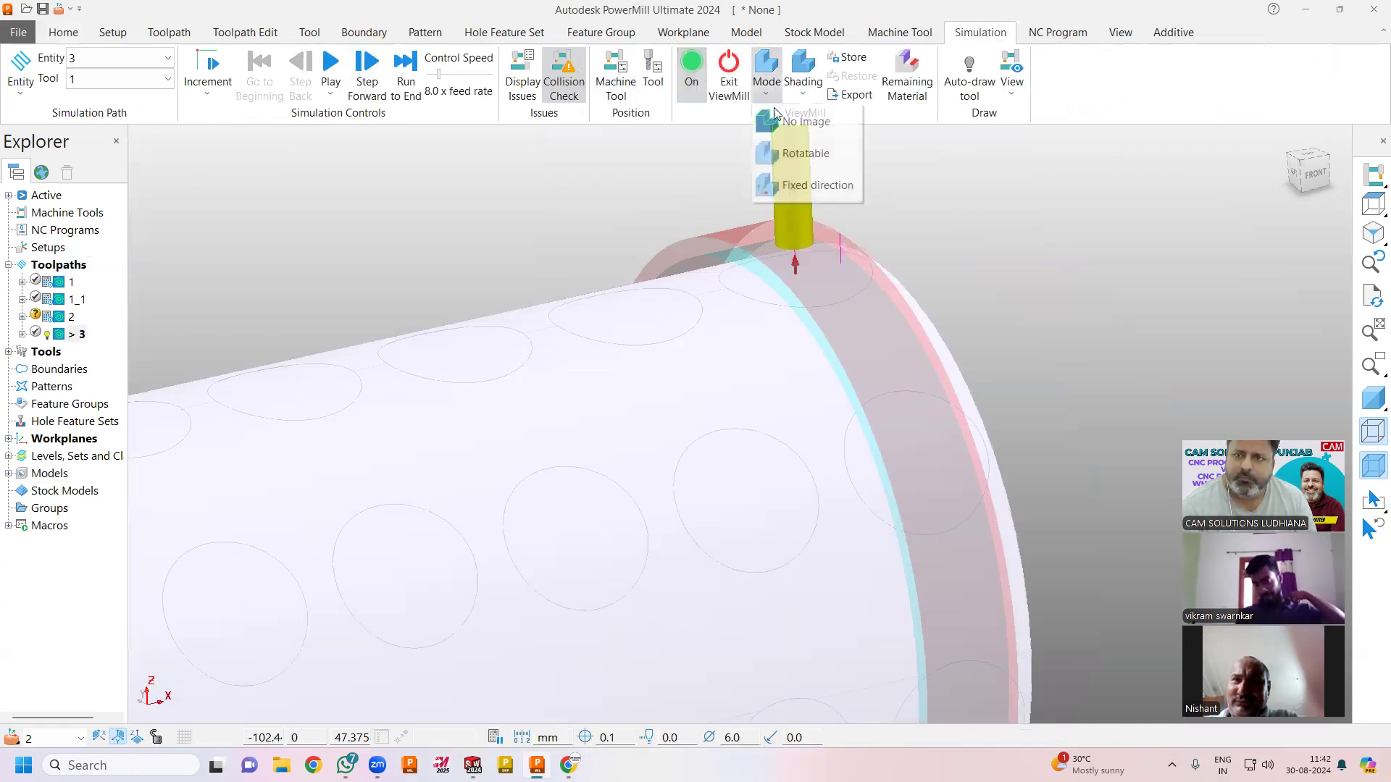
{"action": "left_click", "coordinate": [785, 186]}
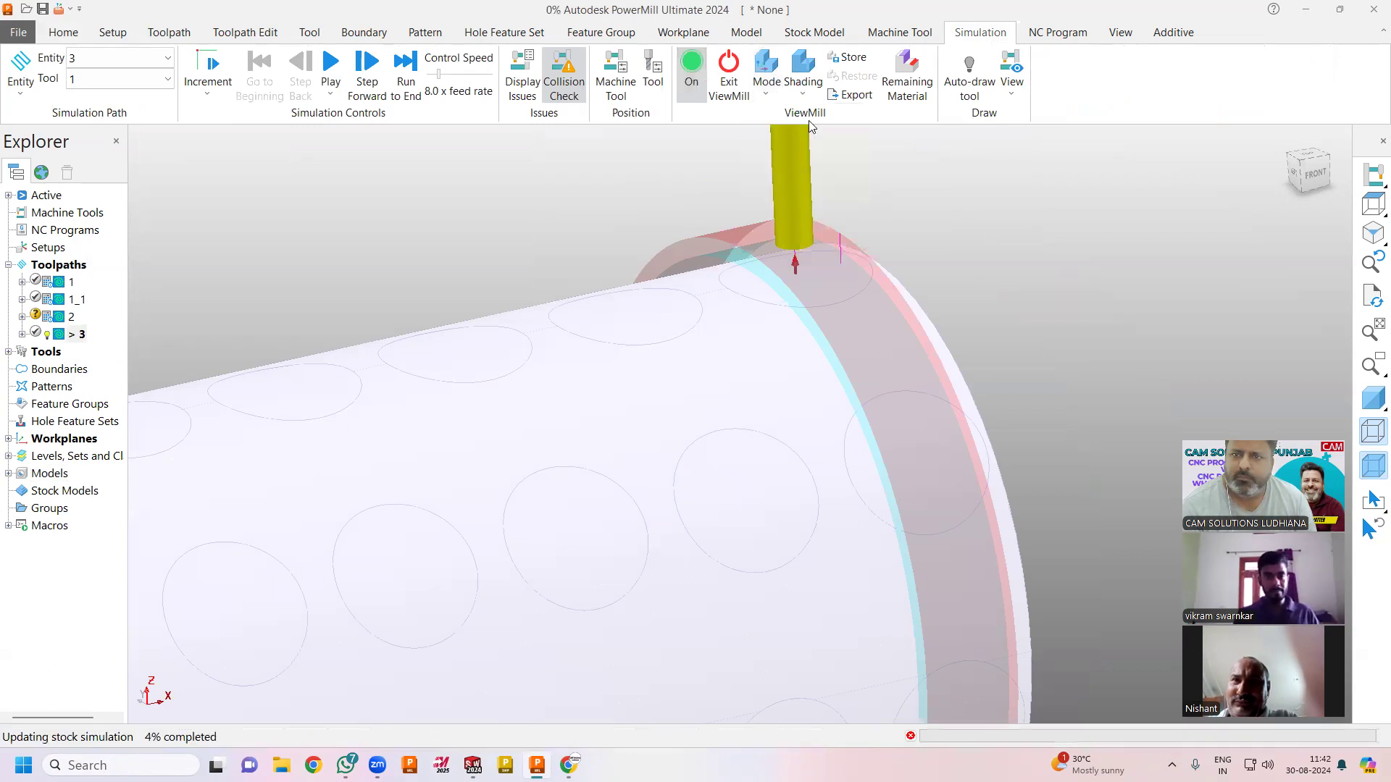
{"action": "left_click", "coordinate": [807, 97]}
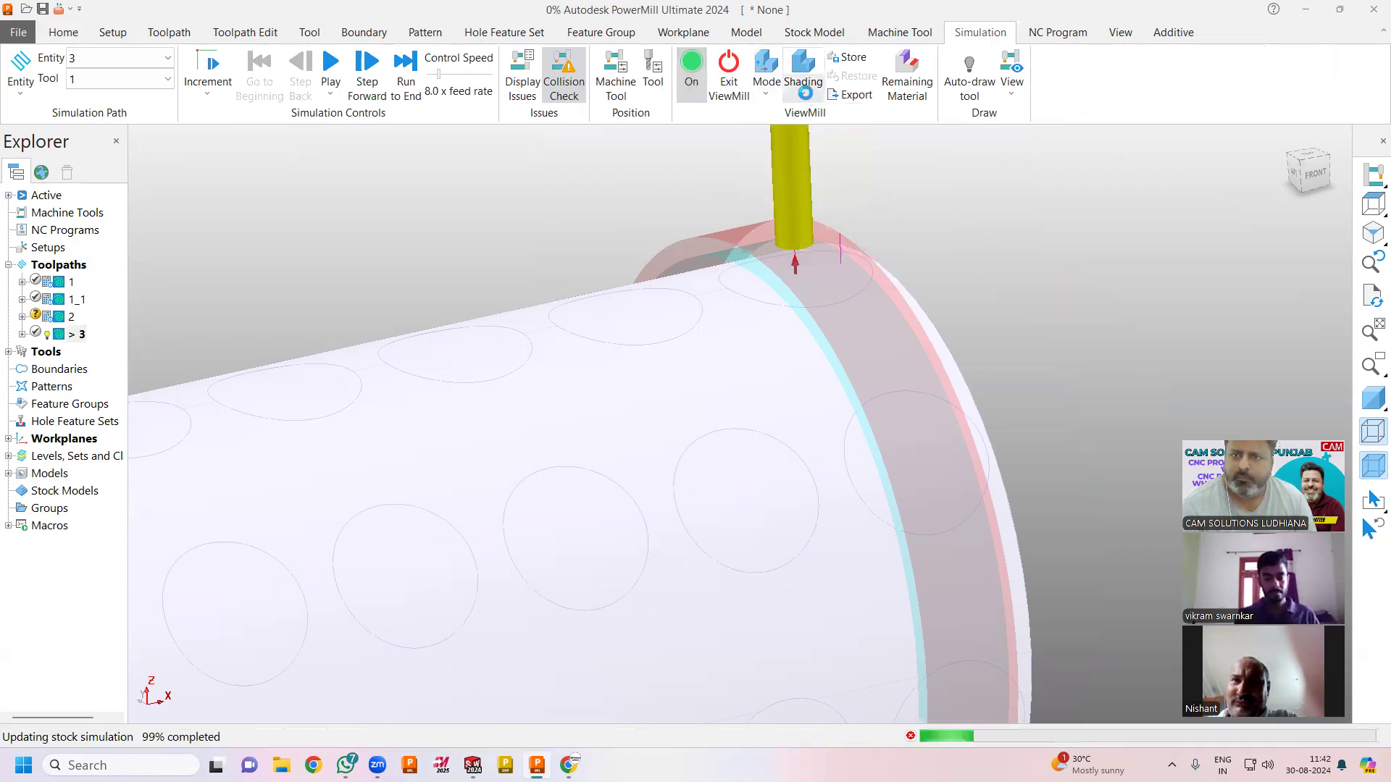
{"action": "left_click", "coordinate": [822, 187]}
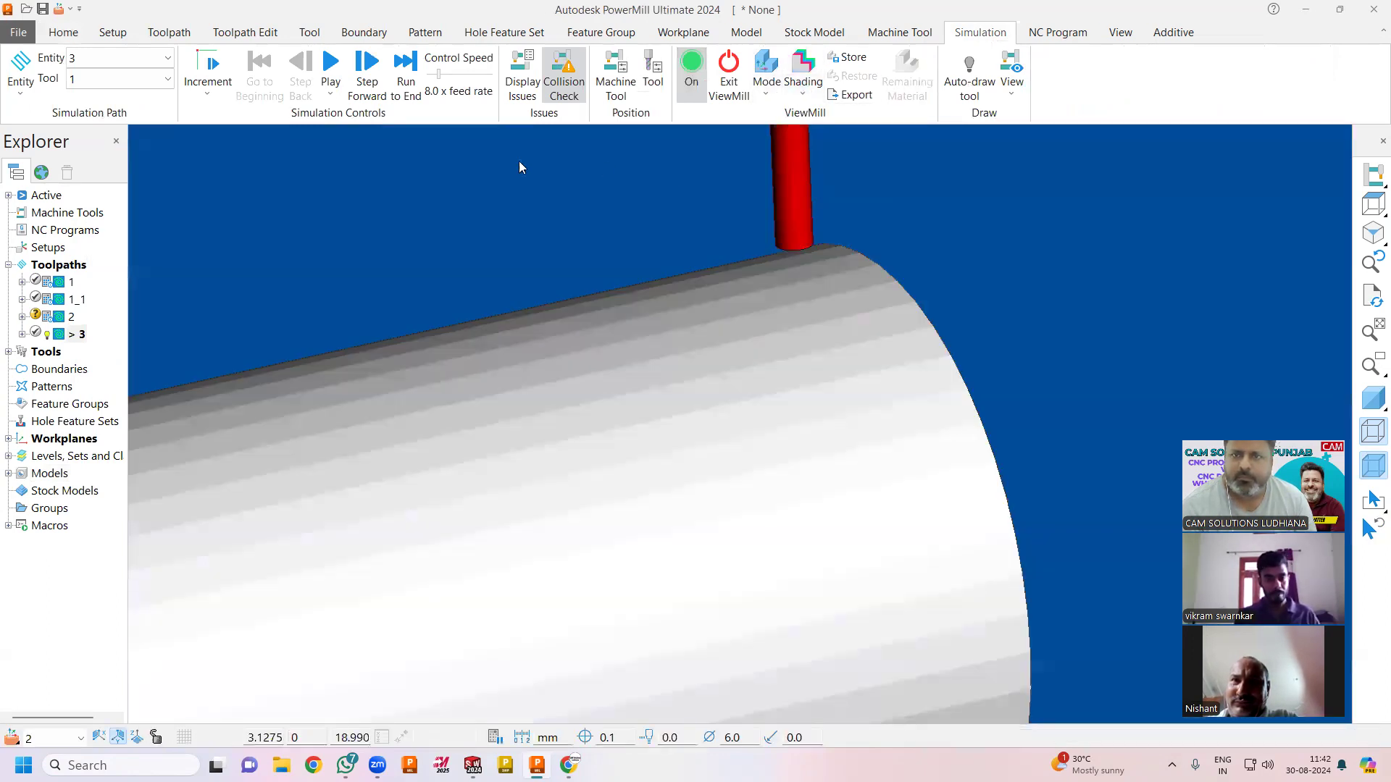
Step: Play the material removal simulation of toolpath 3 to its end and exit ViewMill
{"action": "left_click", "coordinate": [331, 66]}
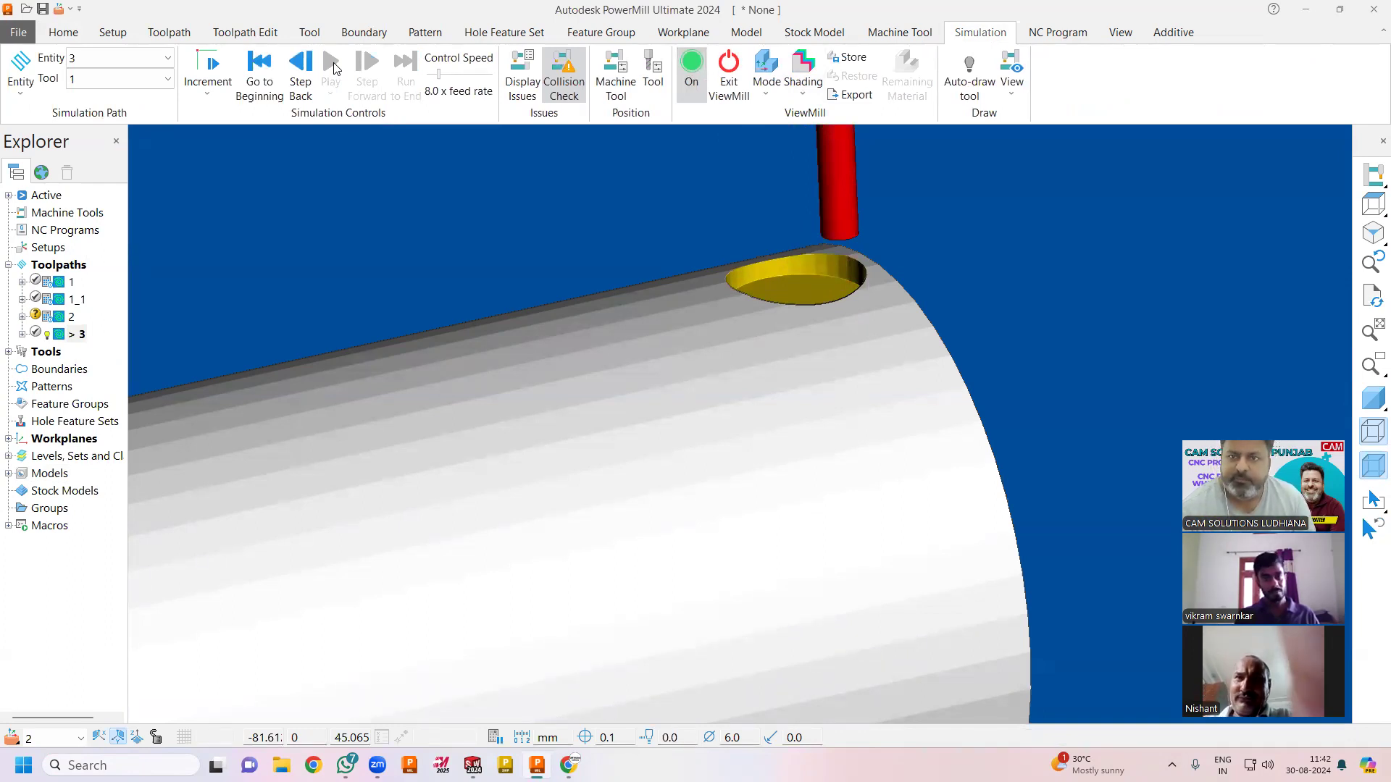
{"action": "left_click", "coordinate": [727, 68]}
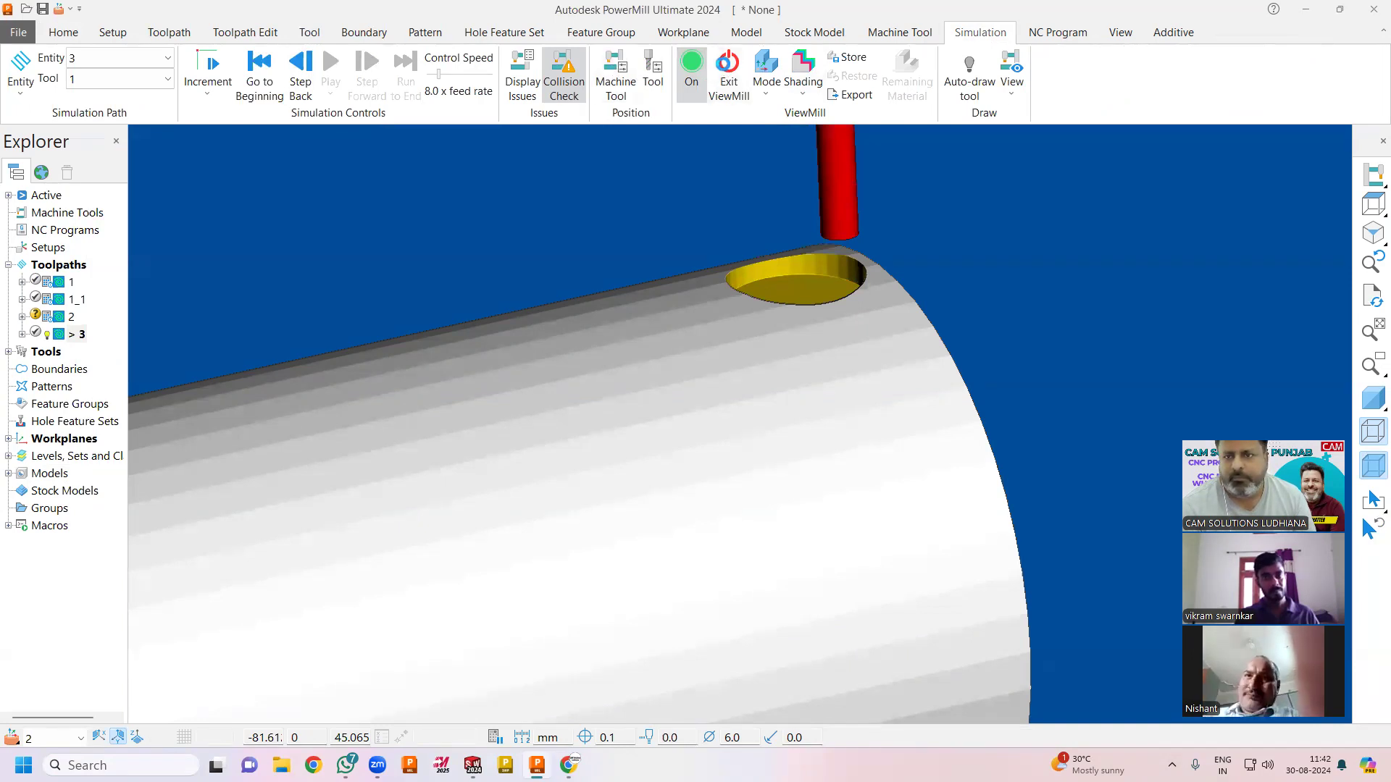
{"action": "left_click", "coordinate": [685, 120]}
{"action": "scroll", "coordinate": [716, 174], "scroll_direction": "down", "scroll_amount": 5}
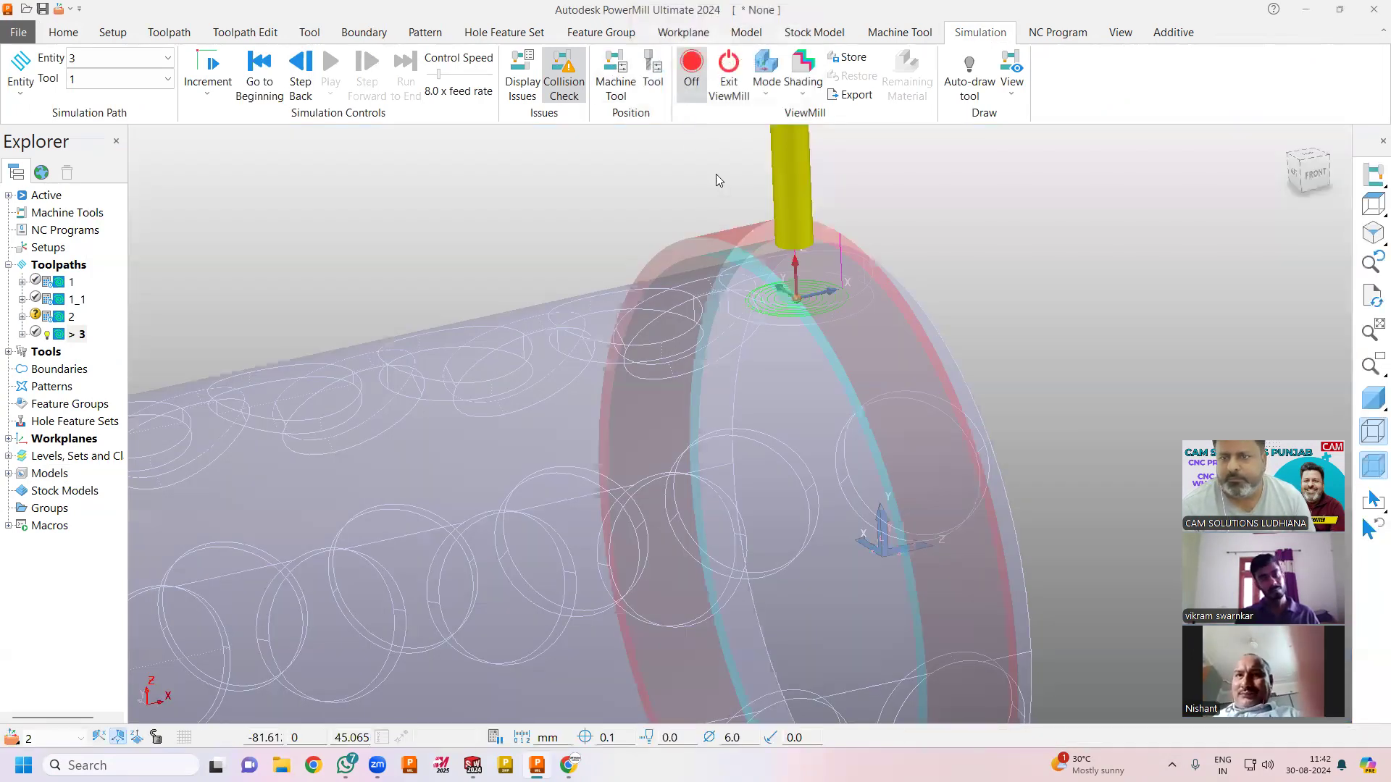
Step: Open toolpath 3 for transforming and try to activate workplane NONE
{"action": "right_click", "coordinate": [78, 334]}
{"action": "mouse_move", "coordinate": [168, 653]}
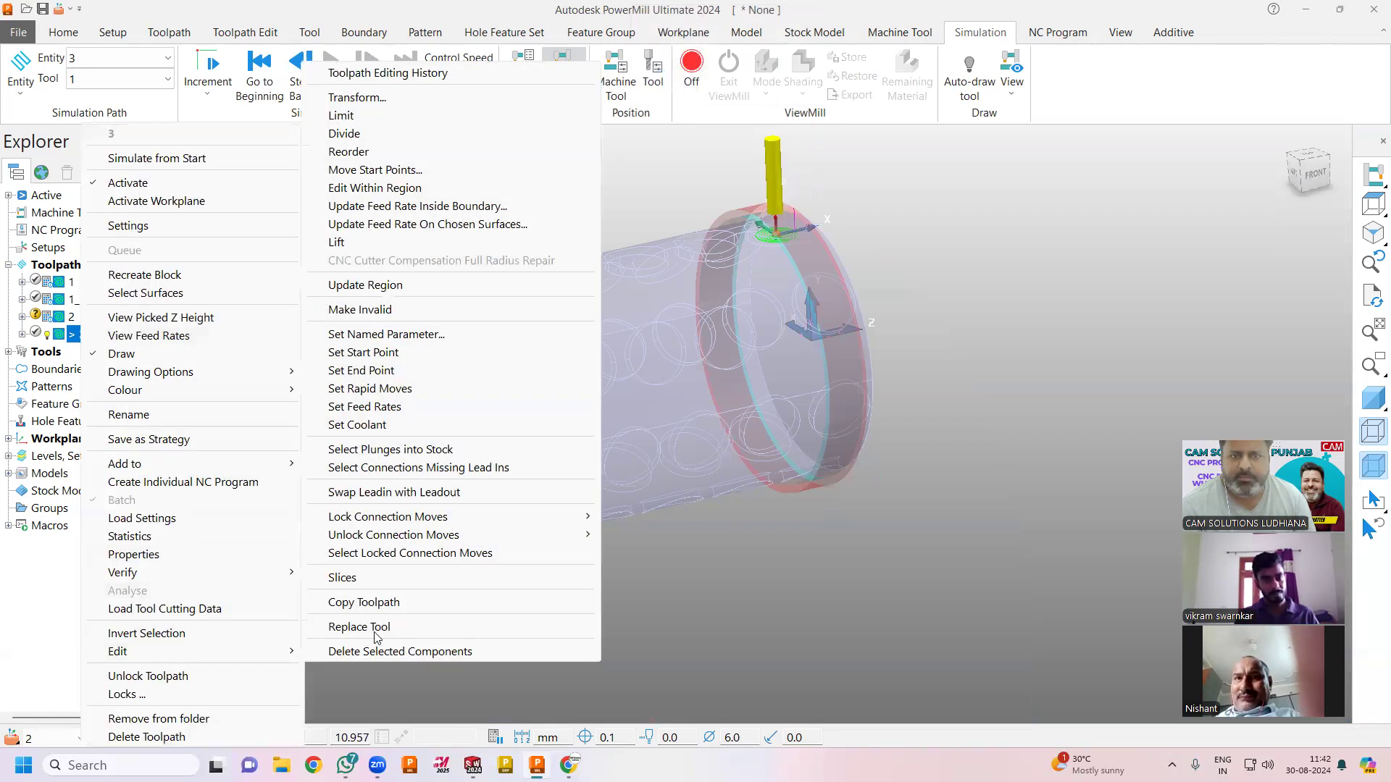
{"action": "left_click", "coordinate": [374, 102]}
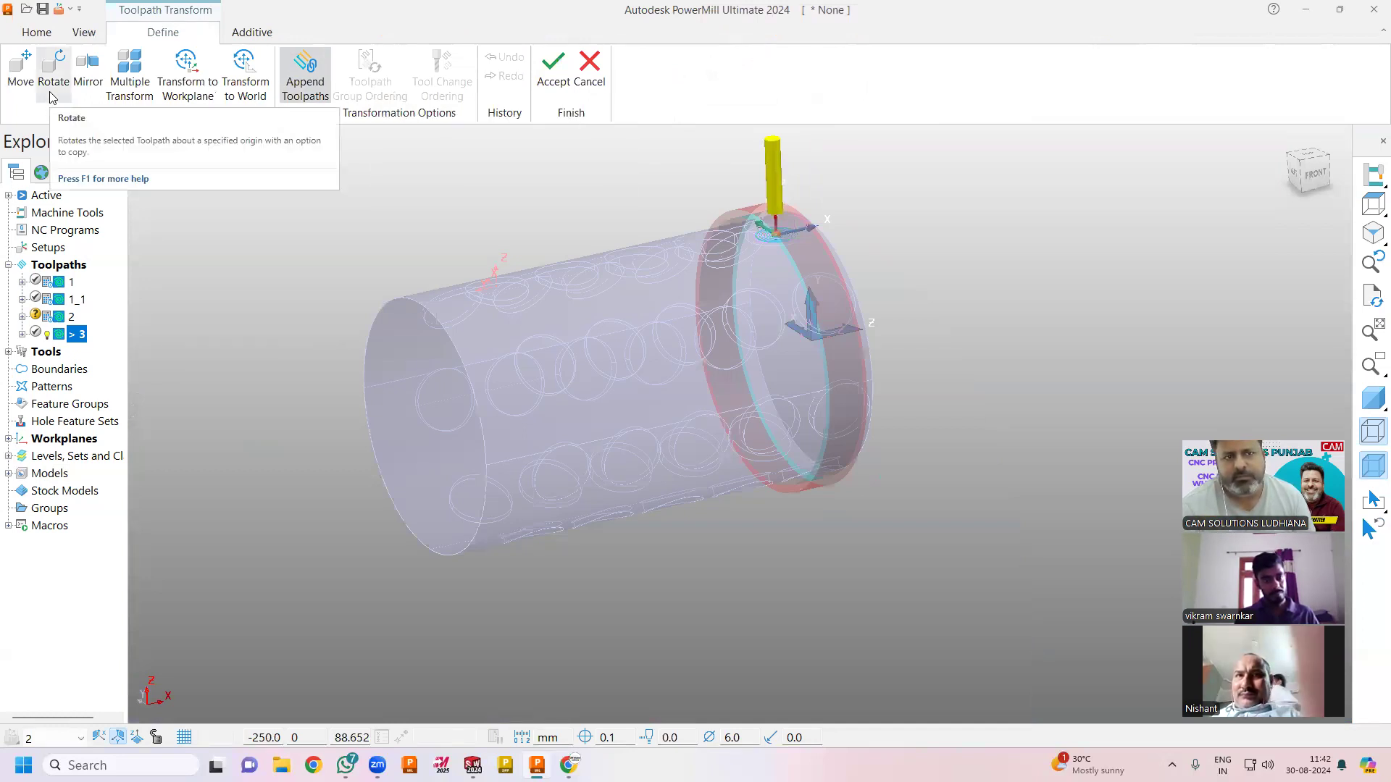
{"action": "left_click", "coordinate": [9, 439]}
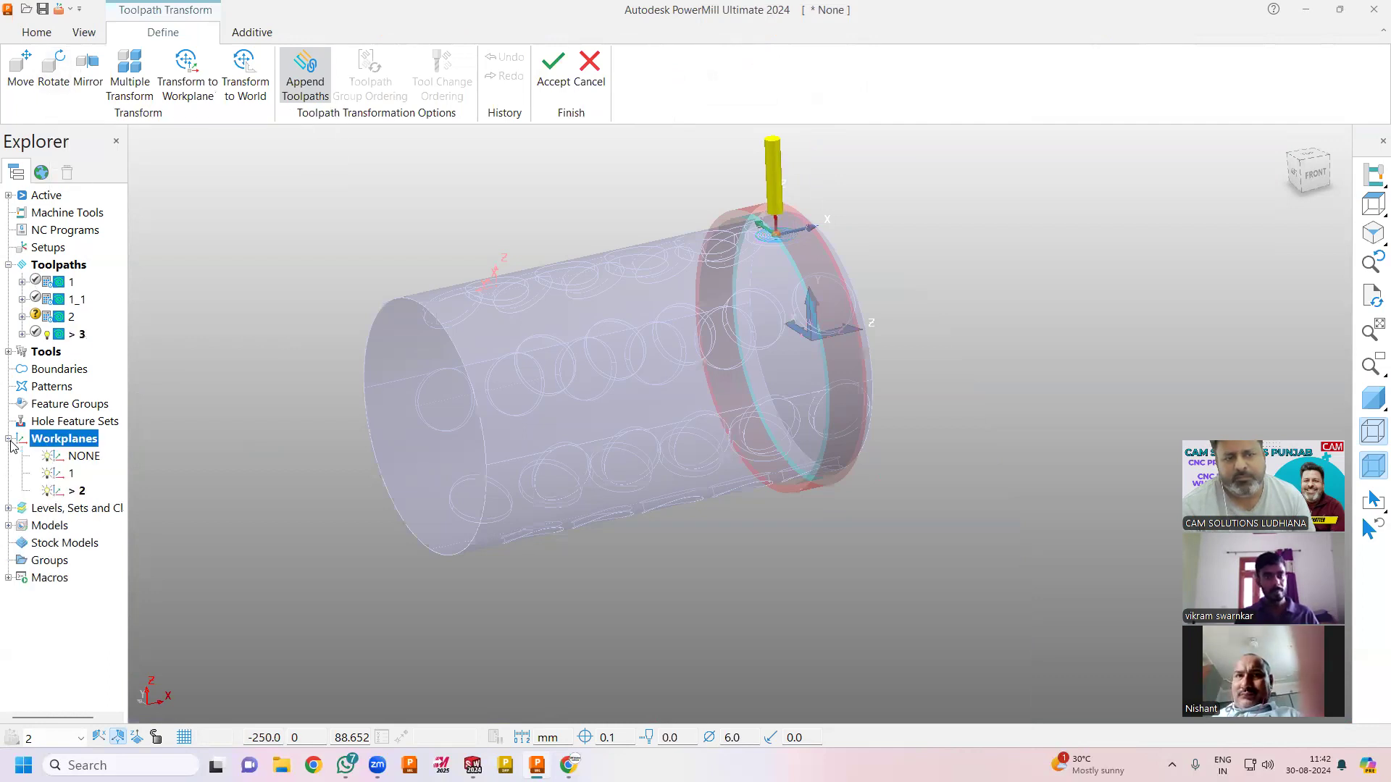
{"action": "right_click", "coordinate": [81, 461]}
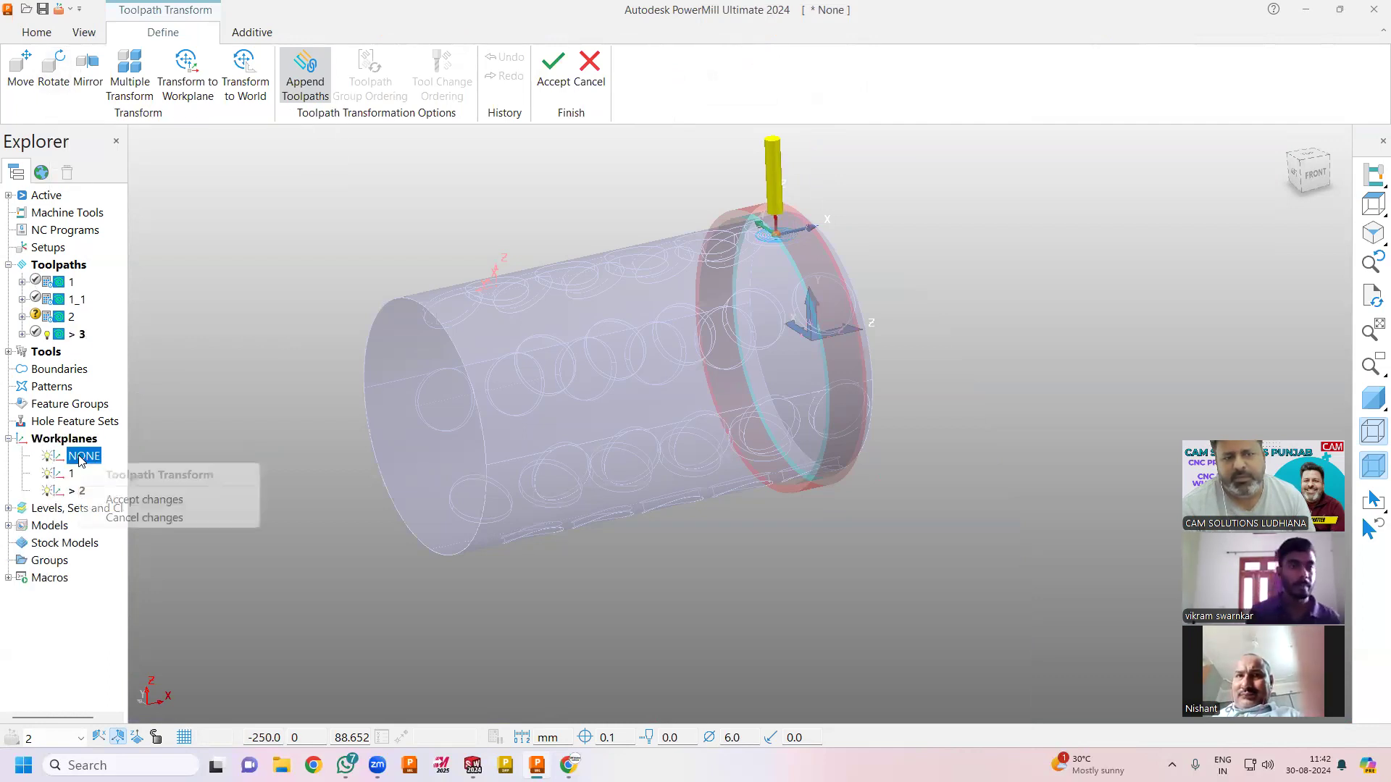
{"action": "left_click", "coordinate": [64, 495]}
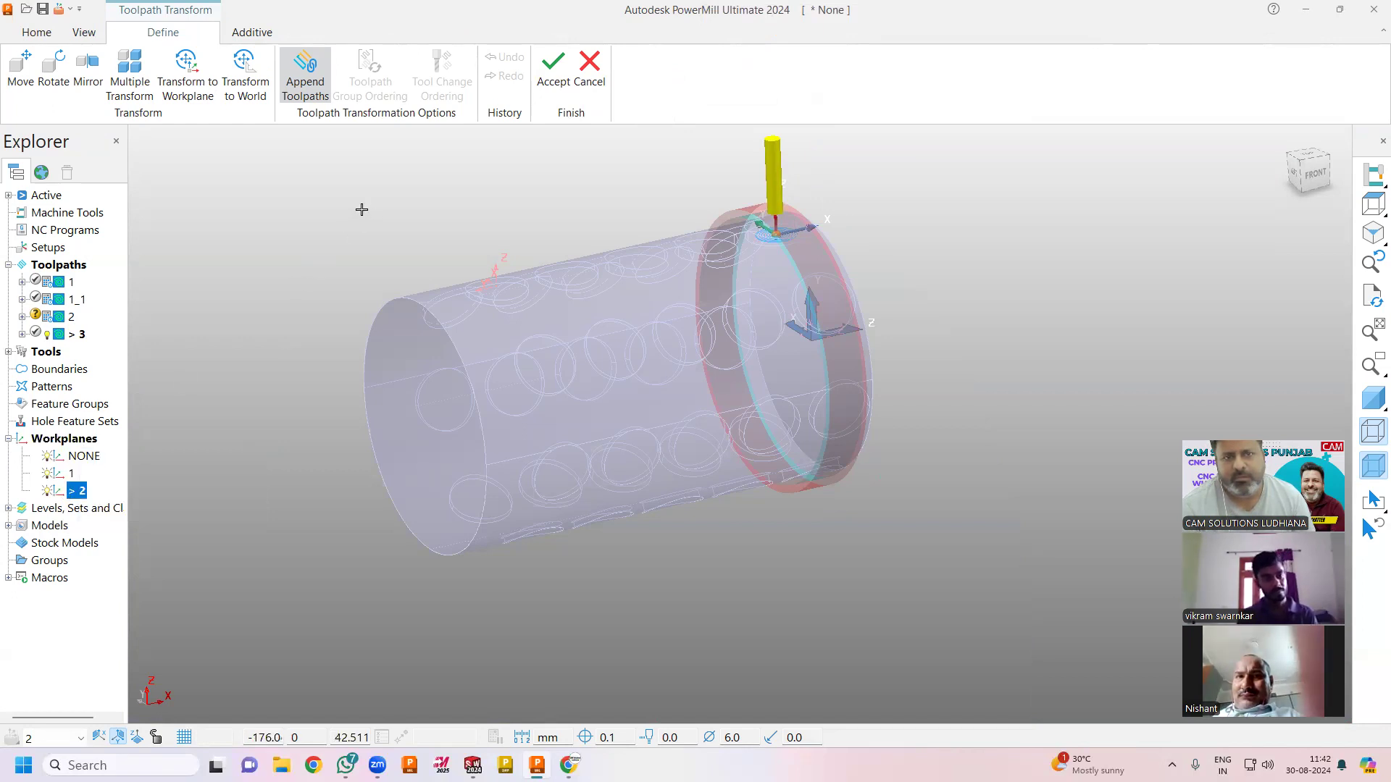
Step: Try to rotate toolpath 3 about workplane 2 with 7 copies at an angle of 360, and cancel the transform
{"action": "left_click", "coordinate": [46, 81]}
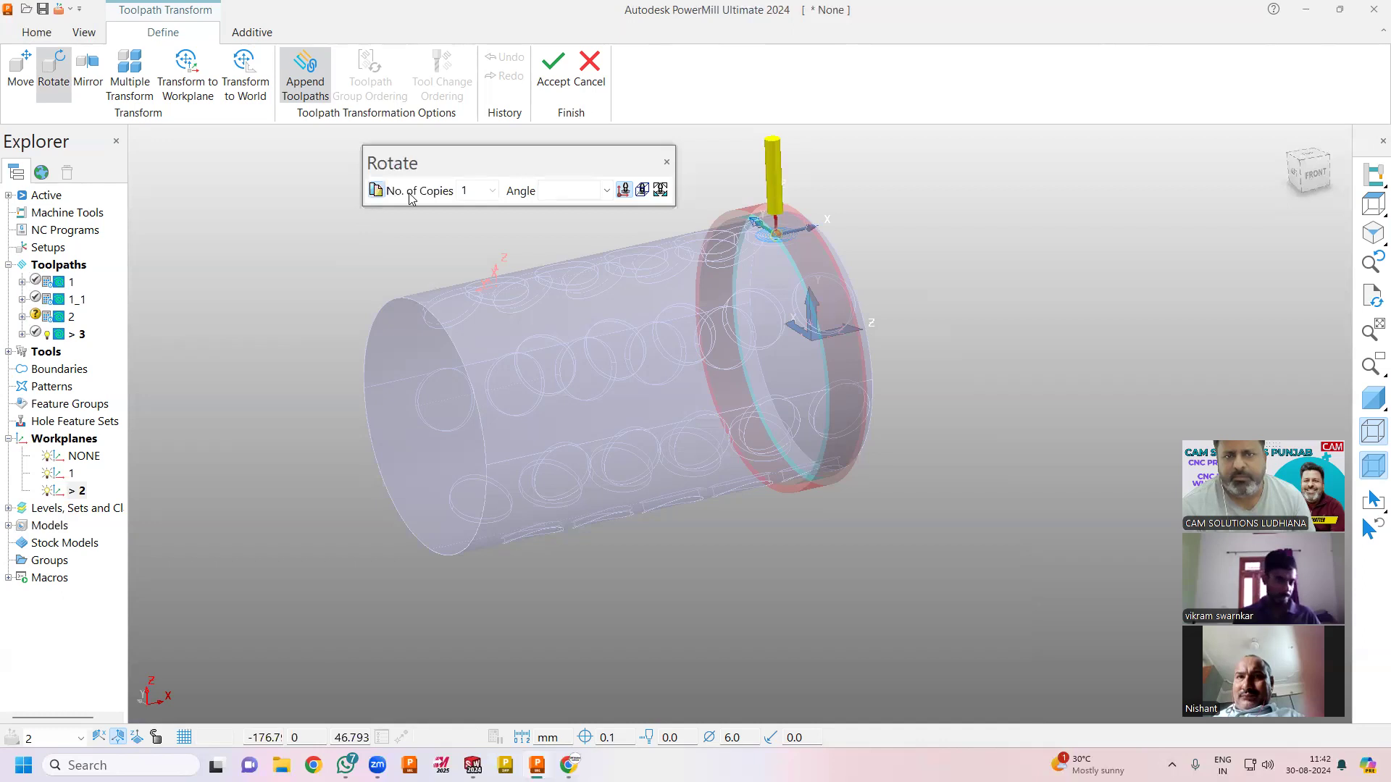
{"action": "left_click", "coordinate": [492, 190]}
{"action": "left_click", "coordinate": [467, 192]}
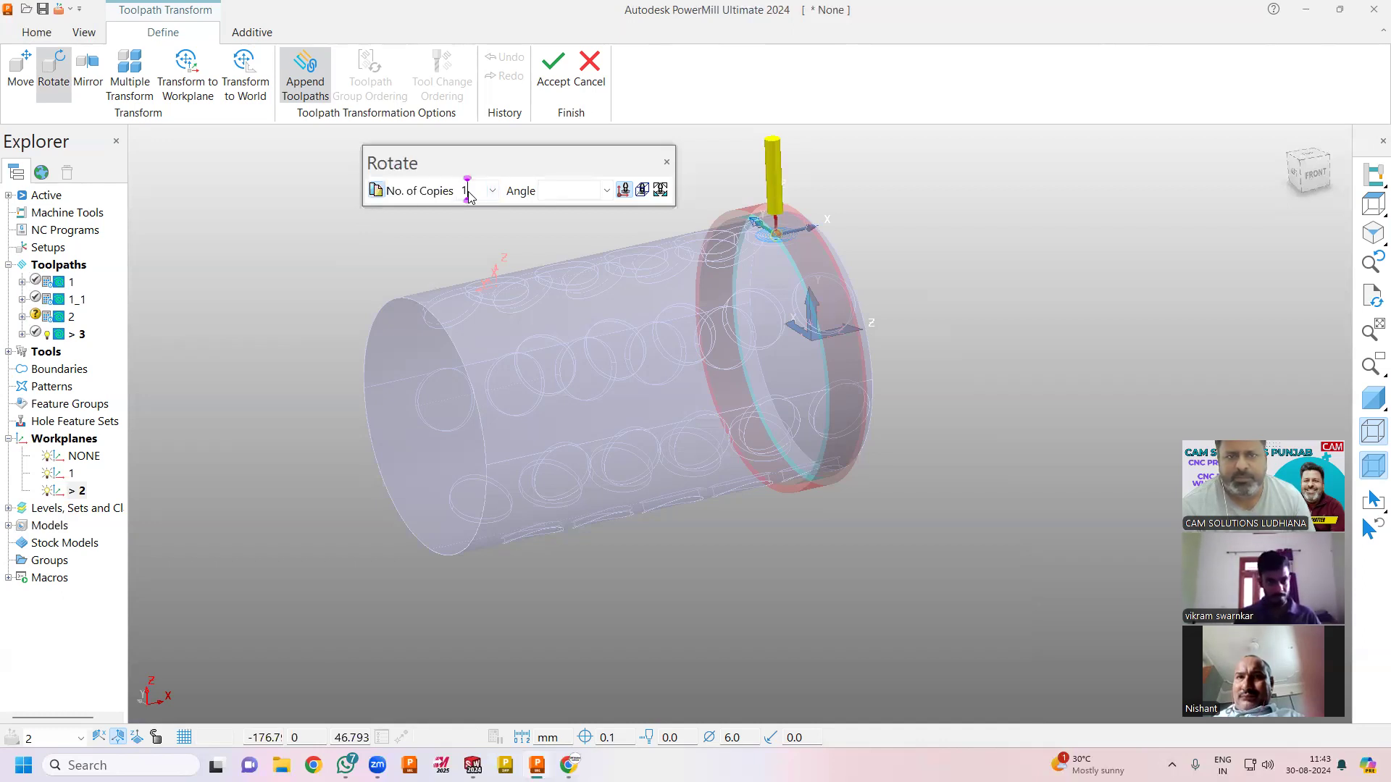
{"action": "type", "text": "7"}
{"action": "left_click", "coordinate": [552, 192]}
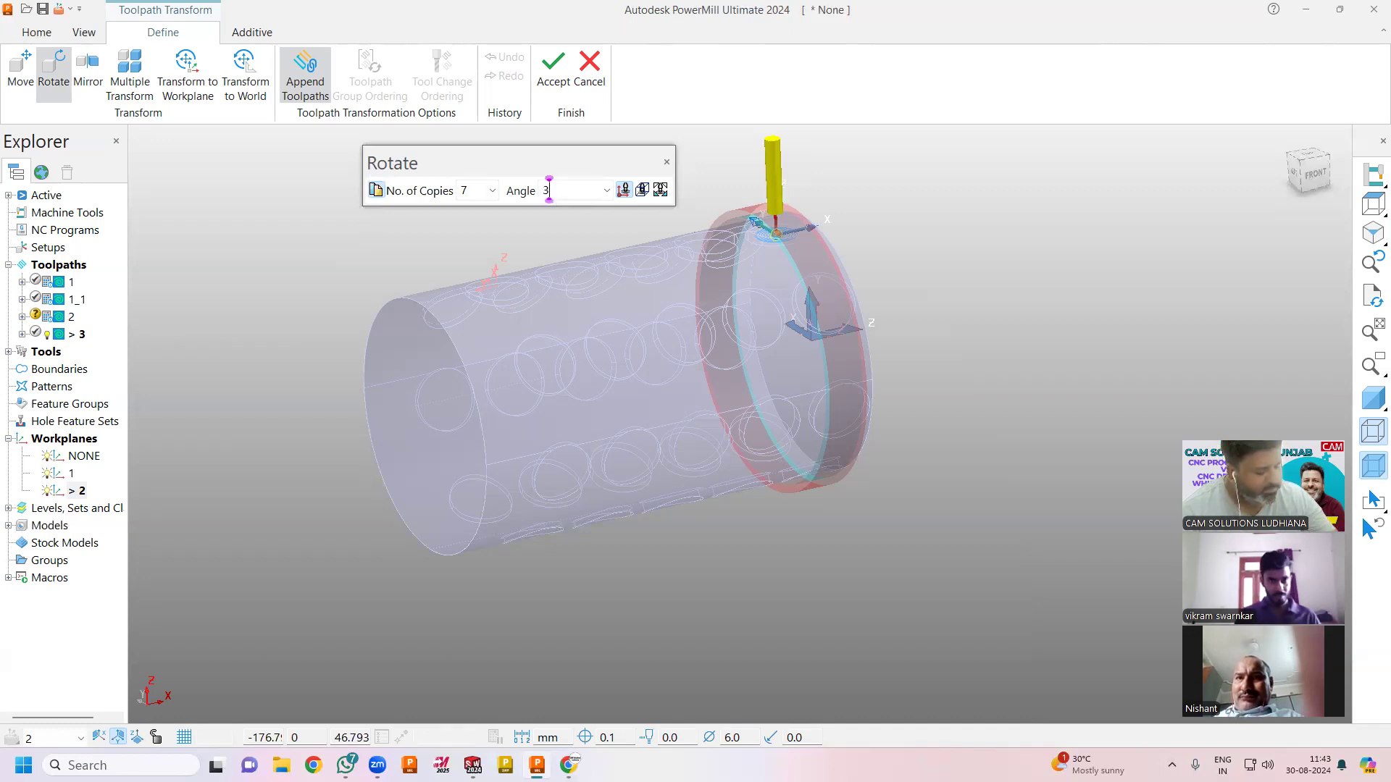
{"action": "type", "text": "360"}
{"action": "key", "text": "Return"}
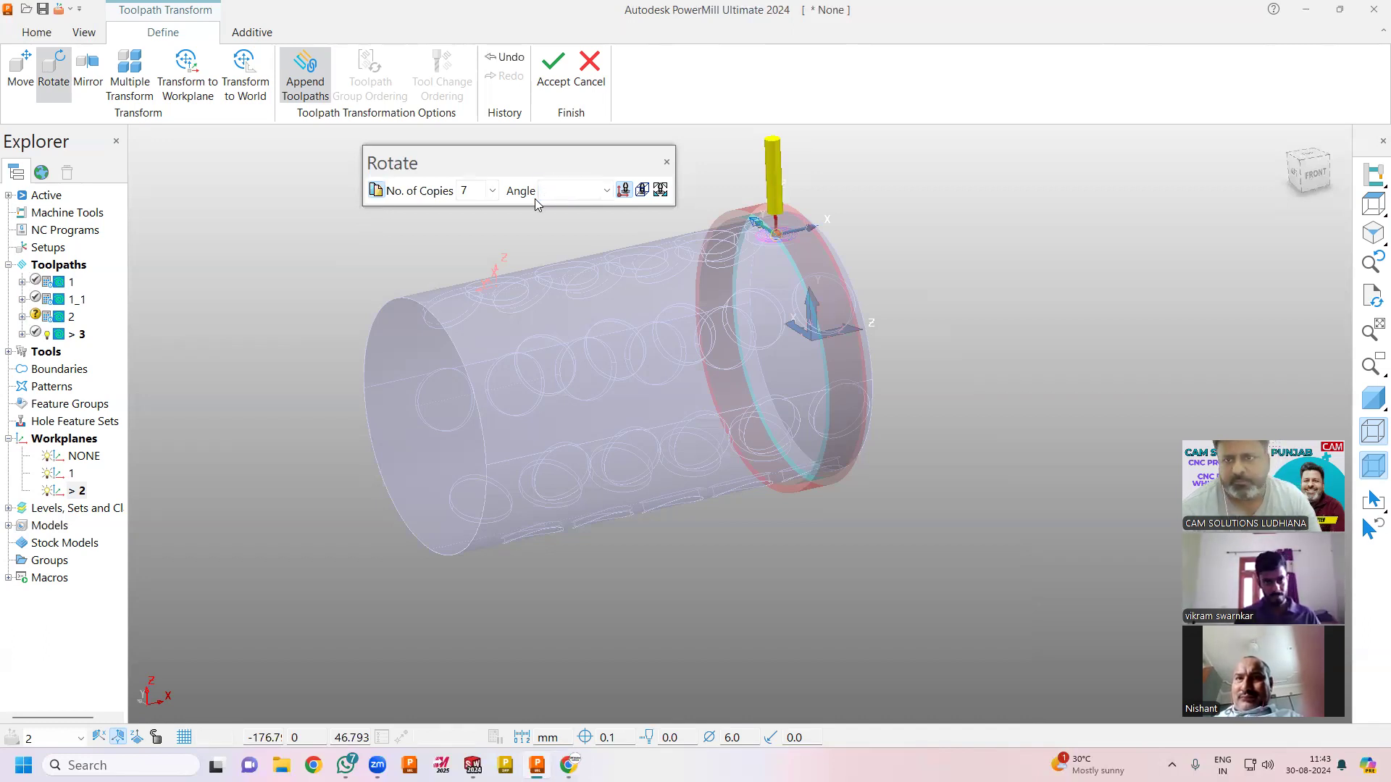
{"action": "left_click", "coordinate": [665, 165]}
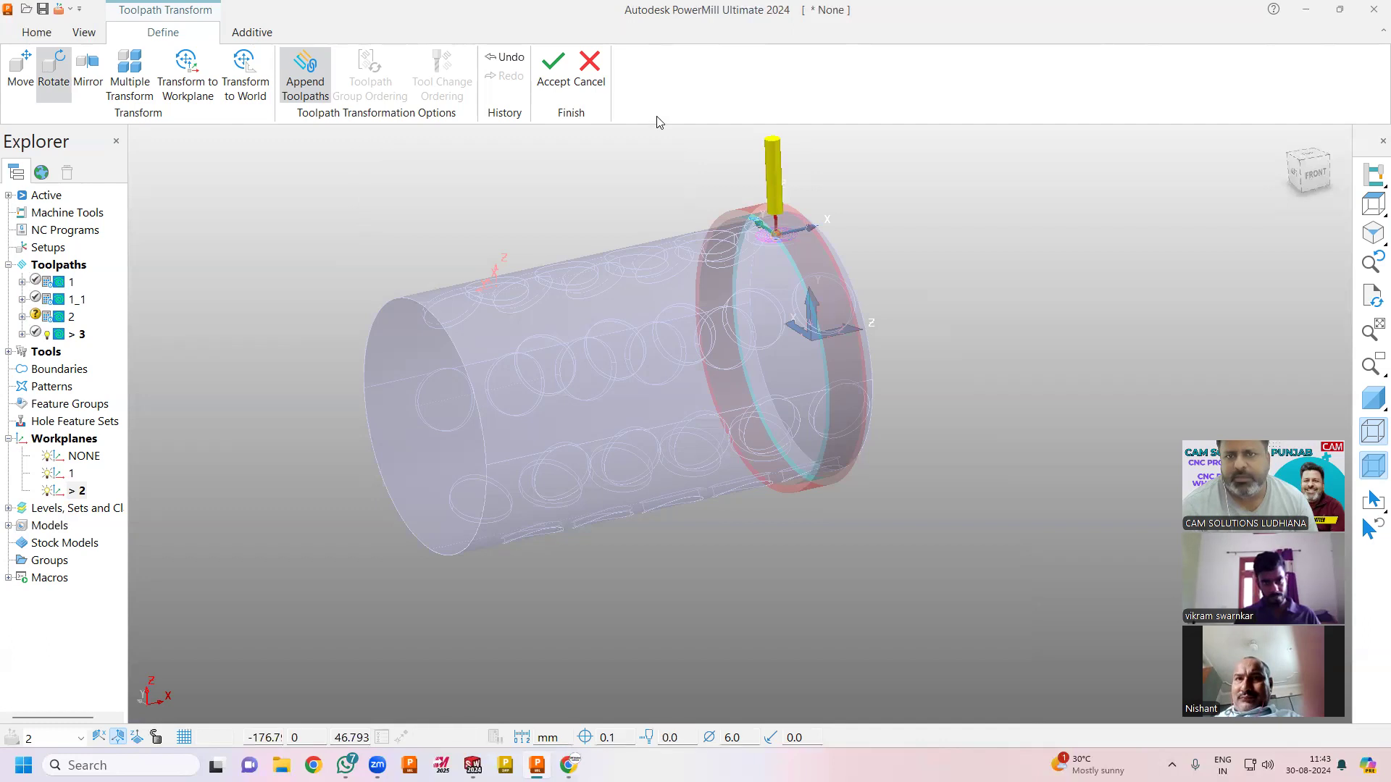
{"action": "left_click", "coordinate": [589, 69]}
Step: Activate workplane NONE
{"action": "right_click", "coordinate": [84, 456]}
{"action": "left_click", "coordinate": [133, 205]}
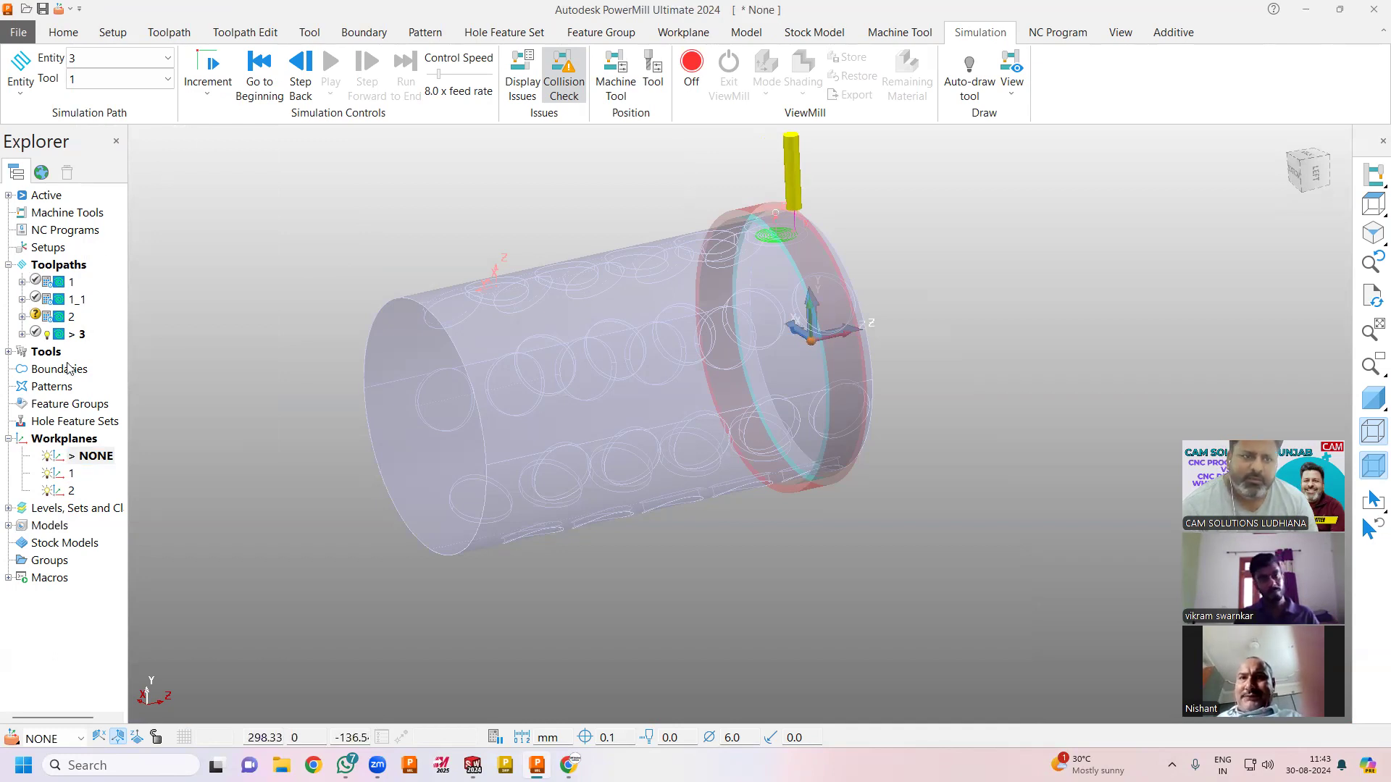
Step: Try to rotate toolpath 3 about workplane NONE with 7 copies at an angle of 360/7
{"action": "right_click", "coordinate": [77, 334]}
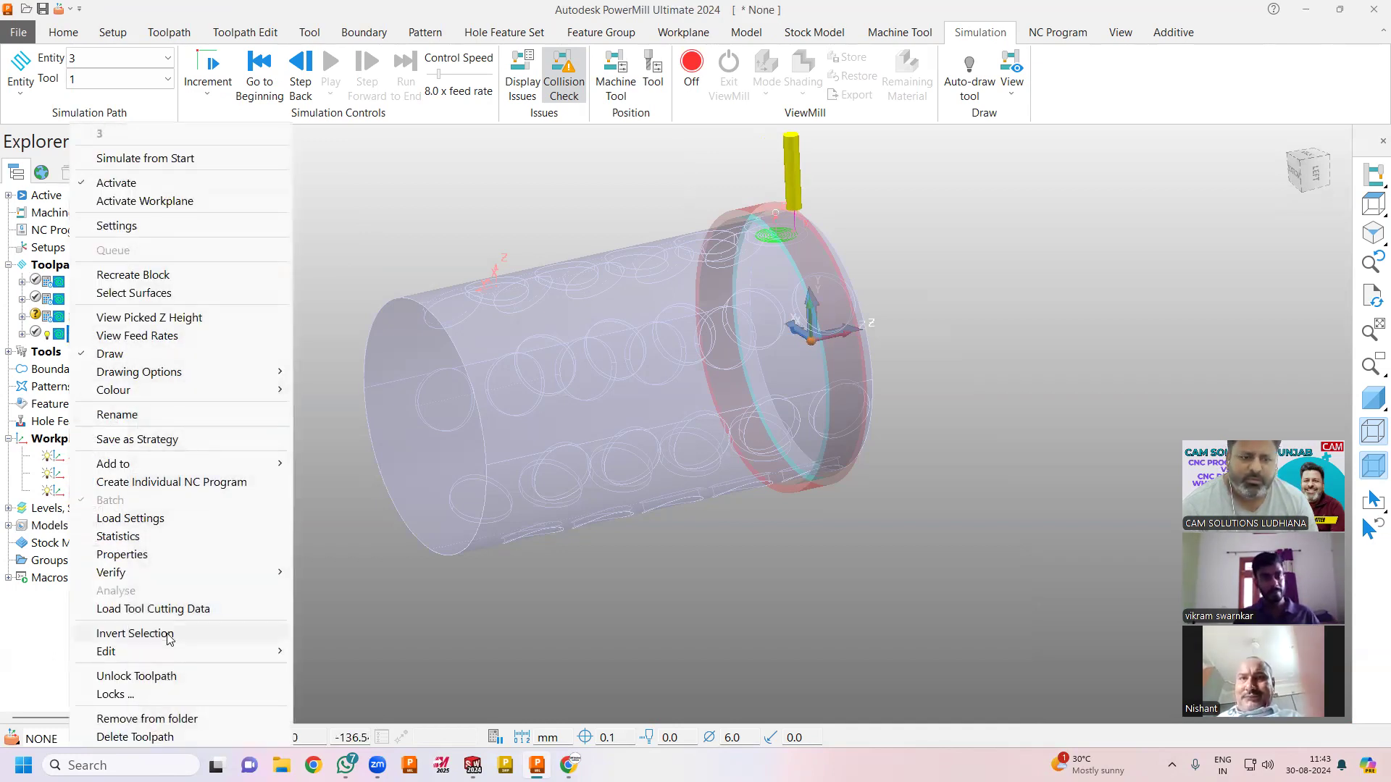
{"action": "mouse_move", "coordinate": [199, 654]}
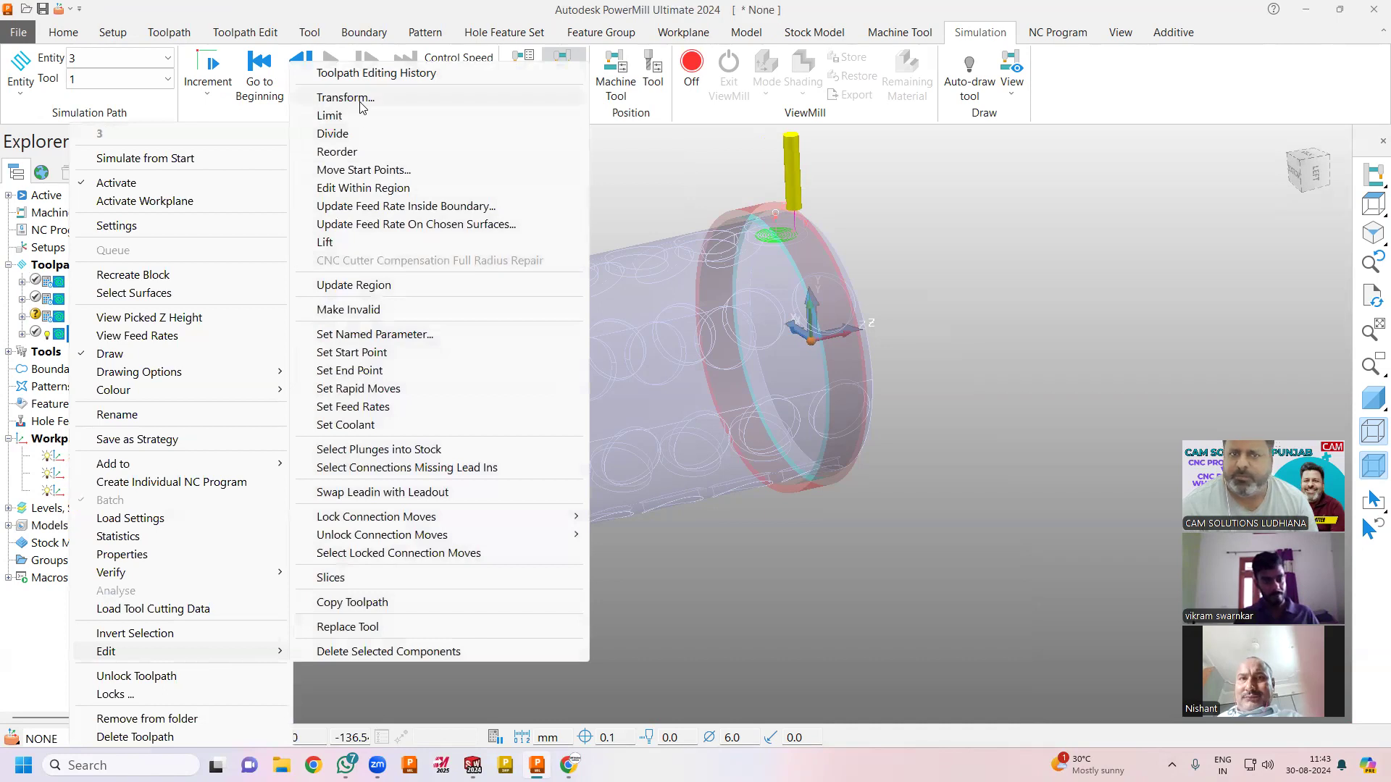
{"action": "left_click", "coordinate": [345, 98]}
{"action": "left_click", "coordinate": [52, 86]}
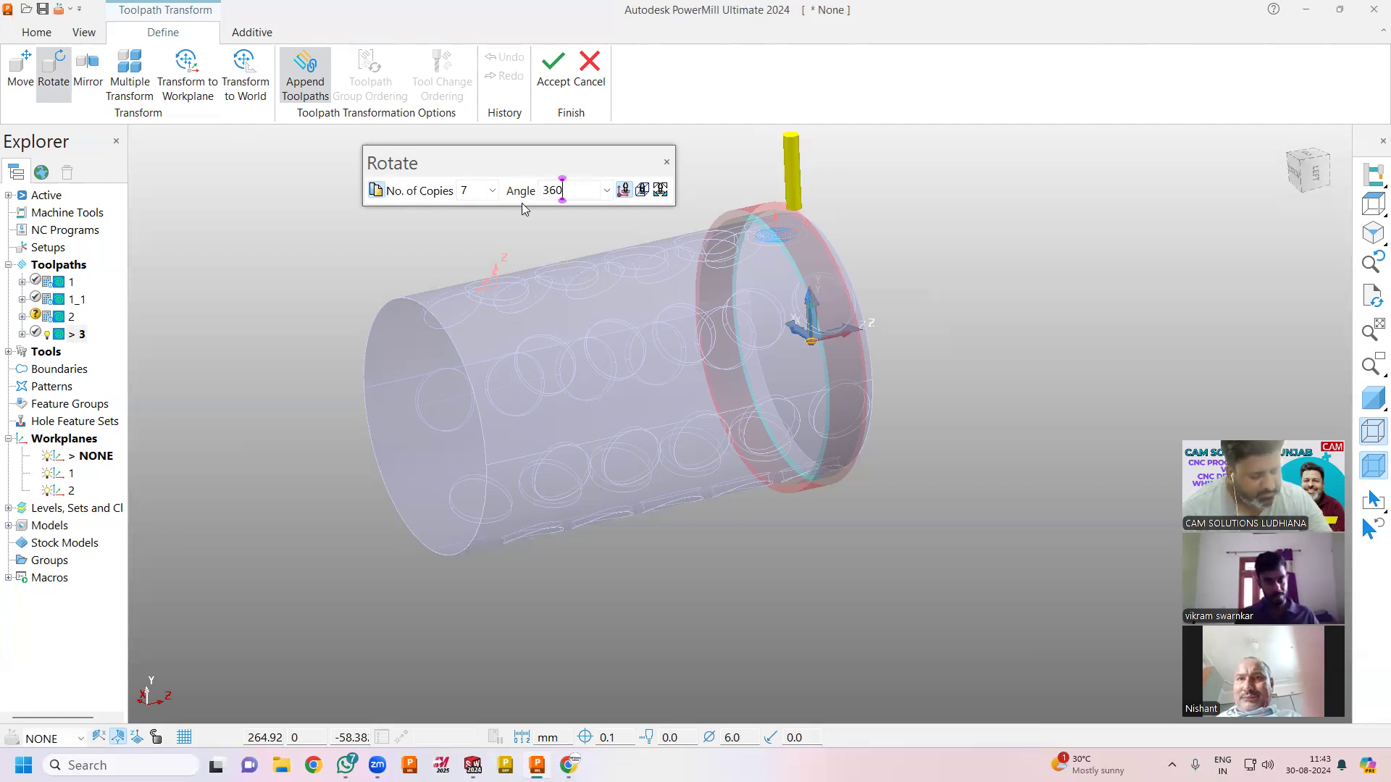
{"action": "type", "text": "7"}
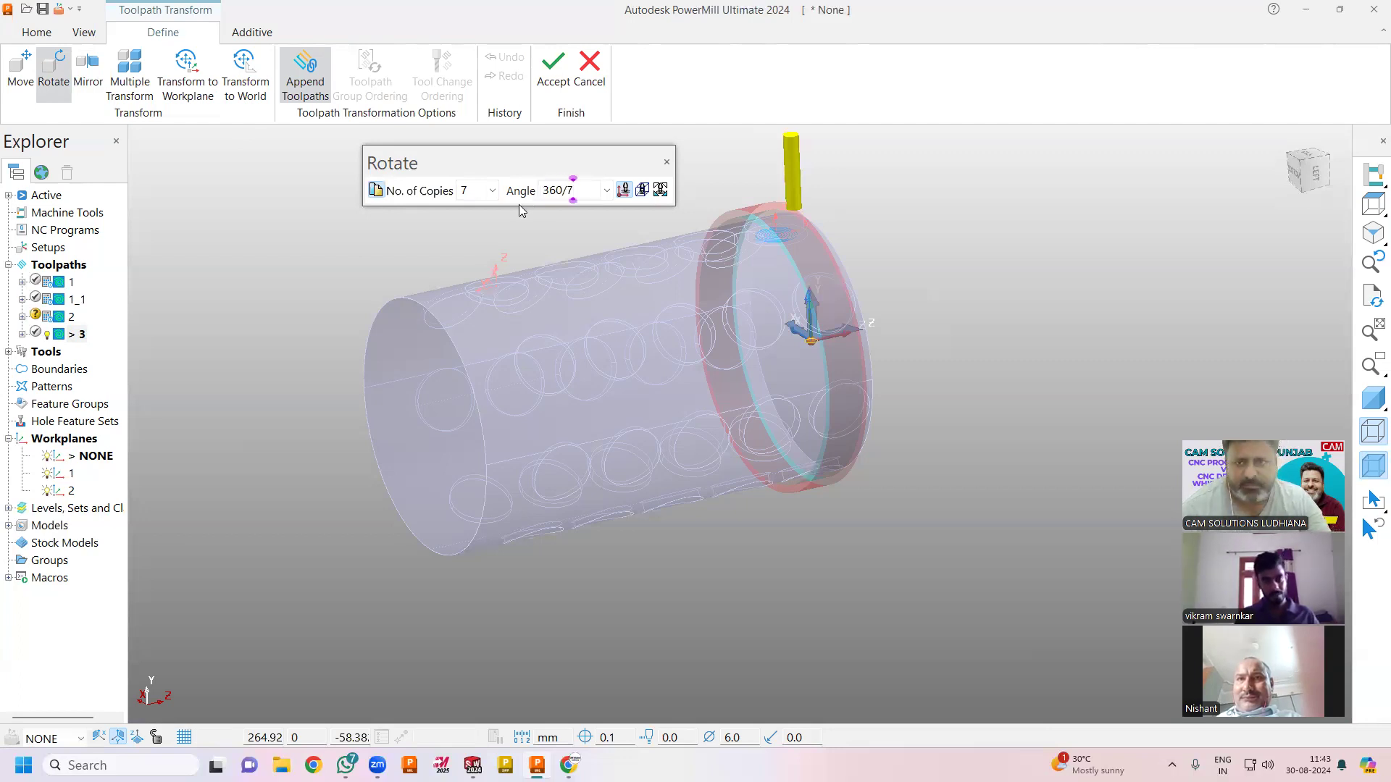
{"action": "key", "text": "Return"}
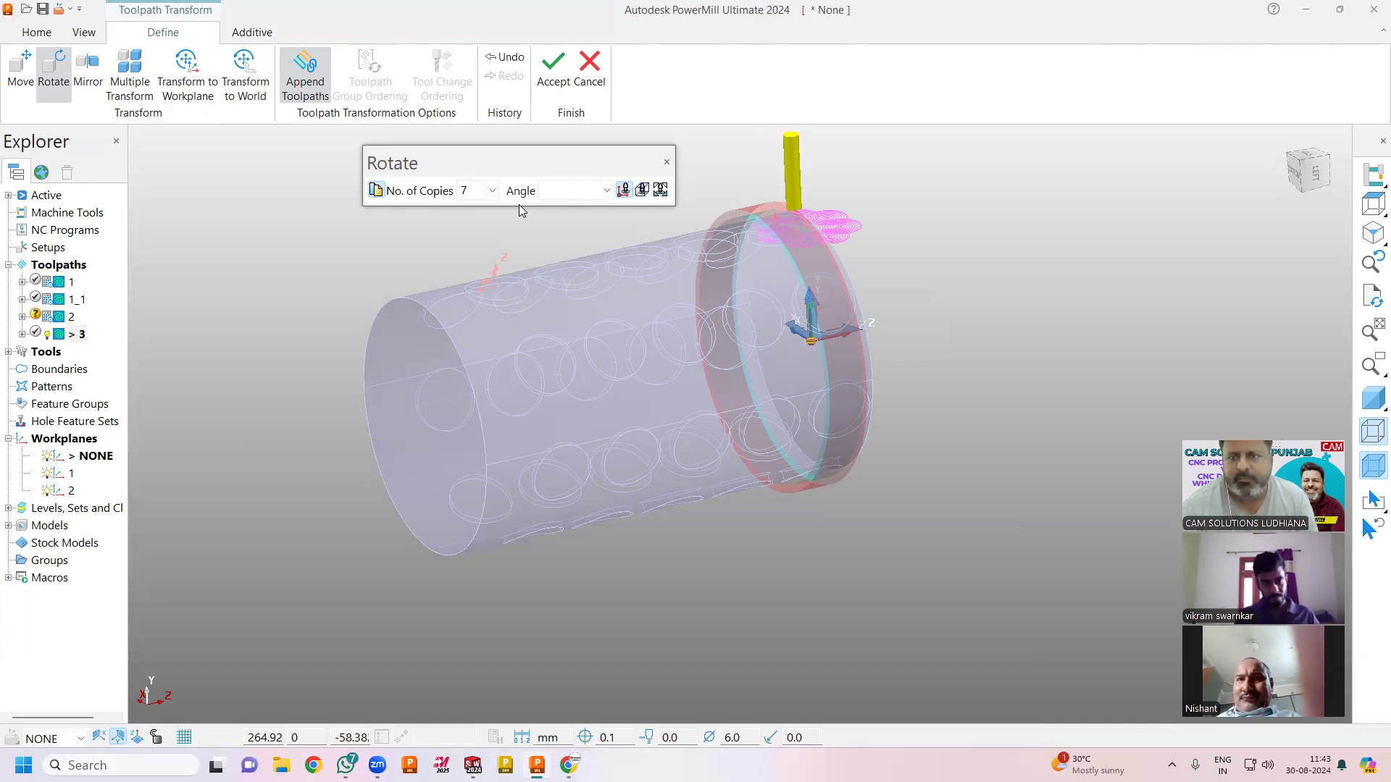
Step: Set the editing plane to XY and cancel the current rotation of toolpath 3
{"action": "left_click", "coordinate": [137, 738]}
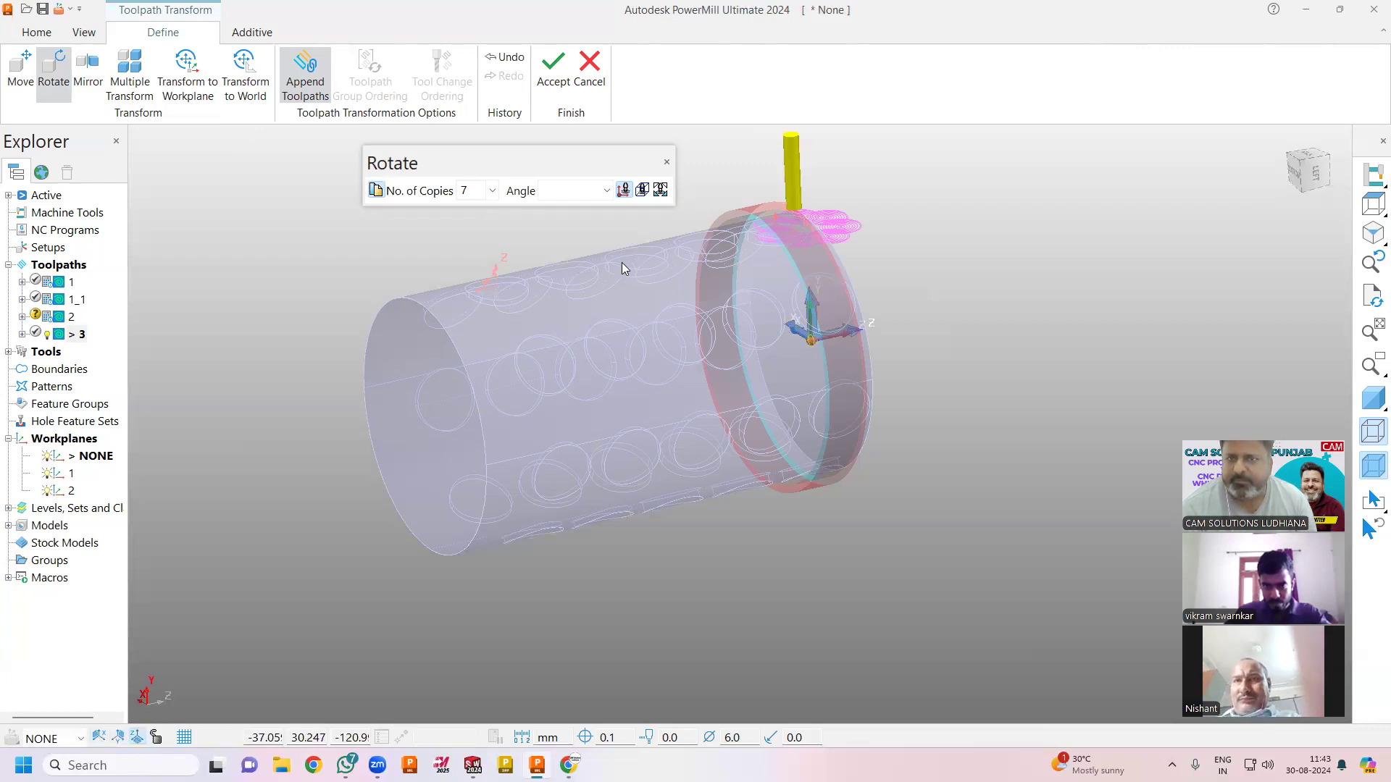
{"action": "left_click", "coordinate": [590, 73]}
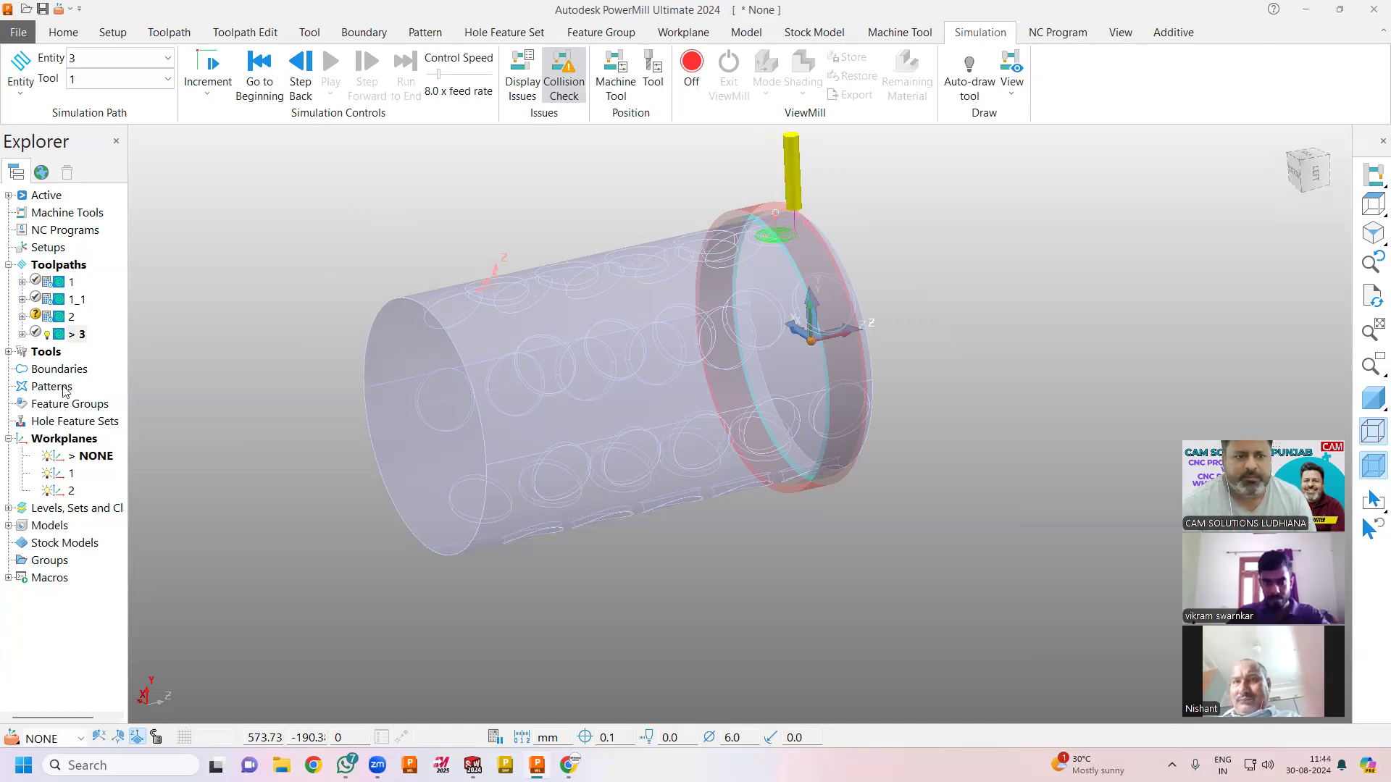
Step: Reopen toolpath 3 for transforming and start a Rotate transform with the XY editing plane
{"action": "right_click", "coordinate": [69, 337]}
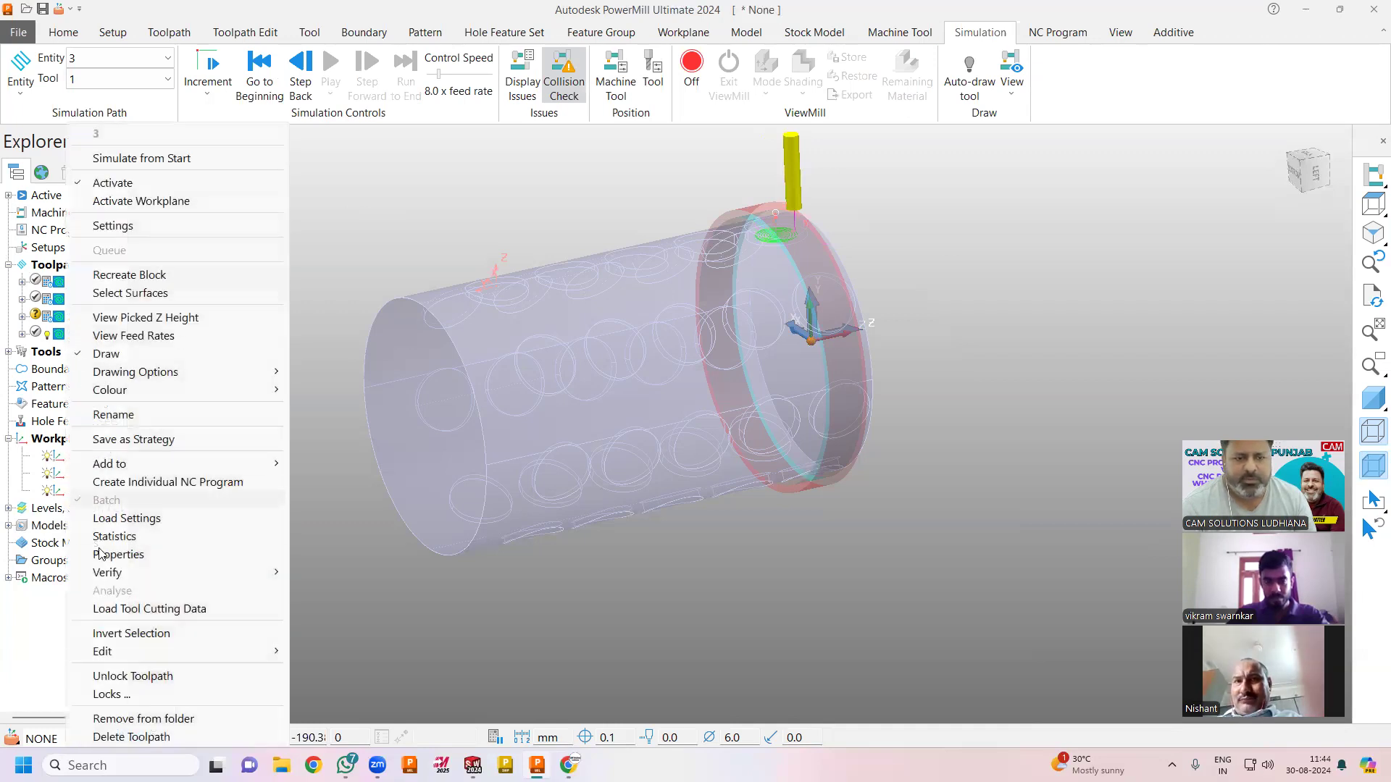
{"action": "mouse_move", "coordinate": [232, 649]}
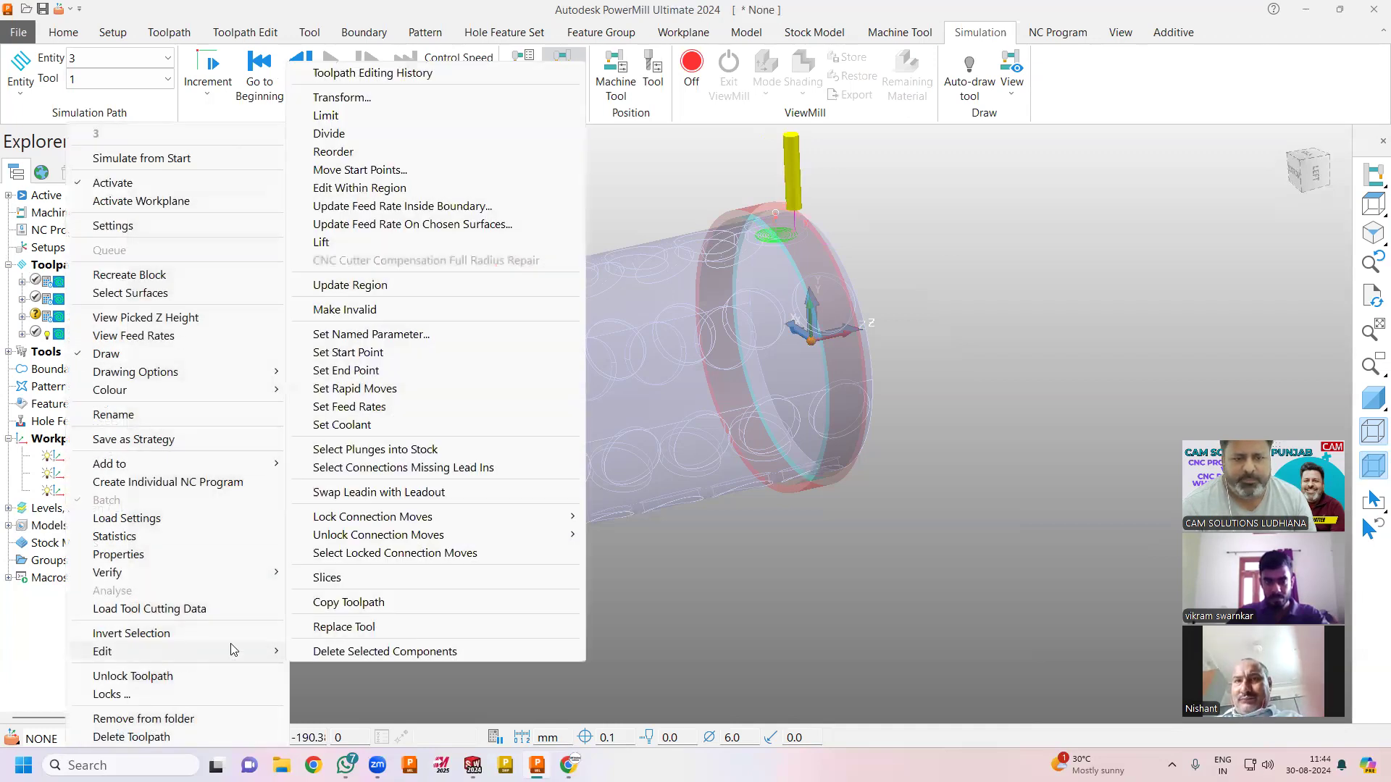
{"action": "left_click", "coordinate": [365, 100]}
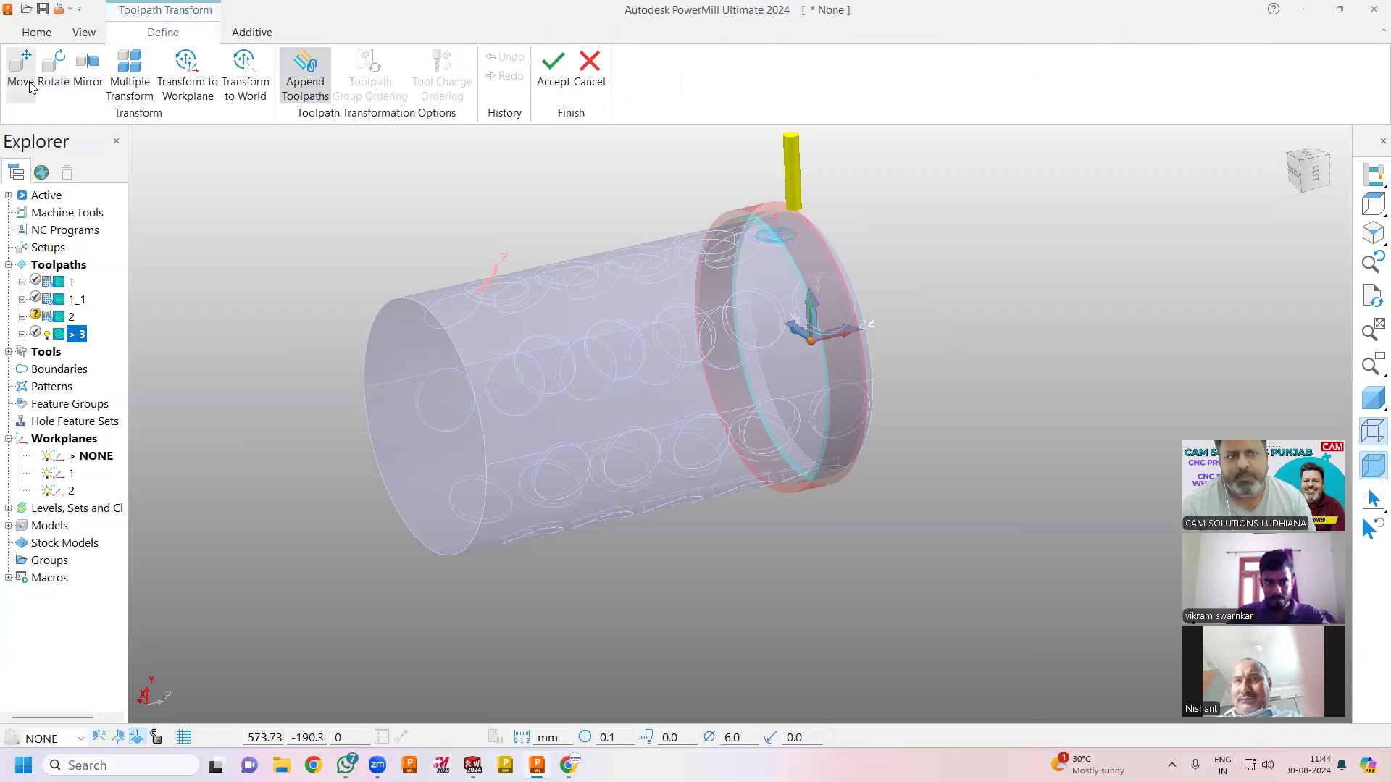
{"action": "left_click", "coordinate": [52, 69]}
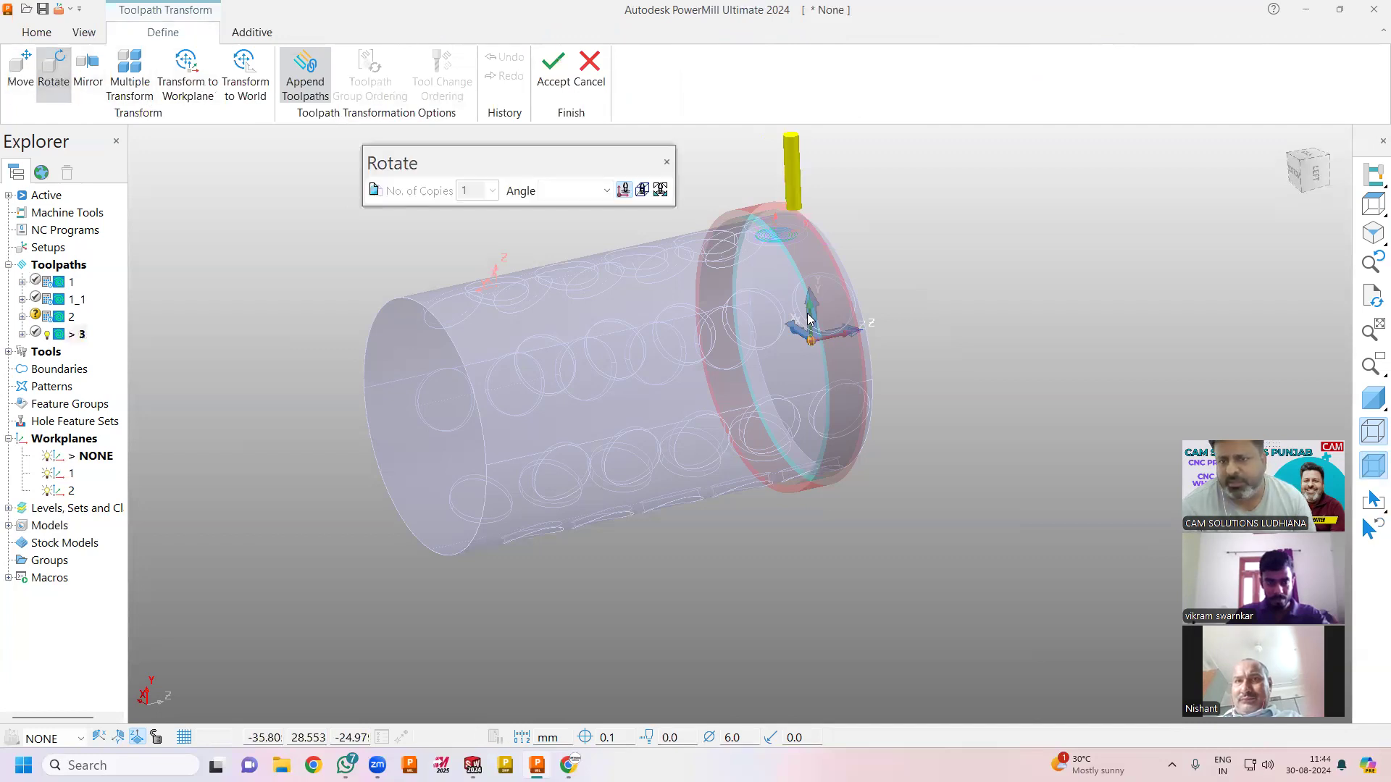
{"action": "scroll", "coordinate": [809, 319], "scroll_direction": "up", "scroll_amount": 5}
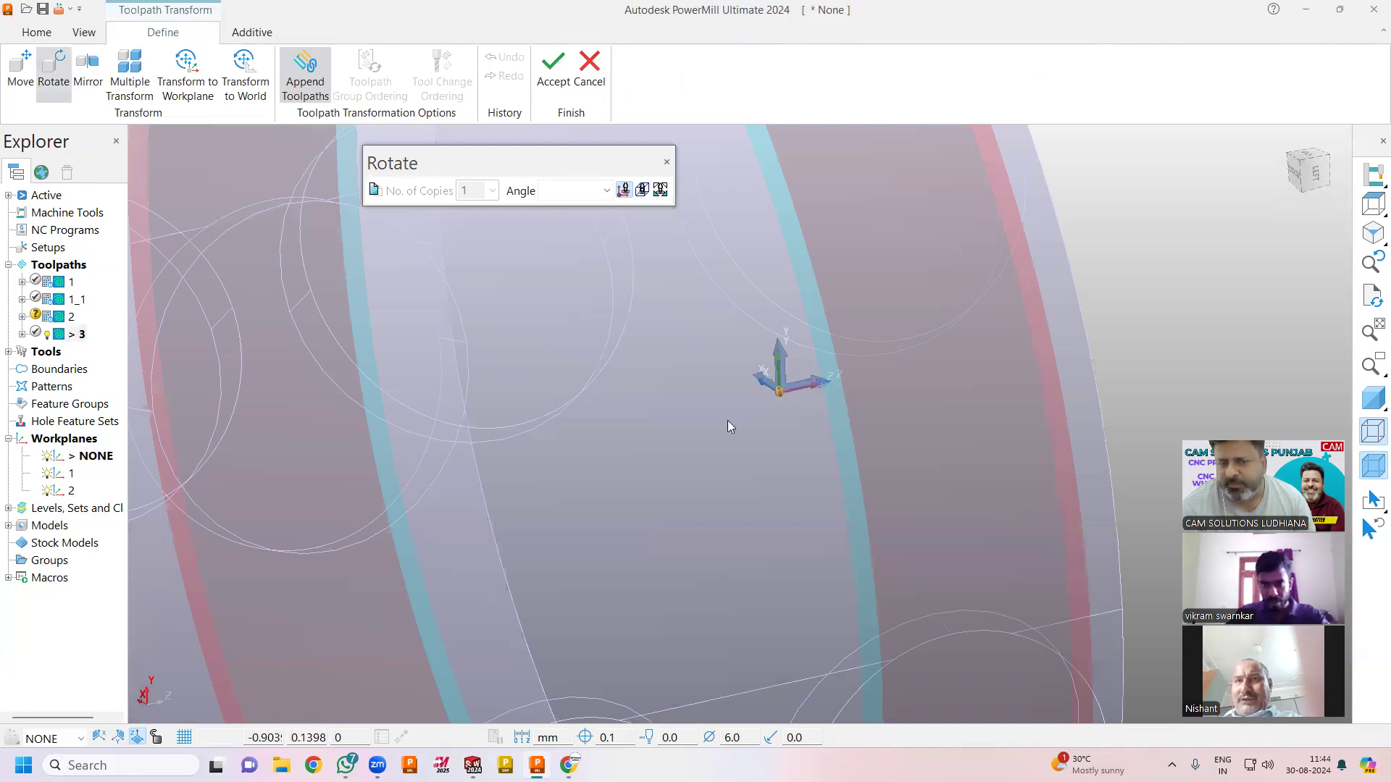
{"action": "left_click", "coordinate": [115, 738]}
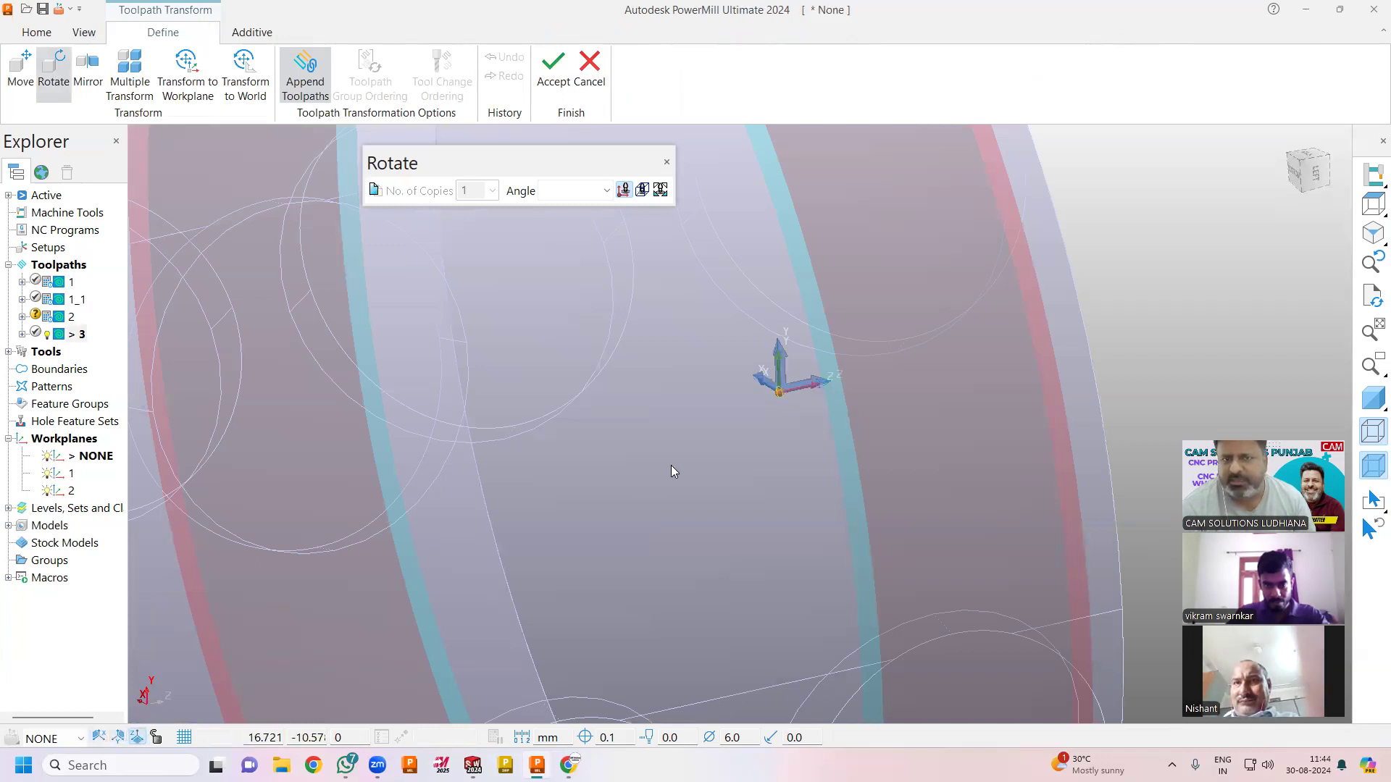
Step: Rotate toolpath 3 around the cylinder axis with 7 copies at an angle of 360/7 and accept the transform
{"action": "scroll", "coordinate": [717, 449], "scroll_direction": "down", "scroll_amount": 5}
{"action": "scroll", "coordinate": [870, 404], "scroll_direction": "down", "scroll_amount": 3}
{"action": "left_click", "coordinate": [381, 191]}
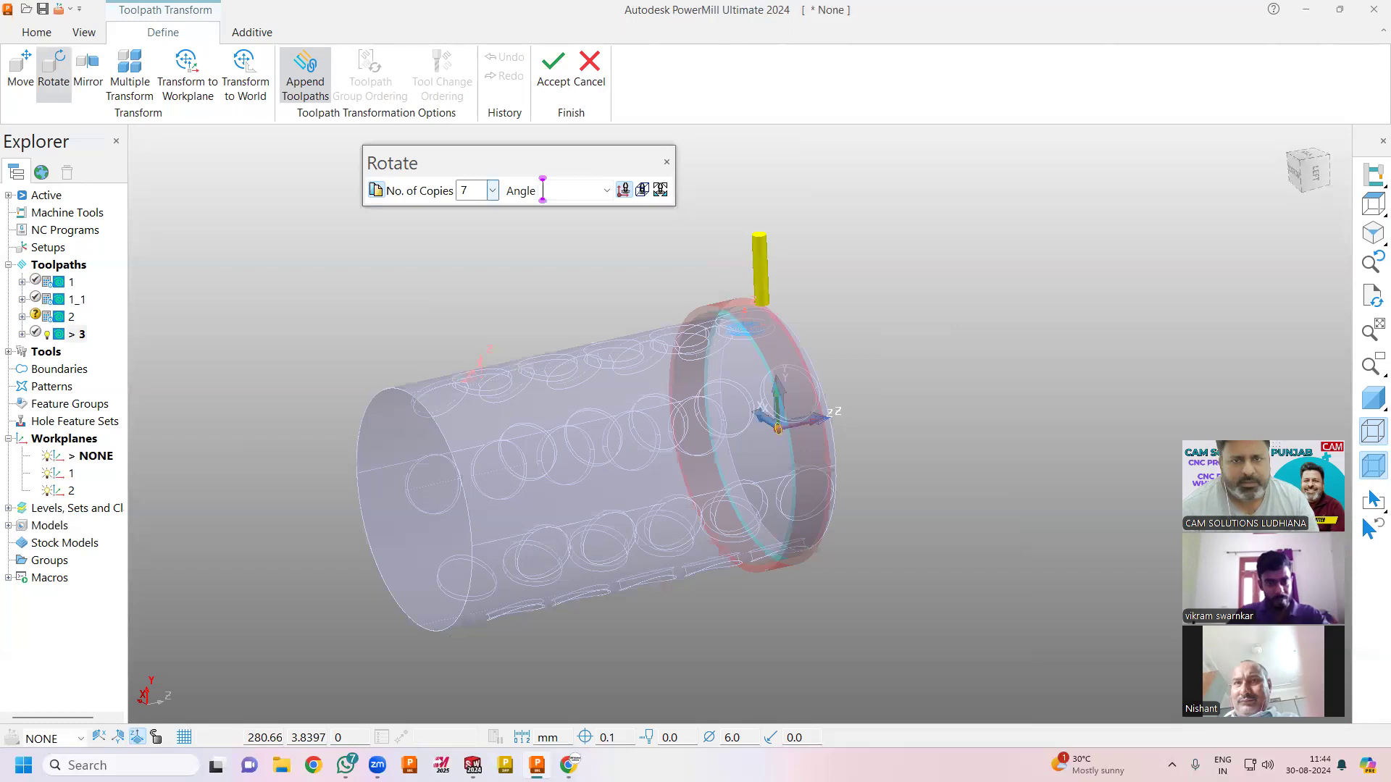
{"action": "left_click", "coordinate": [542, 190]}
{"action": "type", "text": "360/7"}
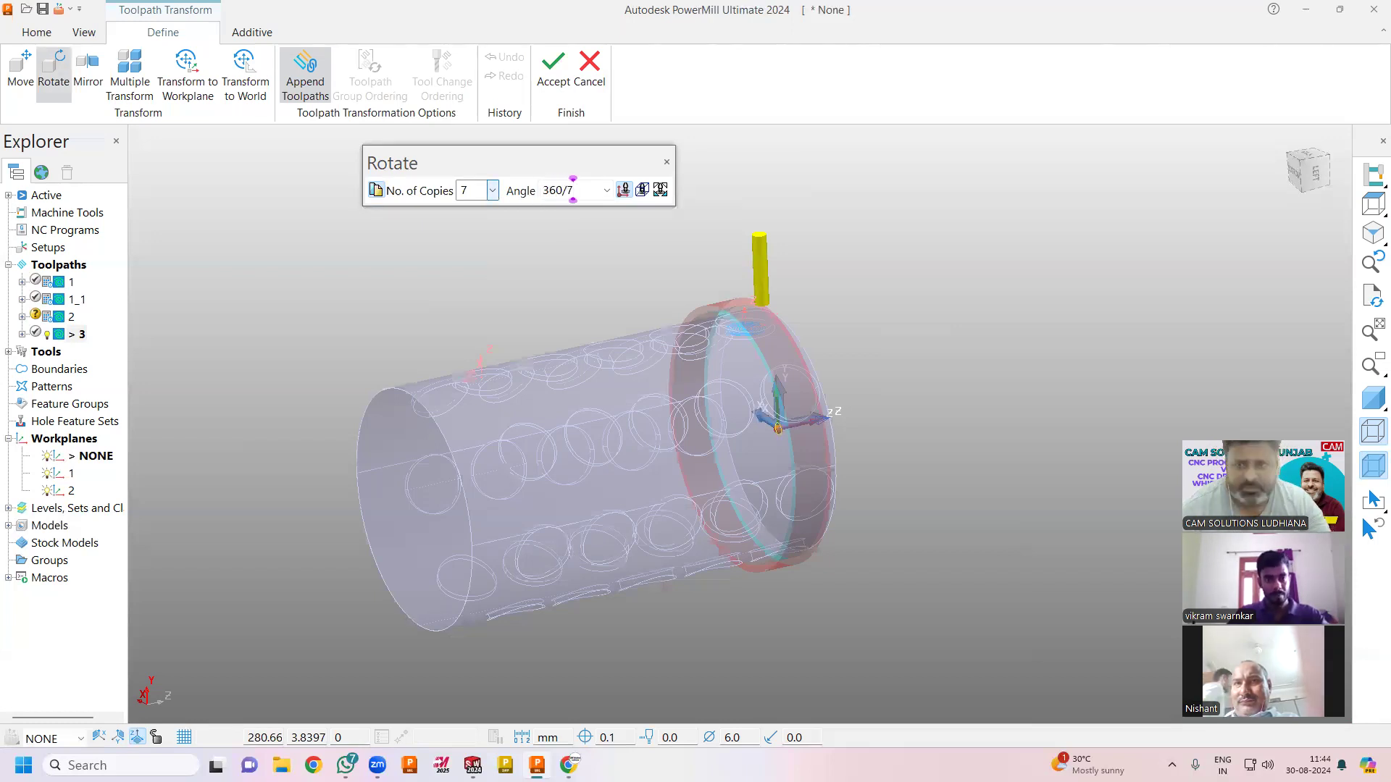
{"action": "key", "text": "Return"}
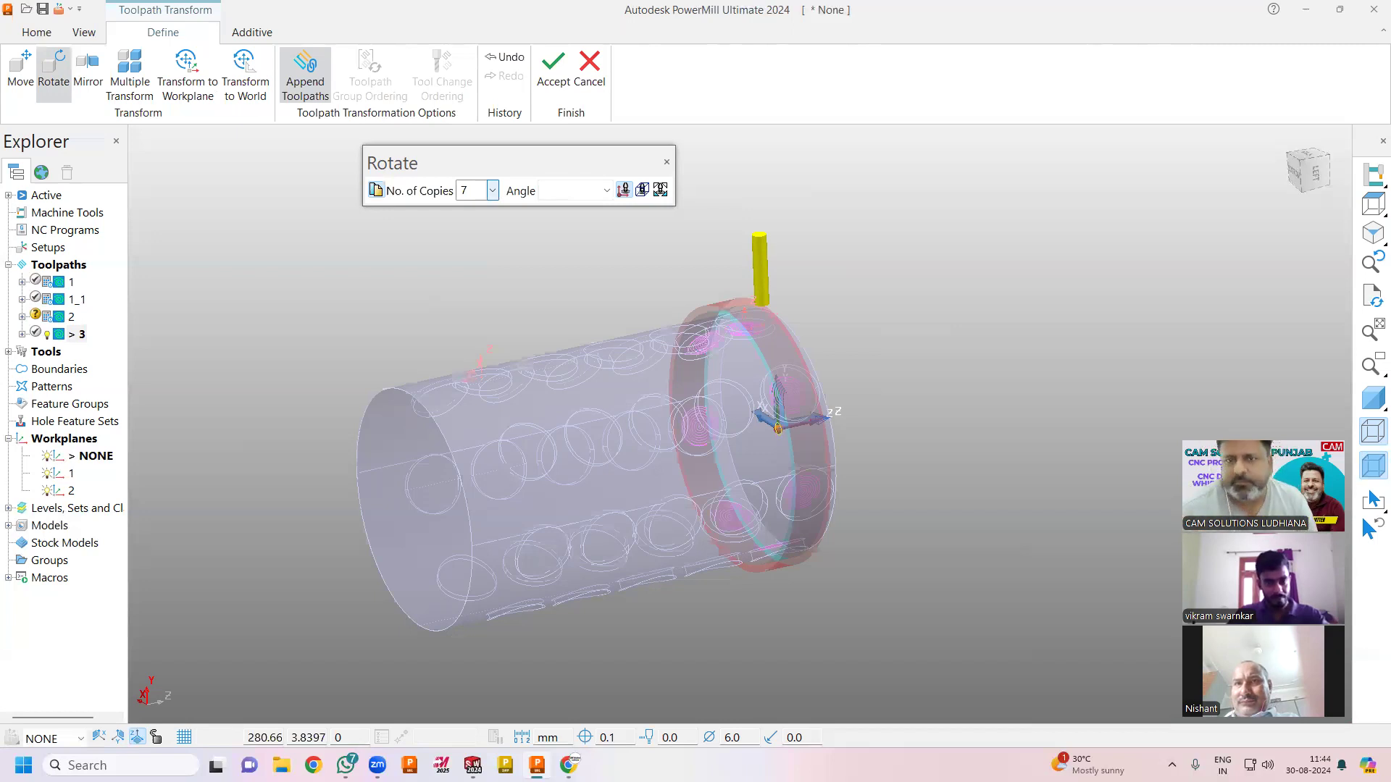
{"action": "left_click", "coordinate": [561, 84]}
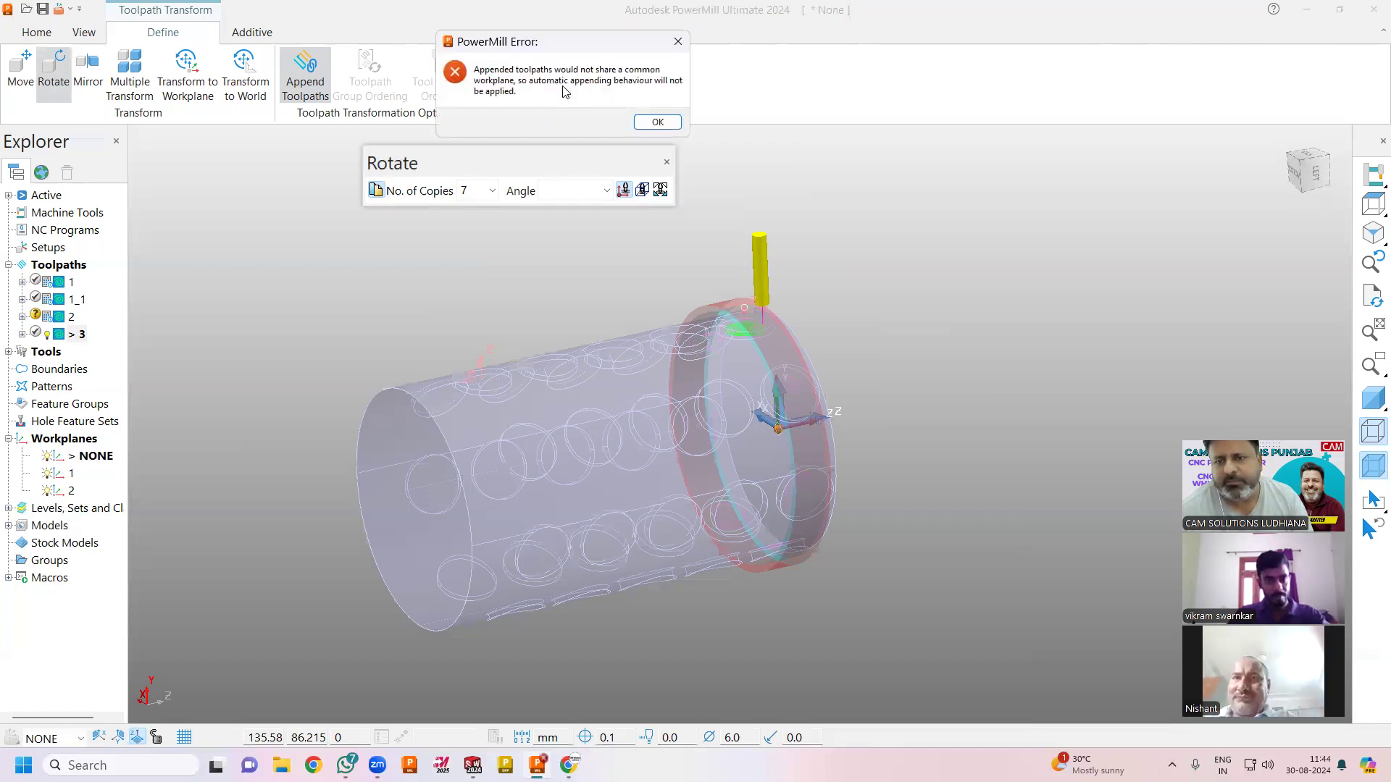
{"action": "left_click", "coordinate": [655, 122]}
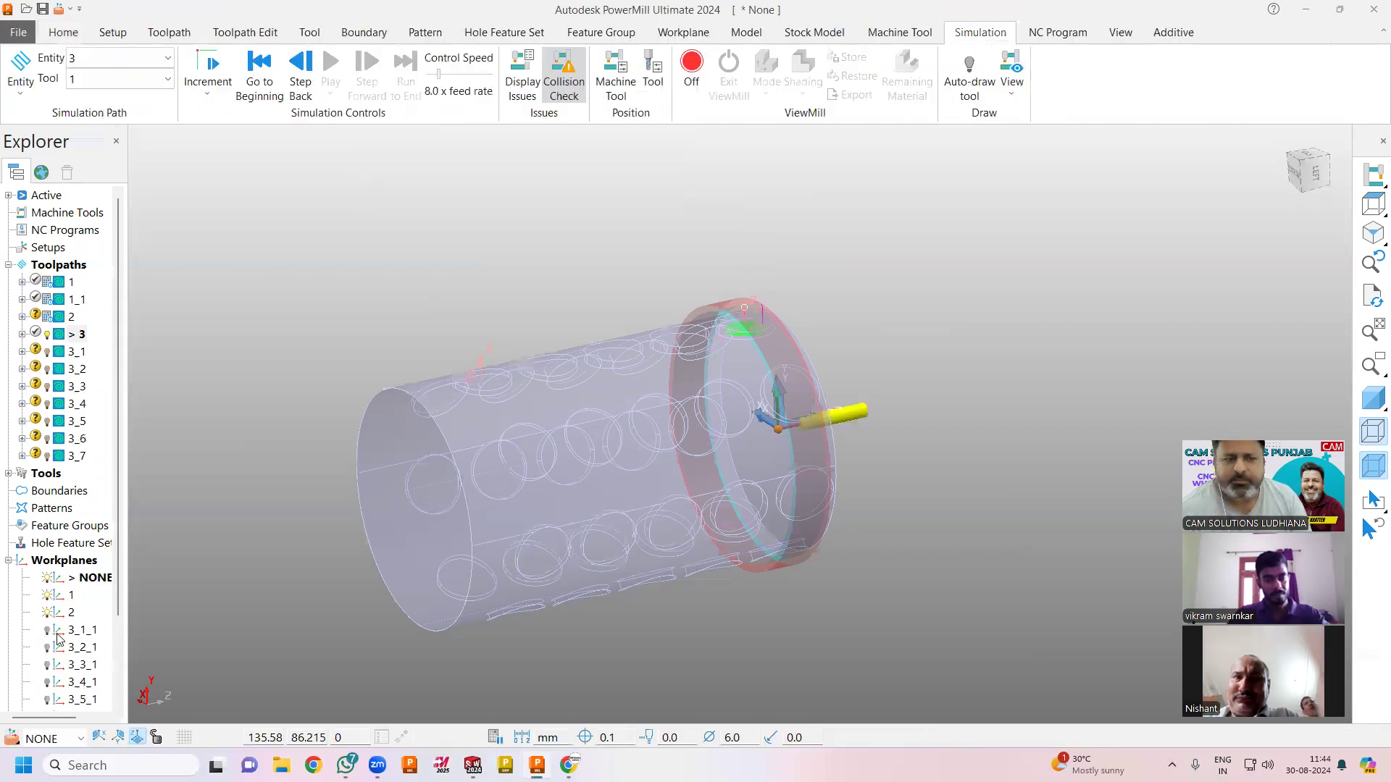
Step: Draw the copied toolpaths 3_1 through 3_7 on the model to check their positions
{"action": "left_click", "coordinate": [47, 352]}
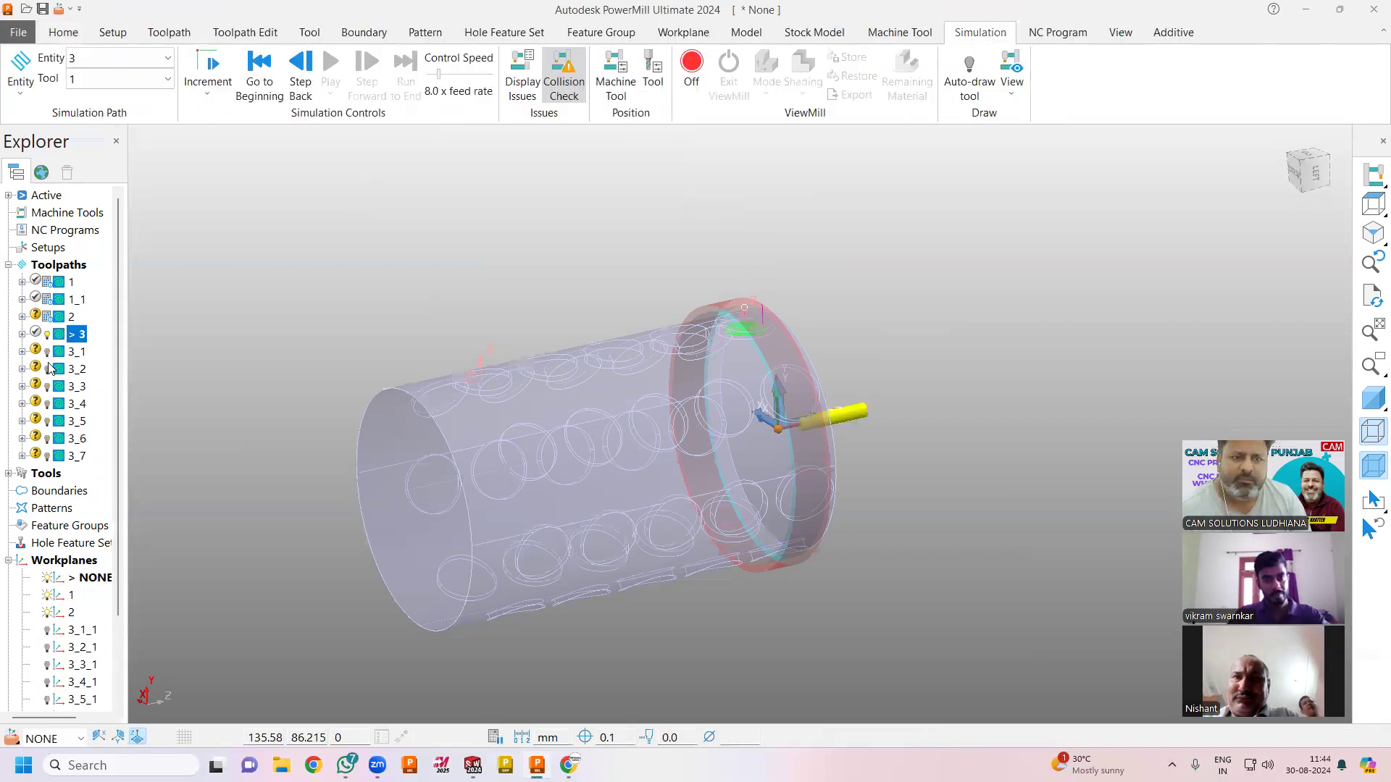
{"action": "left_click", "coordinate": [47, 369]}
{"action": "left_click", "coordinate": [48, 387]}
{"action": "left_click", "coordinate": [48, 404]}
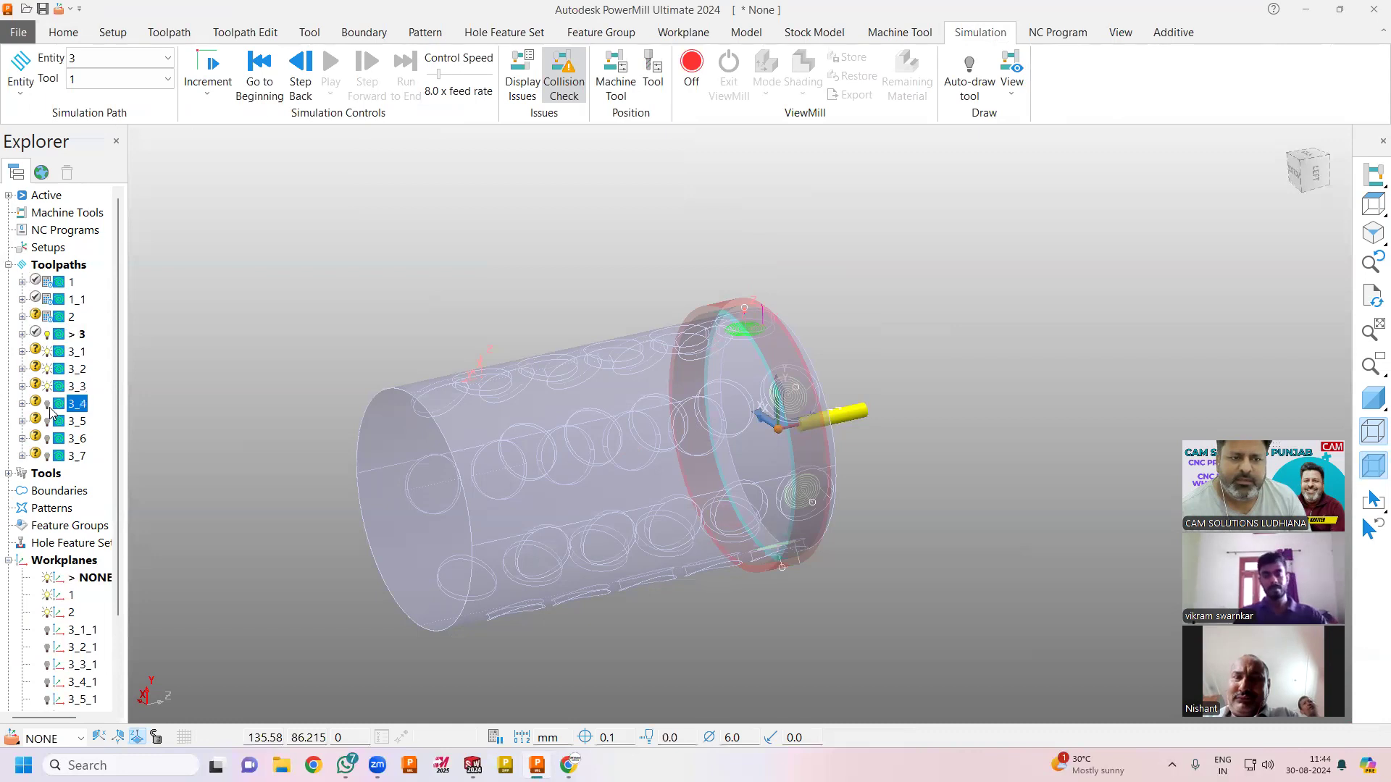
{"action": "left_click", "coordinate": [47, 422]}
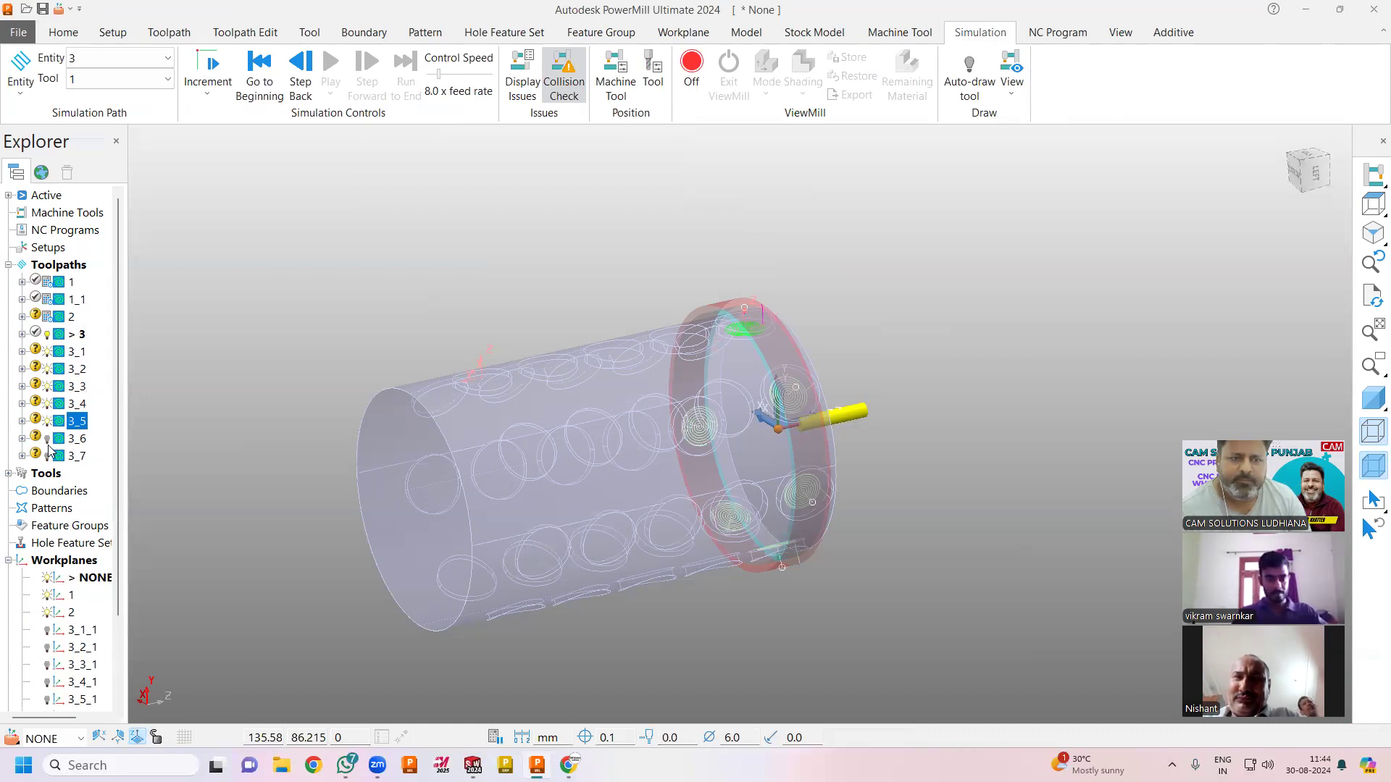
{"action": "left_click", "coordinate": [47, 439]}
{"action": "left_click", "coordinate": [48, 457]}
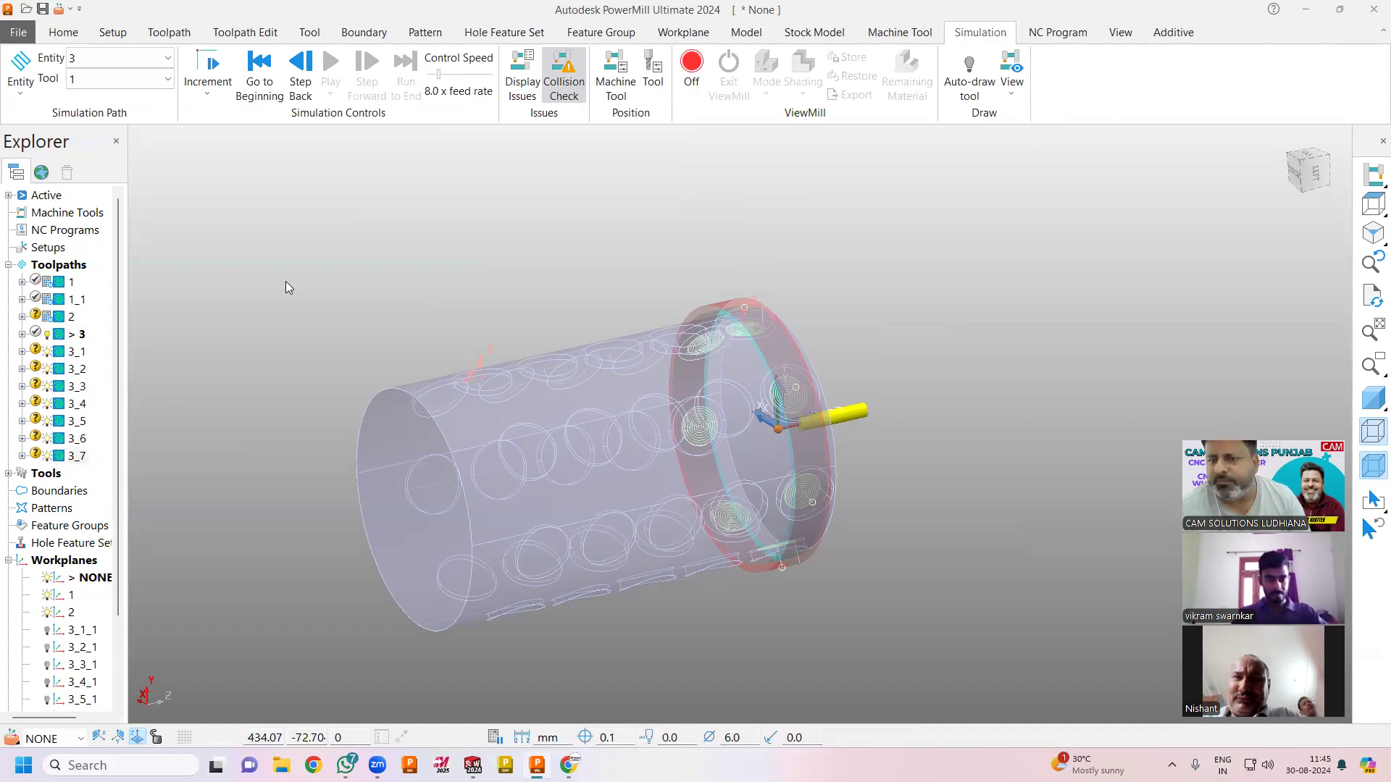
Step: Hide the rapid and plunge surfaces and inspect the copied toolpaths around the end of the cylinder
{"action": "left_click", "coordinate": [63, 33]}
{"action": "left_click", "coordinate": [167, 33]}
{"action": "left_click", "coordinate": [1175, 80]}
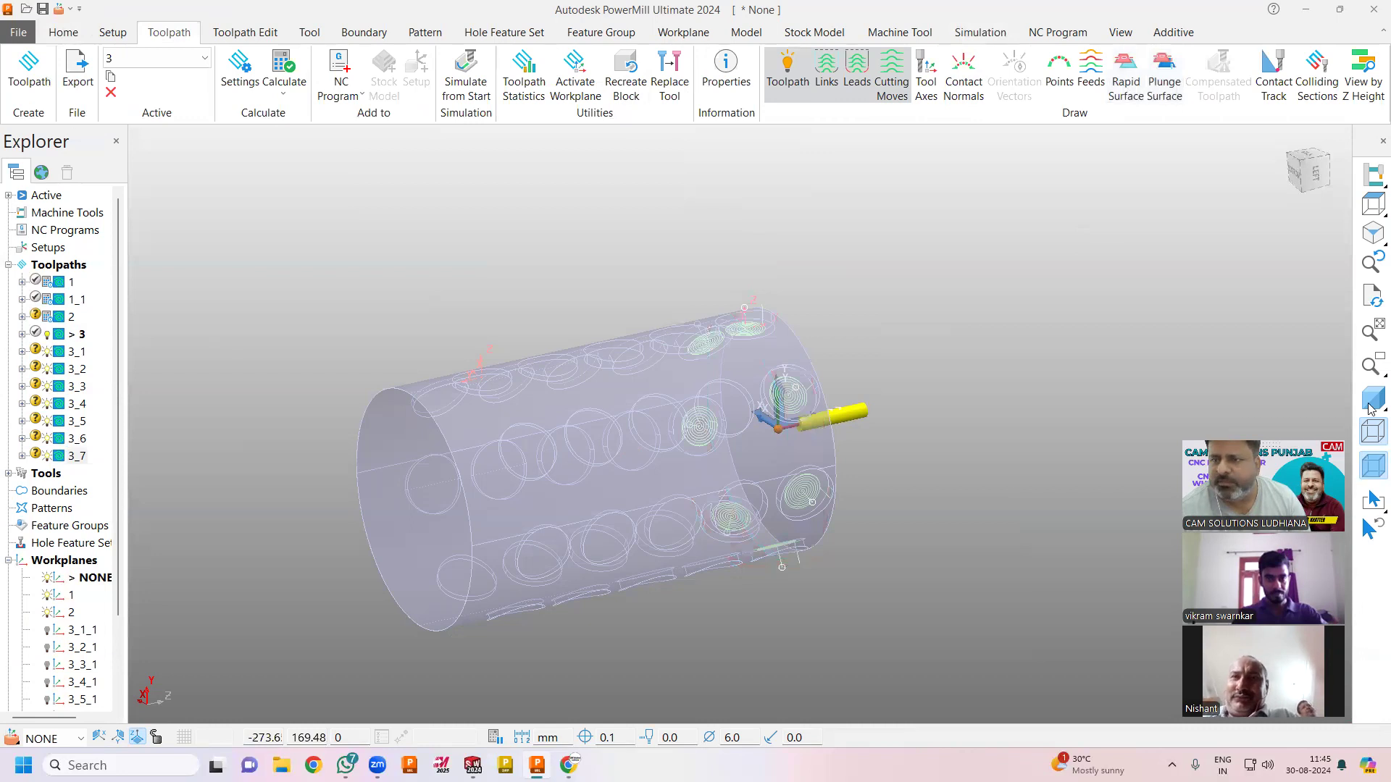
{"action": "left_click", "coordinate": [1373, 398]}
{"action": "scroll", "coordinate": [869, 368], "scroll_direction": "up", "scroll_amount": 3}
{"action": "middle_click_drag", "start_coordinate": [790, 353], "coordinate": [962, 420]}
{"action": "middle_click_drag", "start_coordinate": [901, 272], "coordinate": [854, 276]}
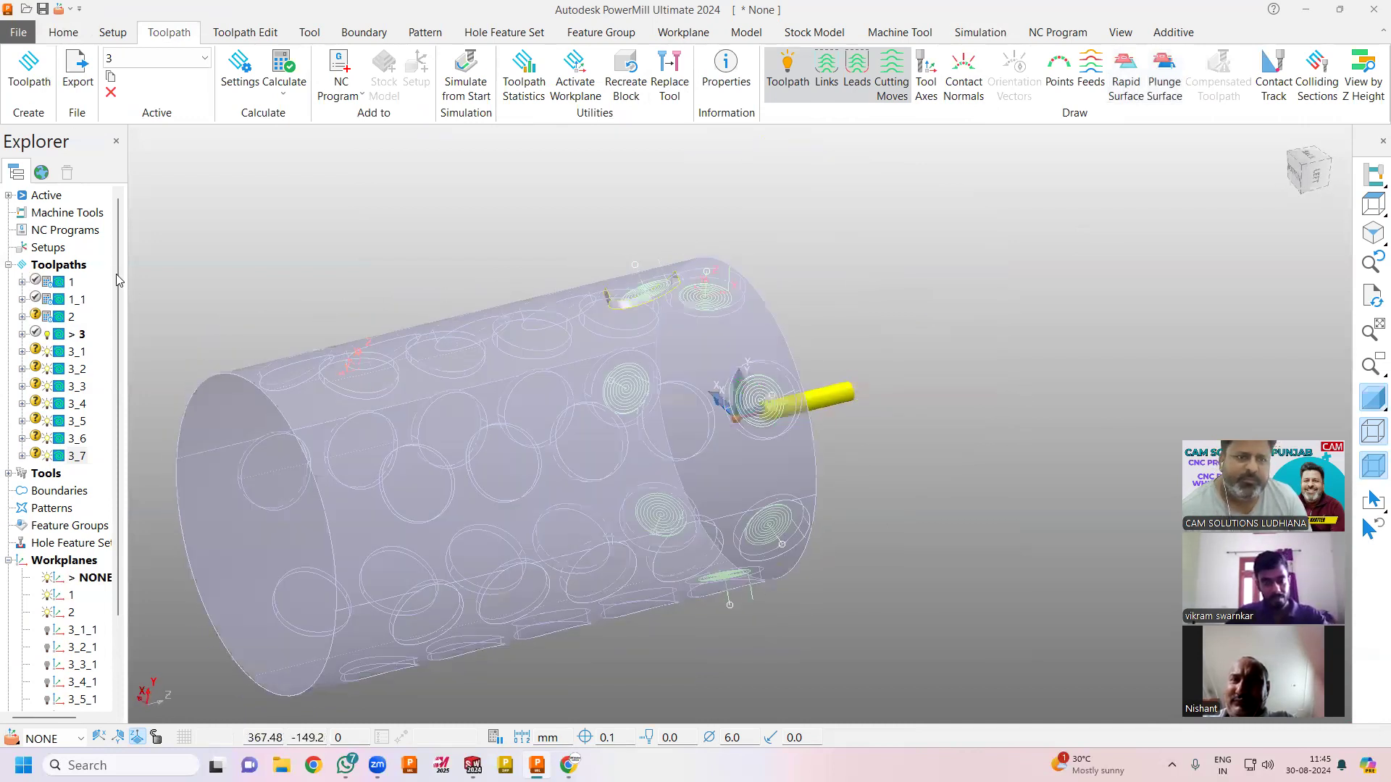
Step: Create a new NC program with the default settings and output workplane NONE
{"action": "right_click", "coordinate": [64, 233]}
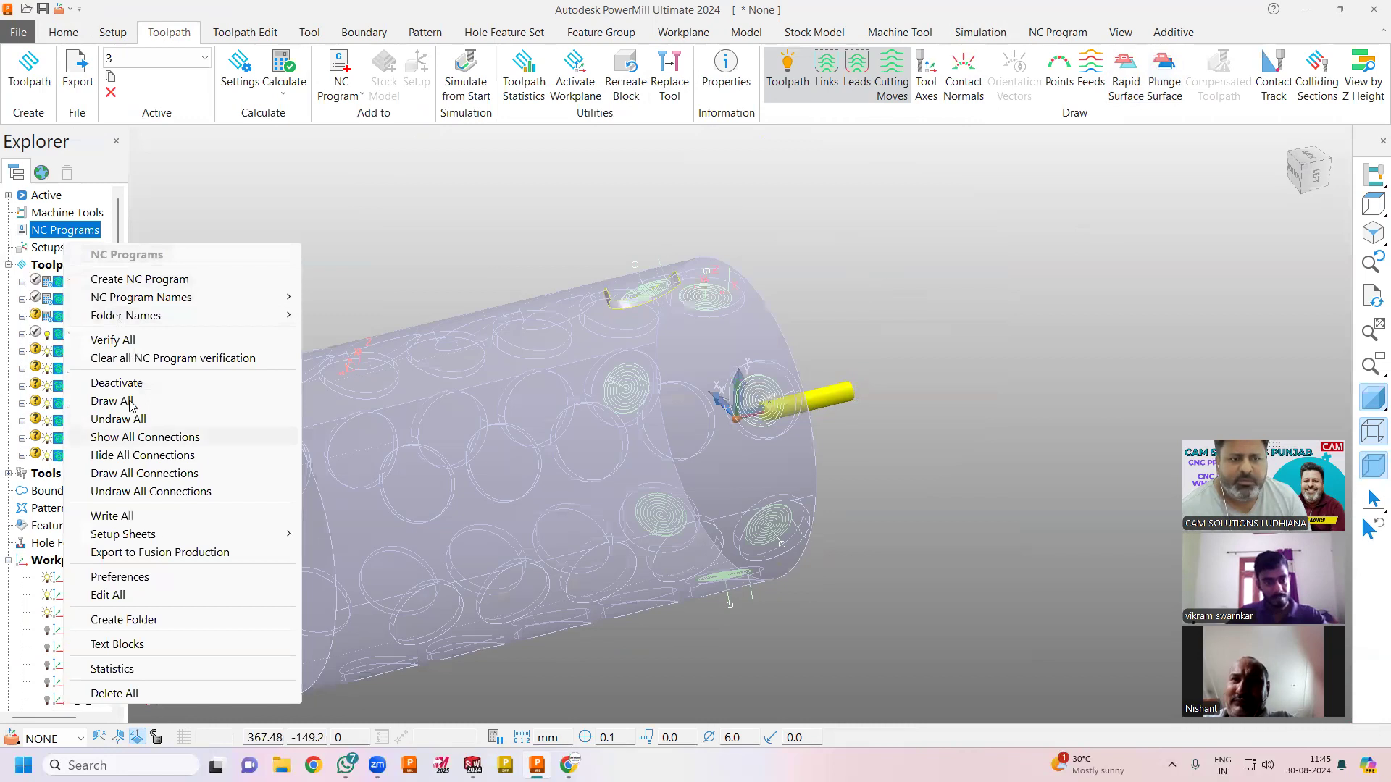
{"action": "left_click", "coordinate": [137, 279]}
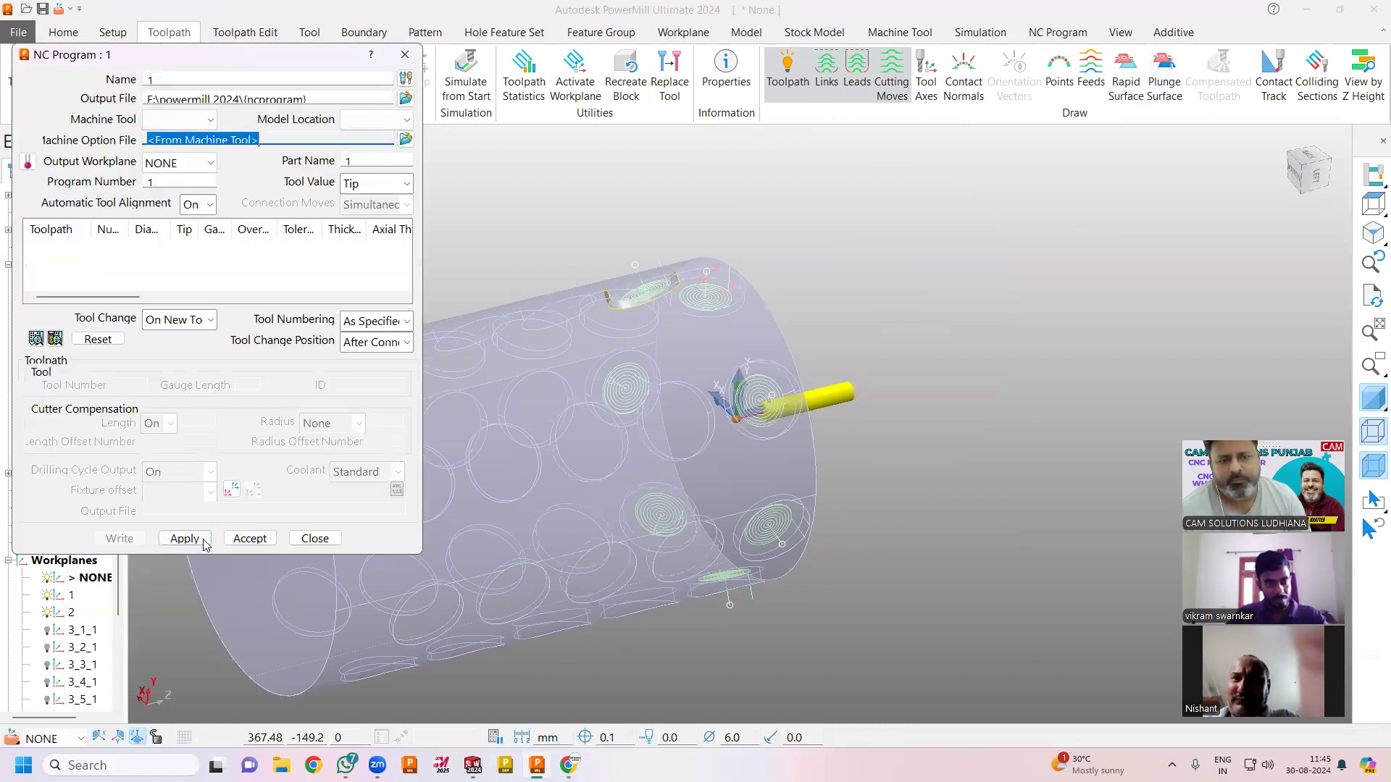
{"action": "left_click", "coordinate": [250, 539]}
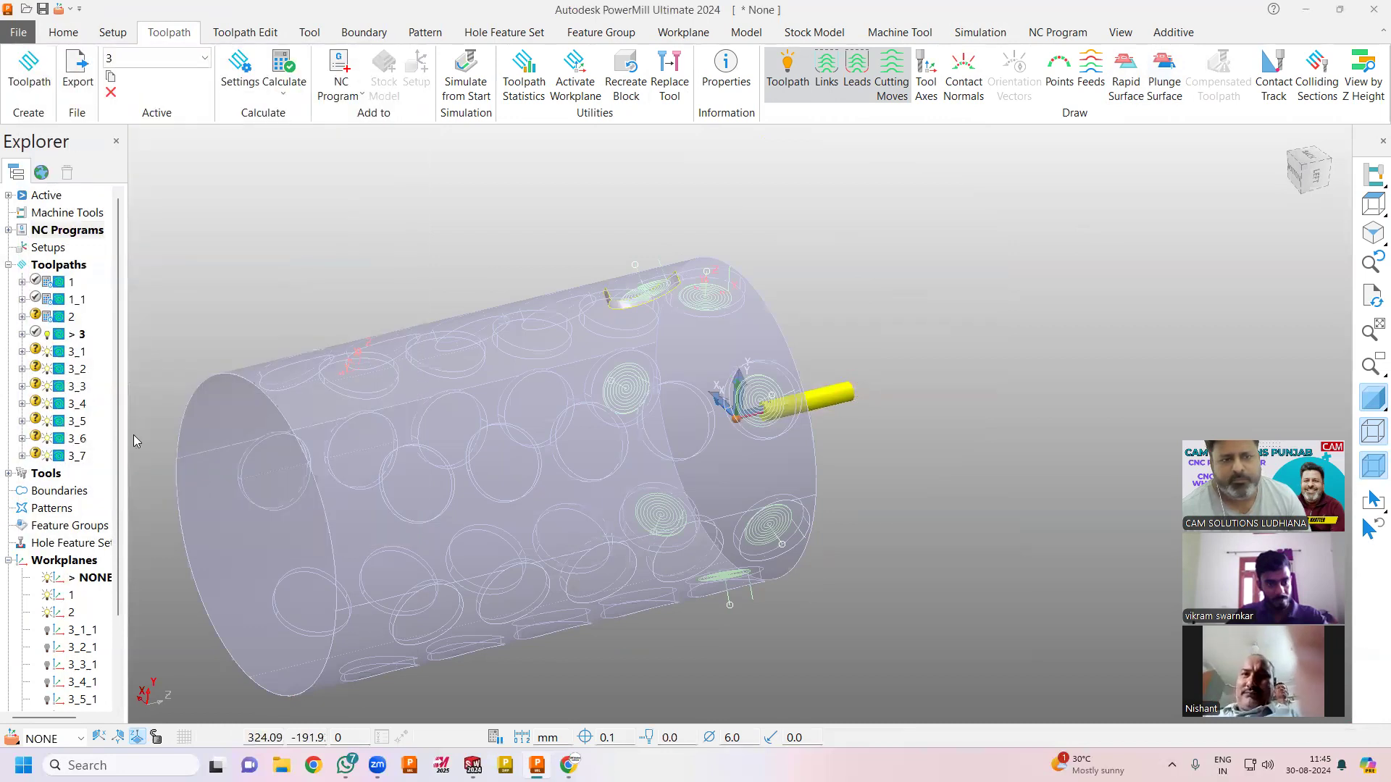
Step: Add toolpath 3 and its copies 3_1 through 3_7 to the NC program, and list the program's contents
{"action": "right_click", "coordinate": [76, 334]}
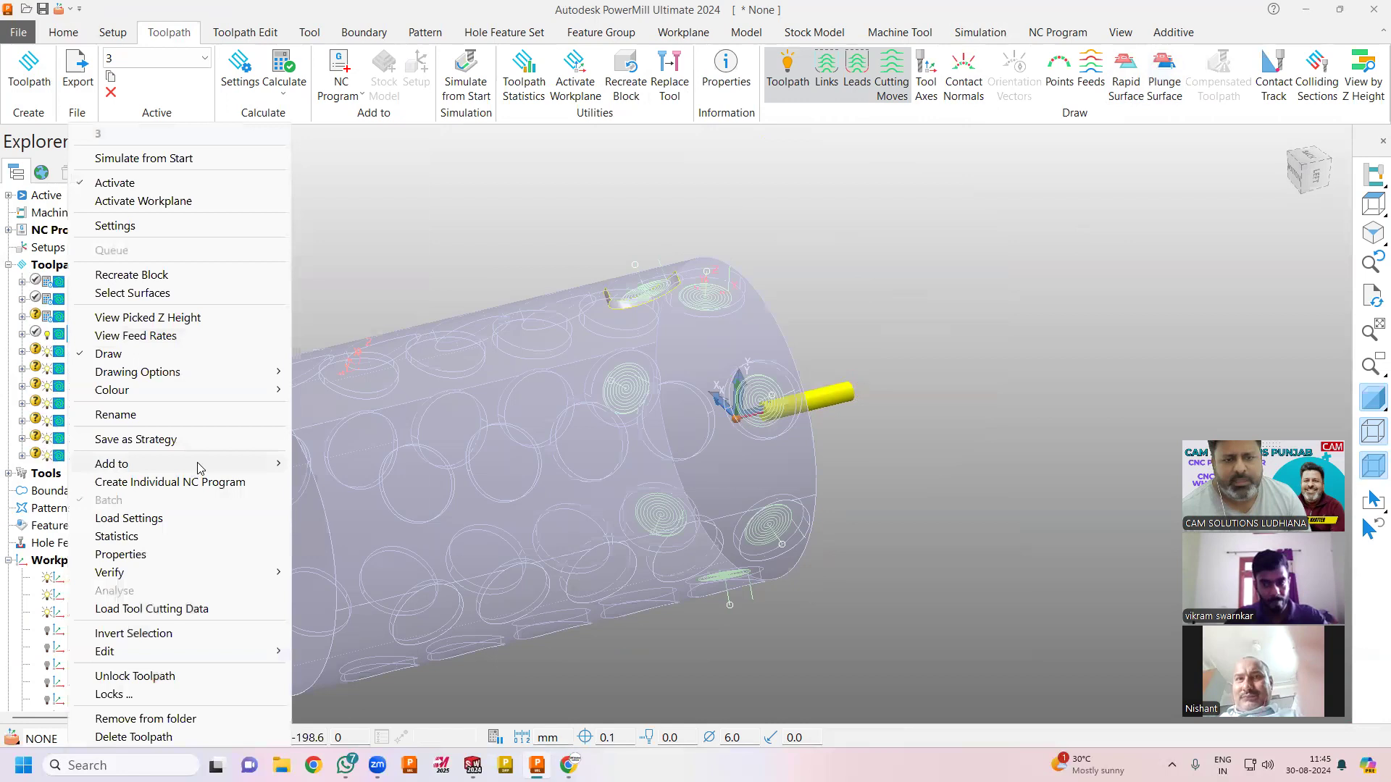
{"action": "mouse_move", "coordinate": [198, 464]}
{"action": "left_click", "coordinate": [338, 490]}
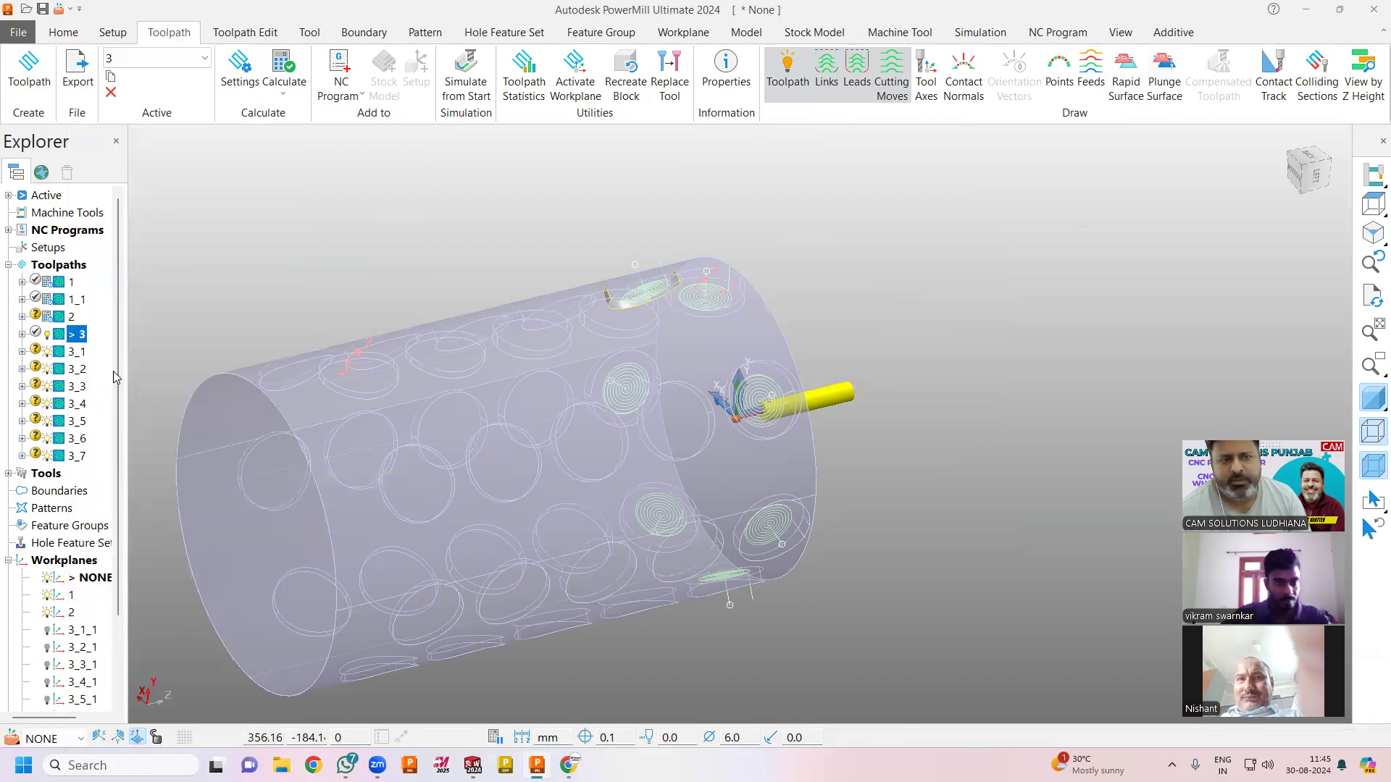
{"action": "left_click", "coordinate": [82, 353]}
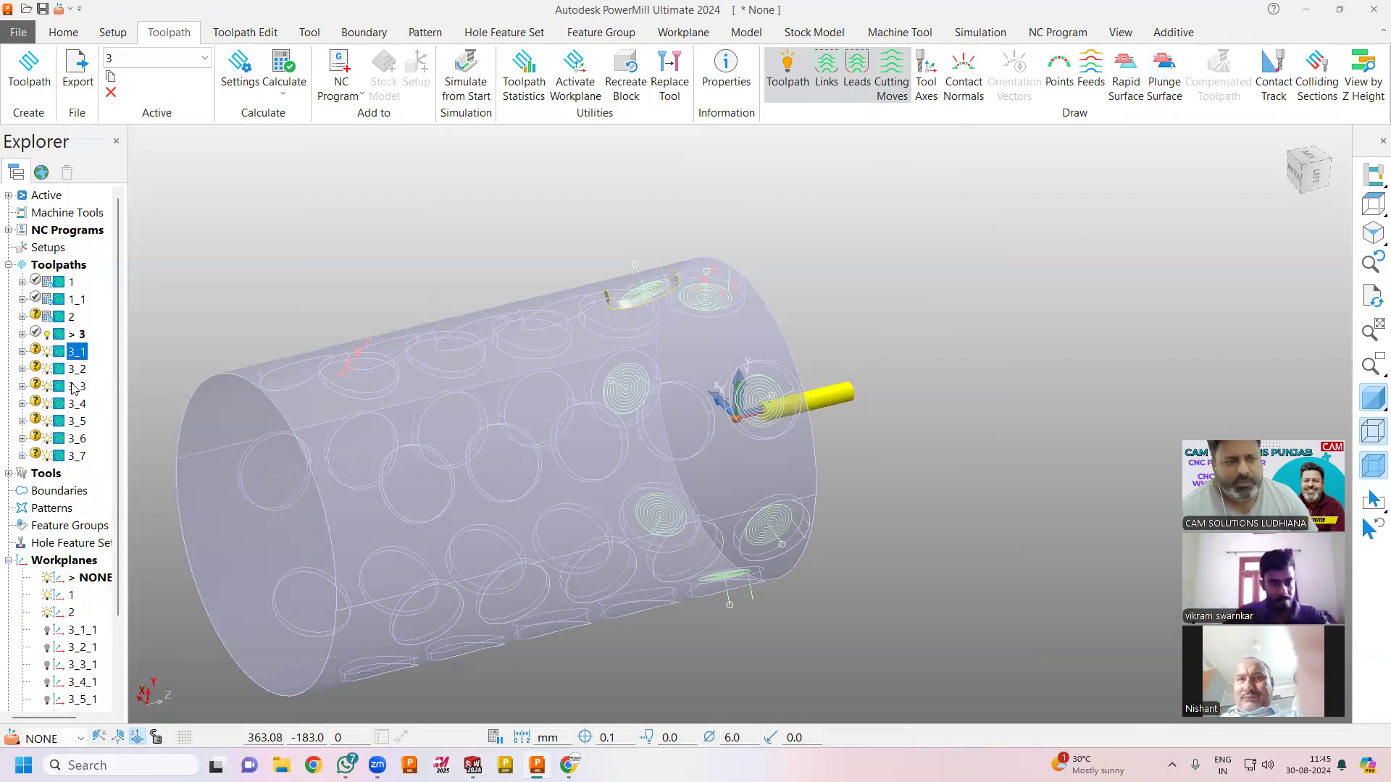
{"action": "left_click", "coordinate": [75, 455], "text": "shift"}
{"action": "right_click", "coordinate": [73, 462]}
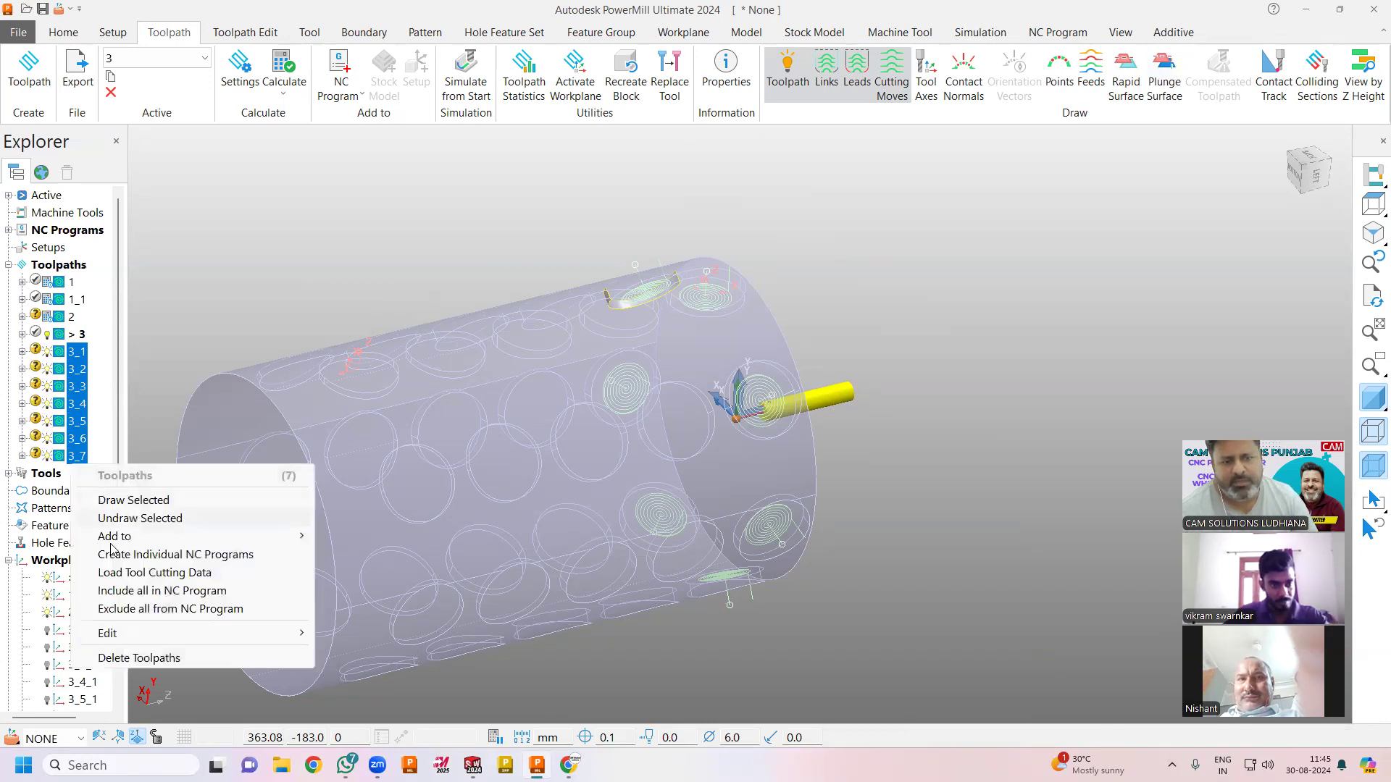
{"action": "mouse_move", "coordinate": [261, 536]}
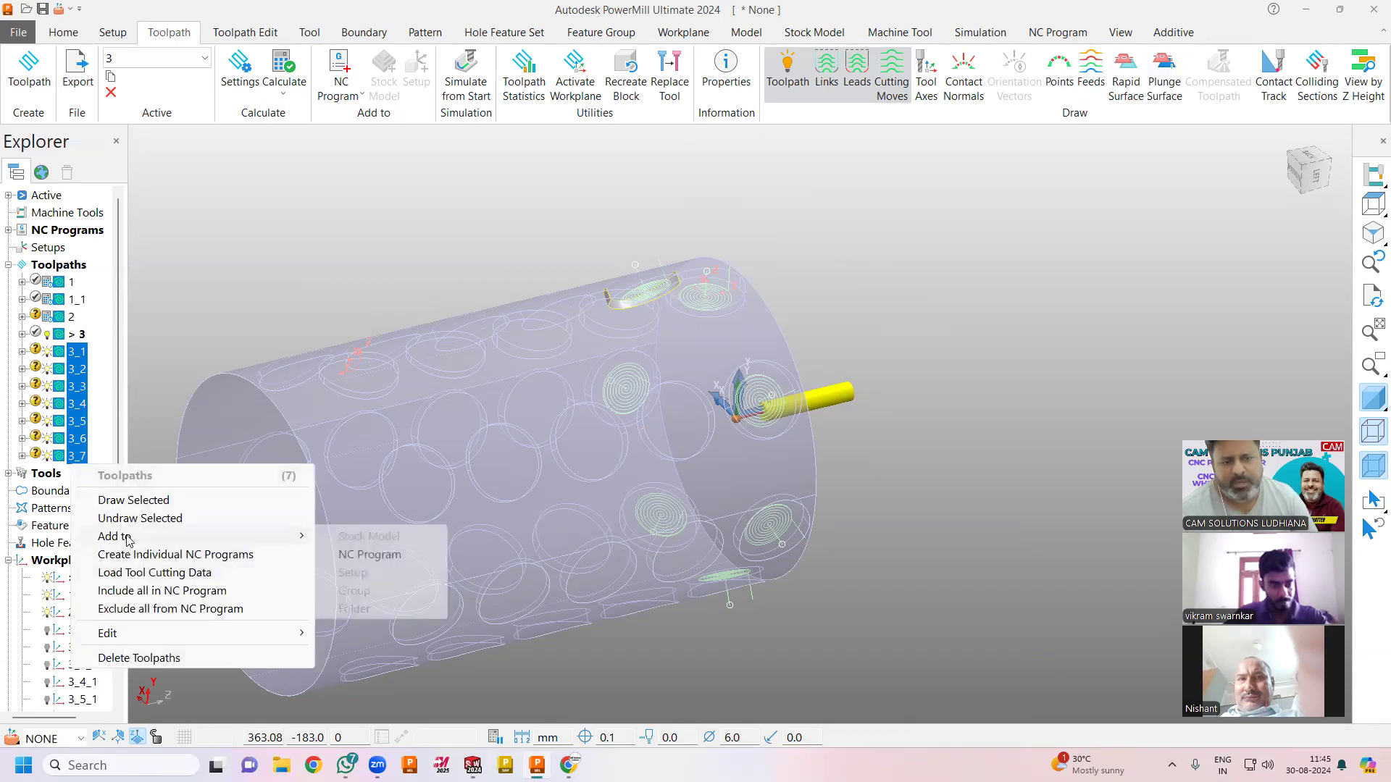
{"action": "left_click", "coordinate": [377, 555]}
{"action": "left_click", "coordinate": [9, 230]}
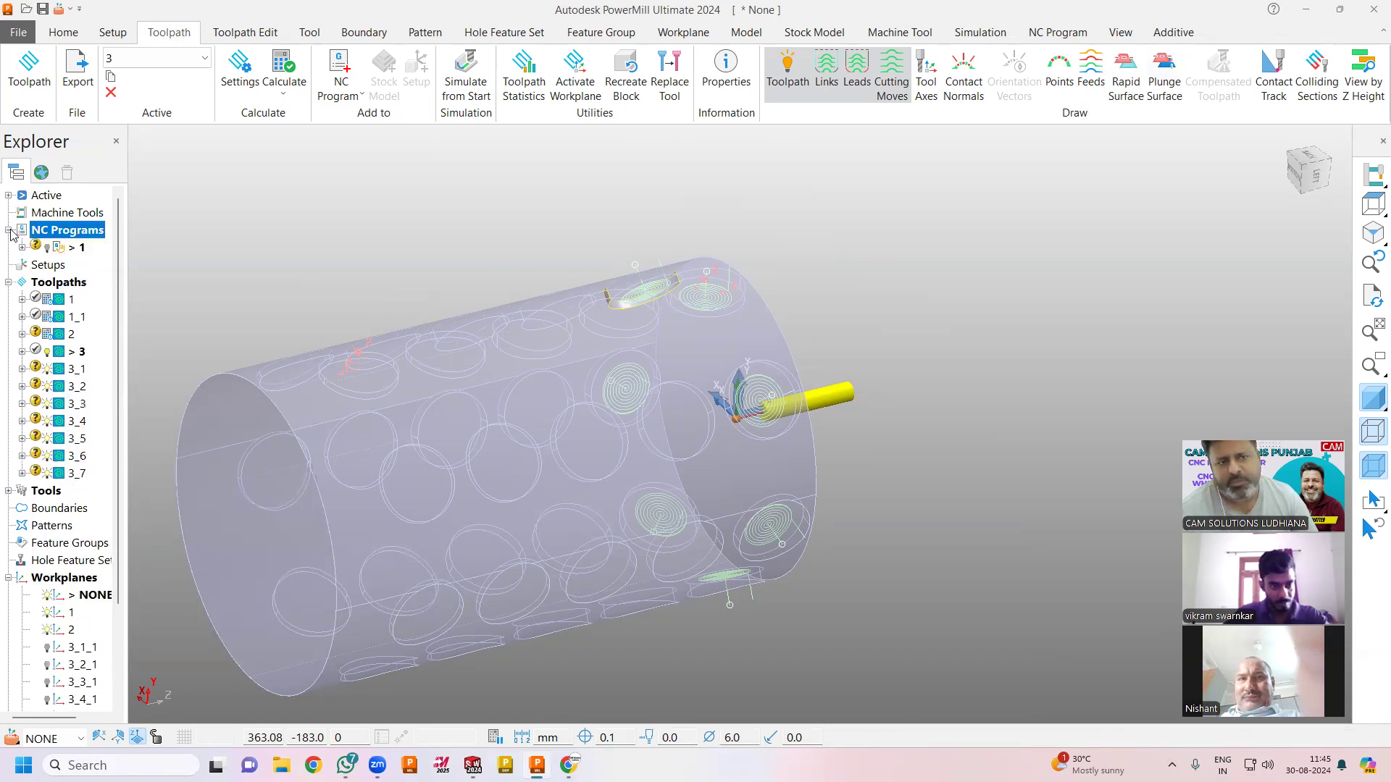
{"action": "left_click", "coordinate": [23, 248]}
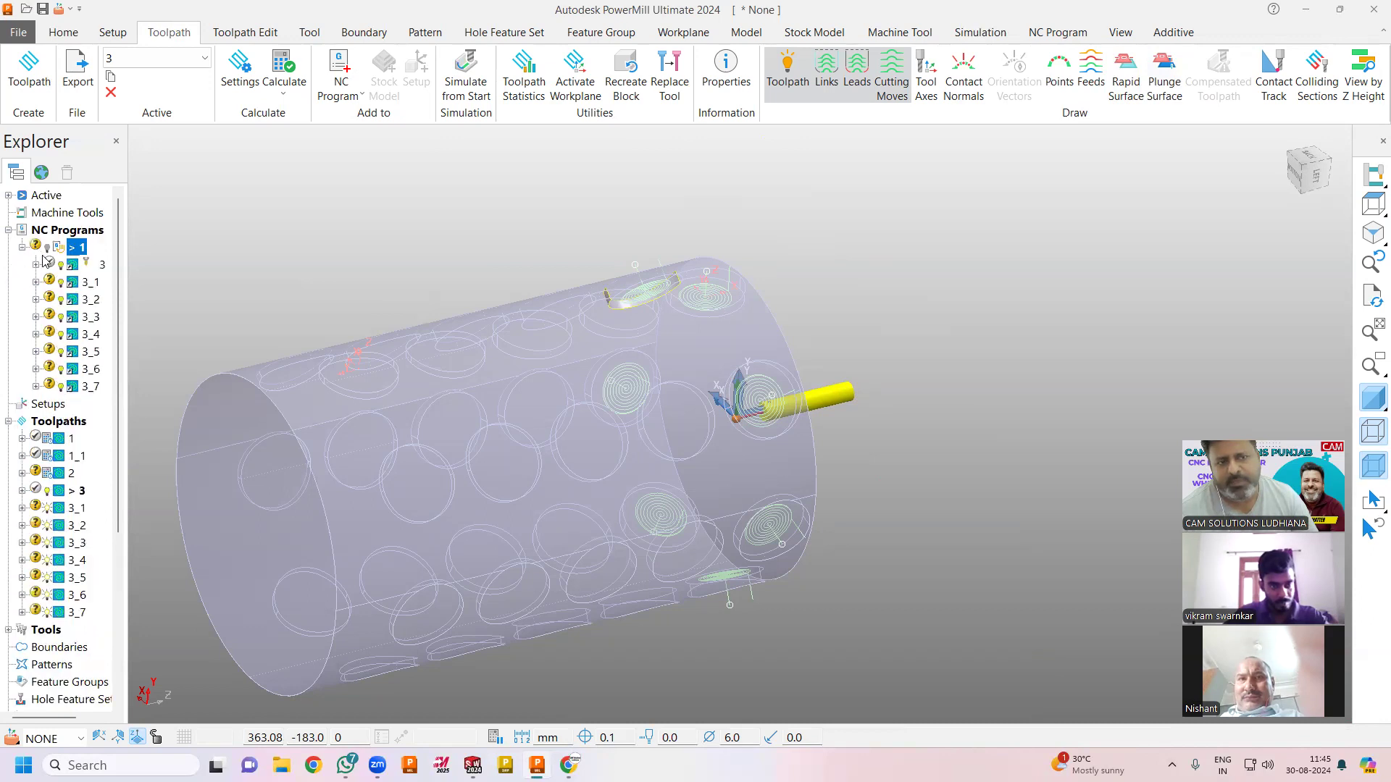
Step: Undraw the individual toolpaths 3_1 through 3_7 and clear the selection
{"action": "left_click", "coordinate": [47, 509]}
{"action": "left_click", "coordinate": [47, 527]}
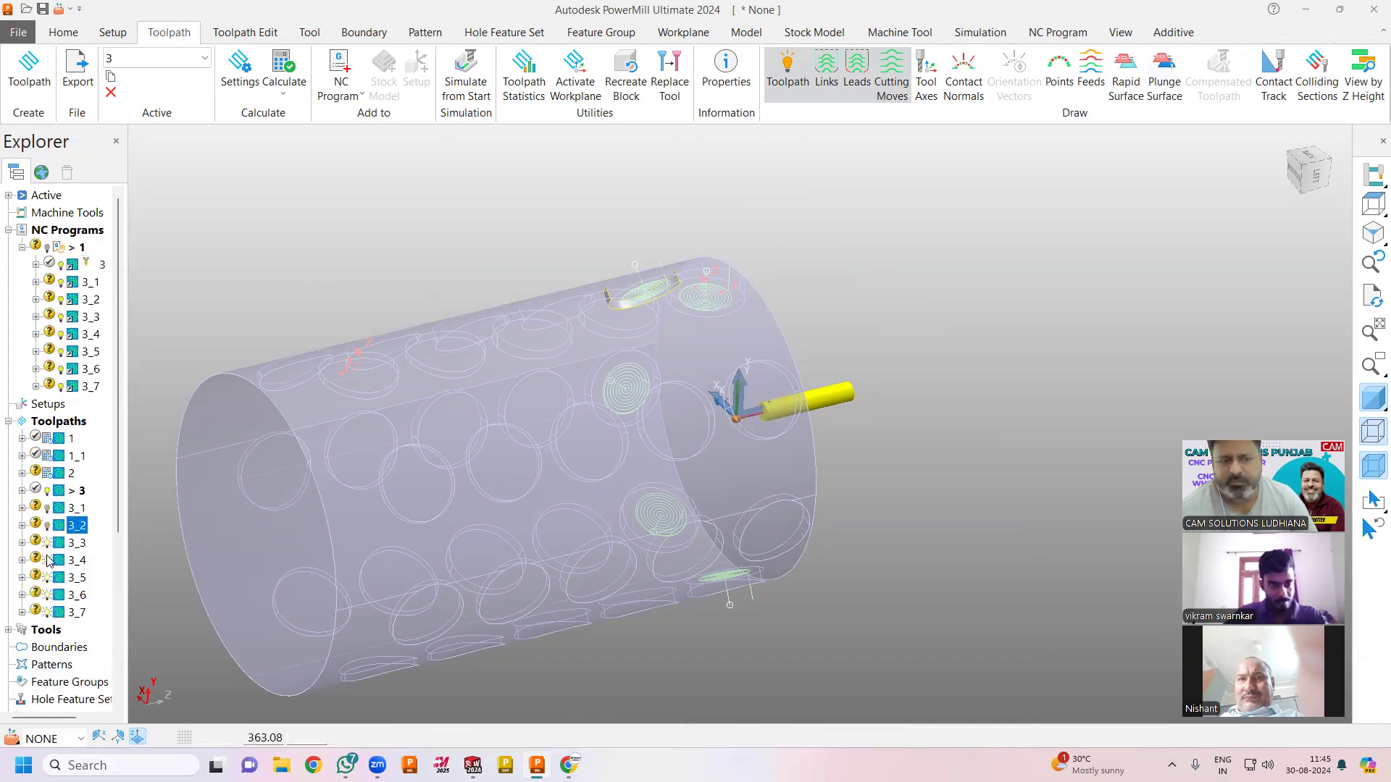
{"action": "left_click", "coordinate": [48, 561]}
{"action": "left_click", "coordinate": [47, 544]}
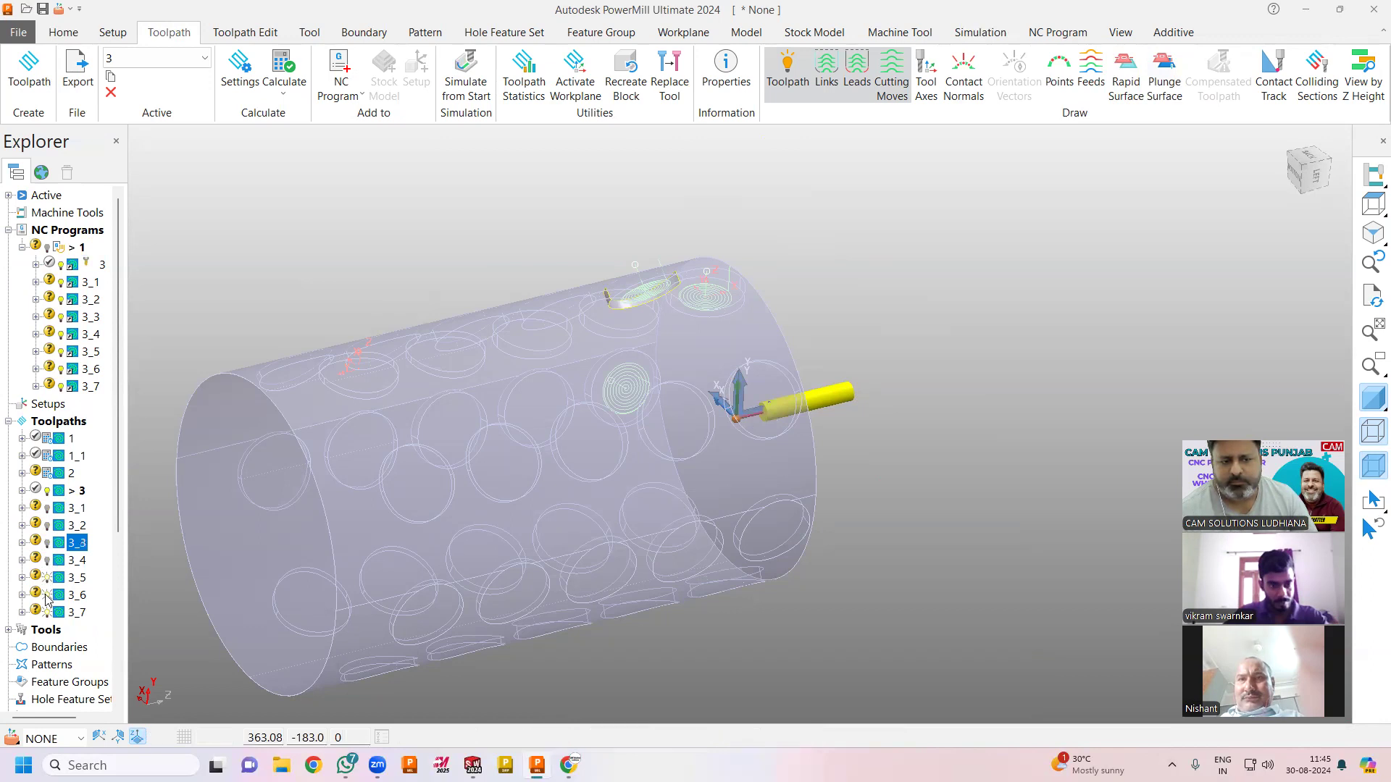
{"action": "left_click", "coordinate": [48, 579]}
{"action": "left_click", "coordinate": [47, 596]}
{"action": "left_click", "coordinate": [47, 613]}
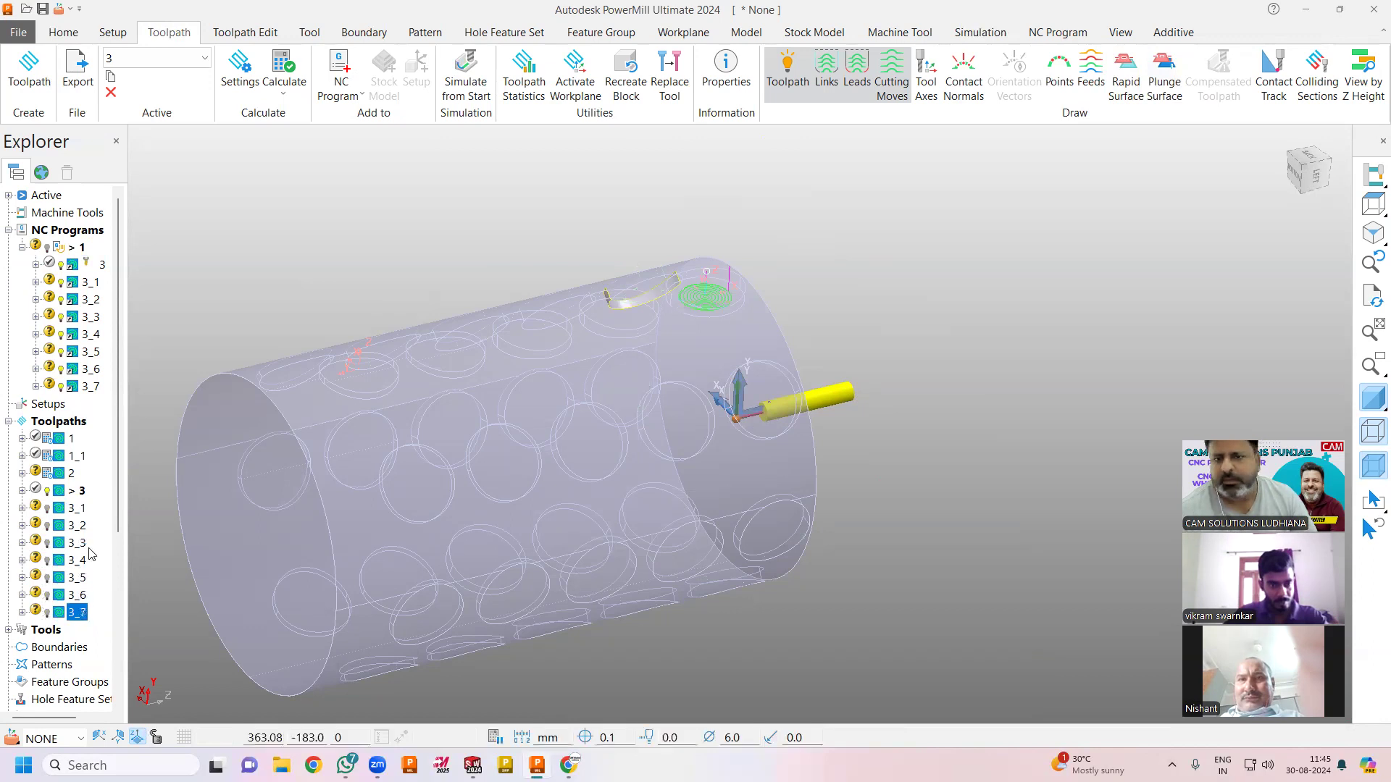
{"action": "left_click", "coordinate": [211, 327]}
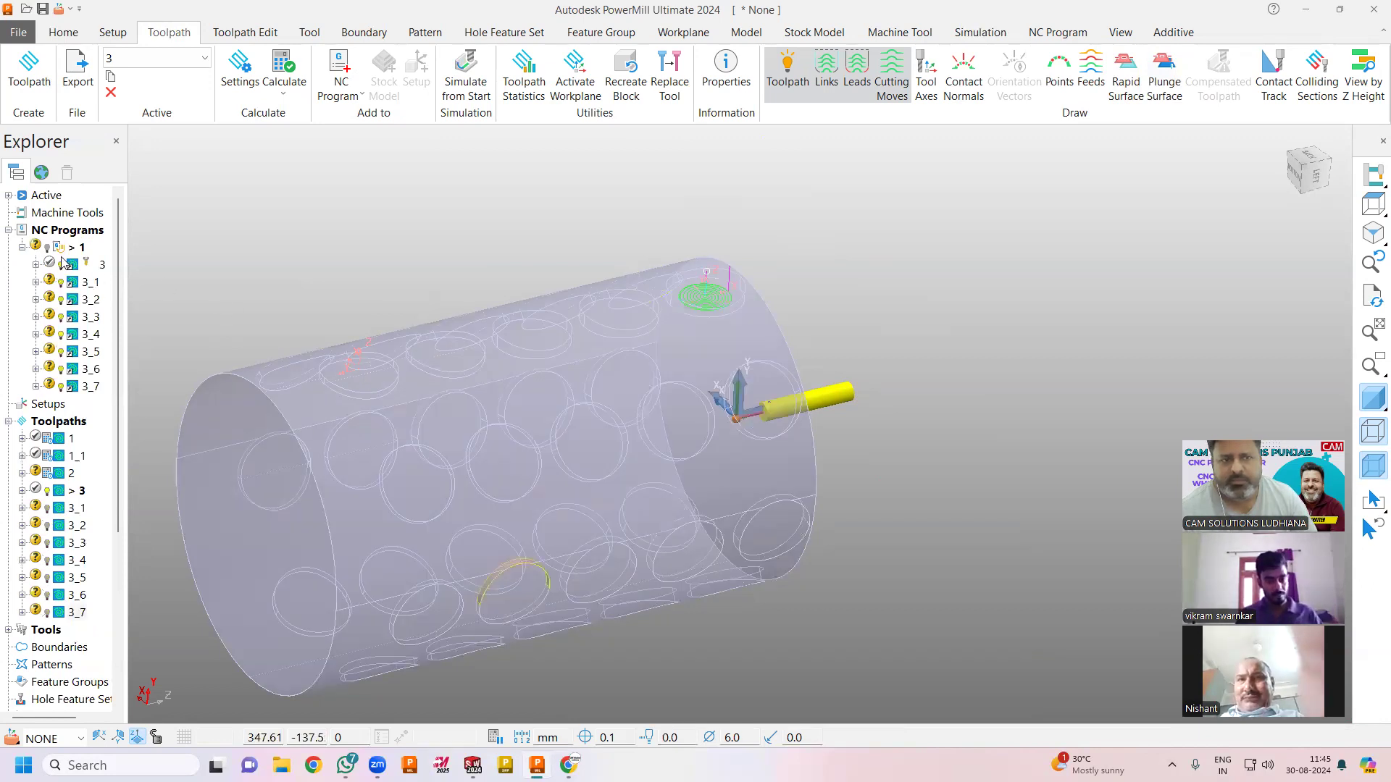
Step: Draw NC program 1 and inspect its toolpaths and connection moves around the cylinder
{"action": "left_click", "coordinate": [48, 250]}
{"action": "mouse_move", "coordinate": [636, 363]}
{"action": "middle_mouse_down"}
{"action": "mouse_move", "coordinate": [1000, 255]}
{"action": "mouse_move", "coordinate": [845, 301]}
{"action": "mouse_move", "coordinate": [920, 283]}
{"action": "mouse_move", "coordinate": [941, 254]}
{"action": "mouse_move", "coordinate": [769, 301]}
{"action": "middle_mouse_up"}
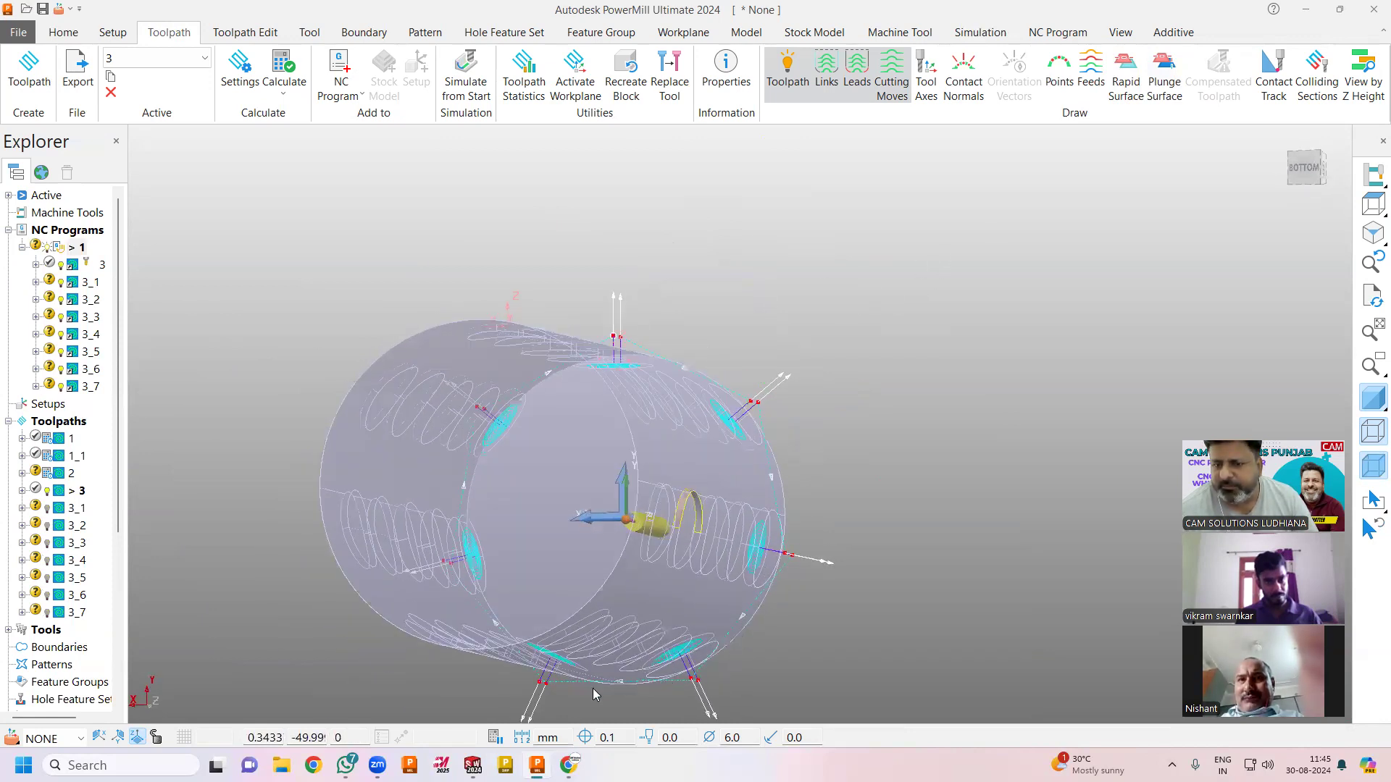
{"action": "middle_click_drag", "start_coordinate": [582, 298], "coordinate": [580, 478]}
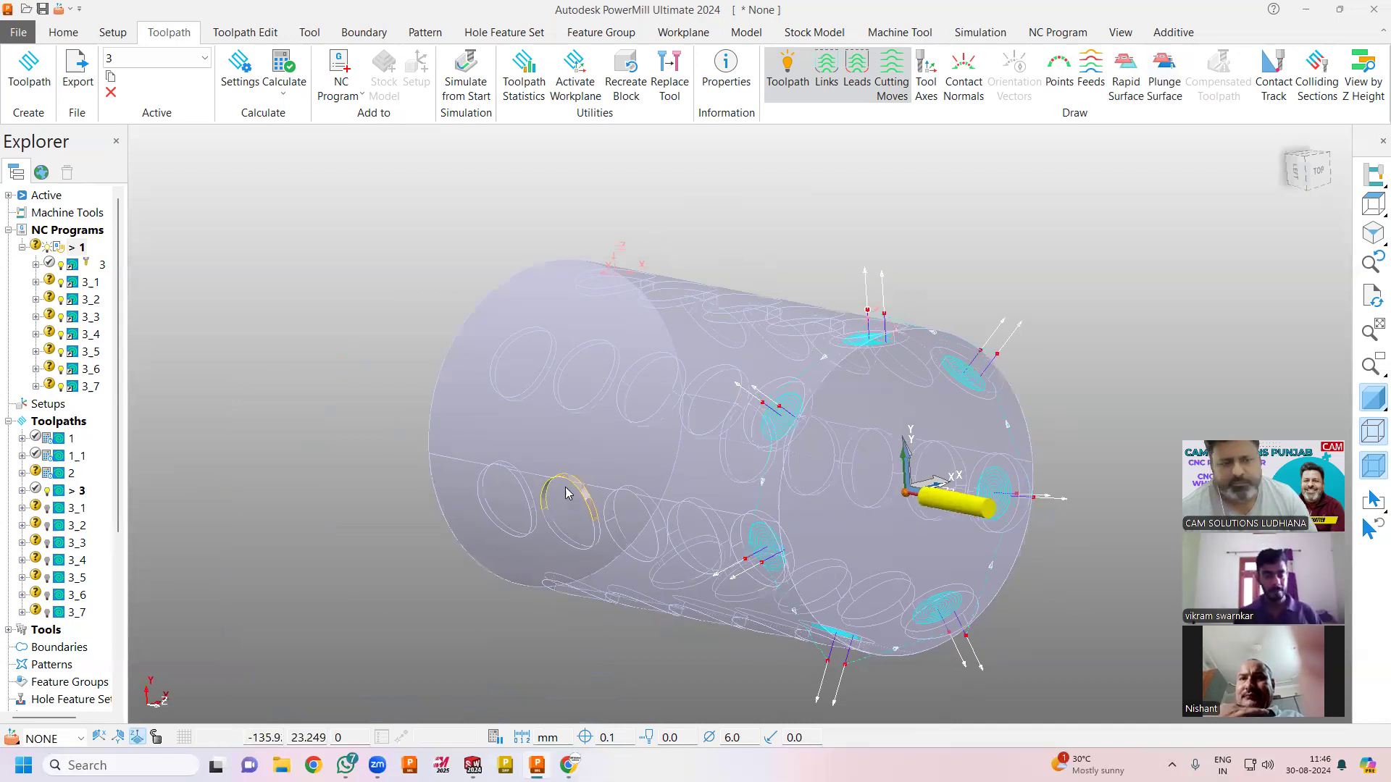
Step: Simulate NC program 1 from the start and play the tool motion through the holes around the cylinder
{"action": "right_click", "coordinate": [66, 251]}
{"action": "left_click", "coordinate": [131, 165]}
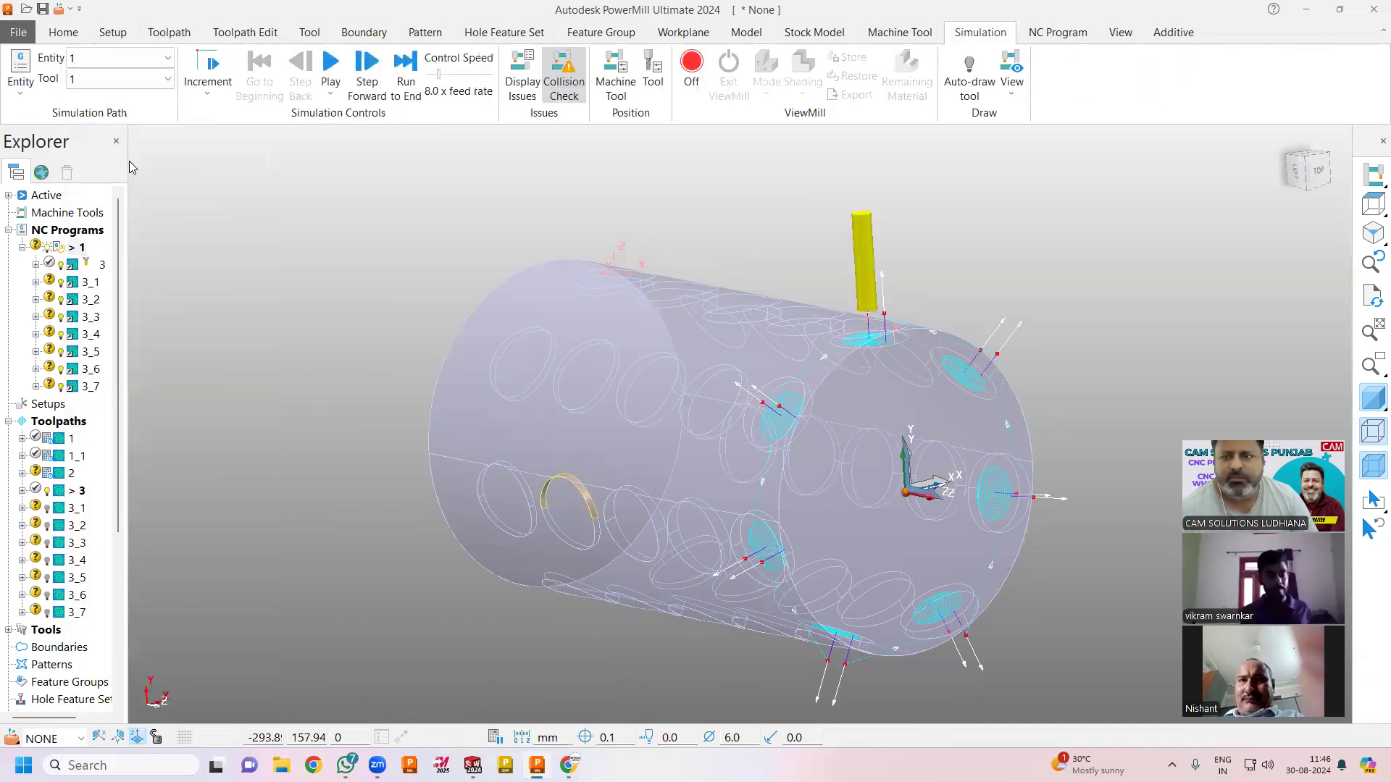
{"action": "middle_click_drag", "start_coordinate": [507, 514], "coordinate": [714, 343]}
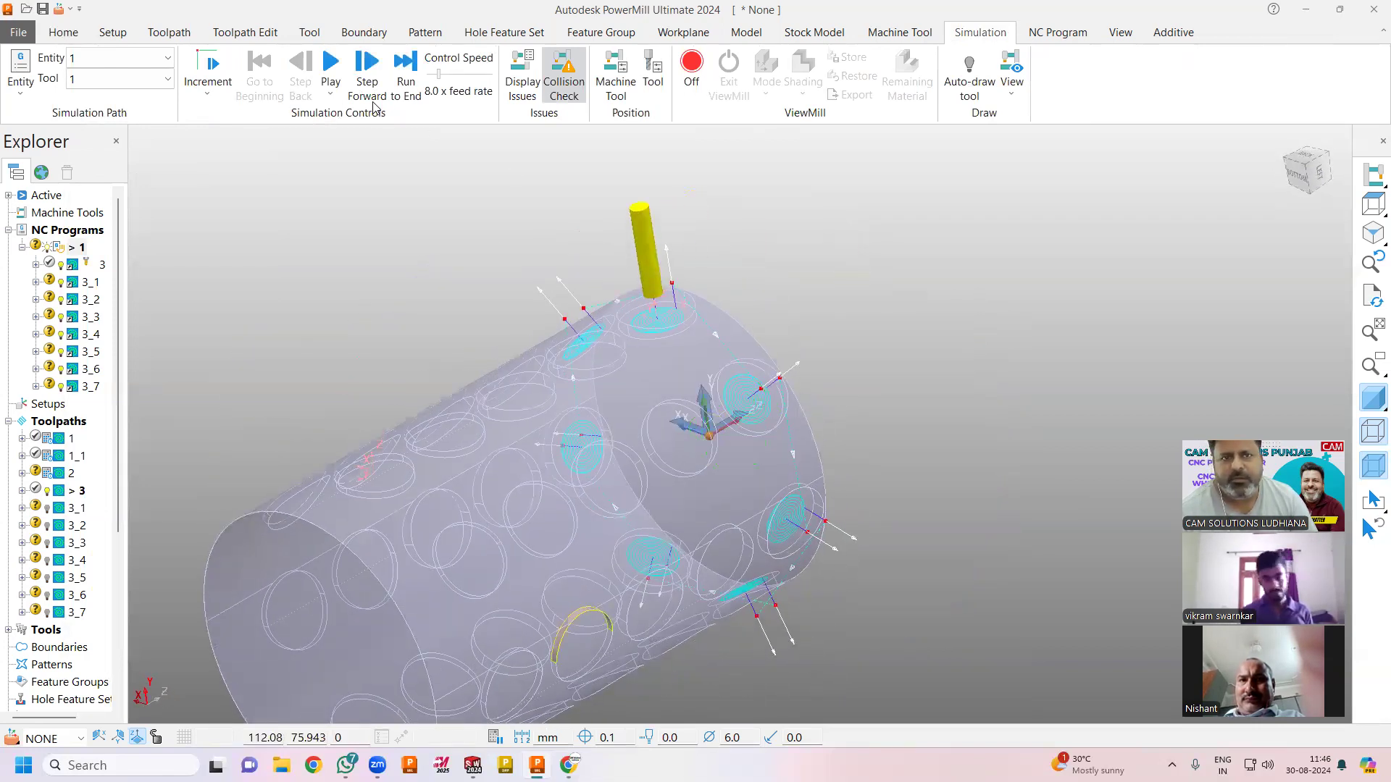
{"action": "left_click", "coordinate": [337, 73]}
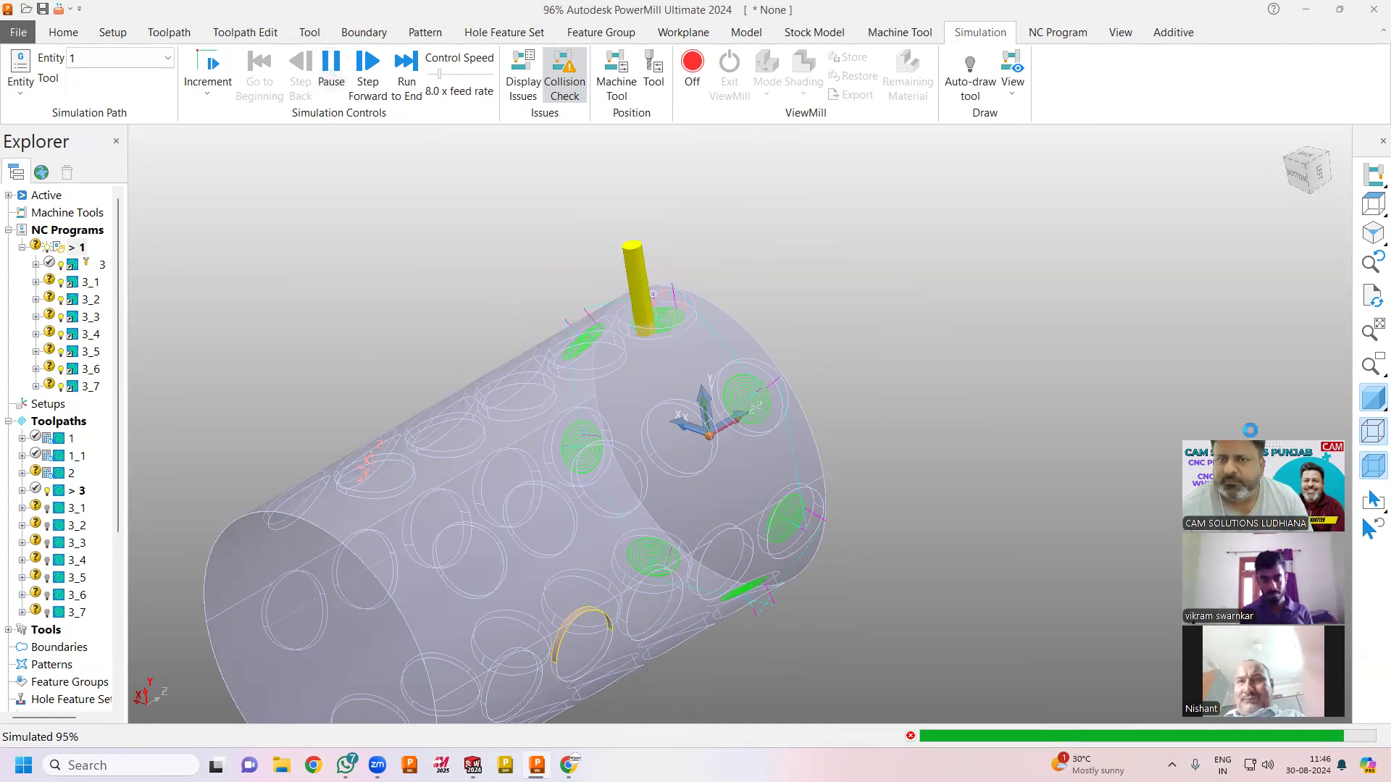
Step: Enable ViewMill and play NC program 1 from the beginning as a stock-removal simulation
{"action": "left_click", "coordinate": [692, 69]}
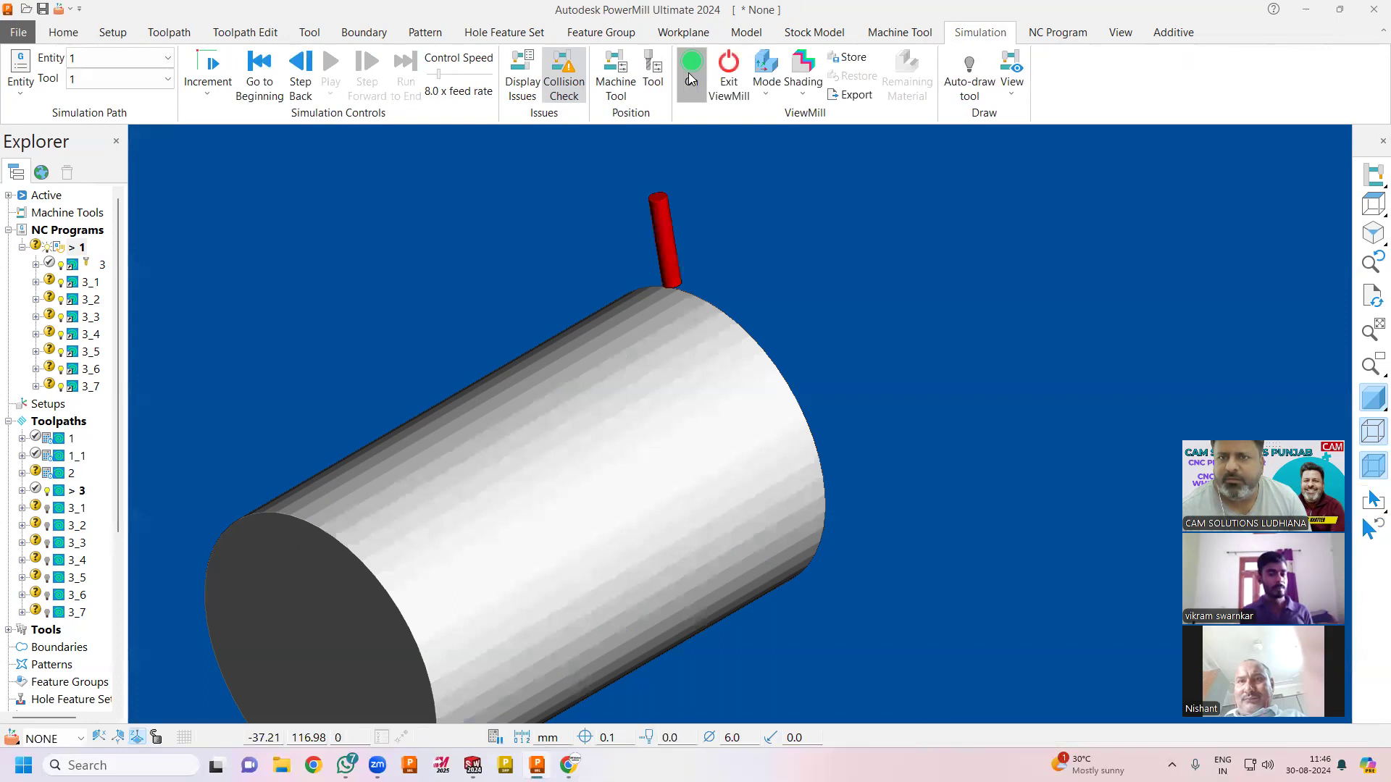
{"action": "left_click", "coordinate": [260, 73]}
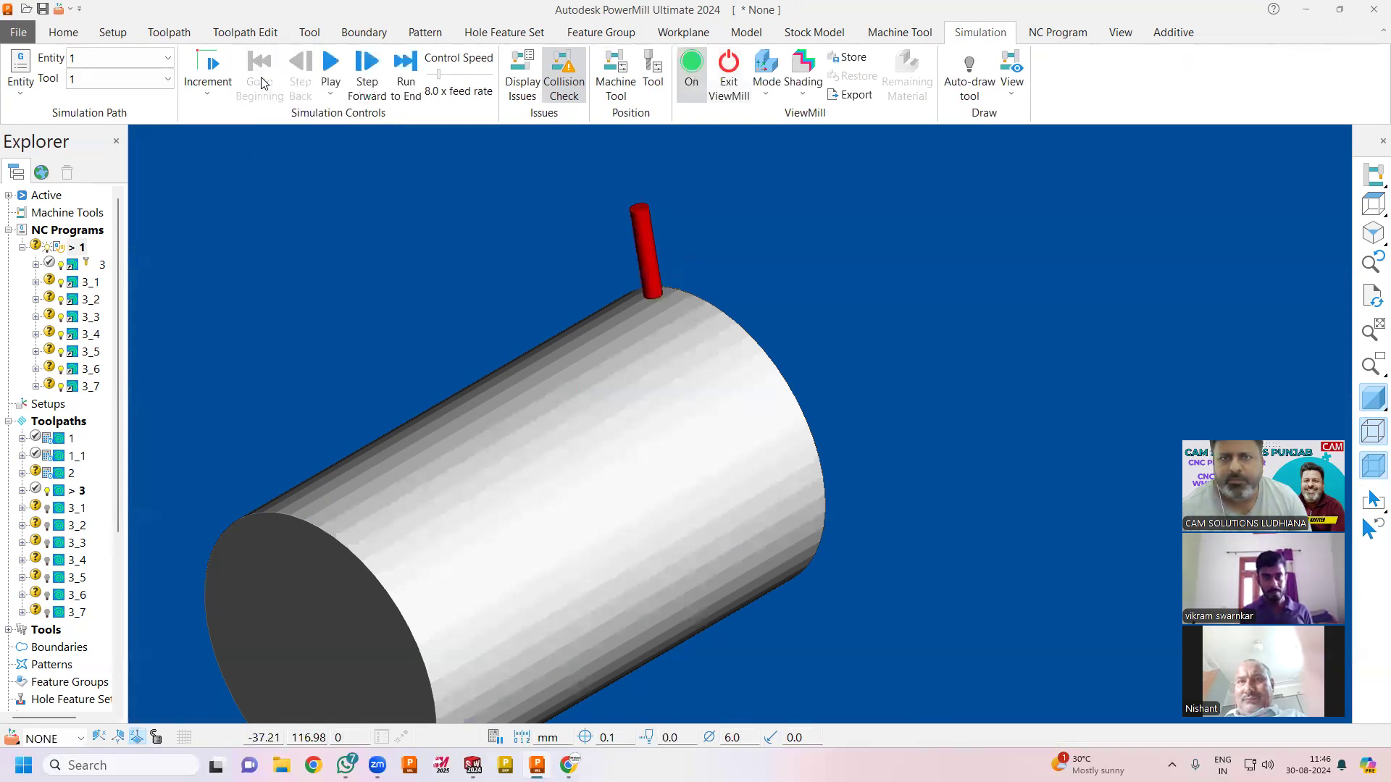
{"action": "left_click", "coordinate": [331, 69]}
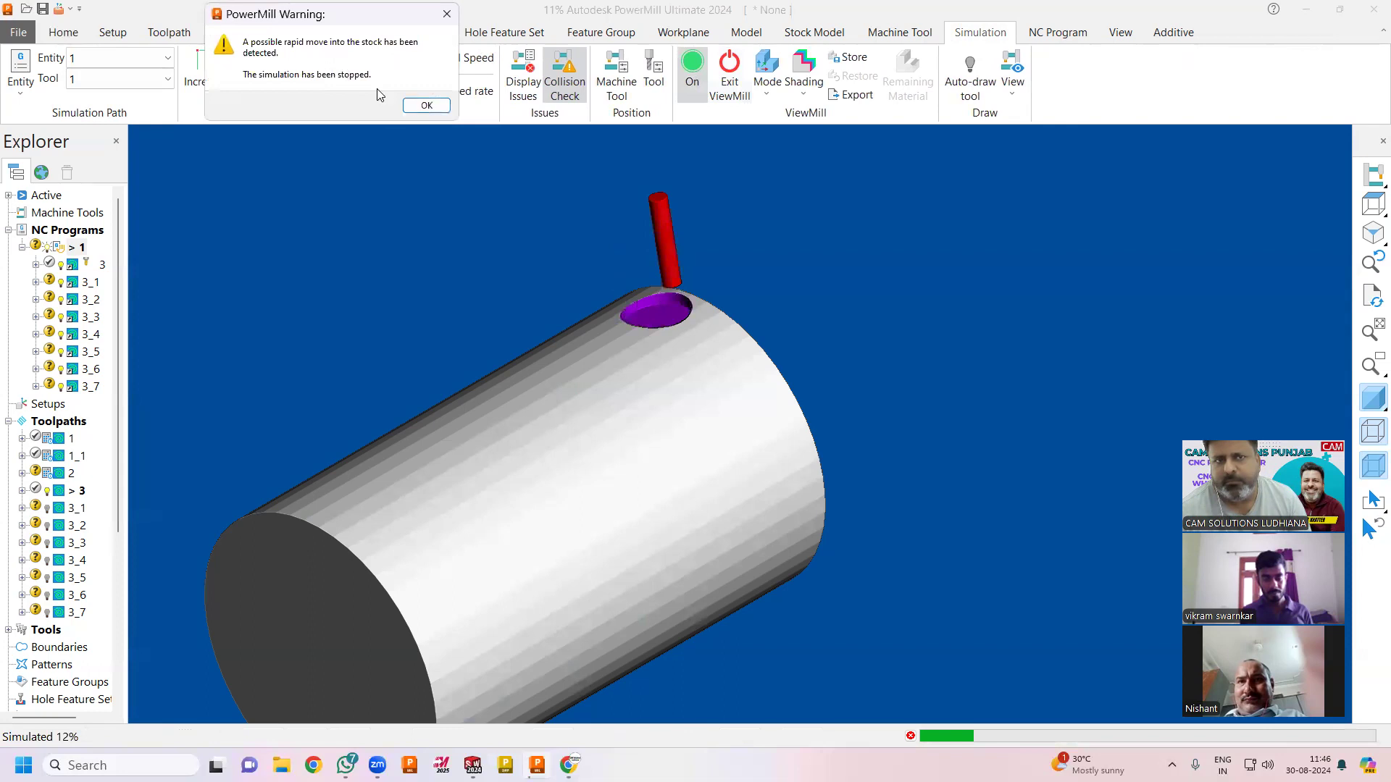
Step: Turn off collision checking for the simulation and exit ViewMill, halting the stock simulation
{"action": "left_click", "coordinate": [424, 106]}
{"action": "left_click", "coordinate": [572, 85]}
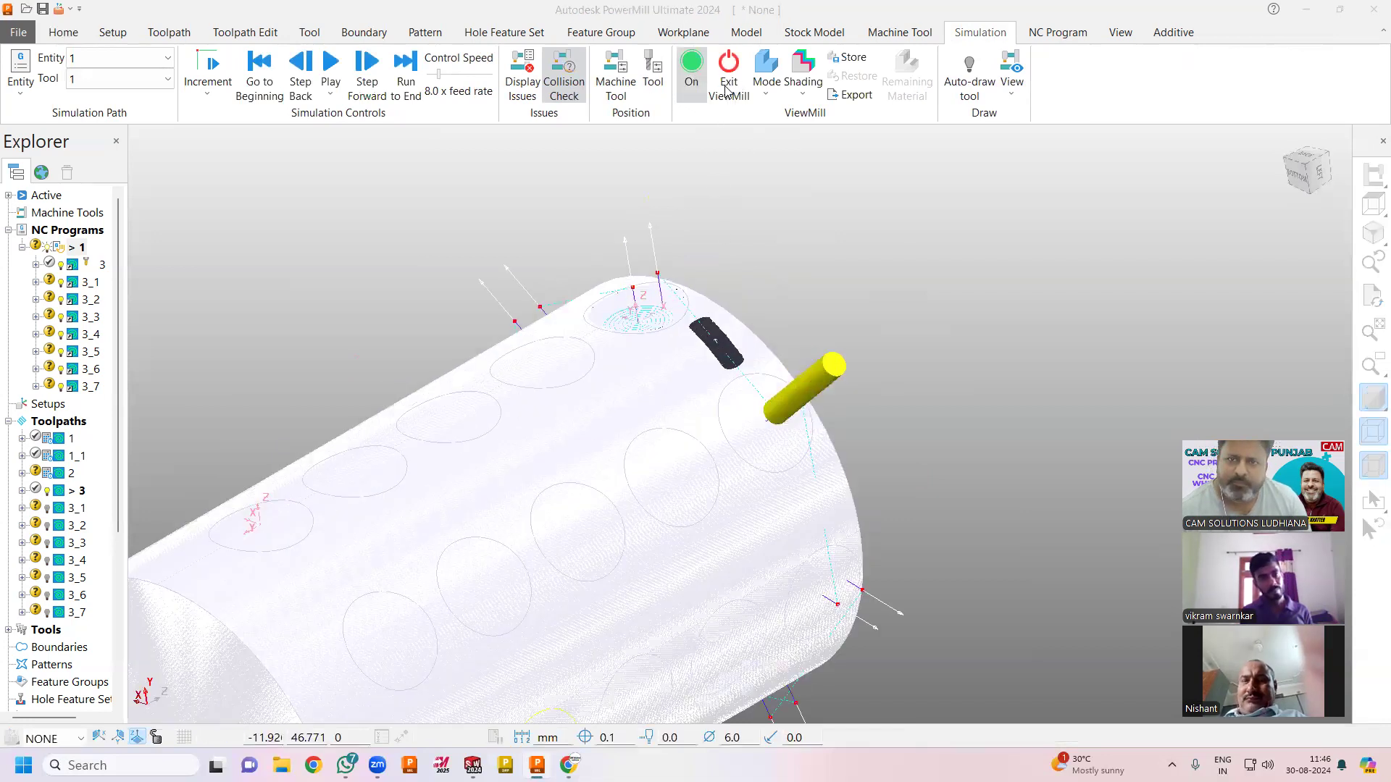
{"action": "left_click", "coordinate": [728, 85]}
{"action": "left_click", "coordinate": [689, 147]}
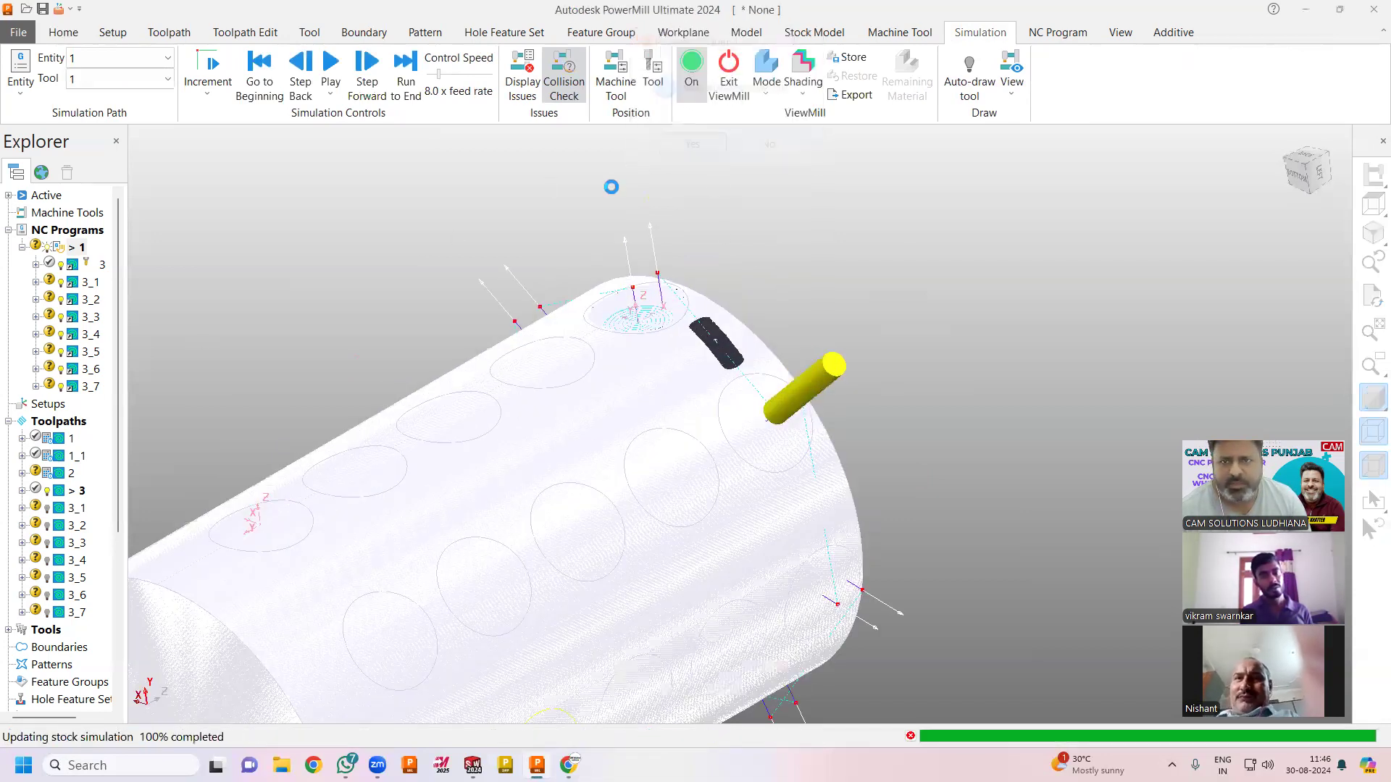
Step: Edit toolpath 3's rapid moves, setting the cylindrical safe area's rapid radius to 60, and recalculate the toolpath
{"action": "right_click", "coordinate": [66, 492]}
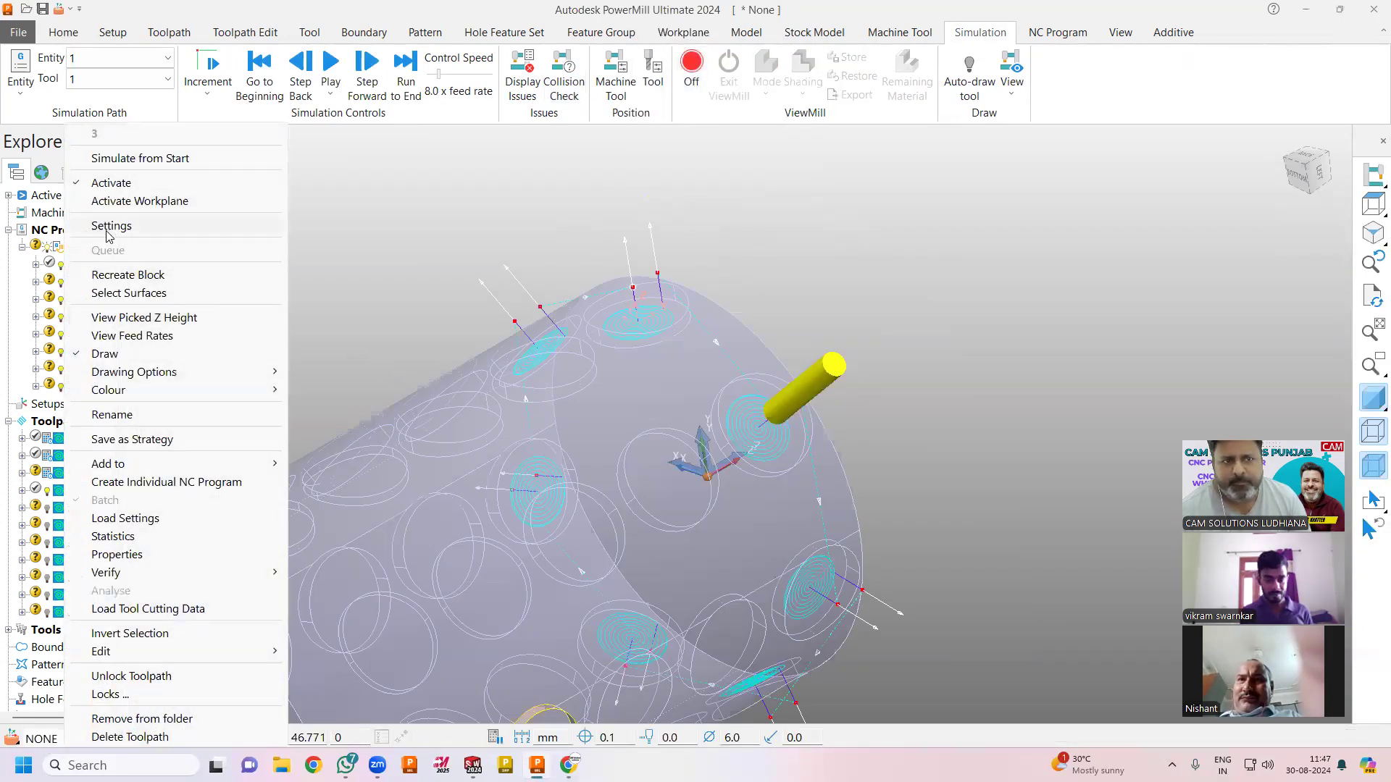
{"action": "left_click", "coordinate": [107, 227]}
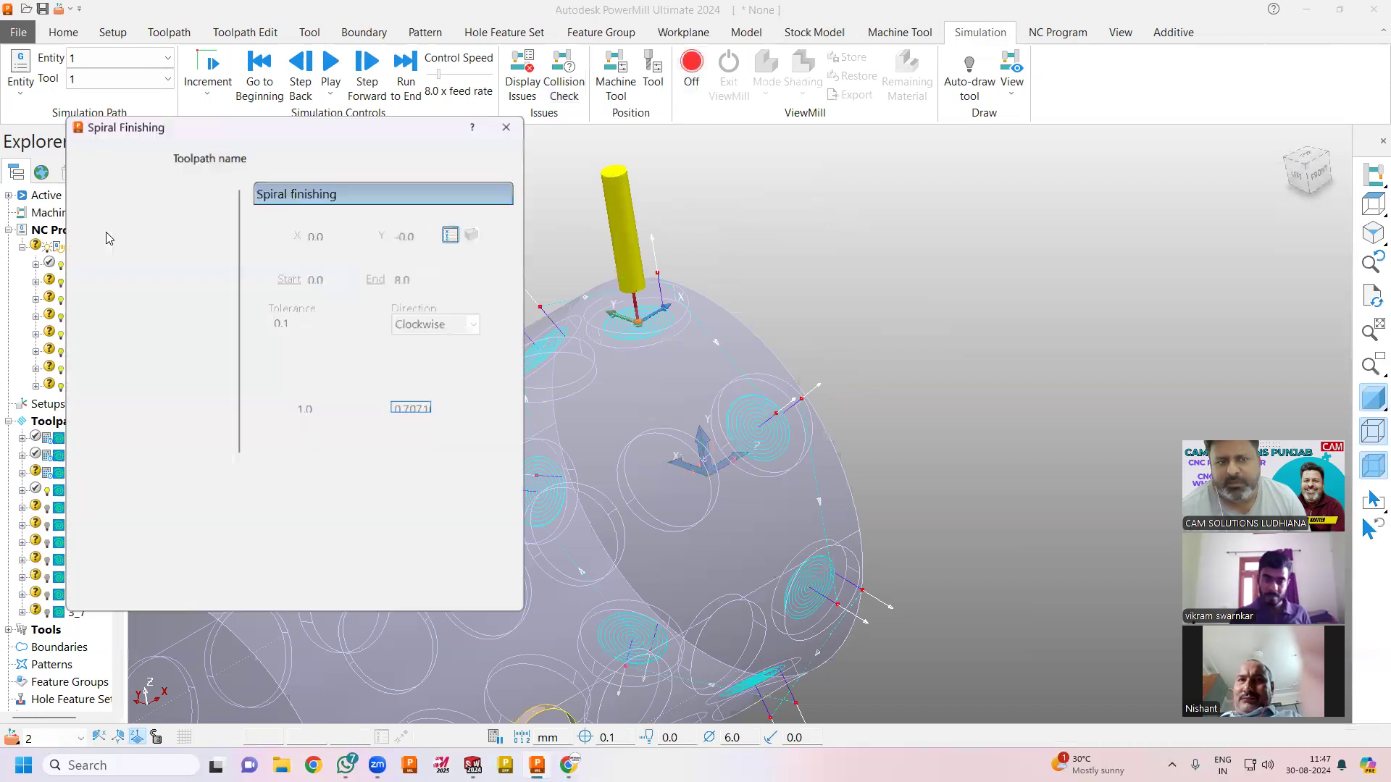
{"action": "left_click", "coordinate": [85, 157]}
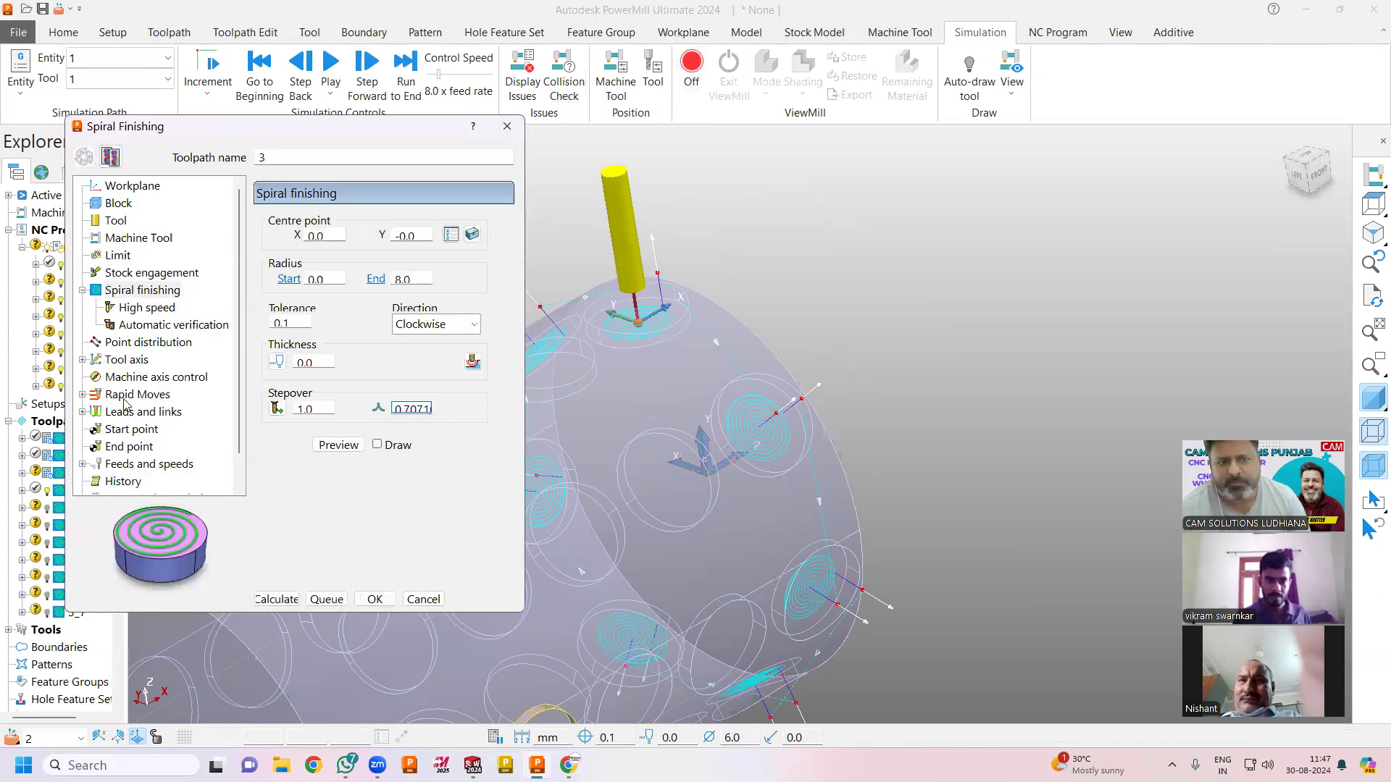
{"action": "left_click", "coordinate": [148, 398]}
{"action": "double_click", "coordinate": [454, 373]}
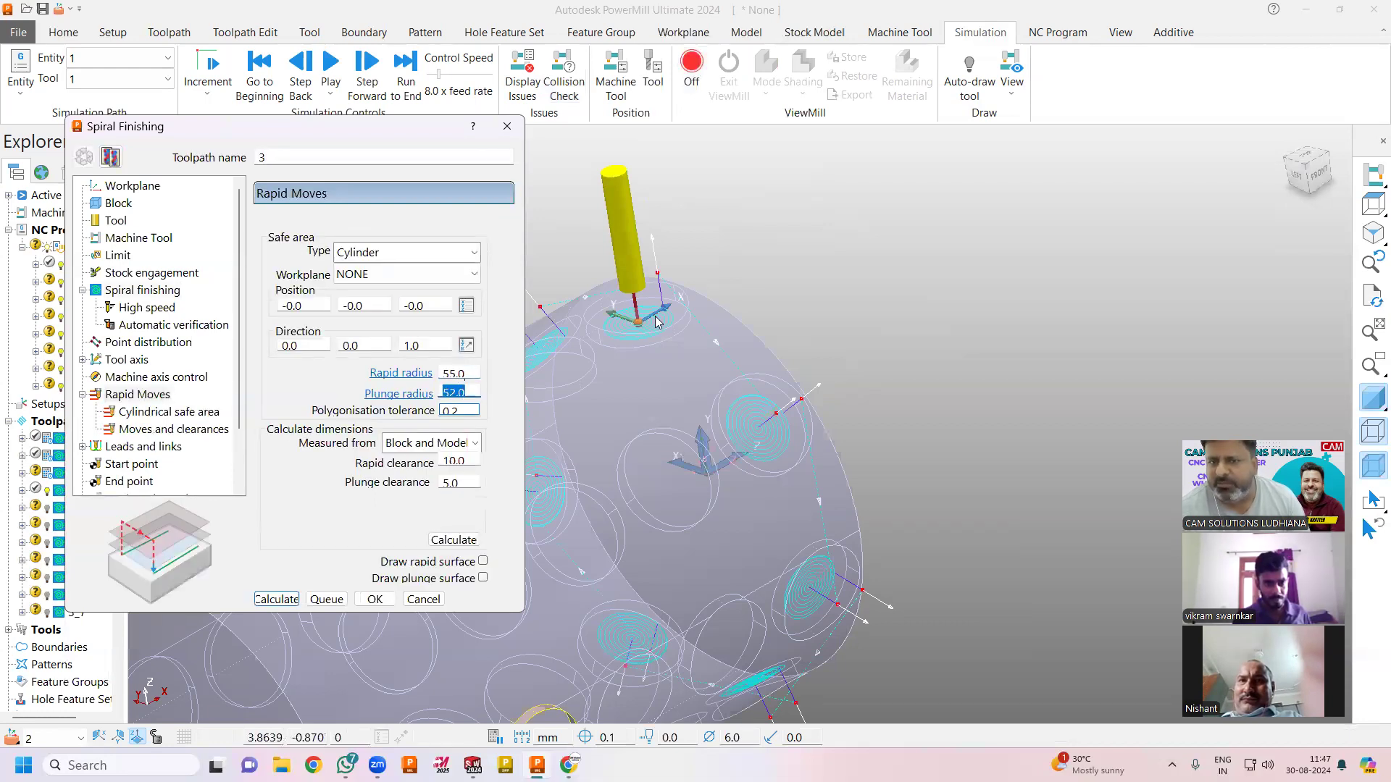
{"action": "double_click", "coordinate": [459, 374]}
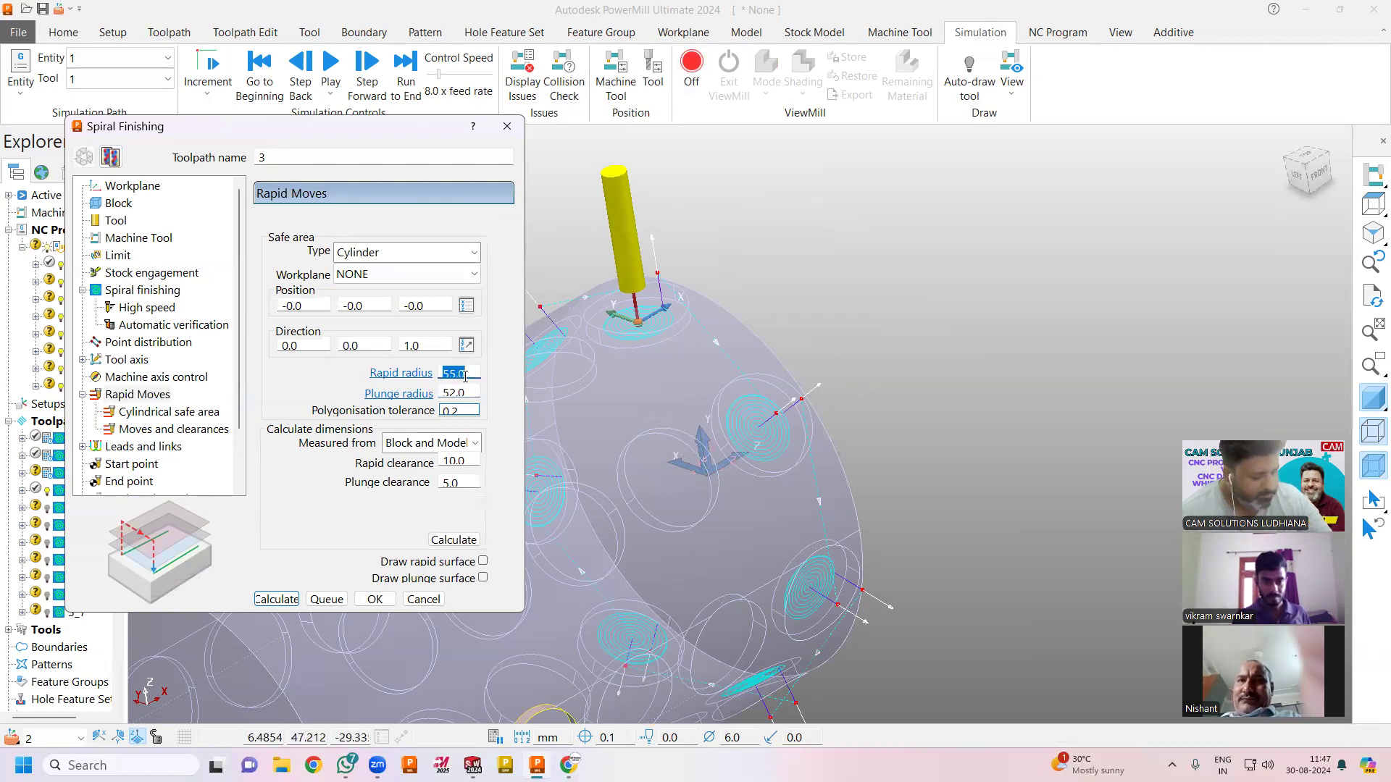
{"action": "double_click", "coordinate": [466, 393]}
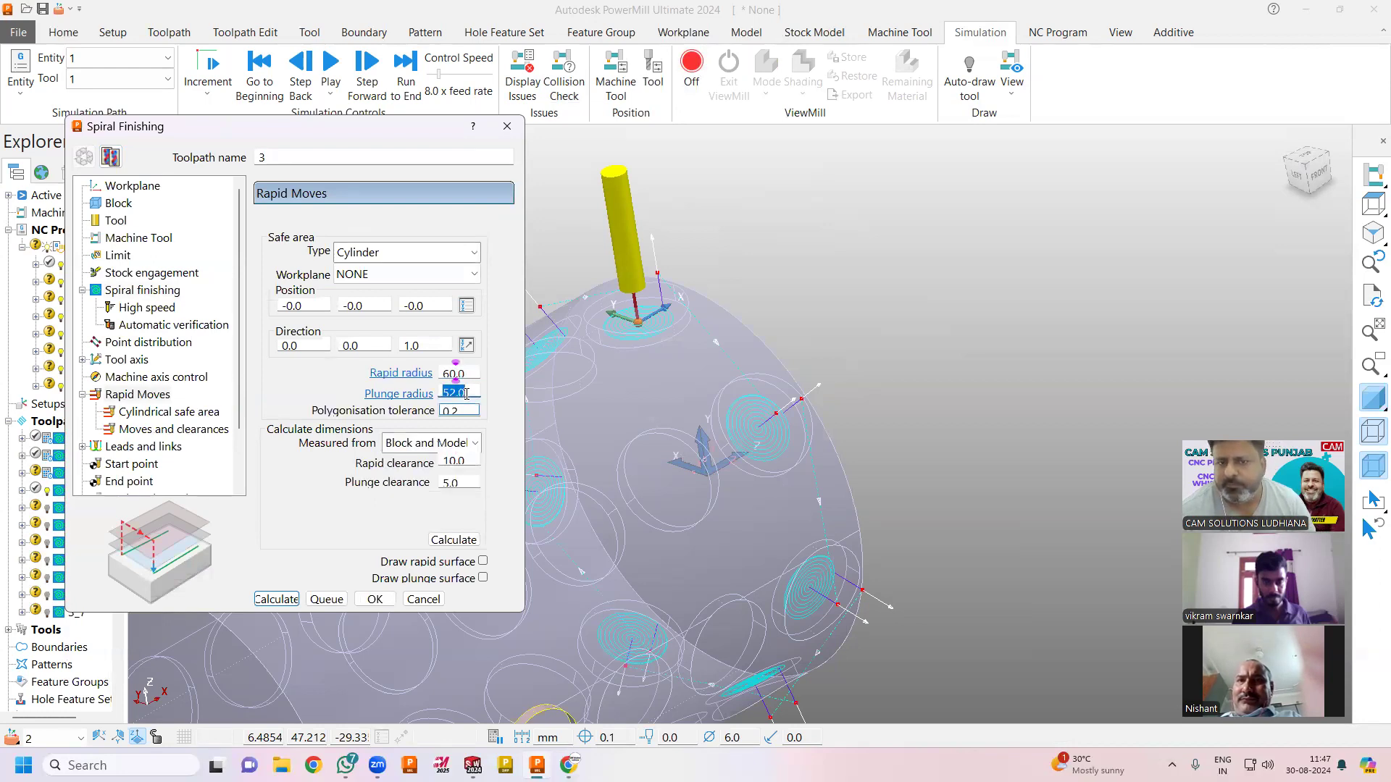
{"action": "double_click", "coordinate": [468, 374]}
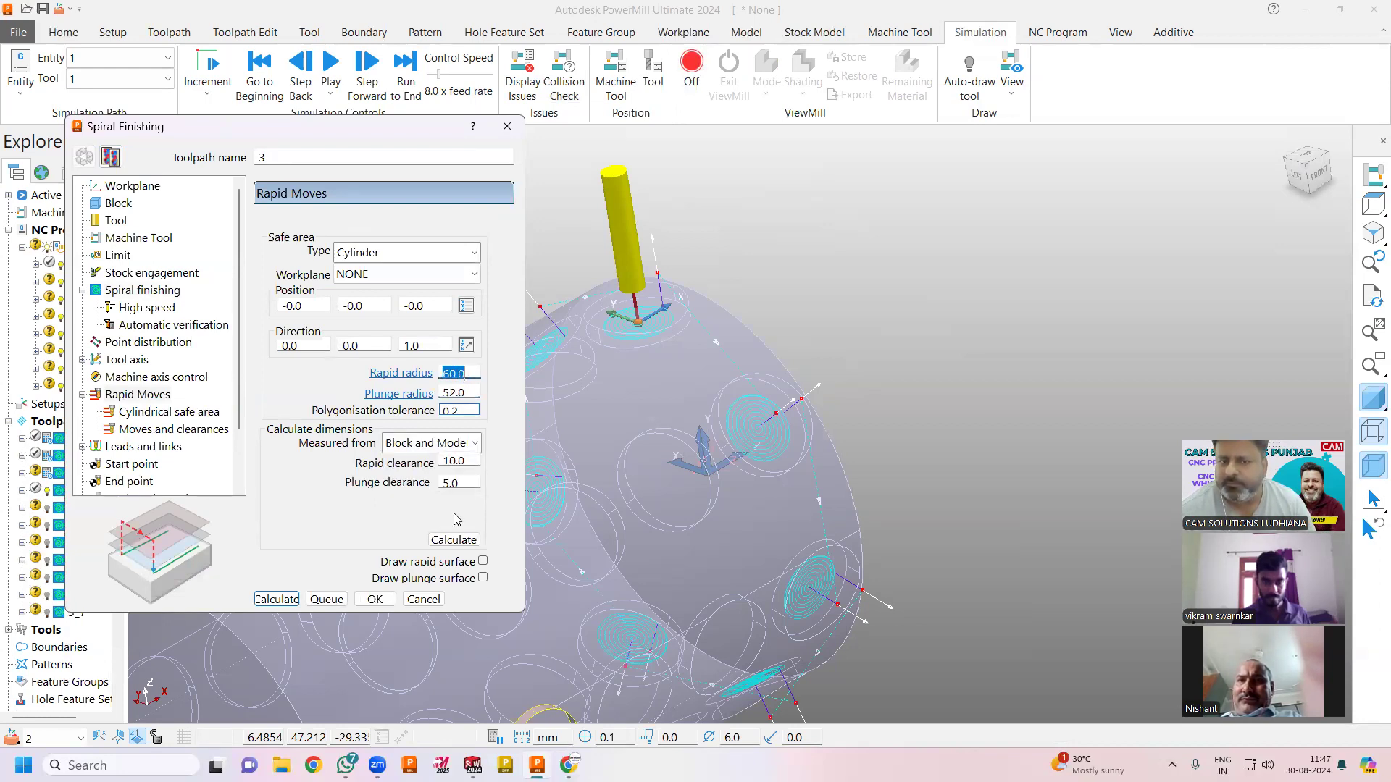
{"action": "left_click", "coordinate": [279, 601]}
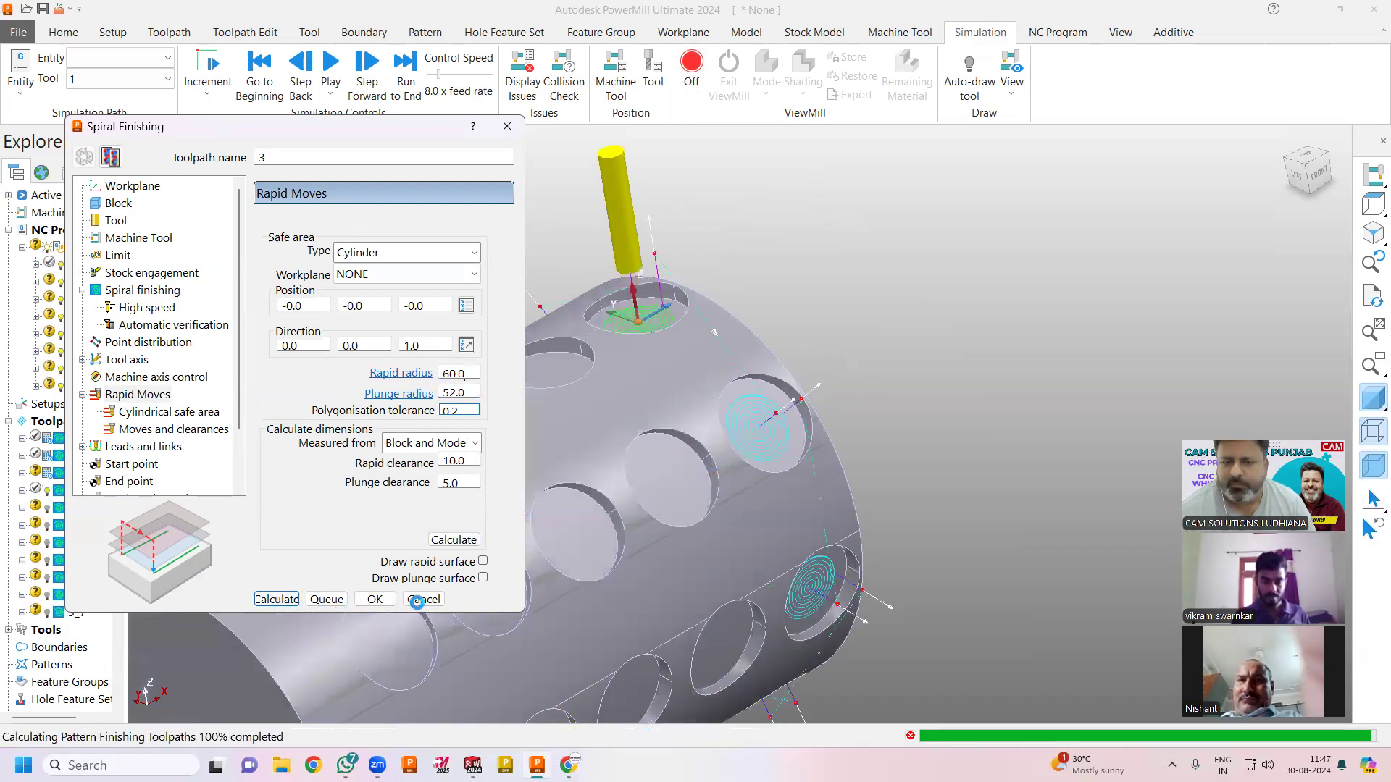
{"action": "left_click", "coordinate": [423, 600]}
Step: Apply the current rapid moves to the toolpath copies 3_1 through 3_7 together
{"action": "middle_click_drag", "start_coordinate": [710, 512], "coordinate": [703, 391]}
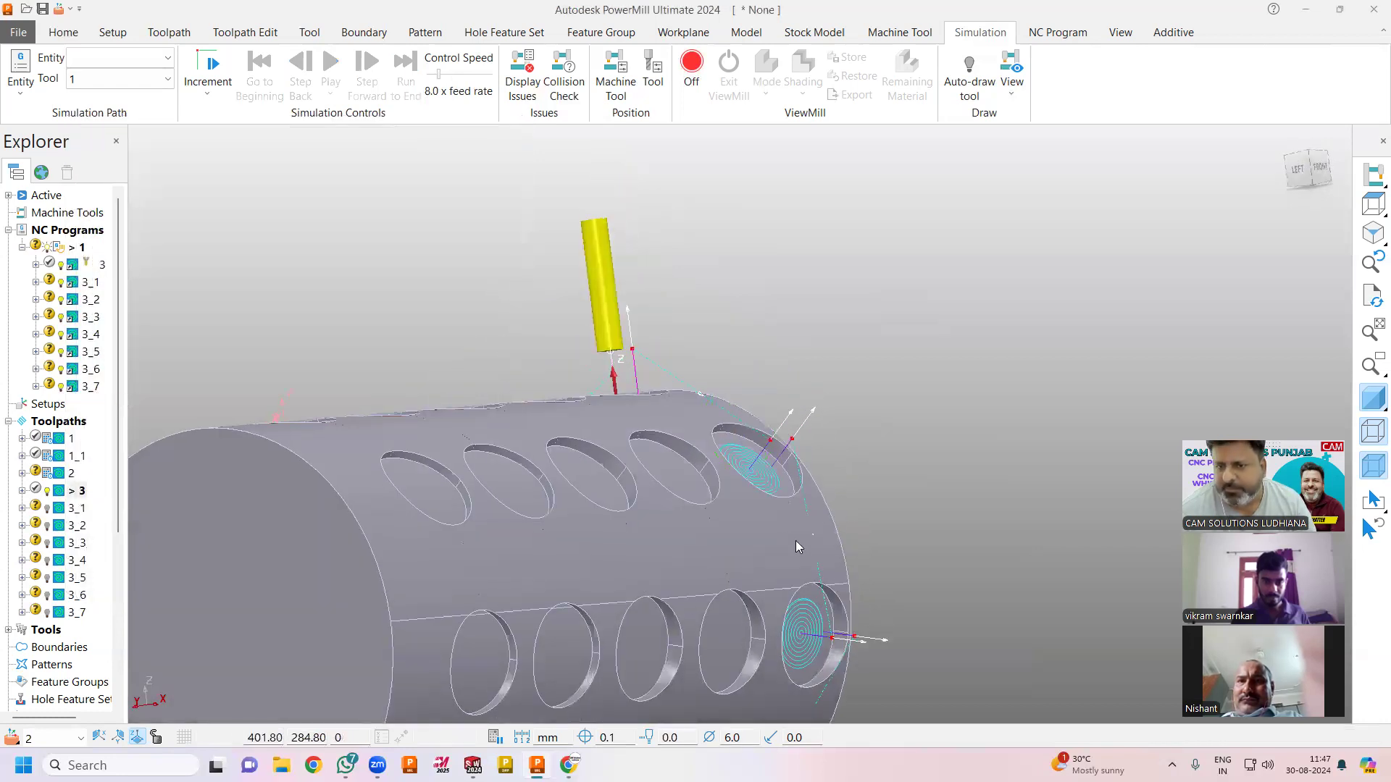
{"action": "left_click", "coordinate": [75, 507]}
{"action": "left_click", "coordinate": [77, 542], "text": "ctrl"}
{"action": "left_click", "coordinate": [76, 560], "text": "ctrl"}
{"action": "left_click", "coordinate": [76, 578], "text": "ctrl"}
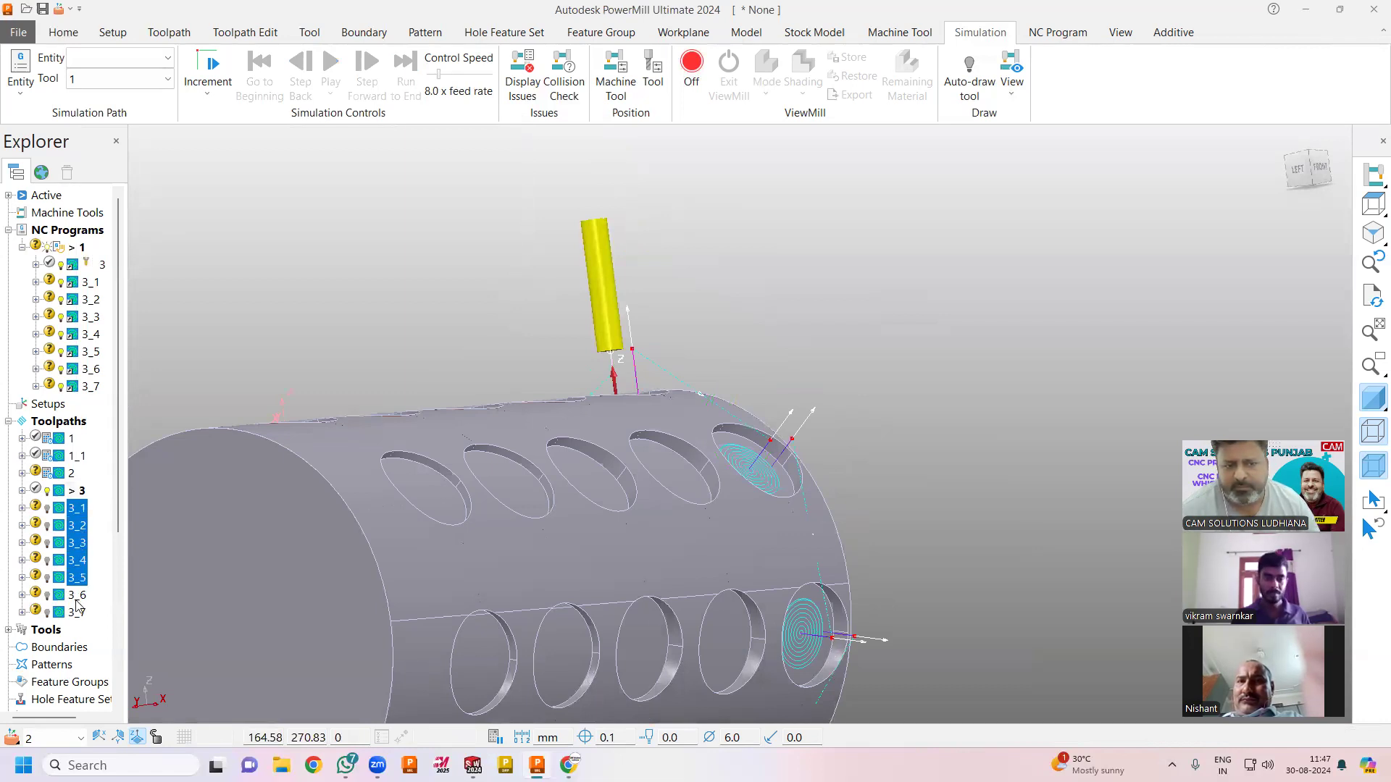
{"action": "right_click", "coordinate": [80, 615]}
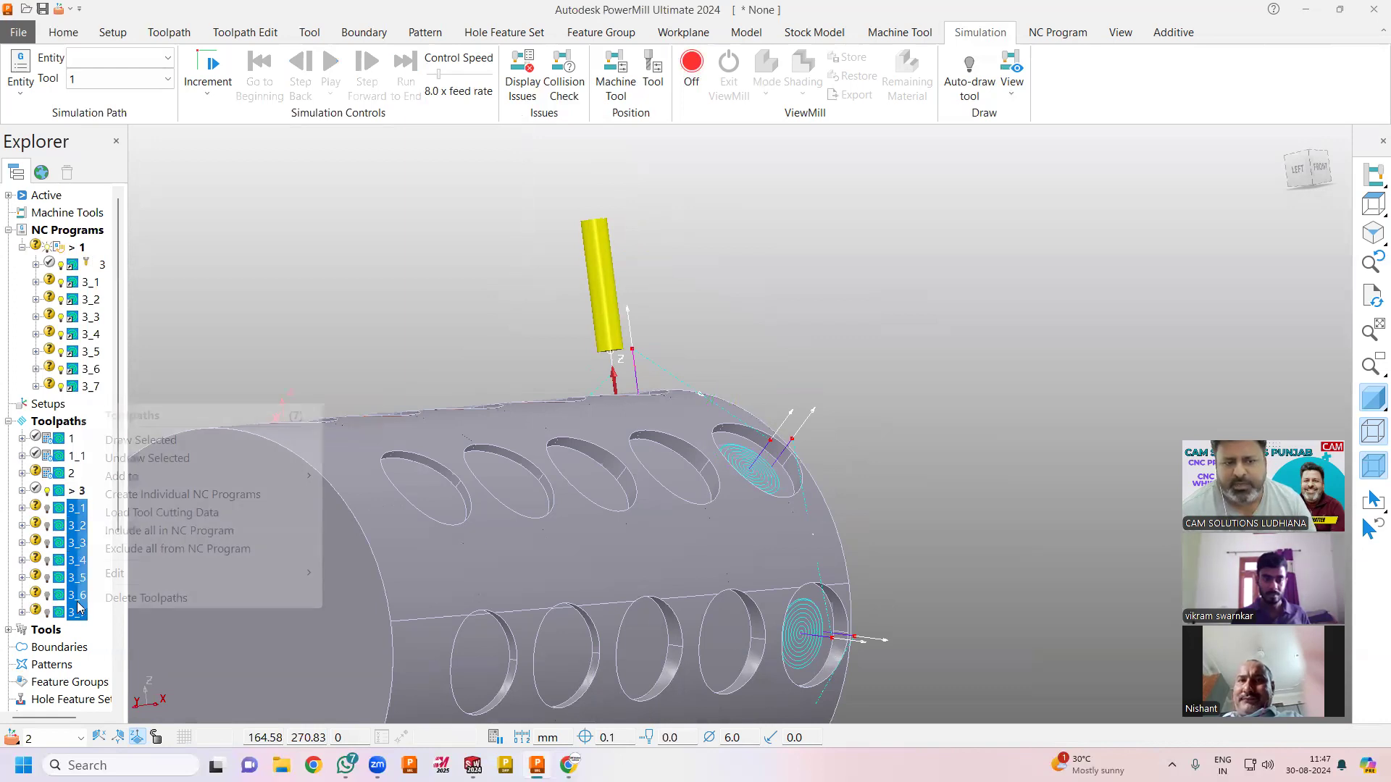
{"action": "mouse_move", "coordinate": [173, 483]}
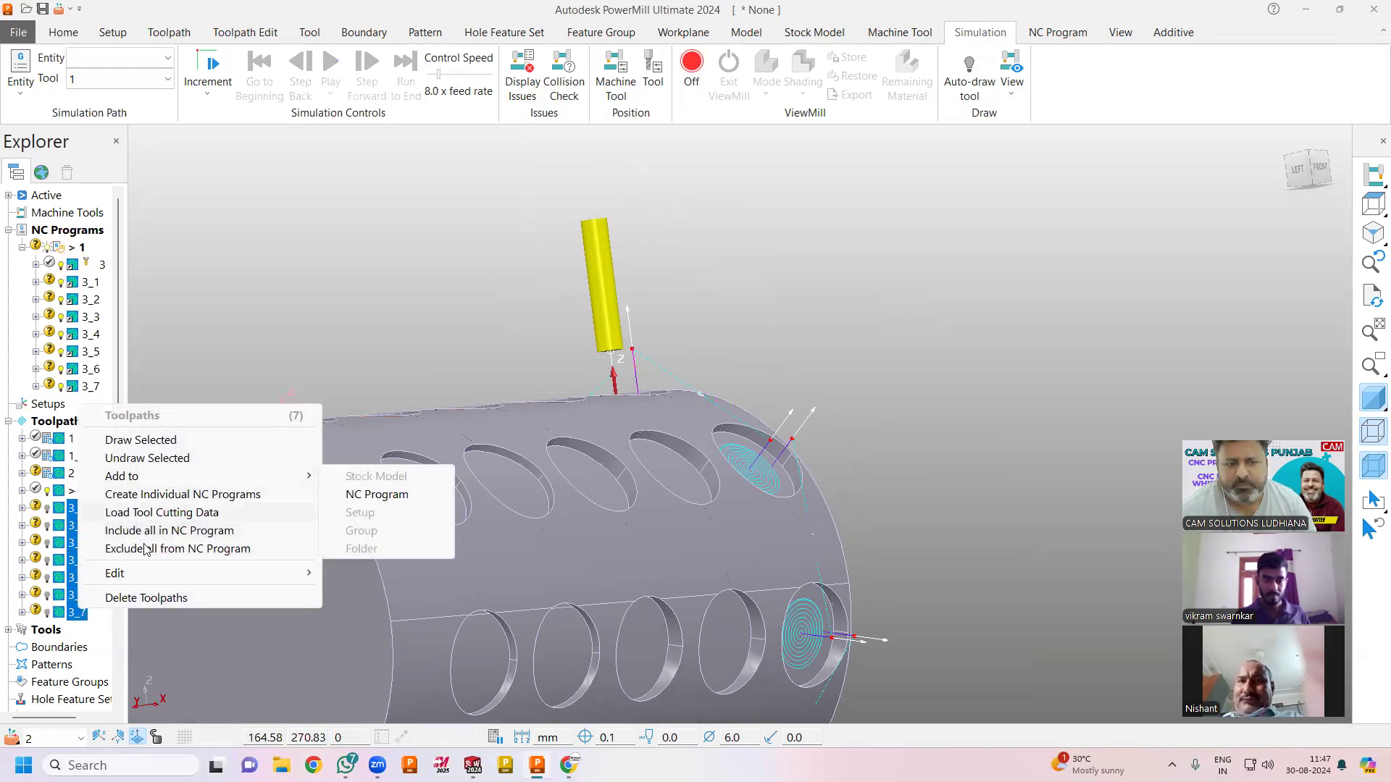
{"action": "mouse_move", "coordinate": [166, 573]}
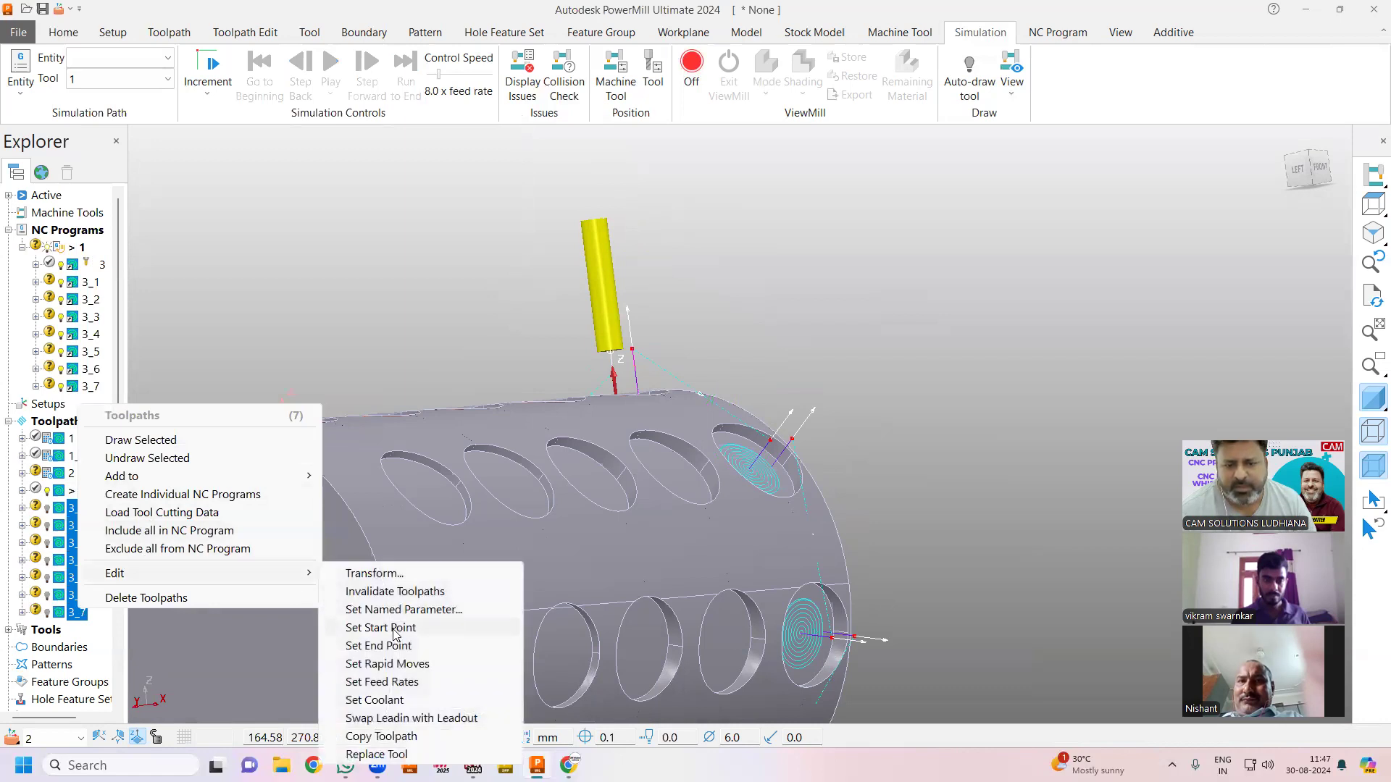
{"action": "left_click", "coordinate": [414, 665]}
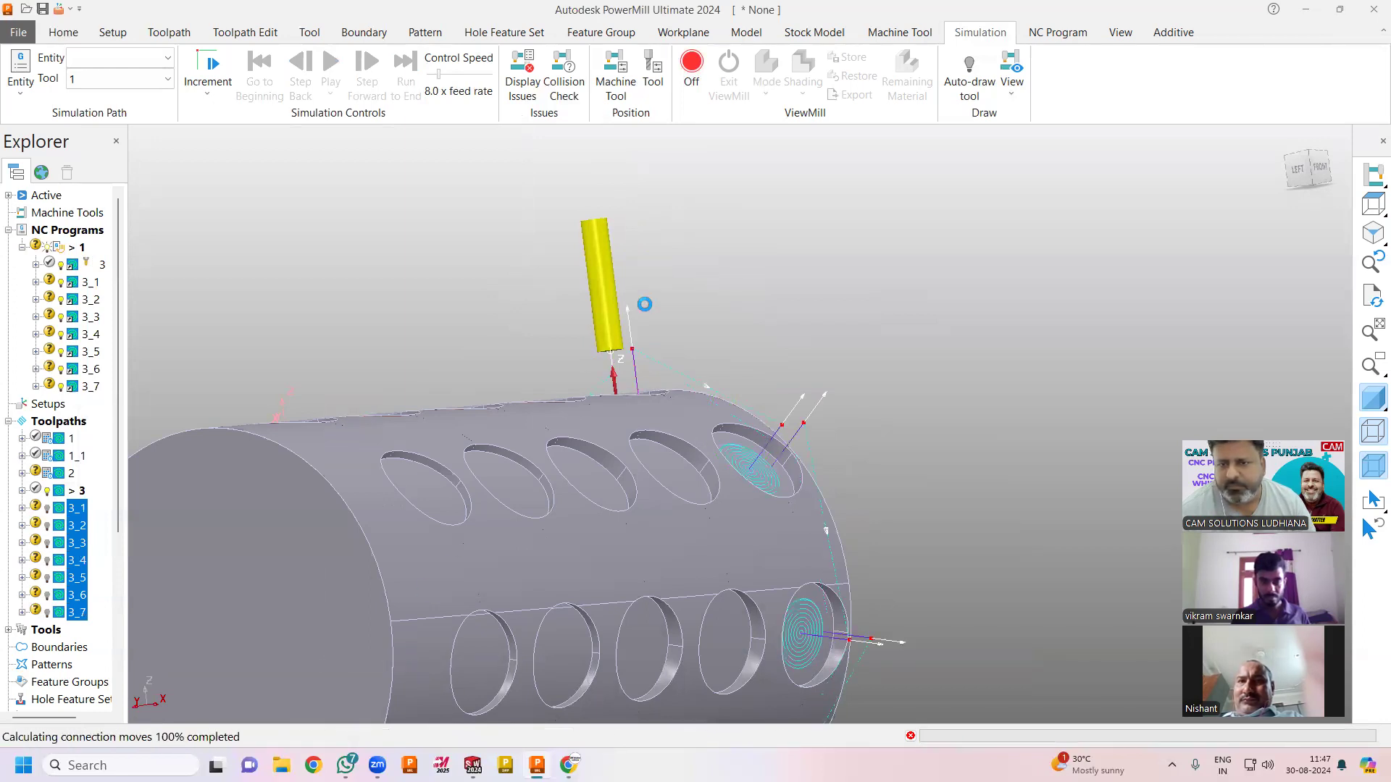
Step: Simulate NC program 1 from the start in ViewMill with the Fixed direction mode, and exit ViewMill after the run
{"action": "scroll", "coordinate": [840, 258], "scroll_direction": "down", "scroll_amount": 3}
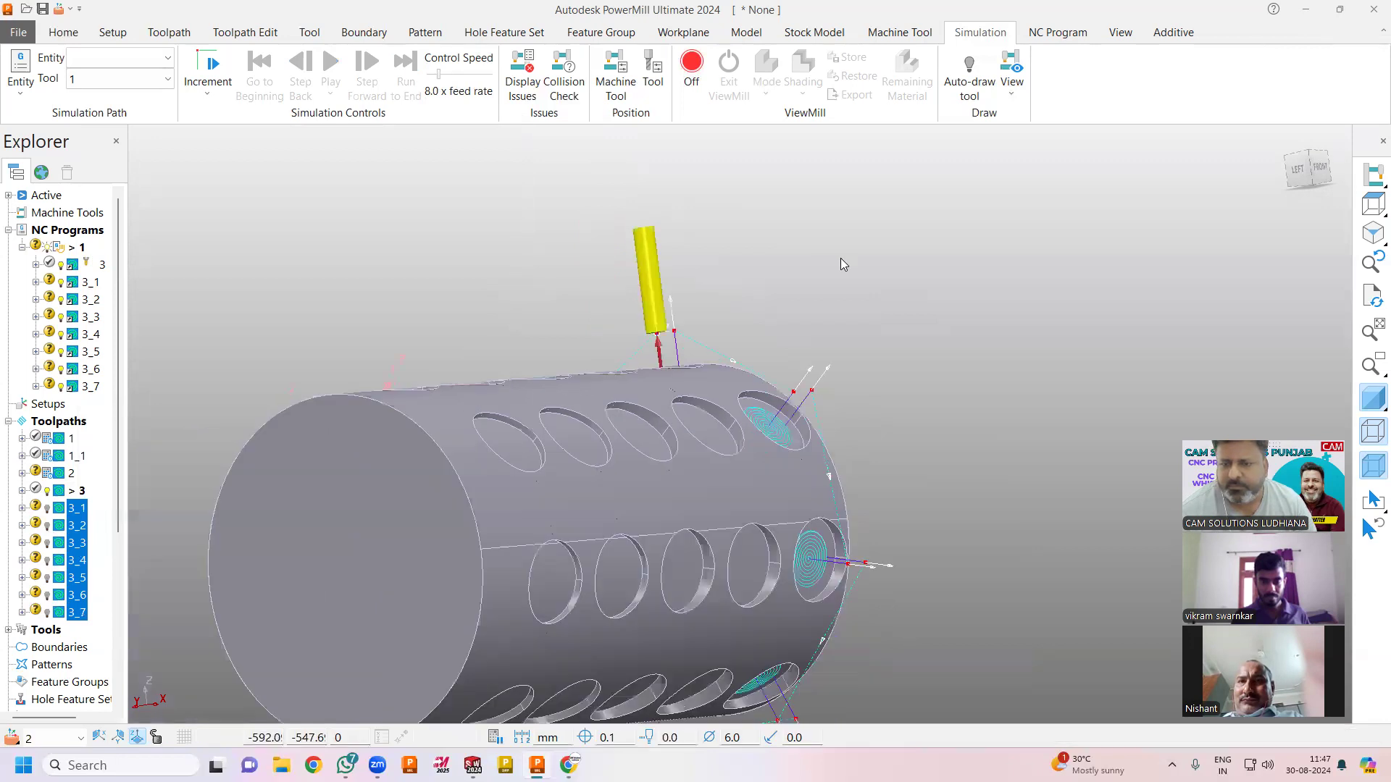
{"action": "middle_click_drag", "start_coordinate": [865, 314], "coordinate": [348, 379]}
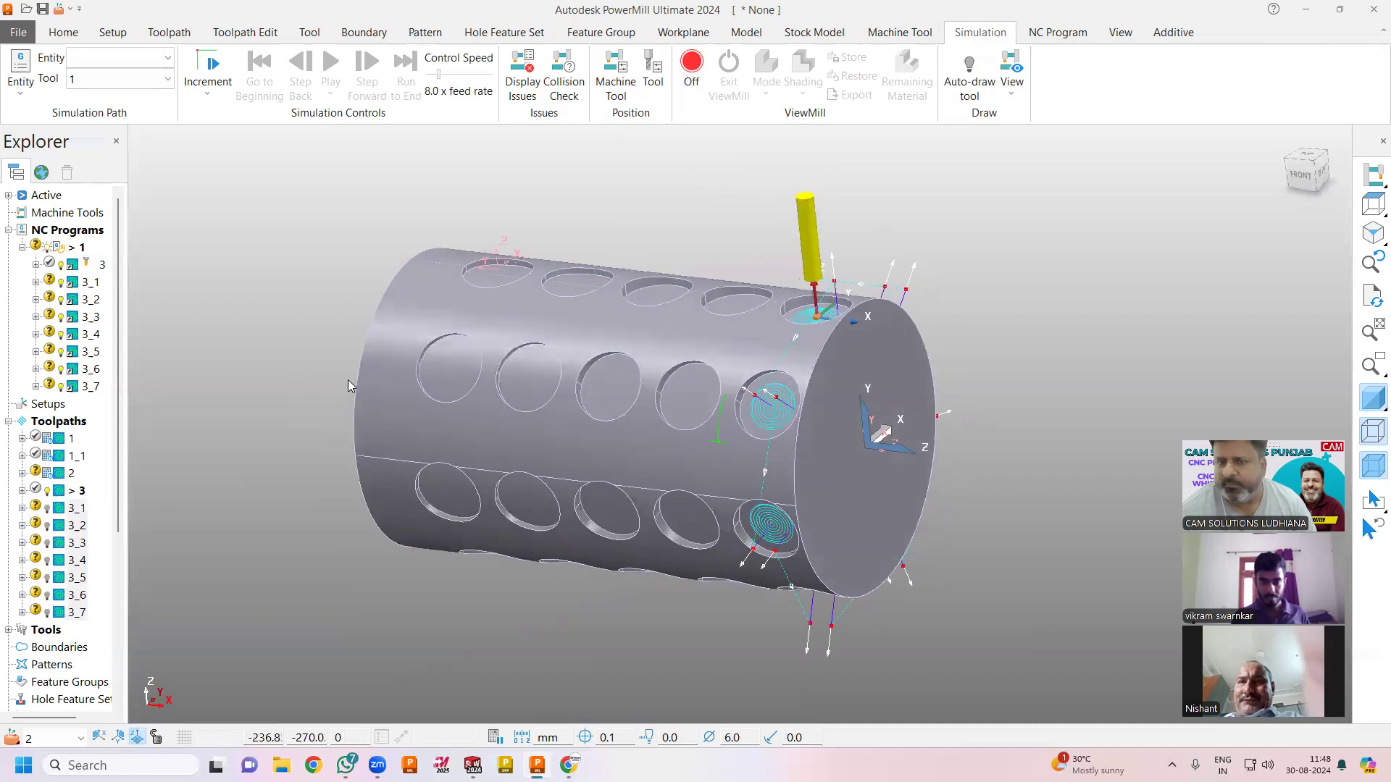
{"action": "right_click", "coordinate": [60, 247]}
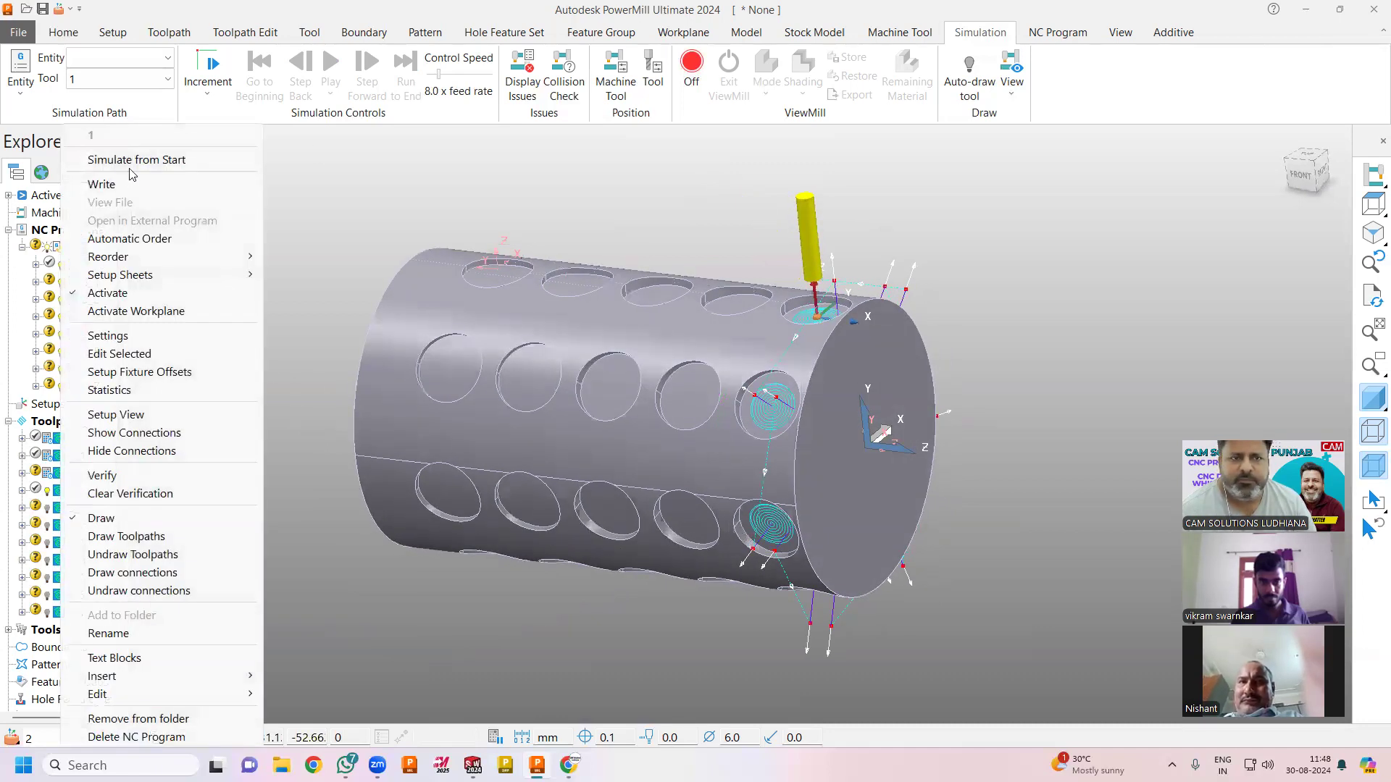
{"action": "left_click", "coordinate": [131, 162]}
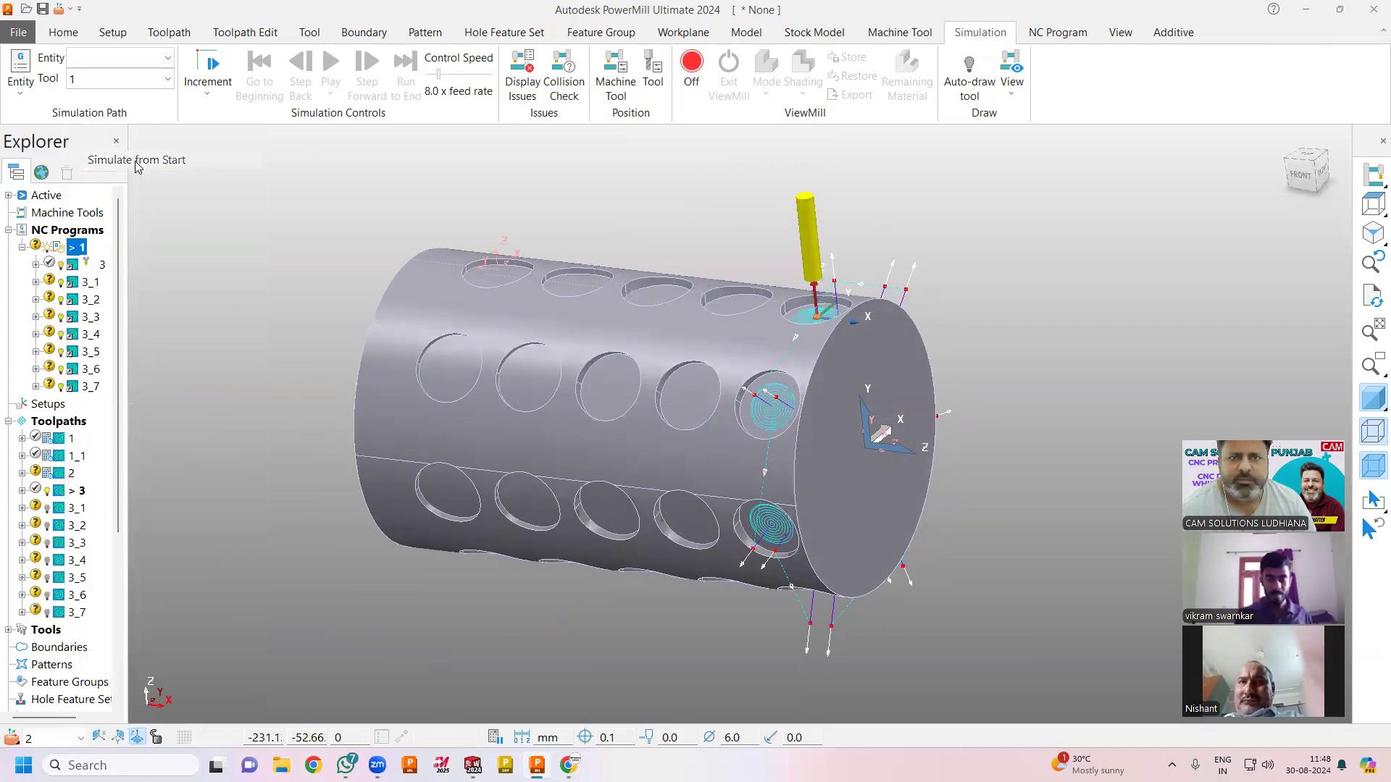
{"action": "left_click", "coordinate": [692, 67]}
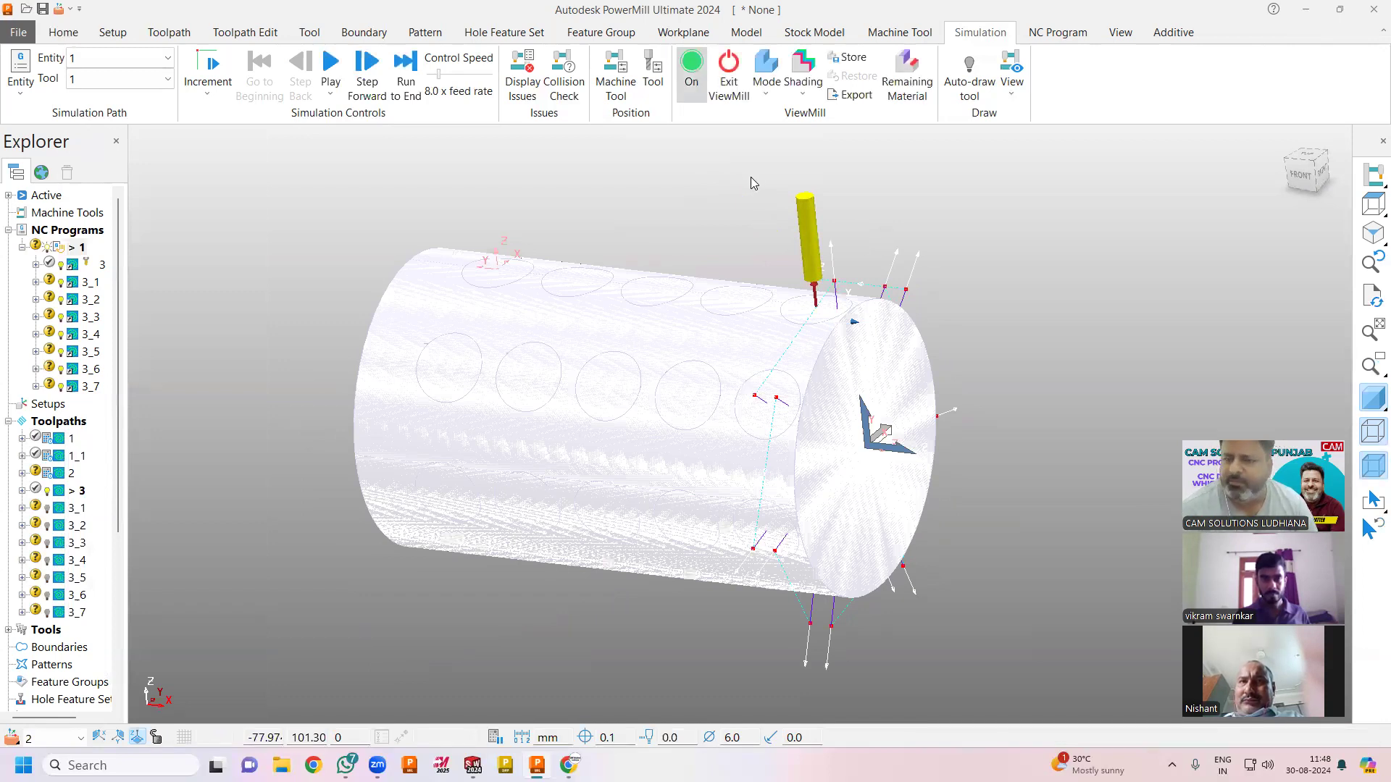
{"action": "left_click", "coordinate": [766, 86]}
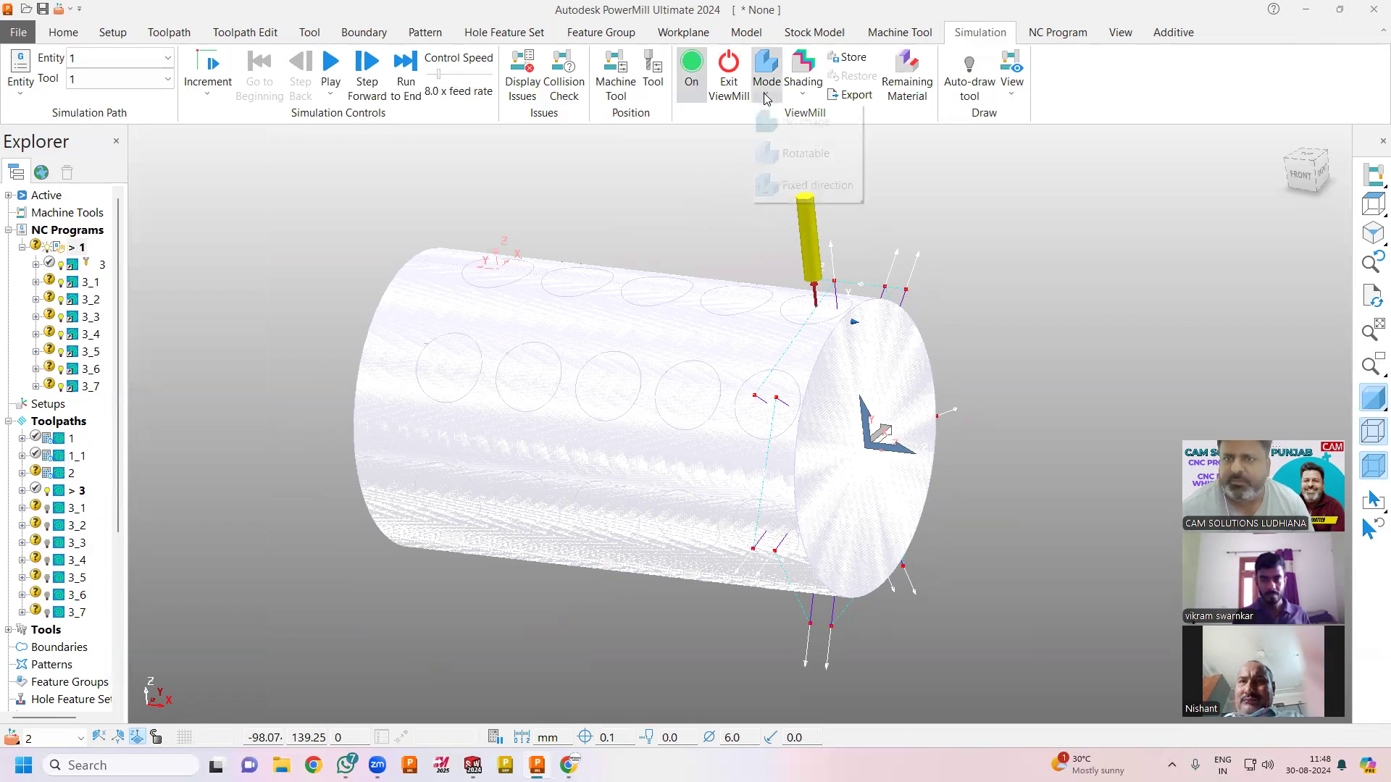
{"action": "left_click", "coordinate": [793, 186]}
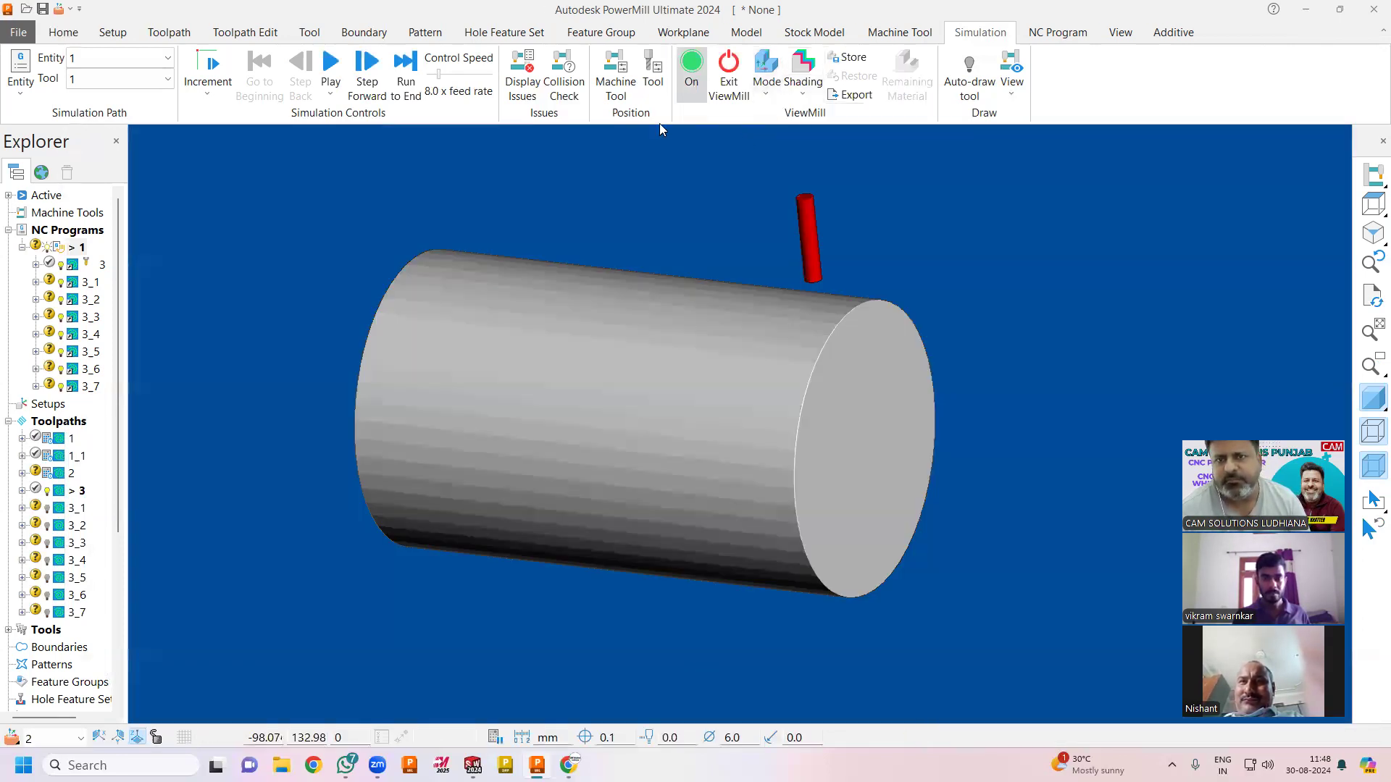
{"action": "left_click", "coordinate": [332, 67]}
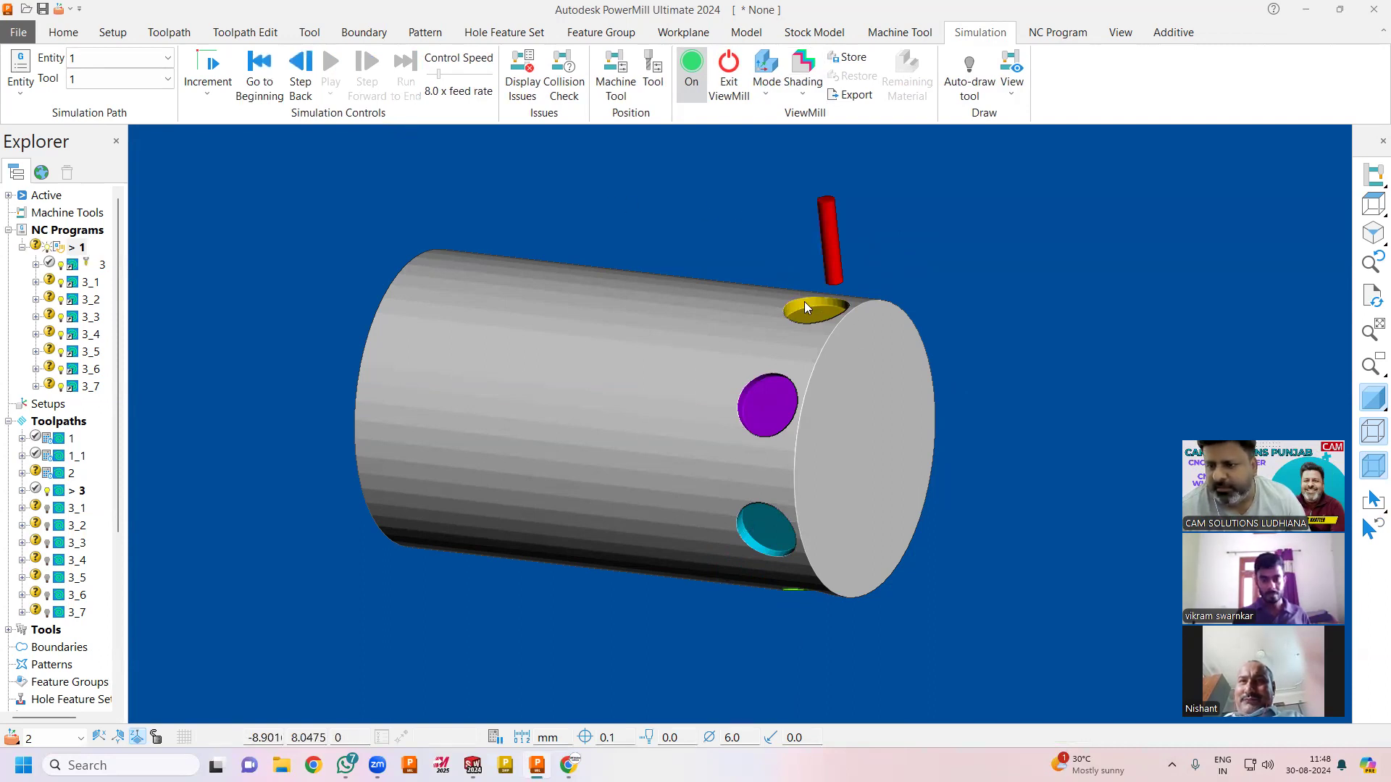
{"action": "left_click", "coordinate": [732, 91]}
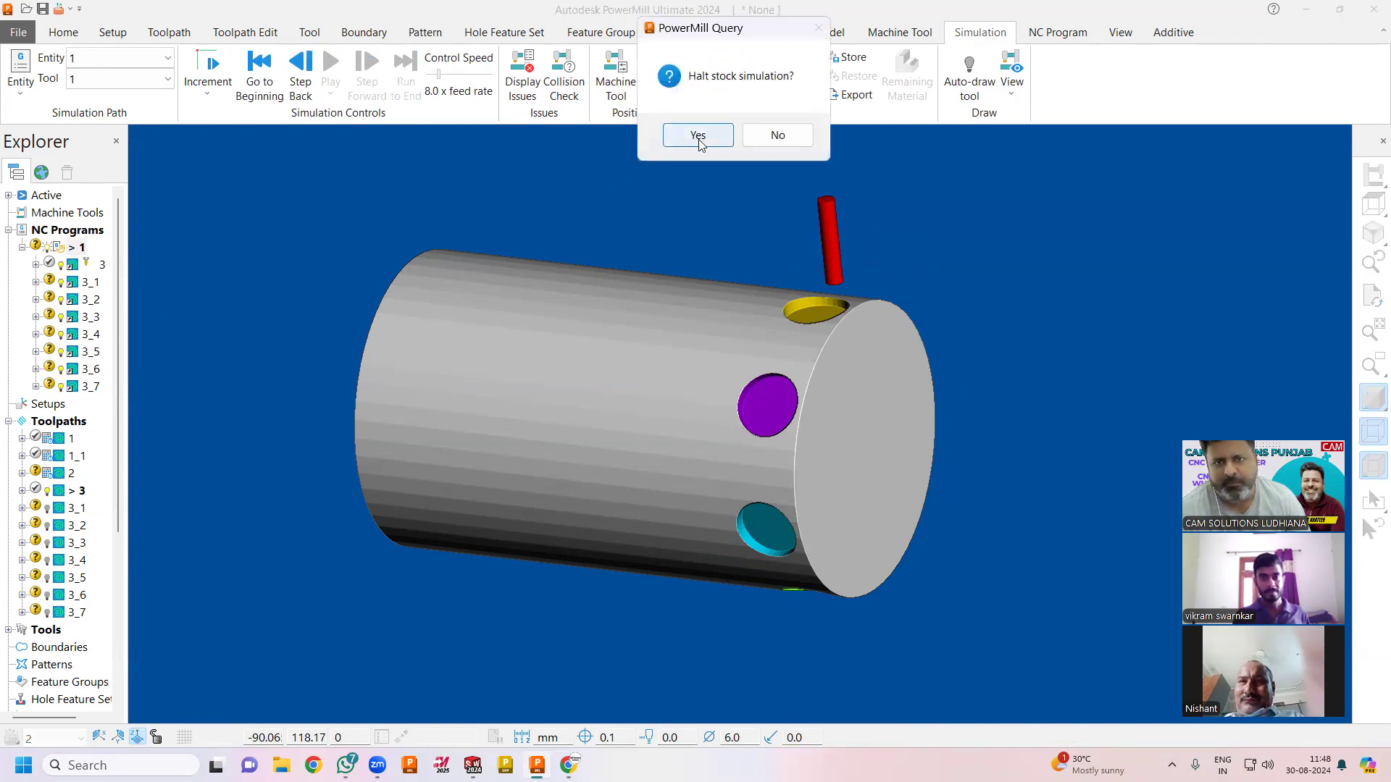
{"action": "left_click", "coordinate": [697, 134]}
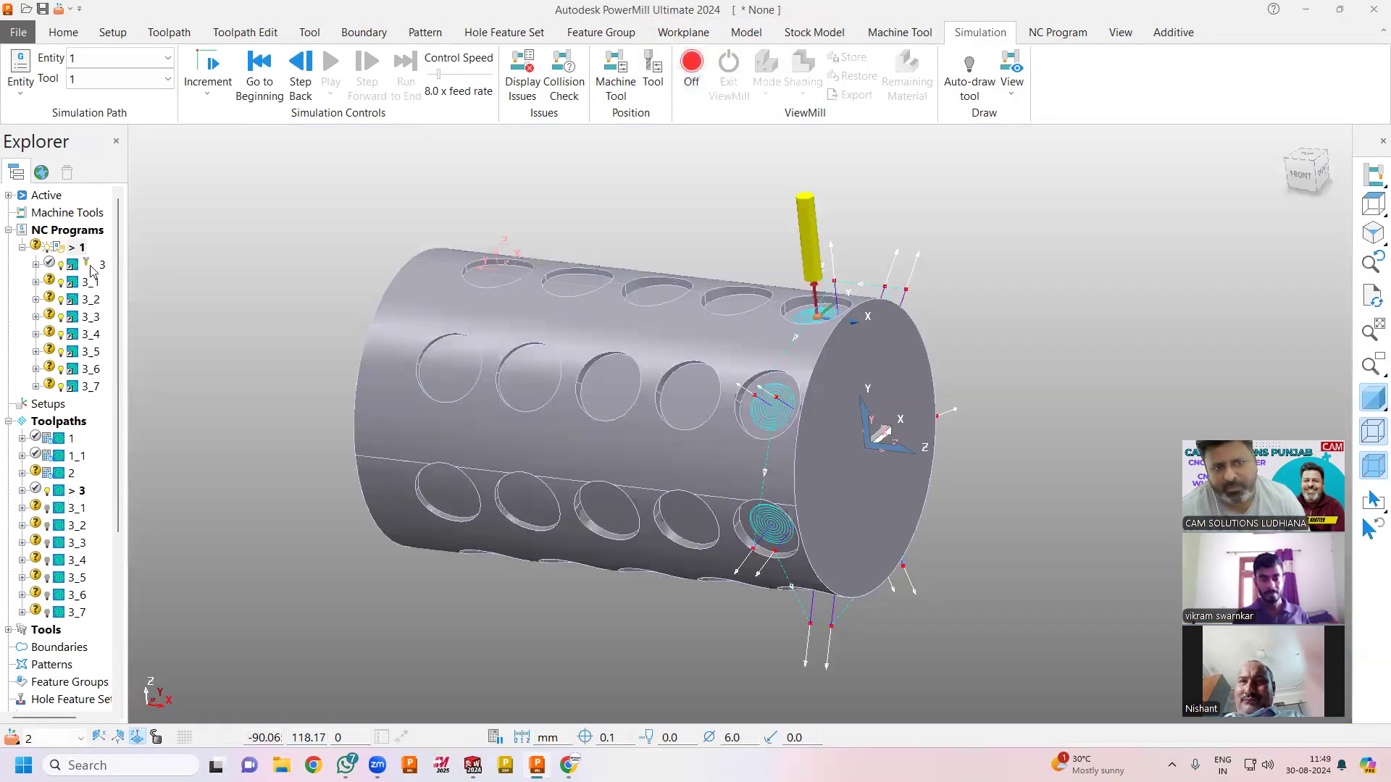
Step: Remove toolpath 3_1 from NC program 1
{"action": "left_click", "coordinate": [85, 284]}
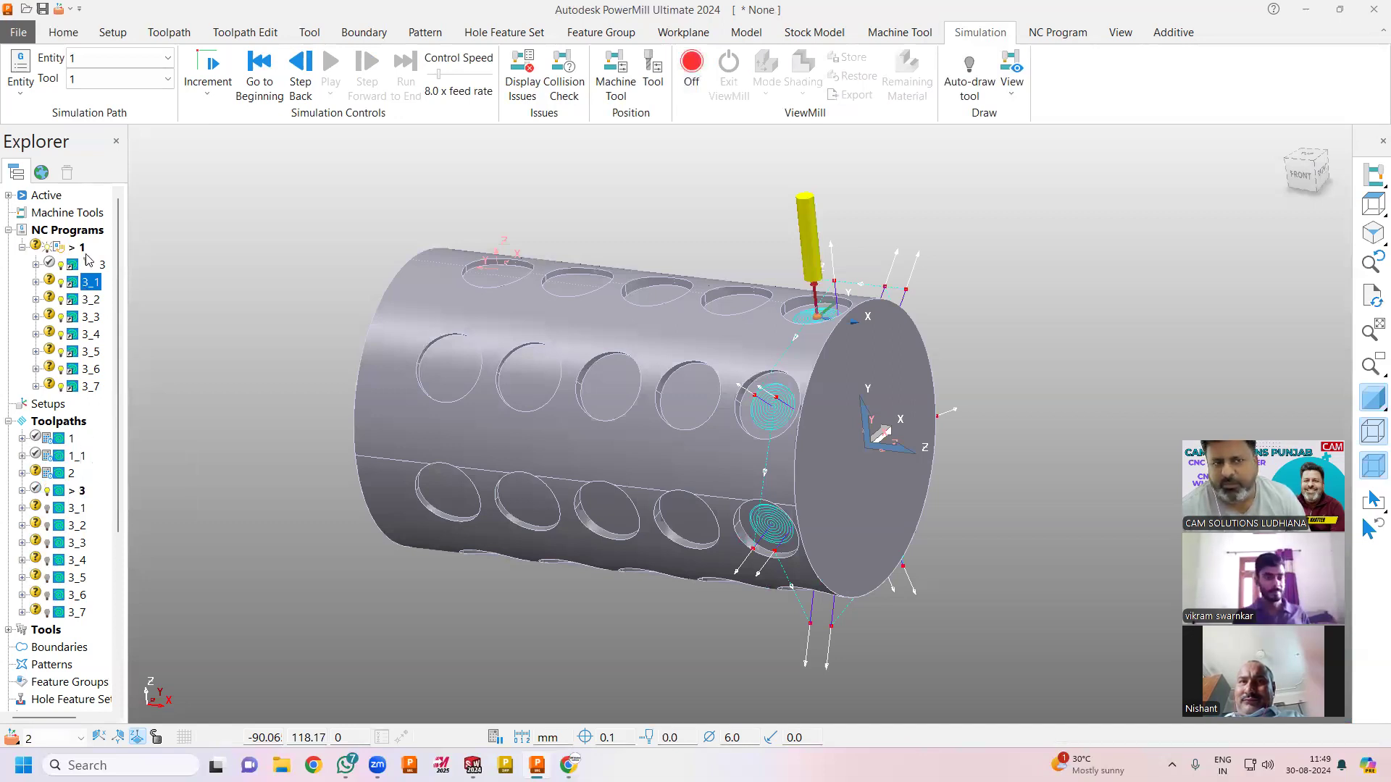
{"action": "right_click", "coordinate": [85, 291]}
{"action": "left_click", "coordinate": [114, 421]}
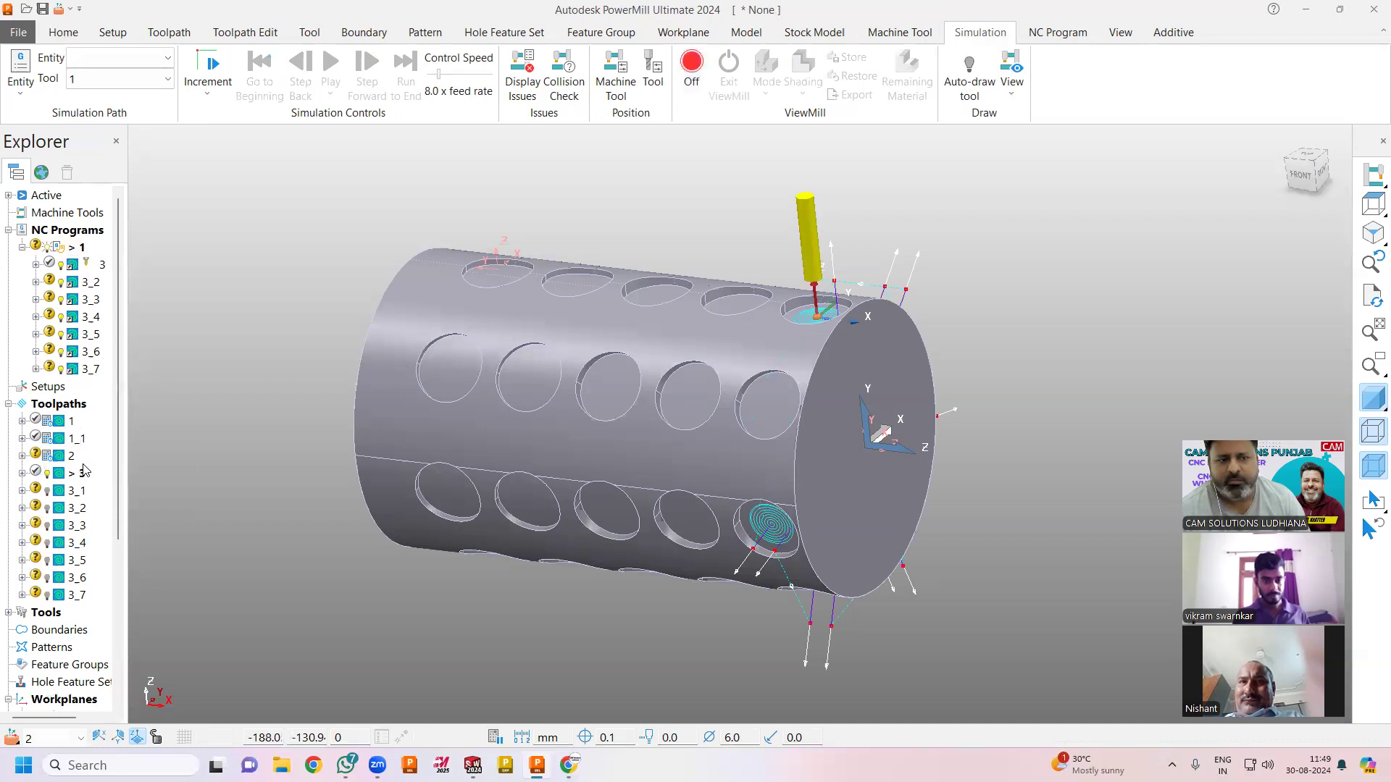
Step: Add toolpath 3_1 back to NC program 1 and reorder it to run directly after toolpath 3
{"action": "right_click", "coordinate": [75, 491]}
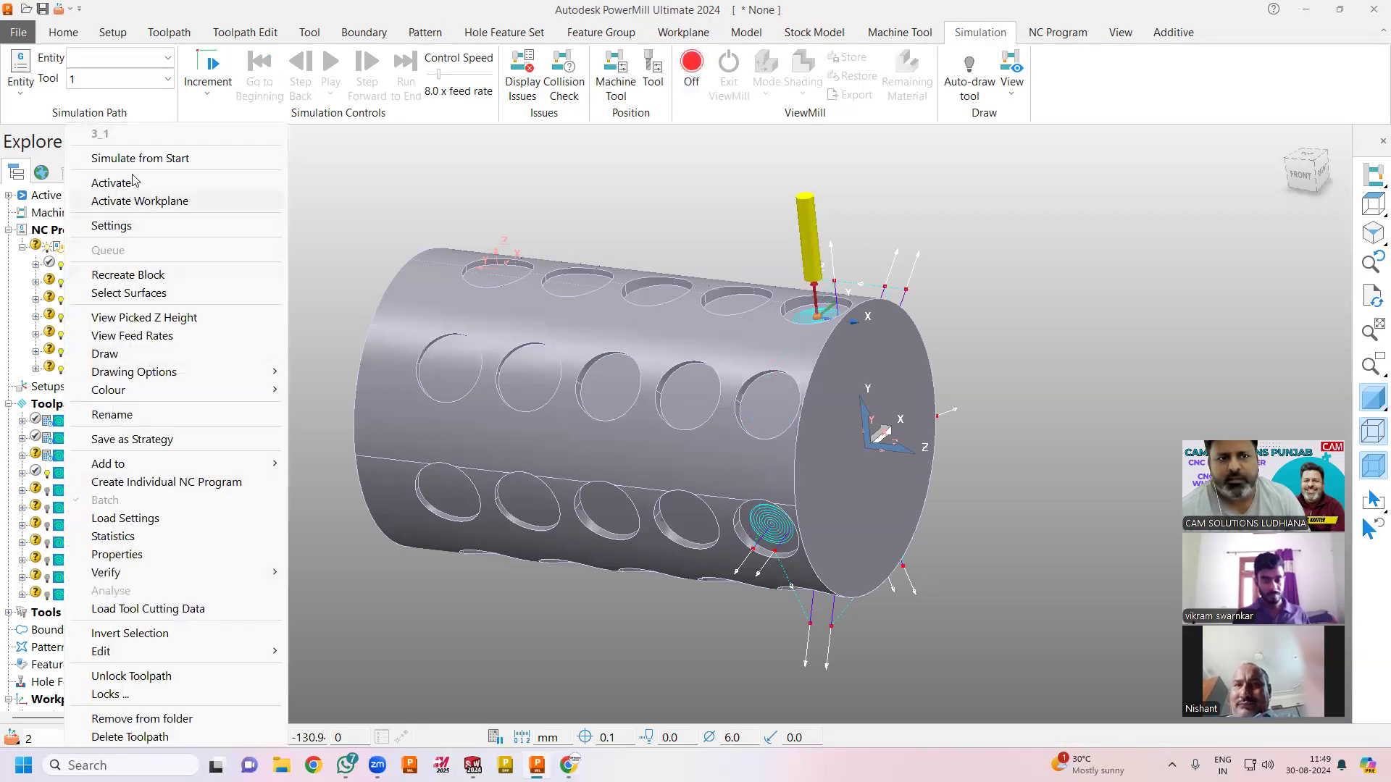
{"action": "mouse_move", "coordinate": [186, 464]}
{"action": "left_click", "coordinate": [342, 481]}
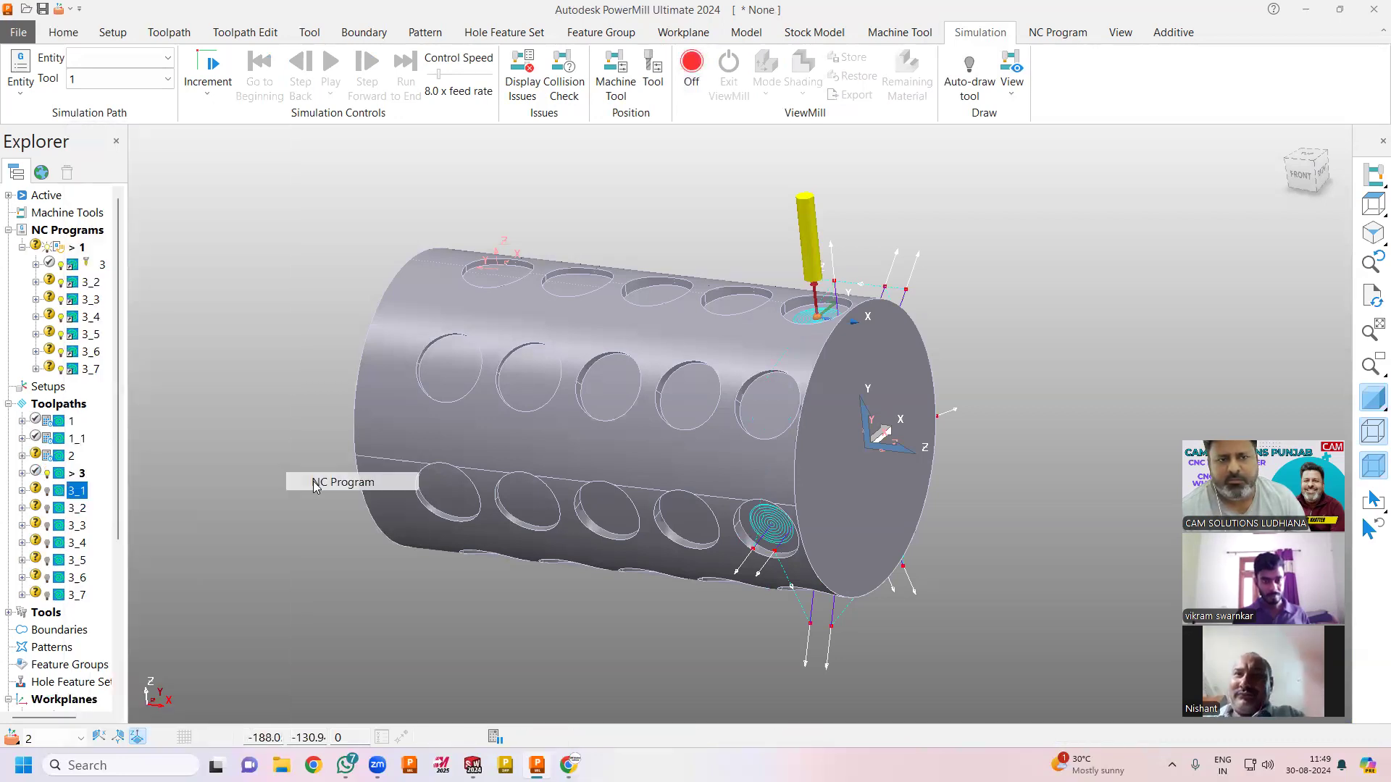
{"action": "left_click_drag", "start_coordinate": [78, 393], "coordinate": [97, 288]}
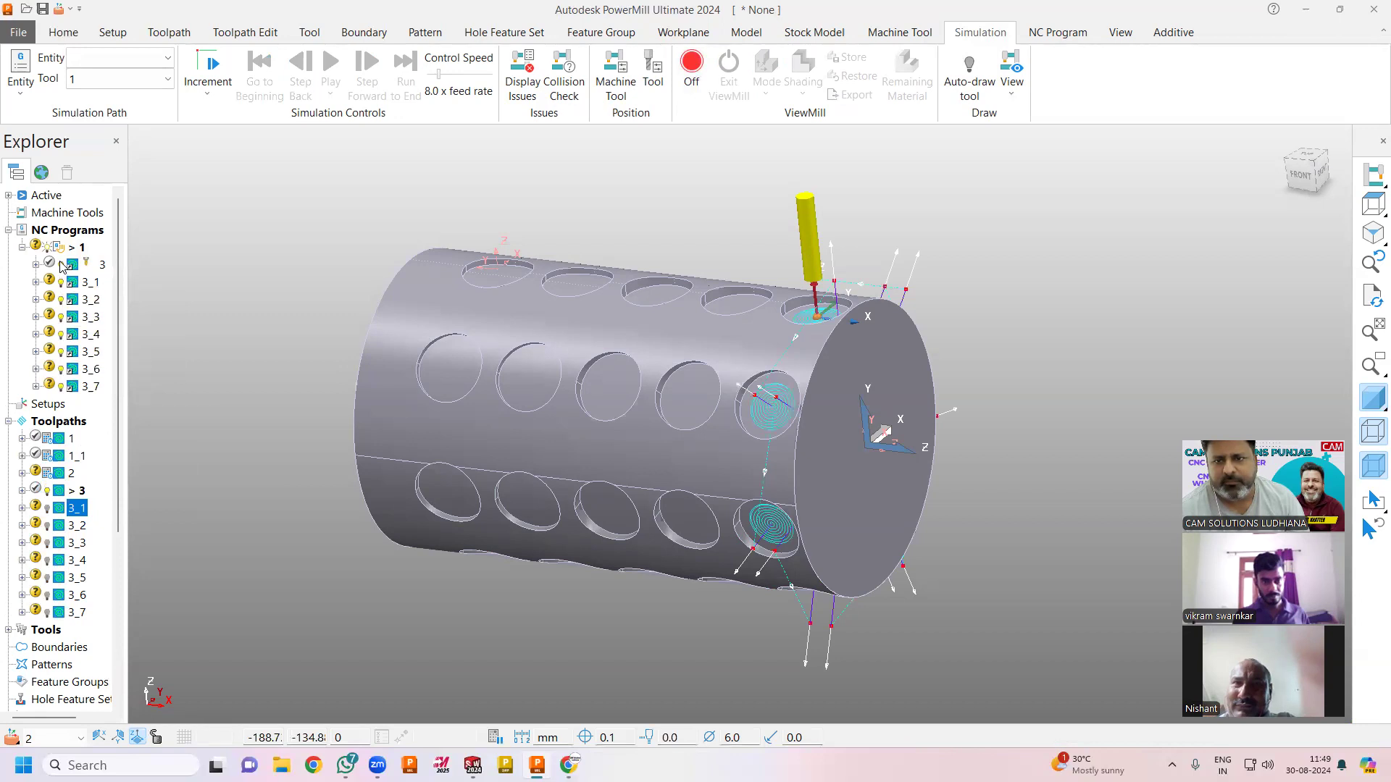
{"action": "middle_click_drag", "start_coordinate": [375, 290], "coordinate": [243, 370]}
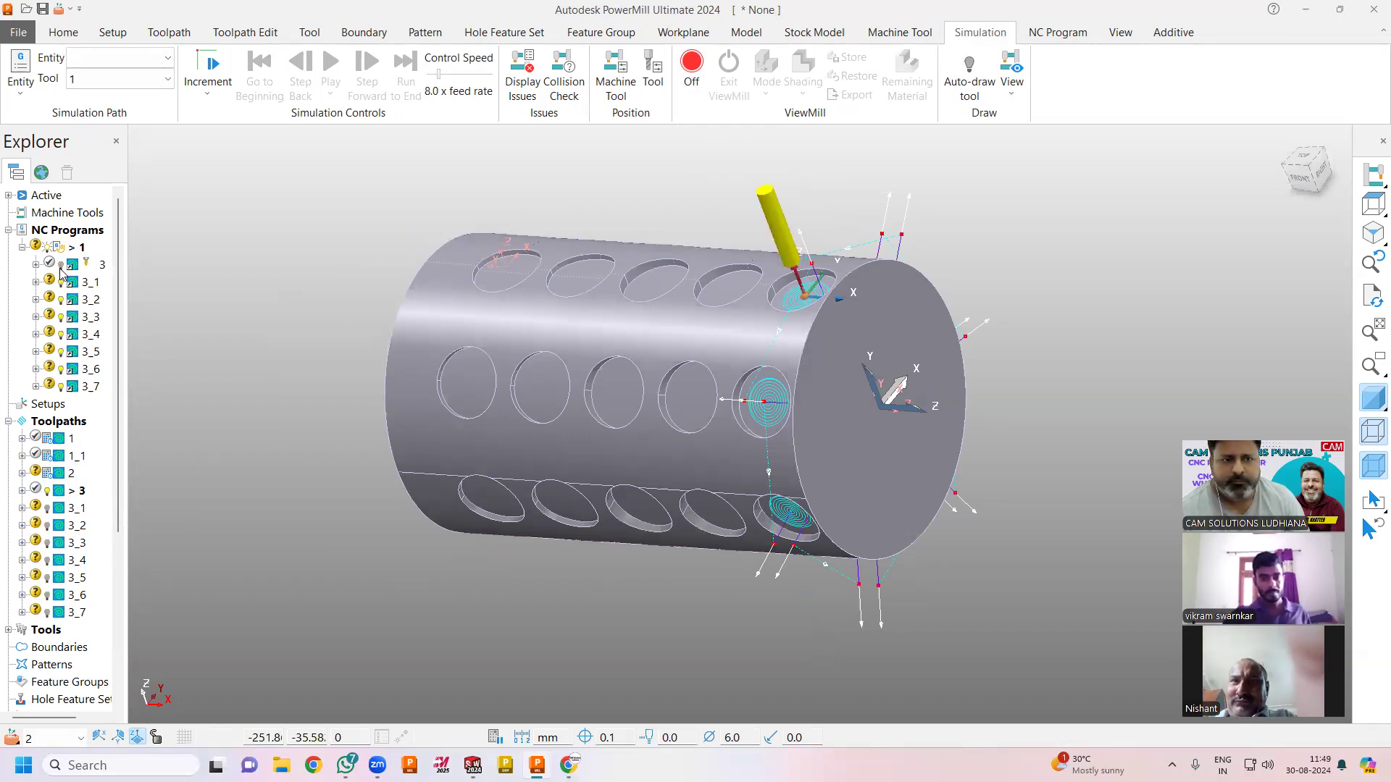
{"action": "left_click", "coordinate": [43, 491]}
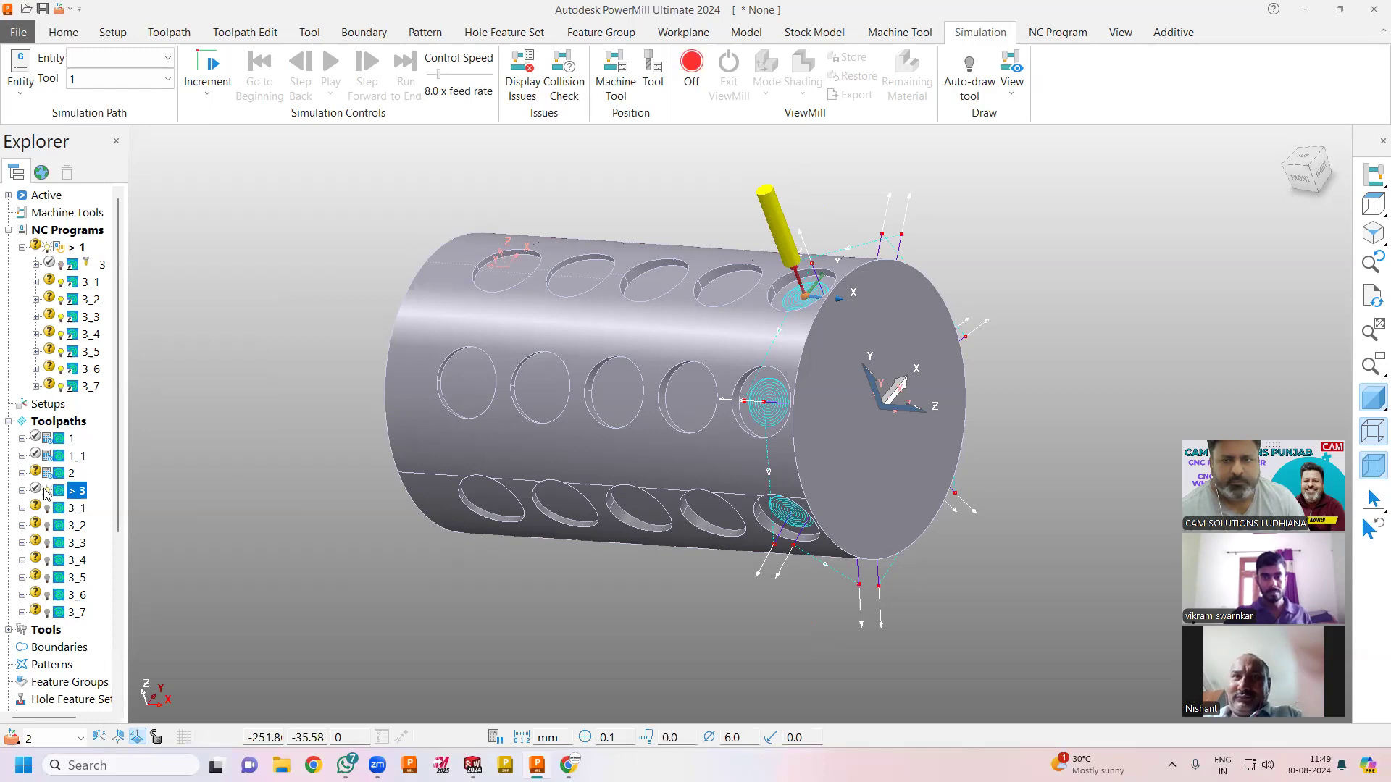
{"action": "middle_click_drag", "start_coordinate": [458, 236], "coordinate": [658, 211]}
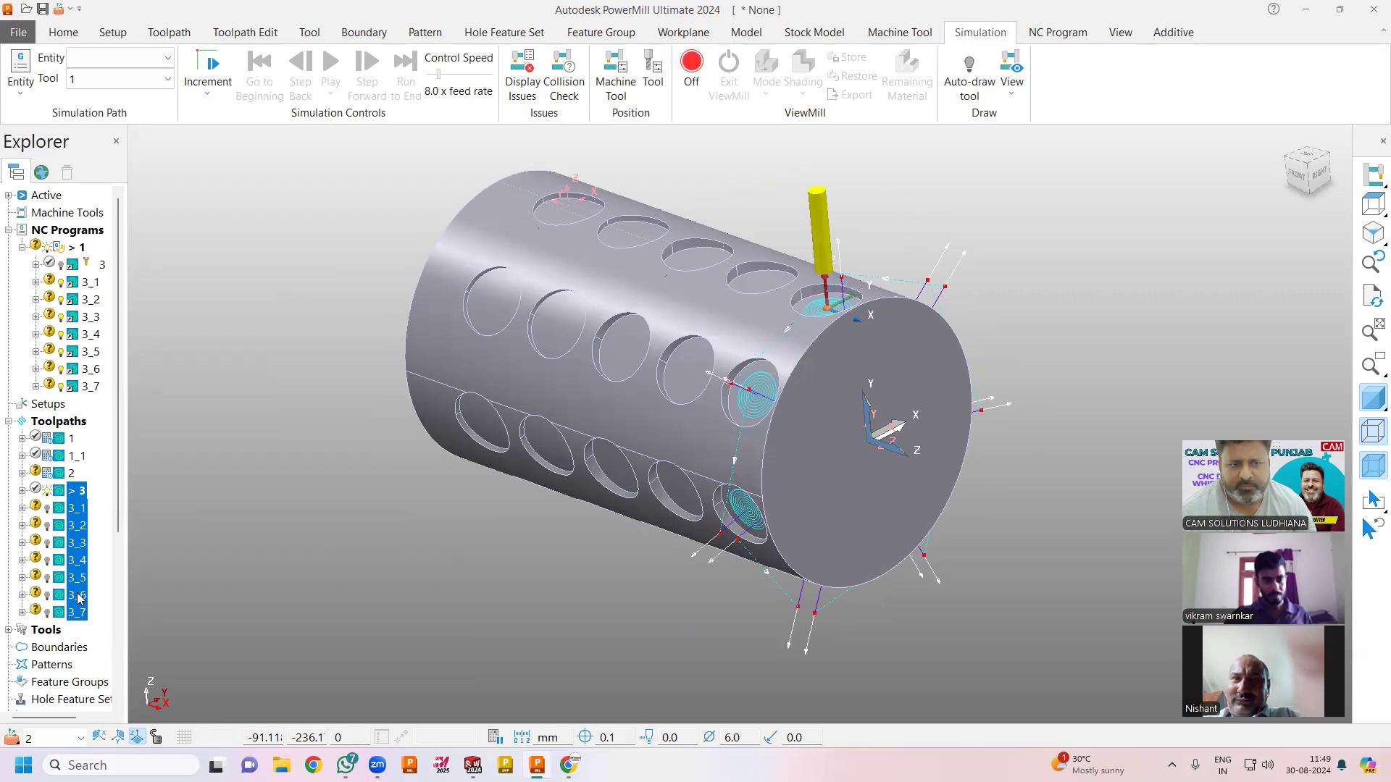
{"action": "right_click", "coordinate": [83, 492]}
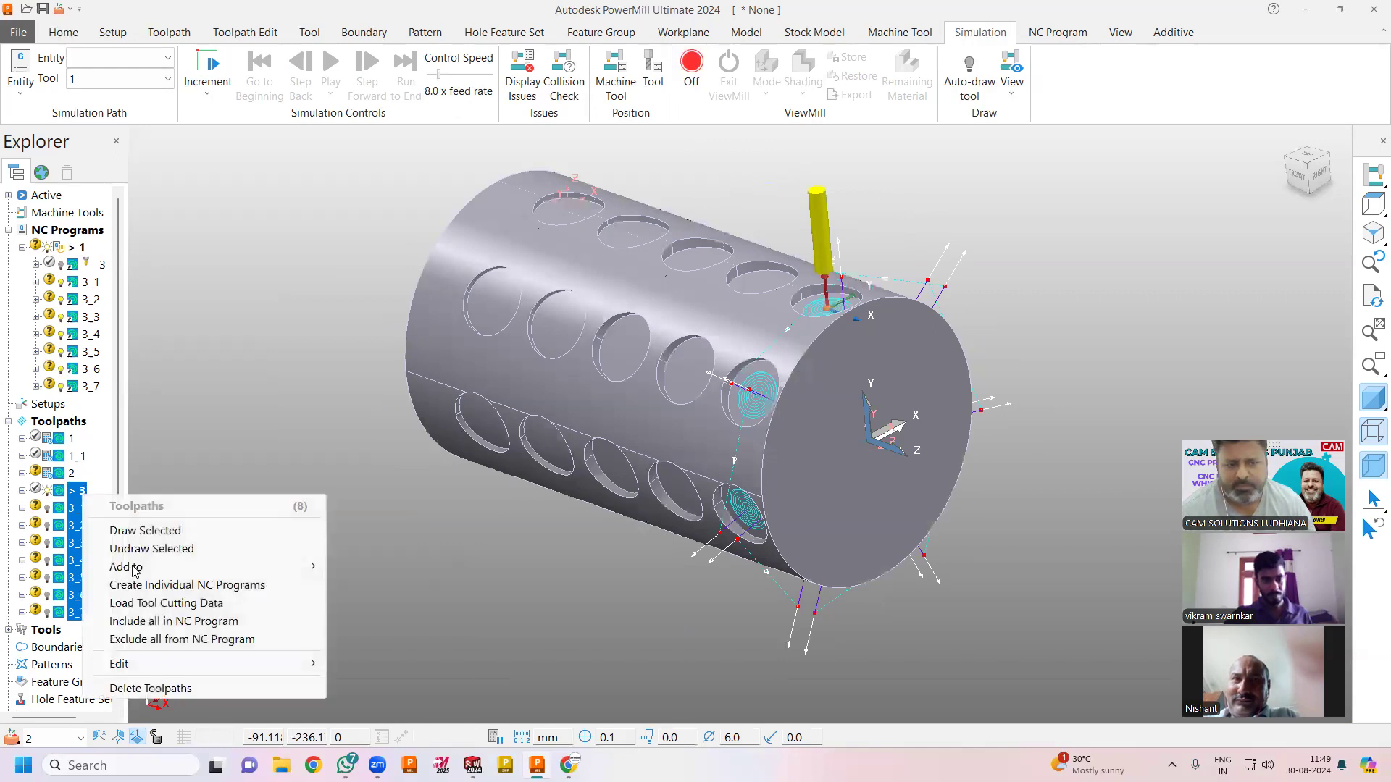
{"action": "mouse_move", "coordinate": [210, 662]}
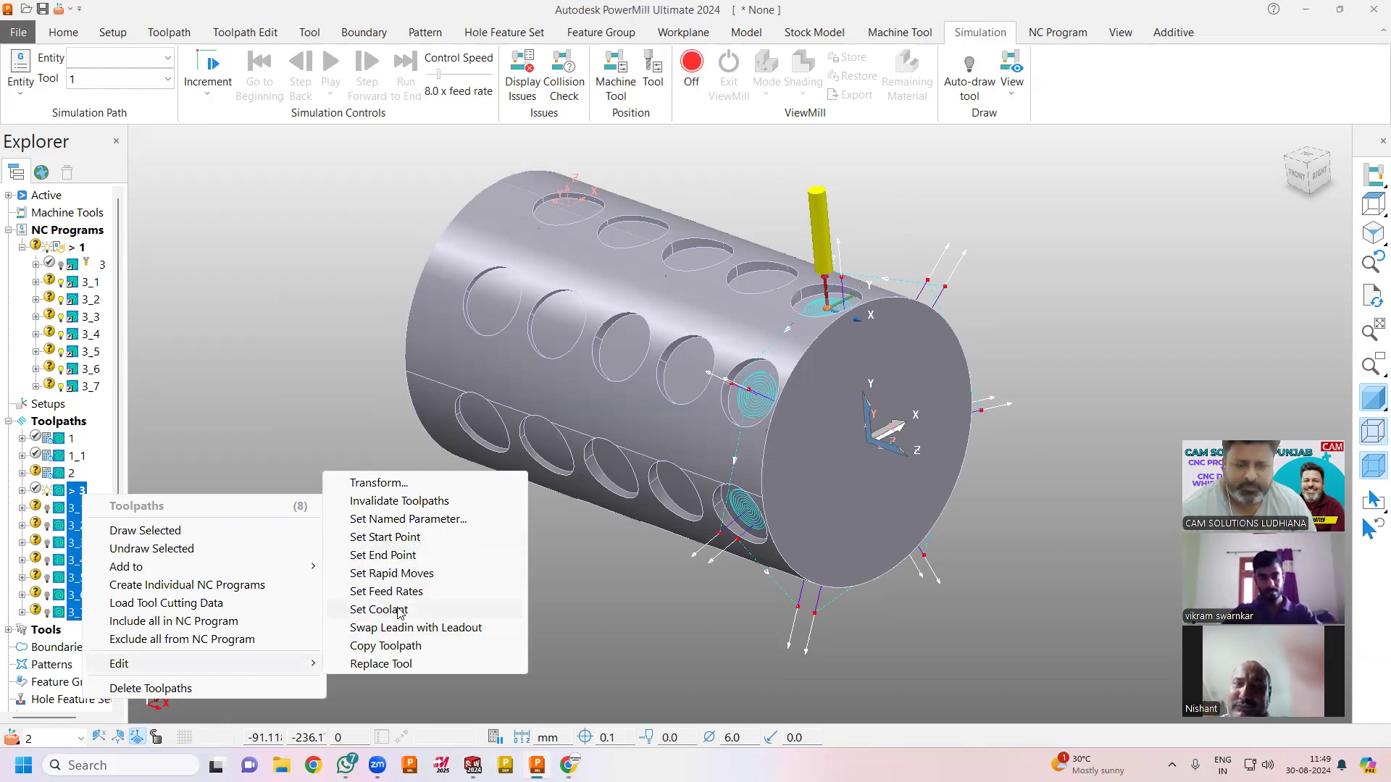
{"action": "left_click", "coordinate": [419, 520]}
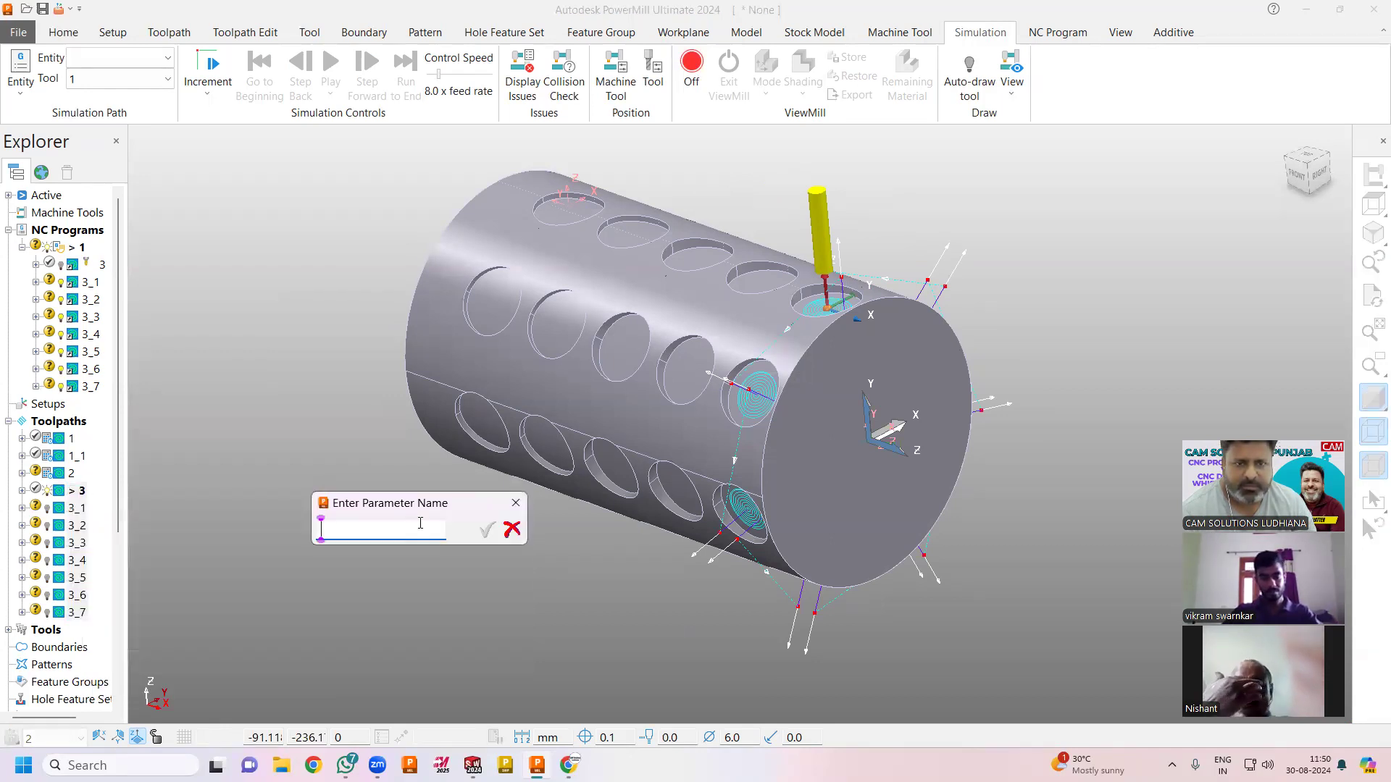
{"action": "left_click", "coordinate": [511, 530]}
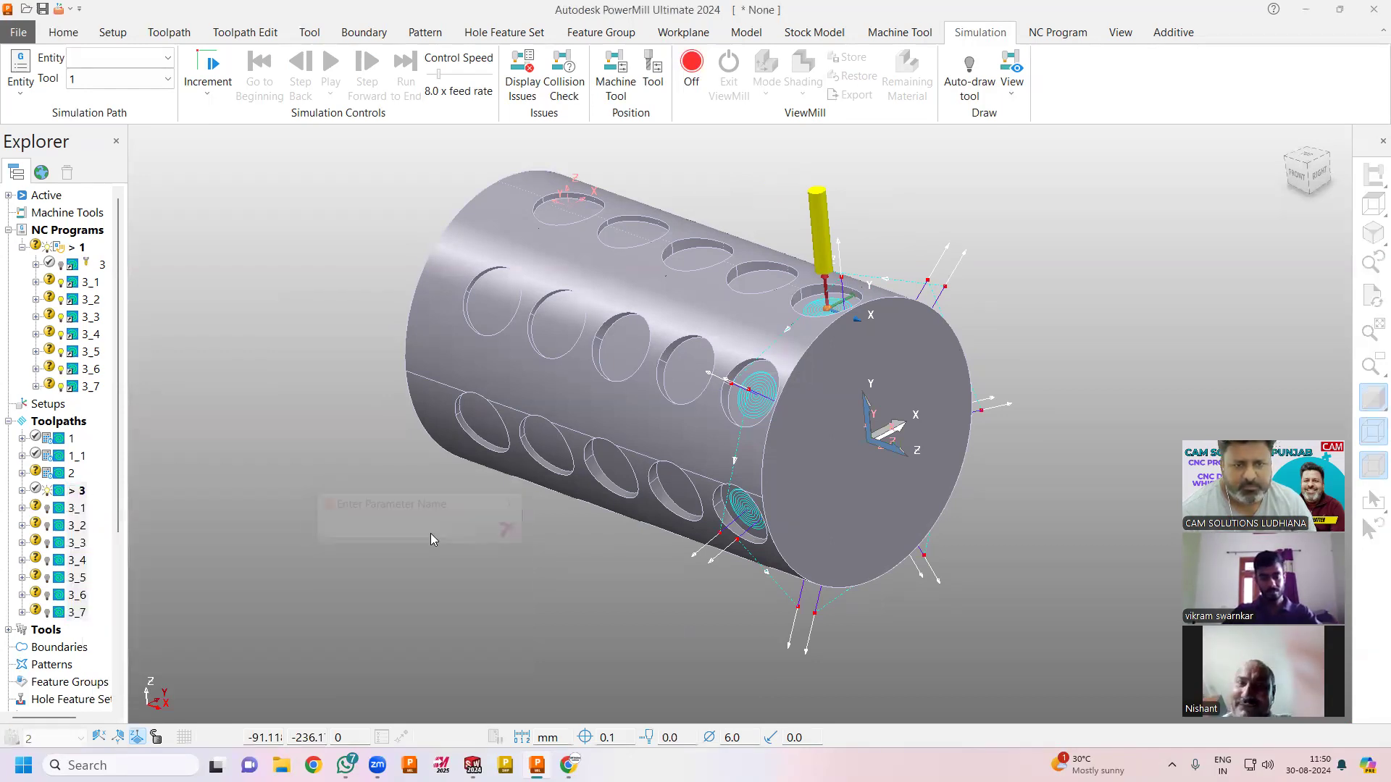
{"action": "left_click", "coordinate": [75, 497]}
{"action": "right_click", "coordinate": [75, 497]}
{"action": "left_click", "coordinate": [226, 484]}
{"action": "left_click", "coordinate": [75, 506]}
Step: Edit toolpath 3's spiral finishing settings, setting the thickness to 1, and recalculate the toolpath
{"action": "left_click", "coordinate": [69, 492]}
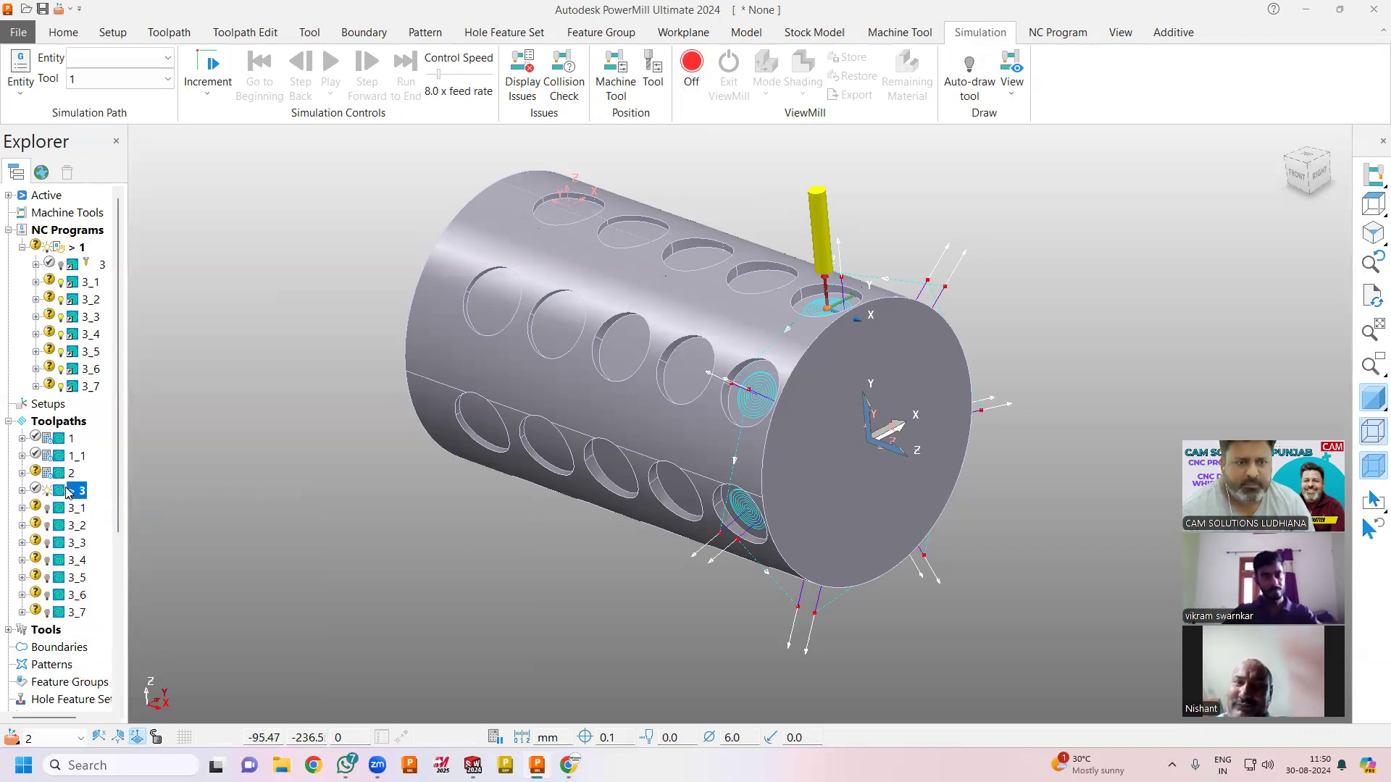
{"action": "right_click", "coordinate": [68, 493]}
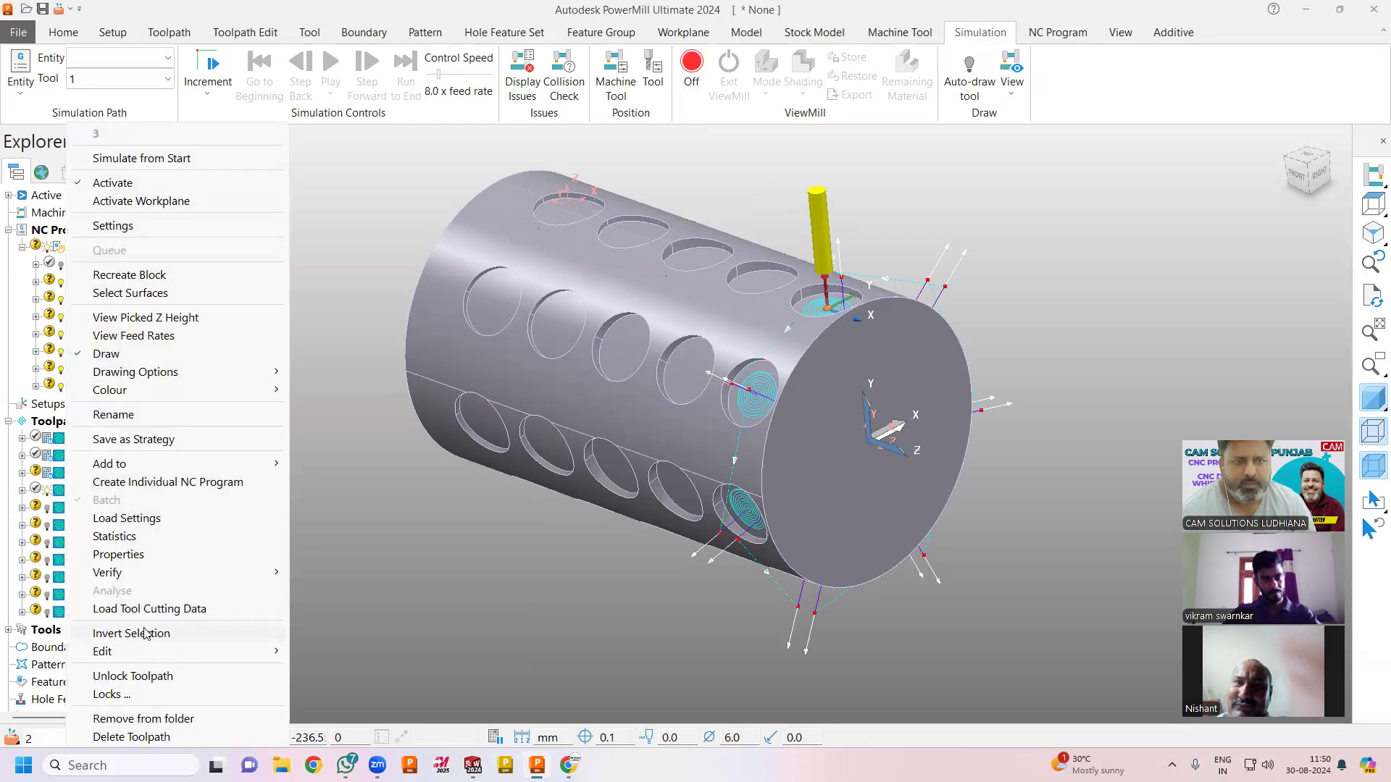
{"action": "left_click", "coordinate": [114, 228]}
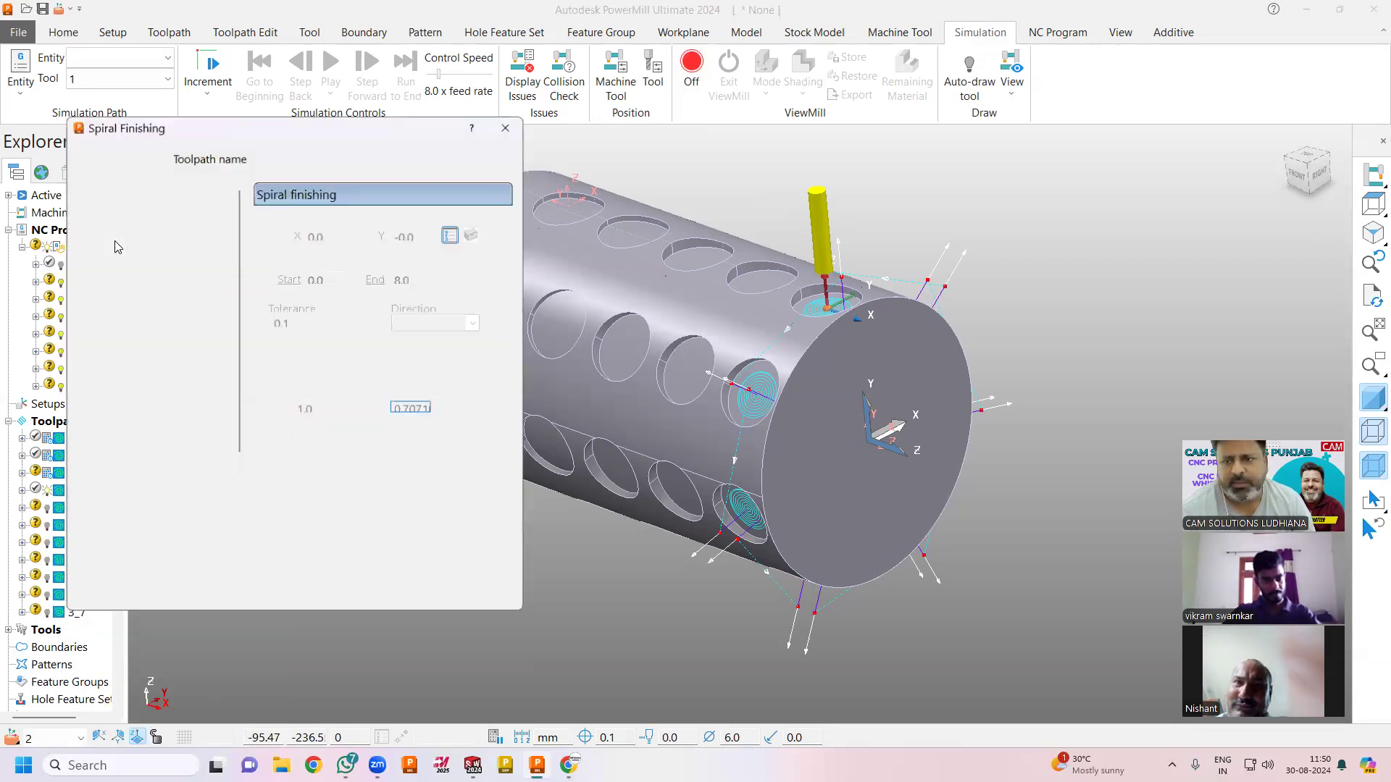
{"action": "left_click", "coordinate": [84, 157]}
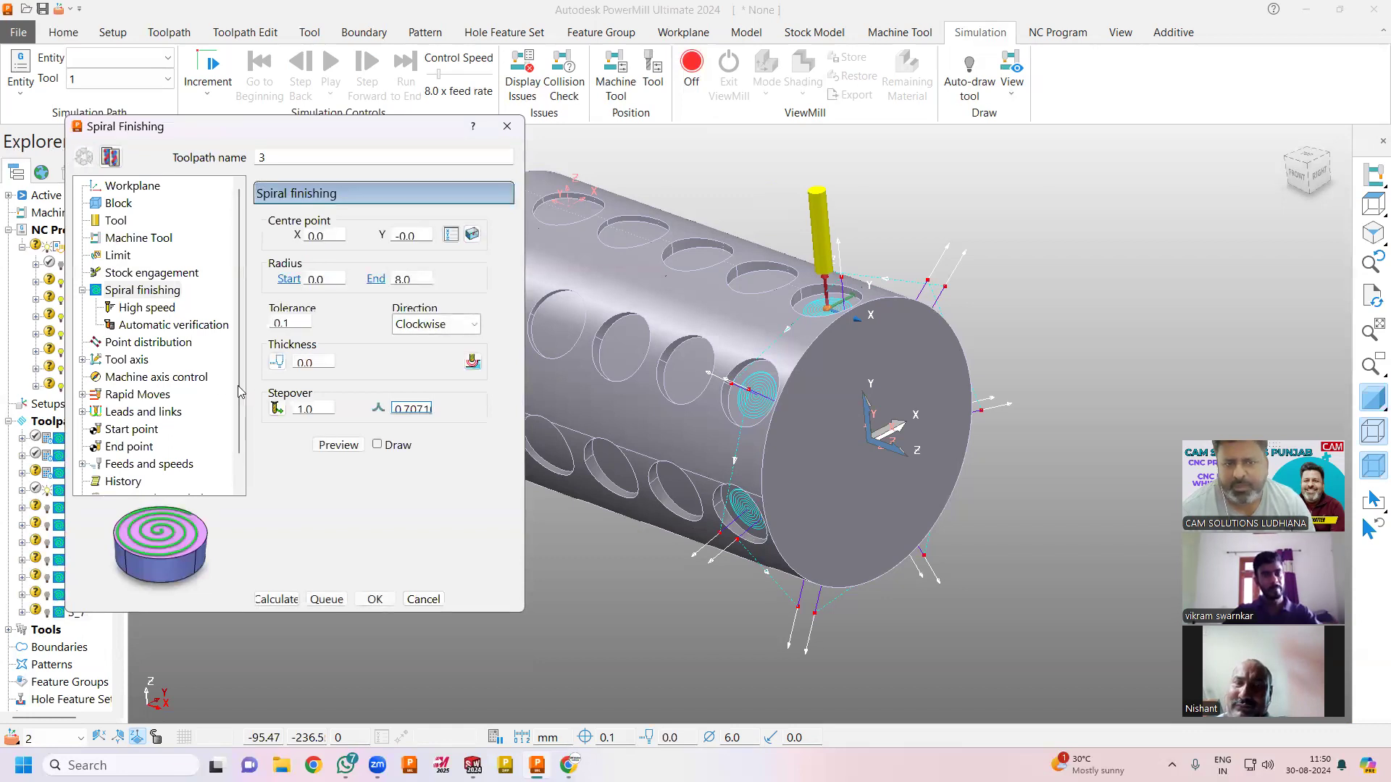
{"action": "left_click", "coordinate": [306, 364]}
{"action": "type", "text": "1"}
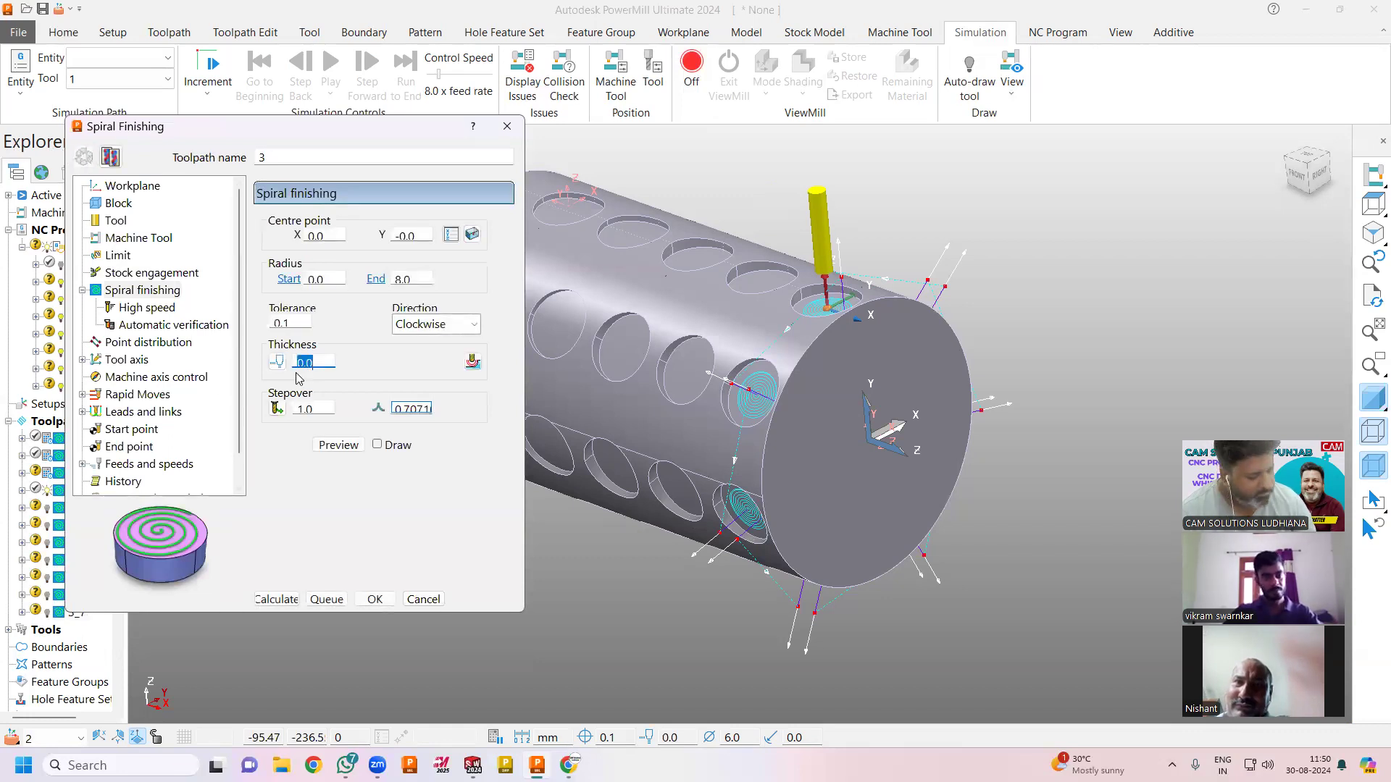
{"action": "left_click", "coordinate": [279, 599]}
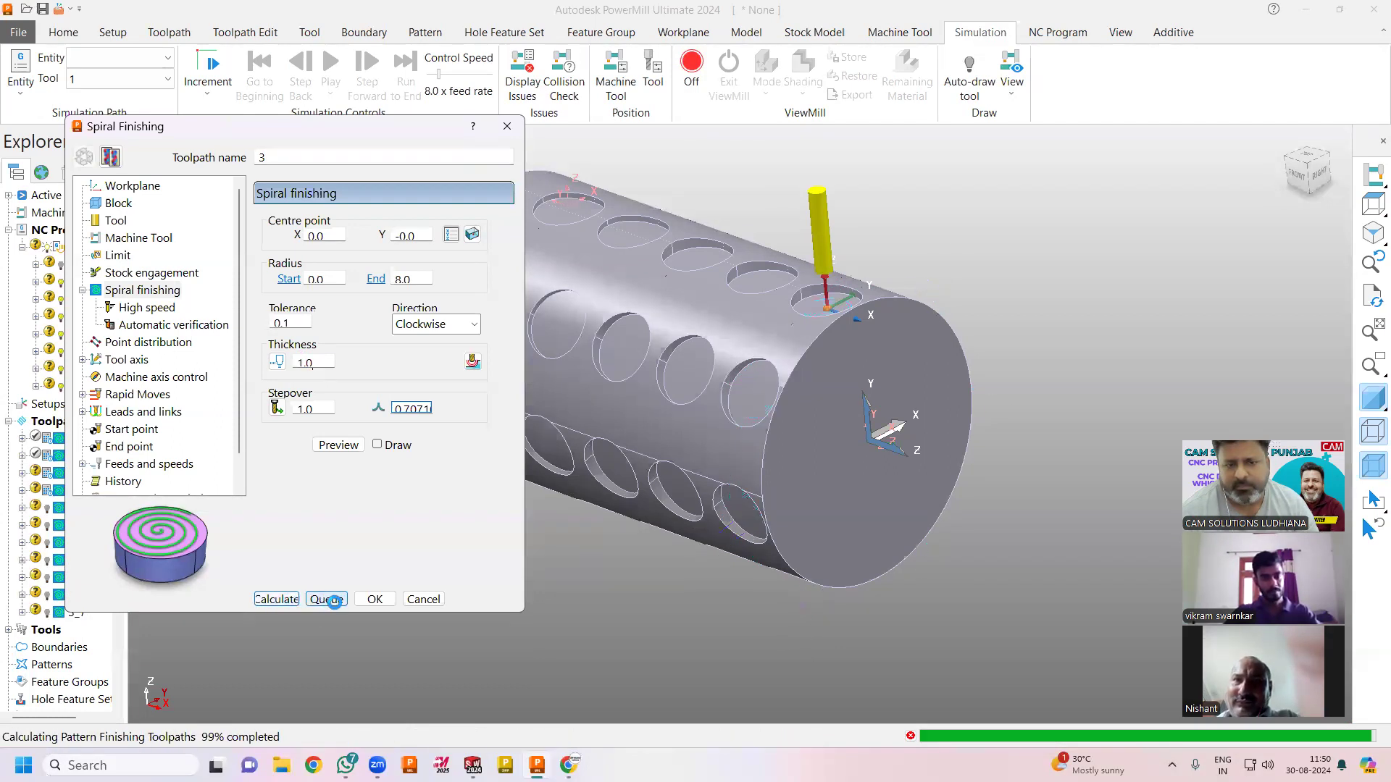
Step: Examine the recalculated spiral in the hole from the top and left views and without shading, checking its height above the hole floor
{"action": "scroll", "coordinate": [685, 346], "scroll_direction": "up", "scroll_amount": 5}
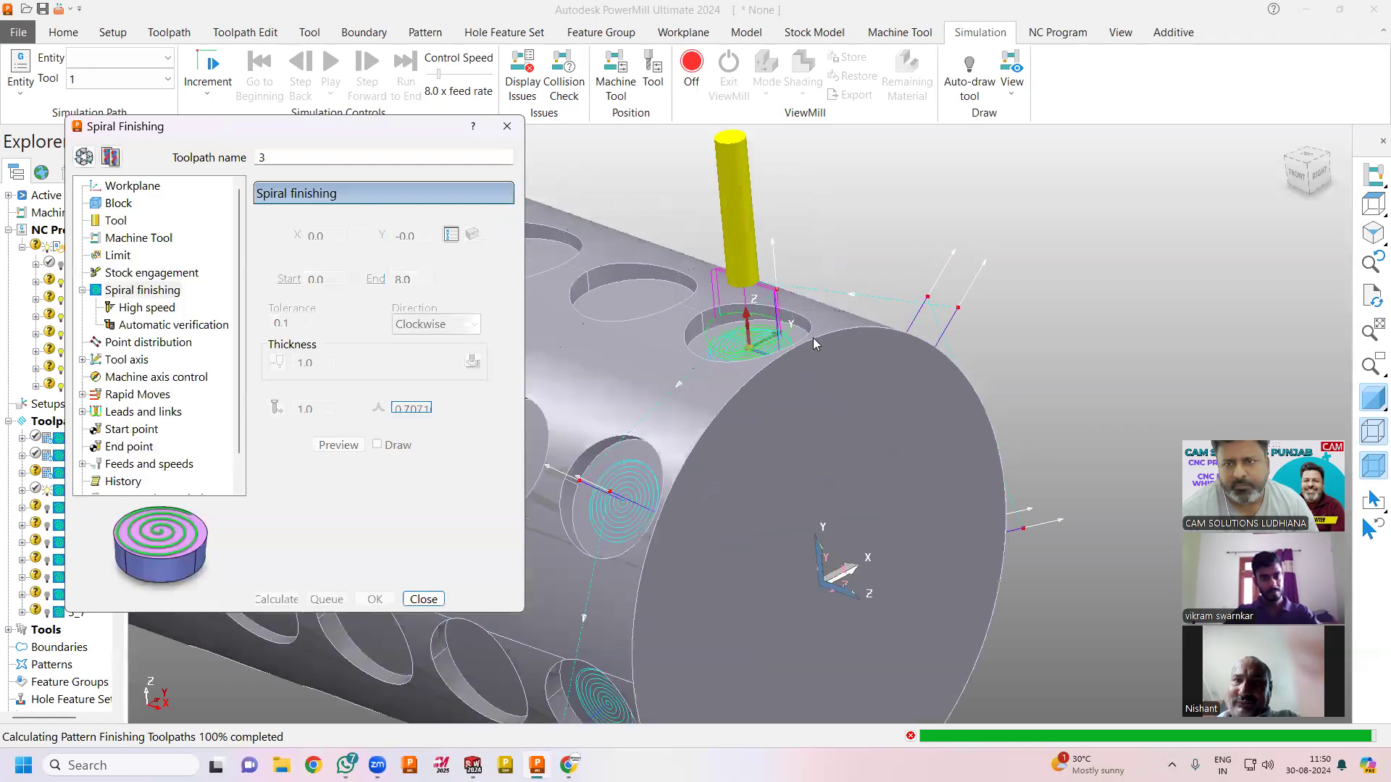
{"action": "scroll", "coordinate": [684, 346], "scroll_direction": "up", "scroll_amount": 3}
{"action": "scroll", "coordinate": [688, 352], "scroll_direction": "up", "scroll_amount": 3}
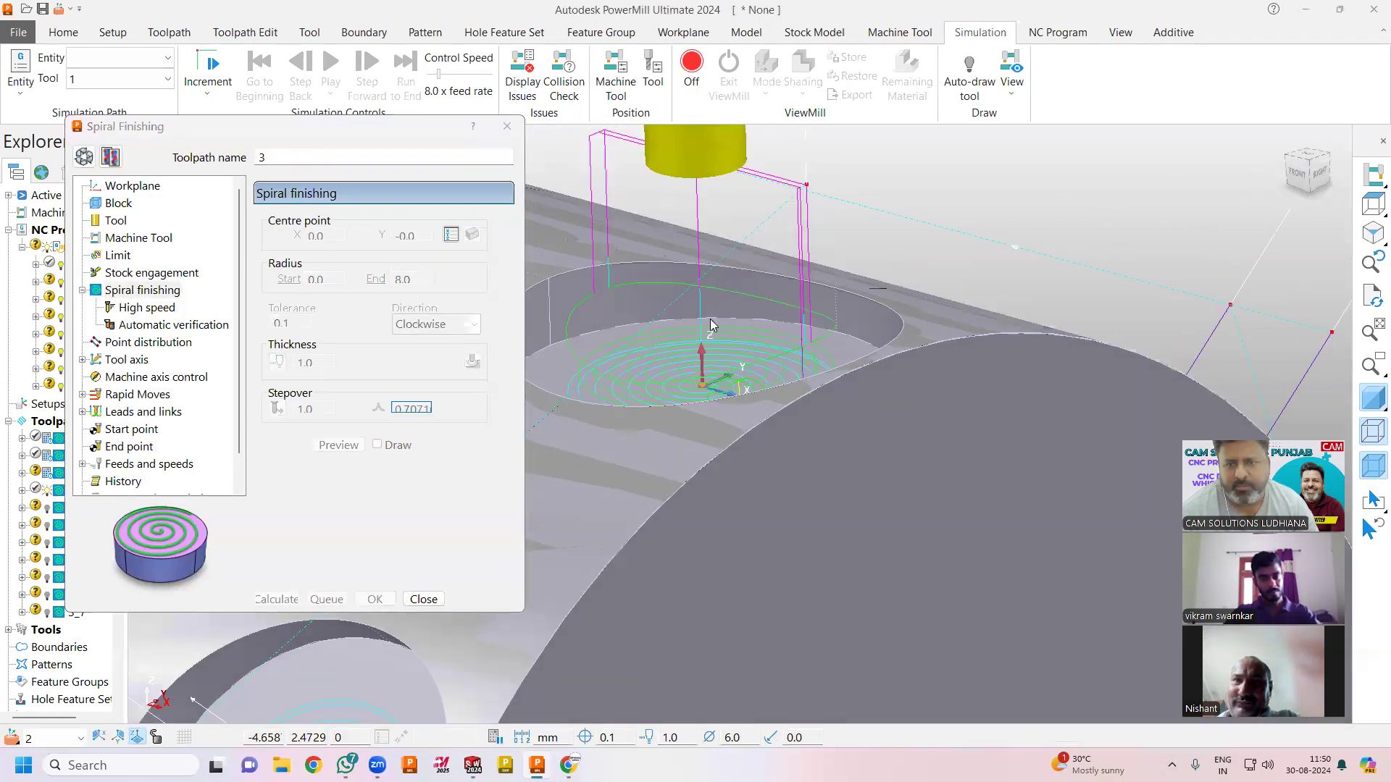
{"action": "left_click", "coordinate": [1362, 208]}
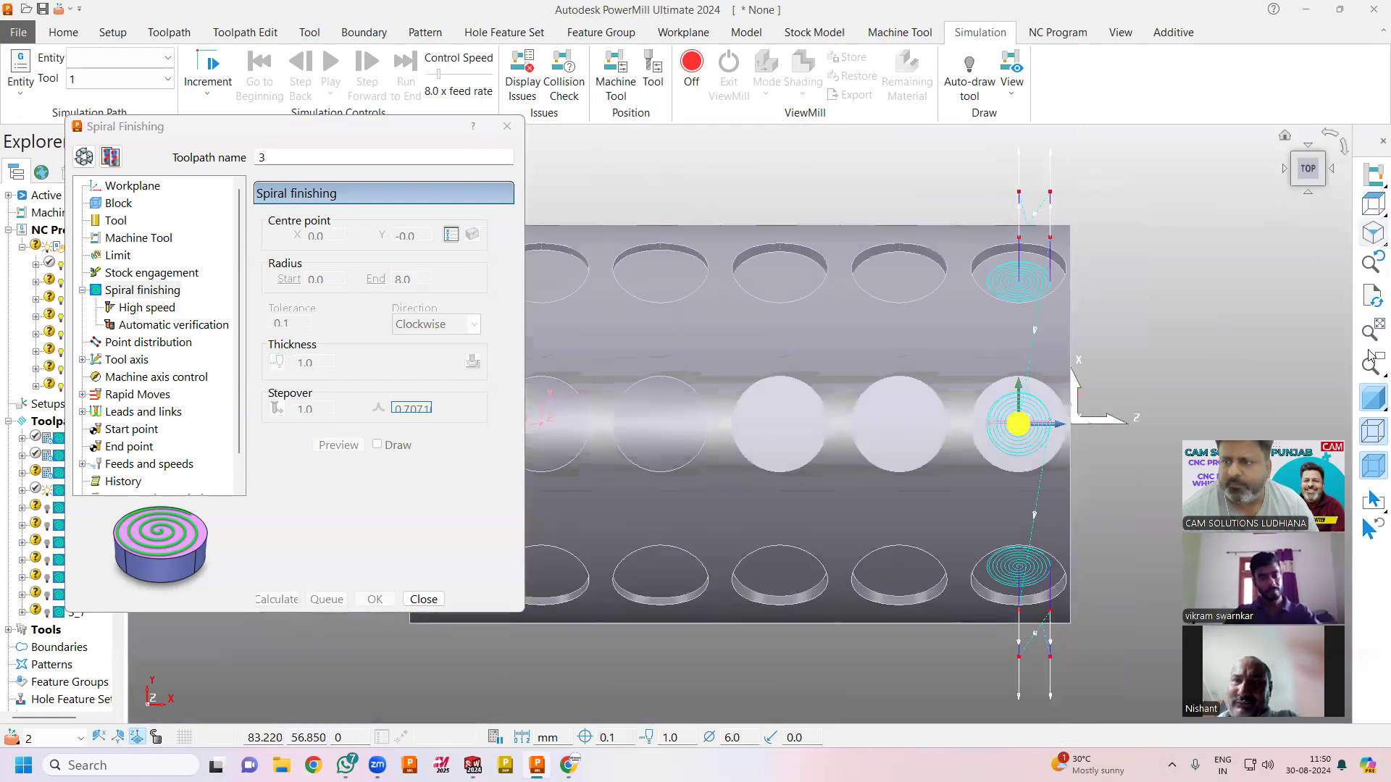
{"action": "left_click", "coordinate": [1284, 168]}
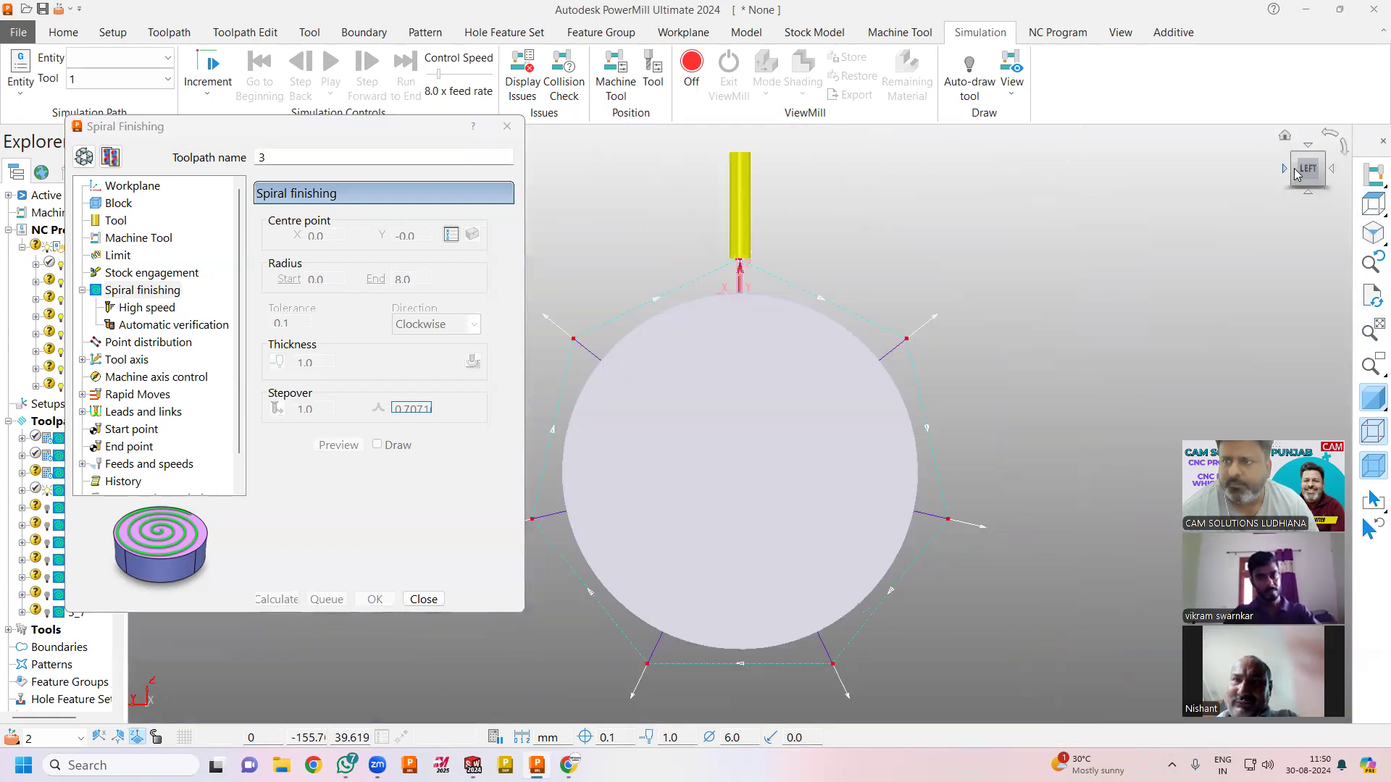
{"action": "left_click", "coordinate": [1372, 434]}
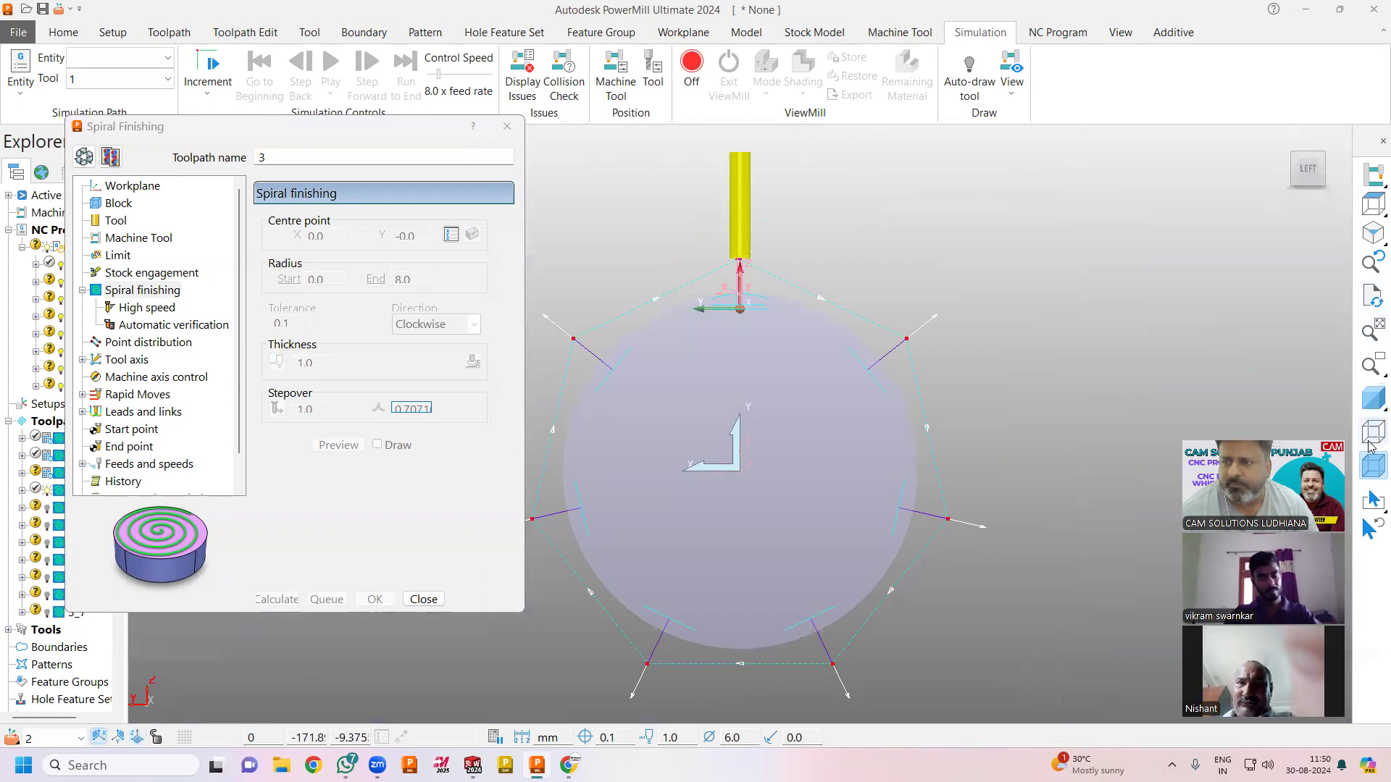
{"action": "scroll", "coordinate": [670, 329], "scroll_direction": "up", "scroll_amount": 6}
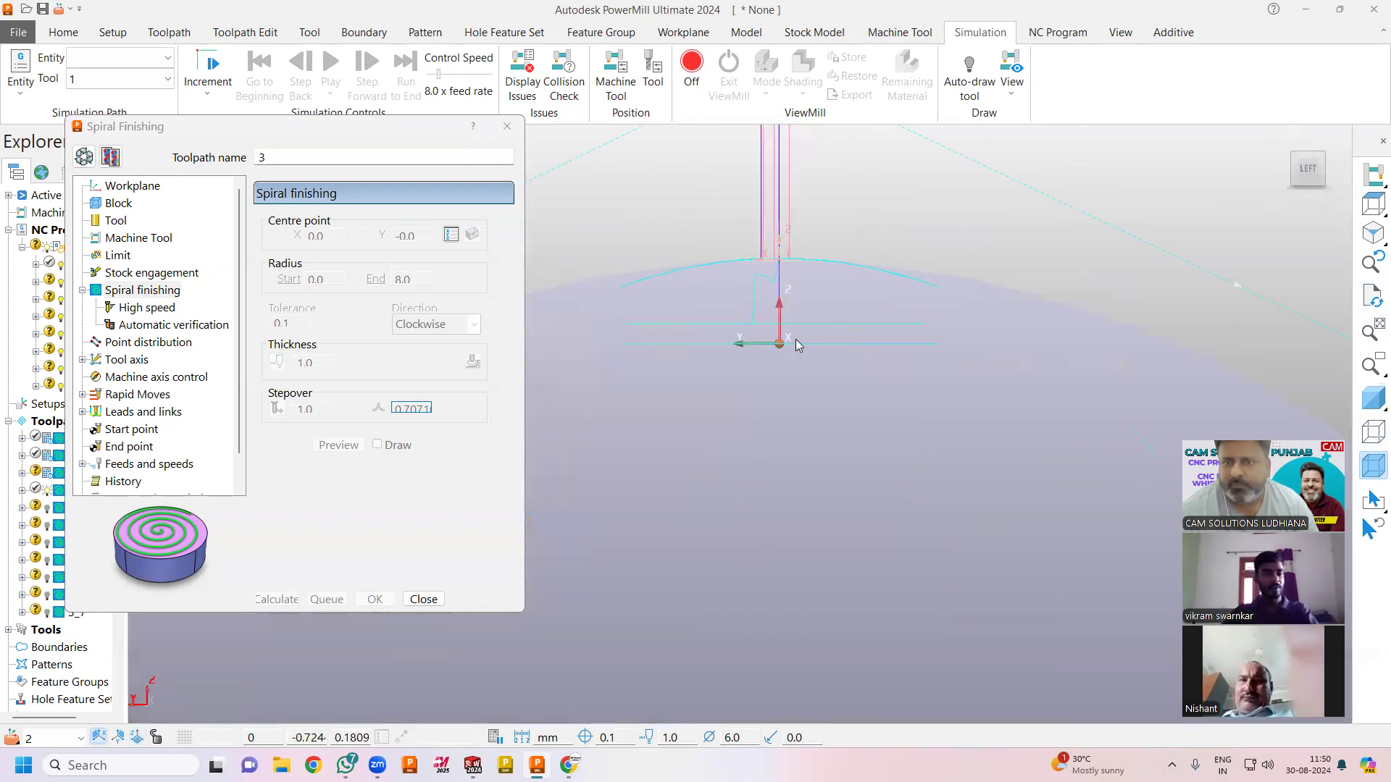
{"action": "middle_click_drag", "start_coordinate": [807, 318], "coordinate": [746, 449]}
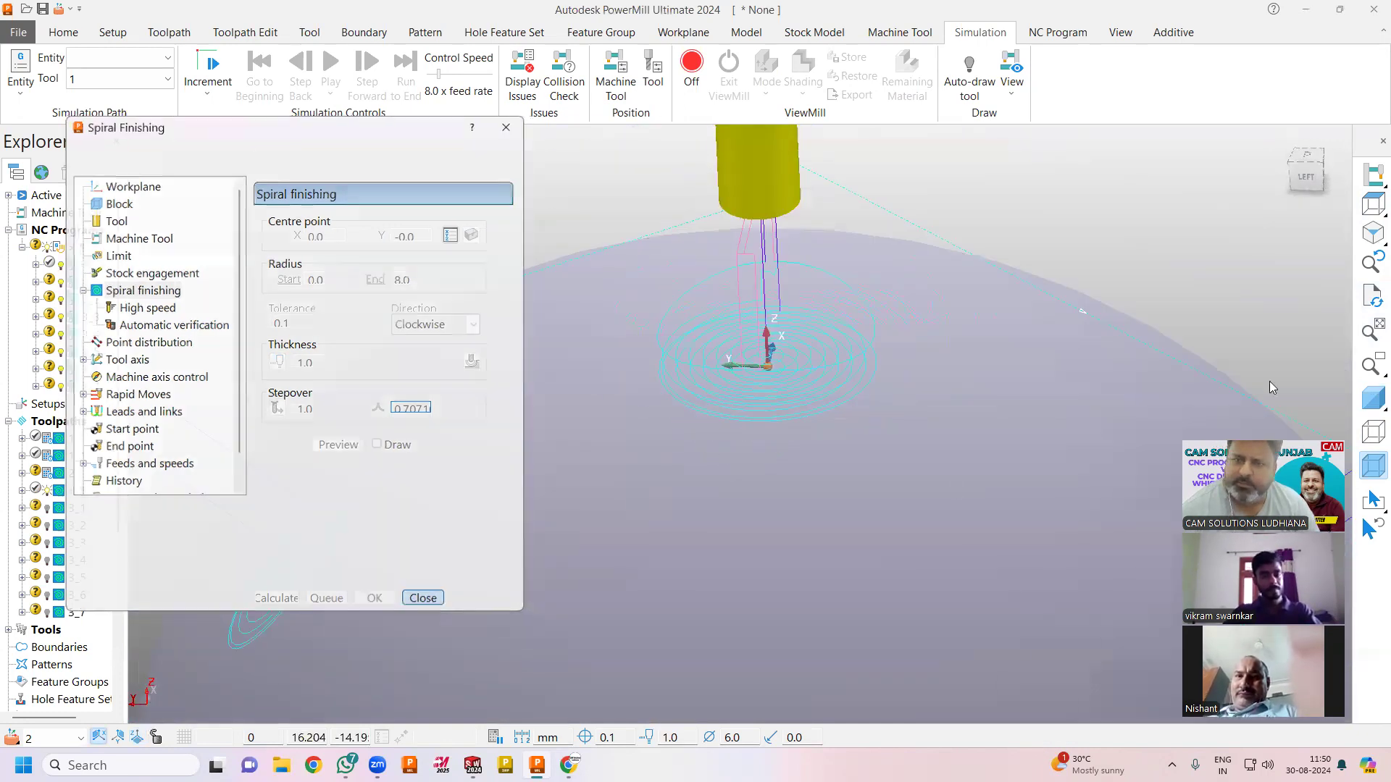
{"action": "left_click", "coordinate": [1373, 398]}
{"action": "mouse_move", "coordinate": [865, 350]}
{"action": "middle_mouse_down"}
{"action": "mouse_move", "coordinate": [827, 442]}
{"action": "mouse_move", "coordinate": [780, 342]}
{"action": "mouse_move", "coordinate": [891, 310]}
{"action": "mouse_move", "coordinate": [1016, 233]}
{"action": "mouse_move", "coordinate": [984, 220]}
{"action": "mouse_move", "coordinate": [1021, 248]}
{"action": "mouse_move", "coordinate": [988, 227]}
{"action": "middle_mouse_up"}
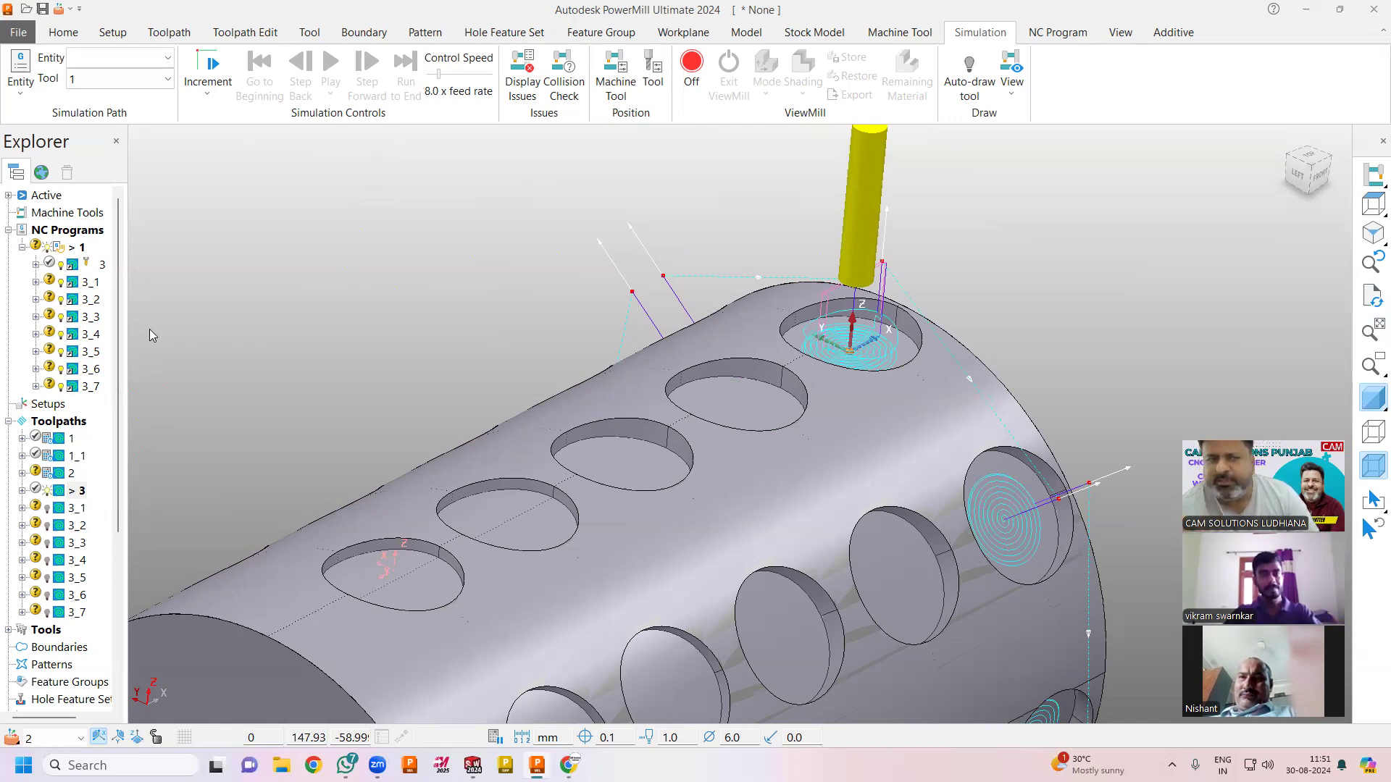
Step: Create a new toolpath with the Feature Area Clearance strategy from the feature machining strategies
{"action": "left_click", "coordinate": [48, 34]}
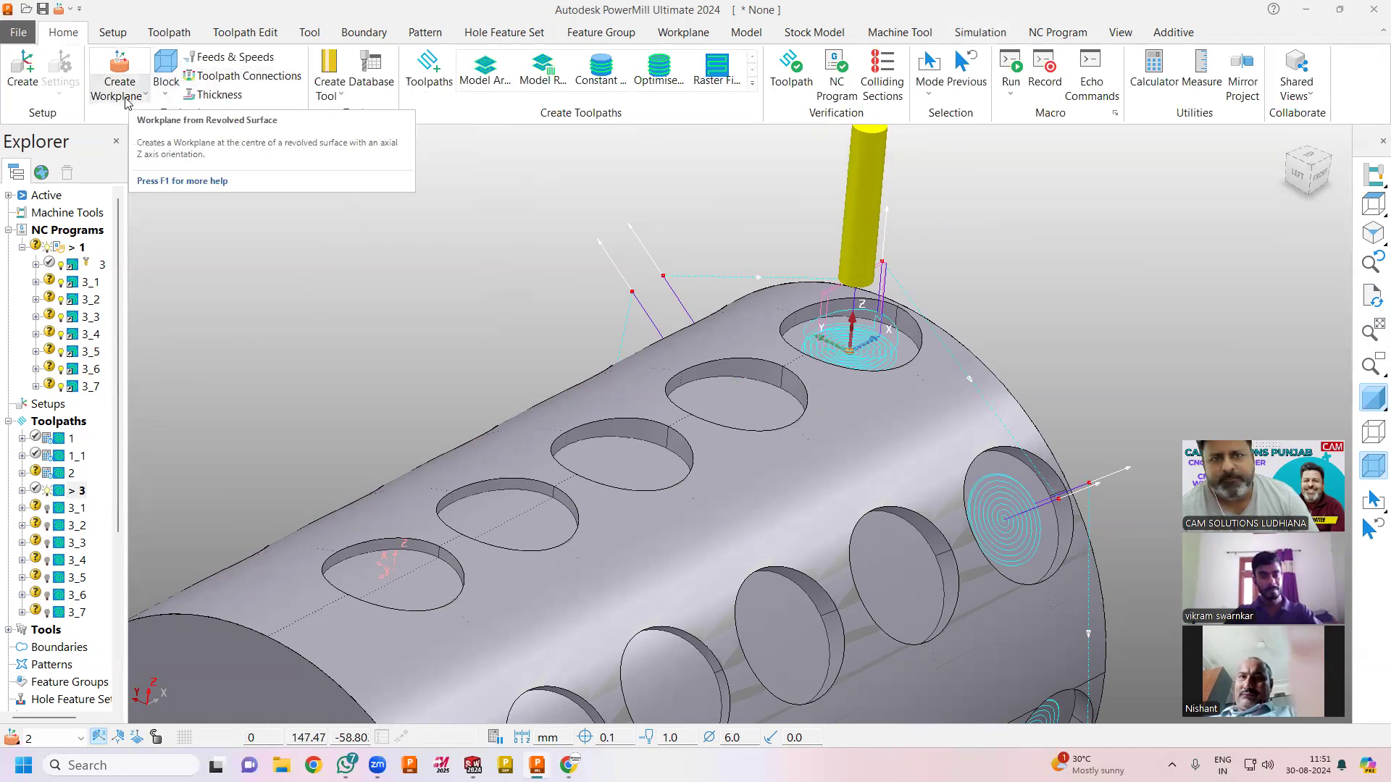
{"action": "left_click", "coordinate": [429, 68]}
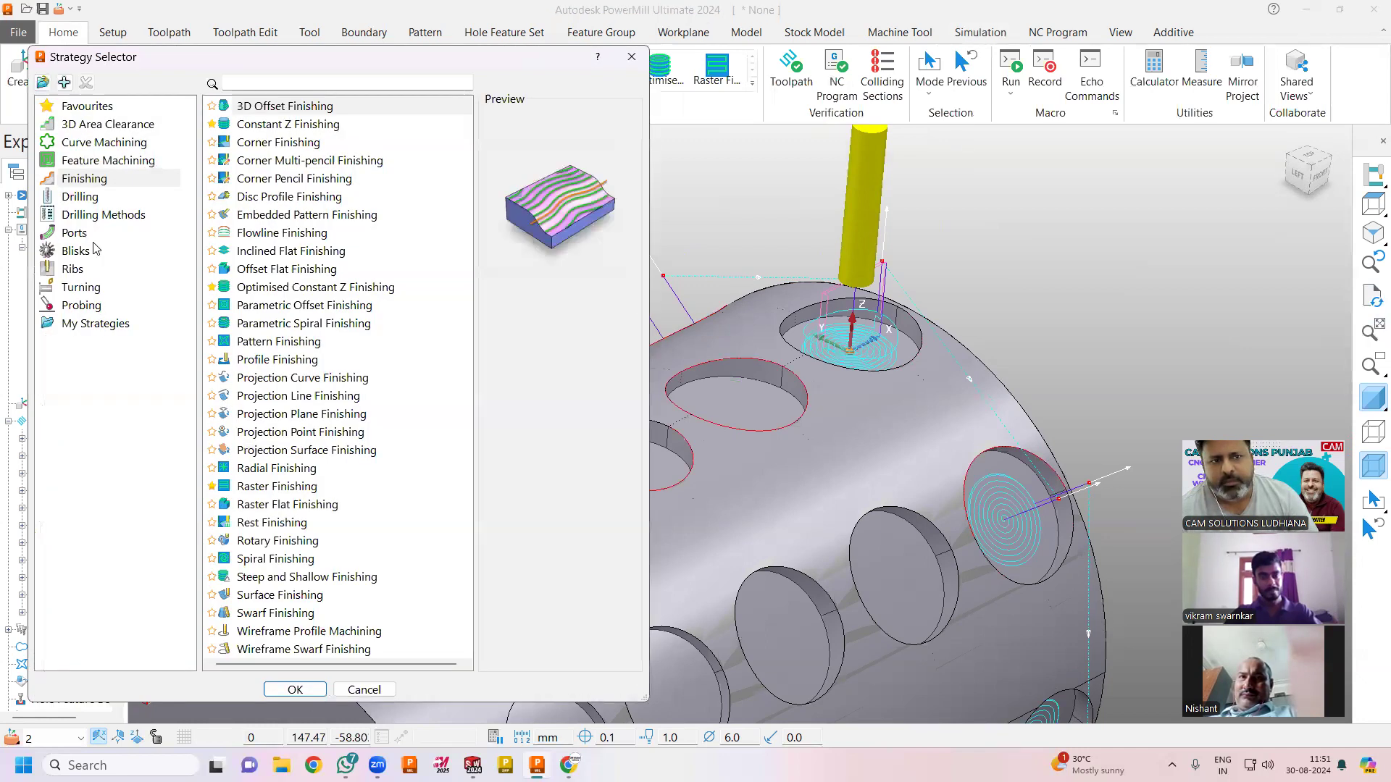
{"action": "left_click", "coordinate": [76, 161]}
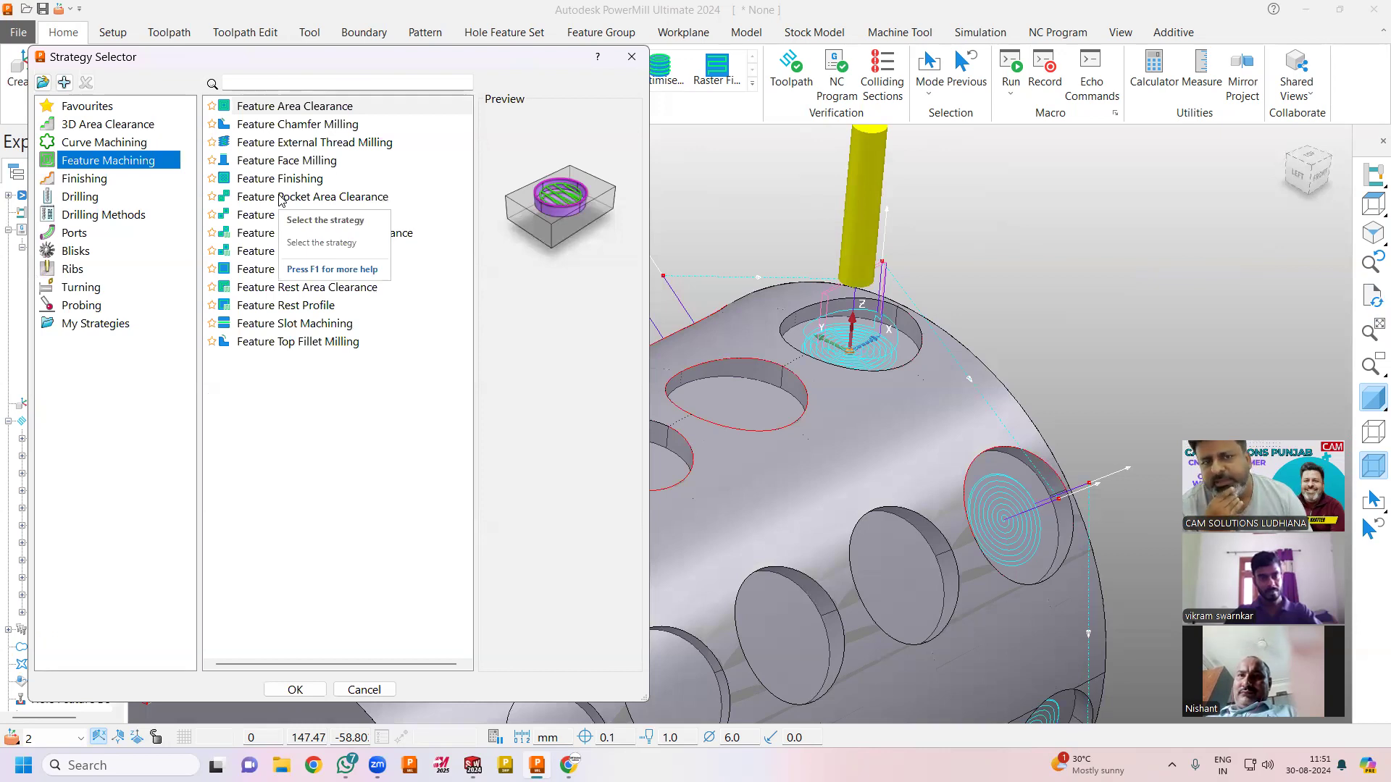
{"action": "left_click", "coordinate": [299, 108]}
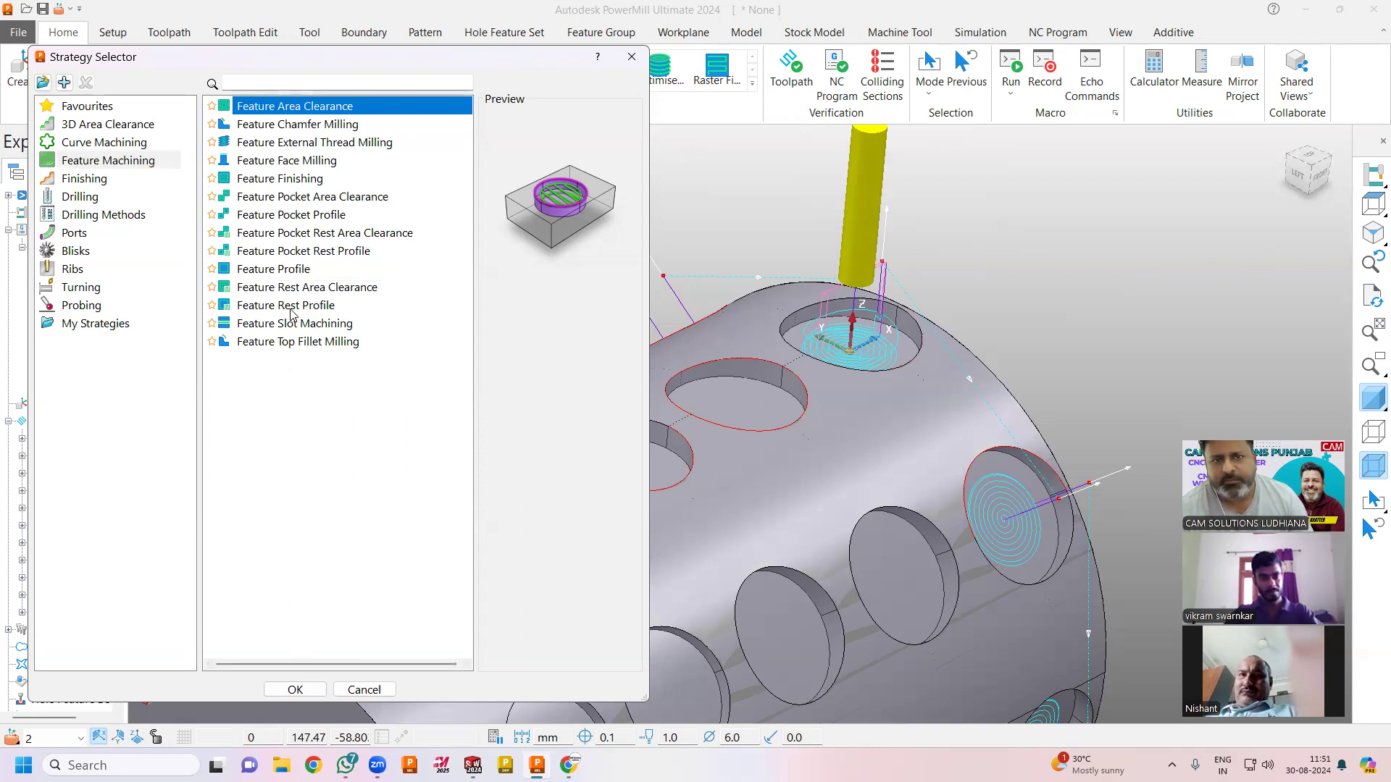
{"action": "left_click", "coordinate": [288, 689]}
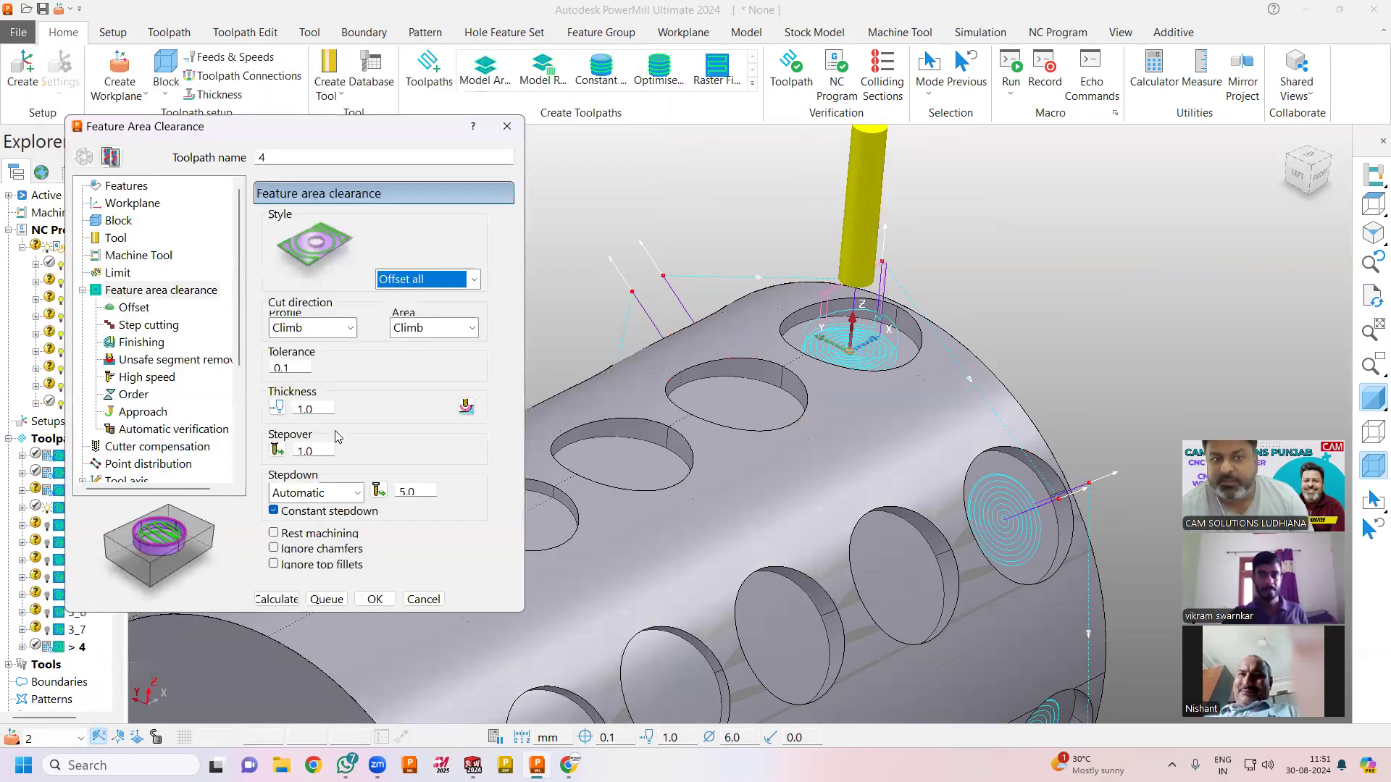
Step: Create a new feature group for toolpath 4 and open it for feature editing
{"action": "left_click", "coordinate": [129, 187]}
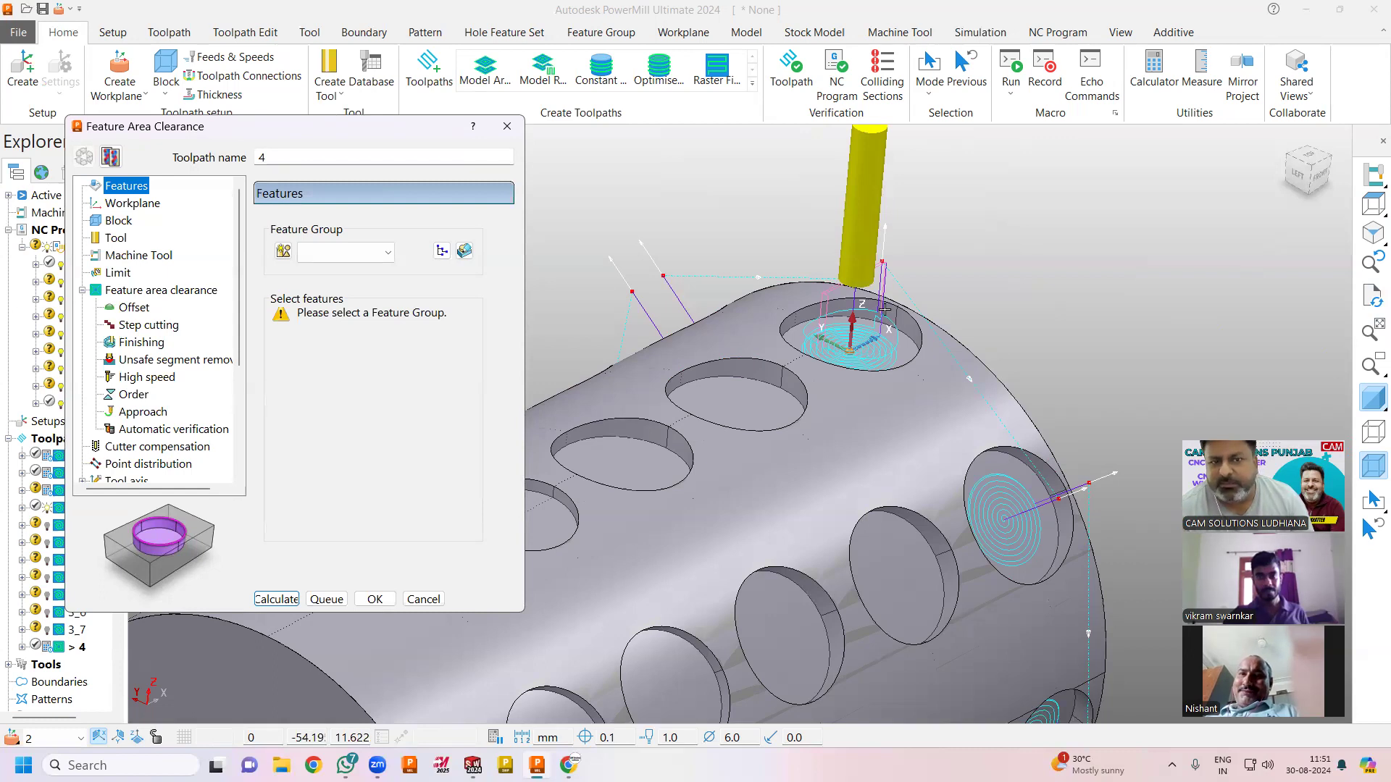
{"action": "left_click", "coordinate": [285, 253]}
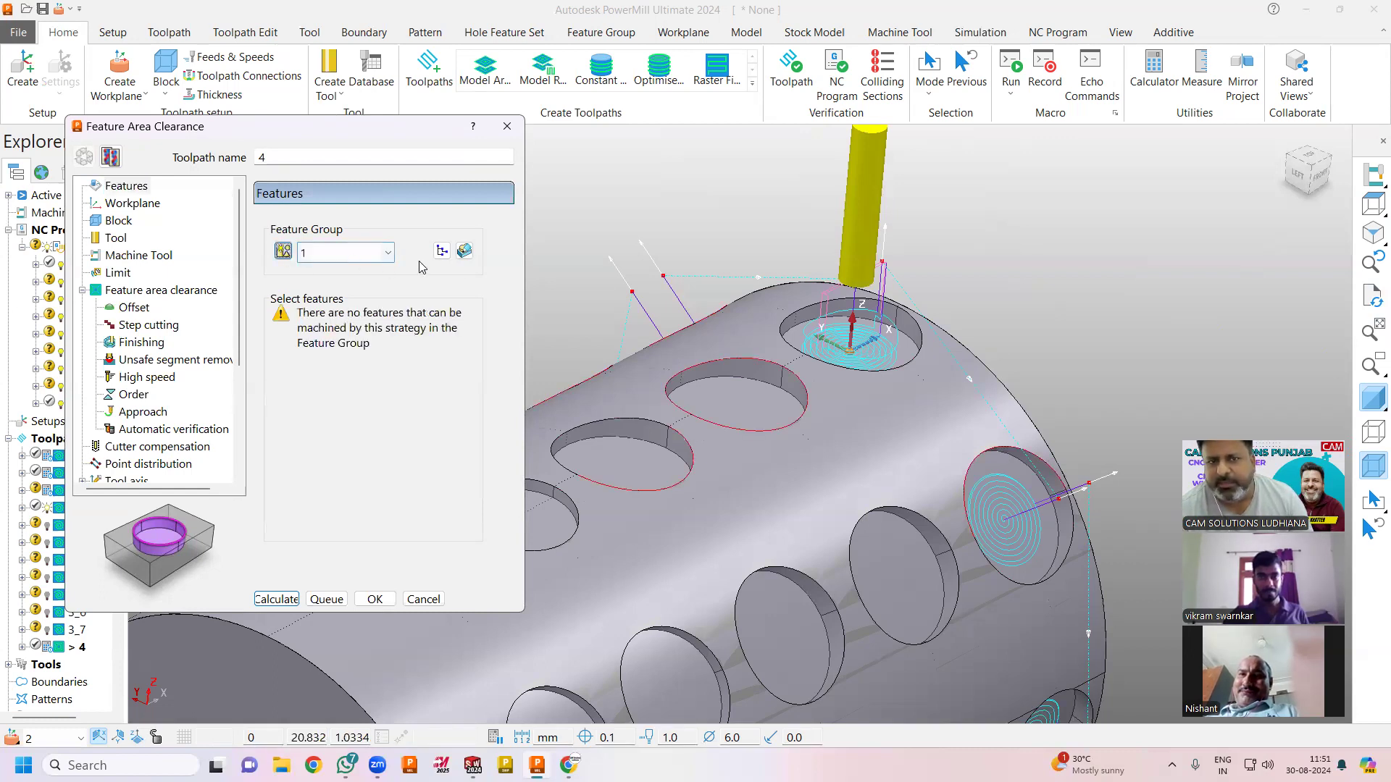
{"action": "left_click", "coordinate": [464, 253]}
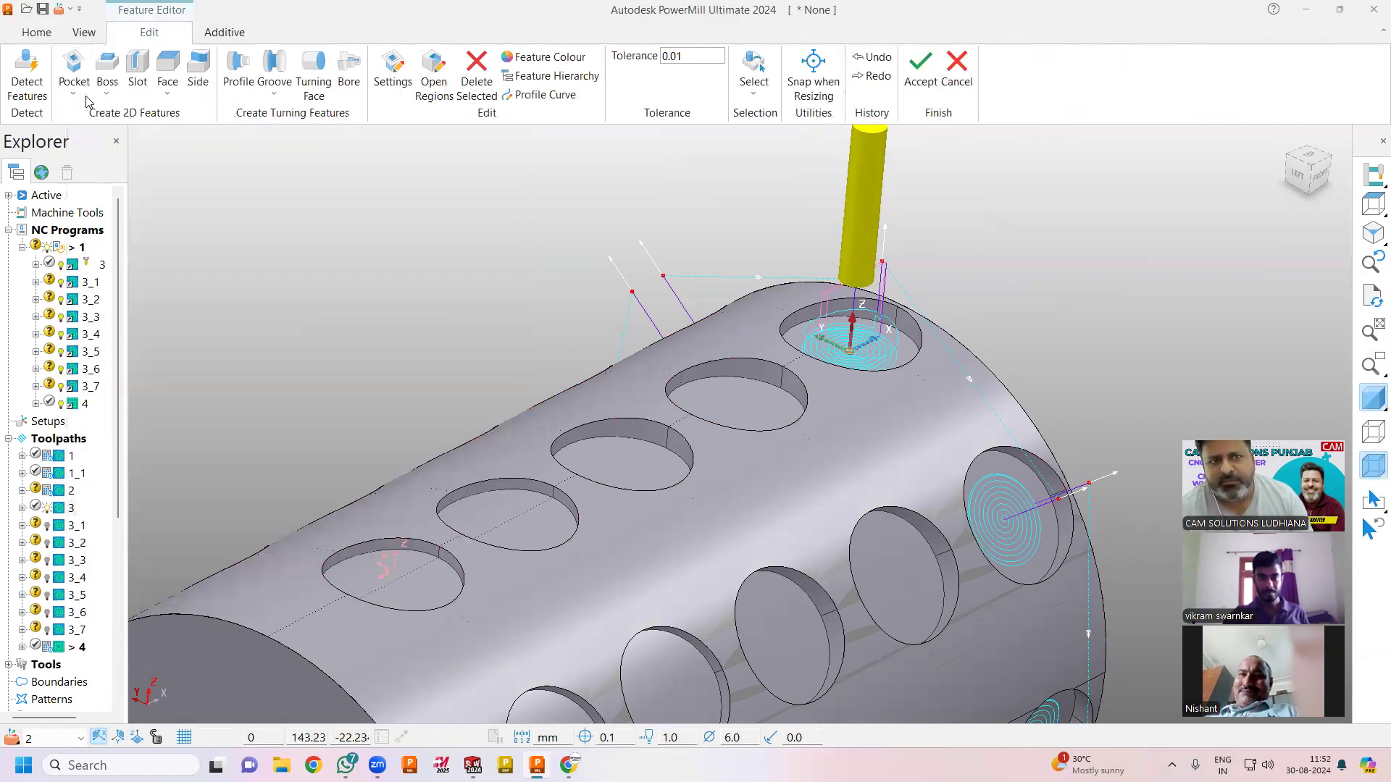
{"action": "left_click", "coordinate": [85, 100]}
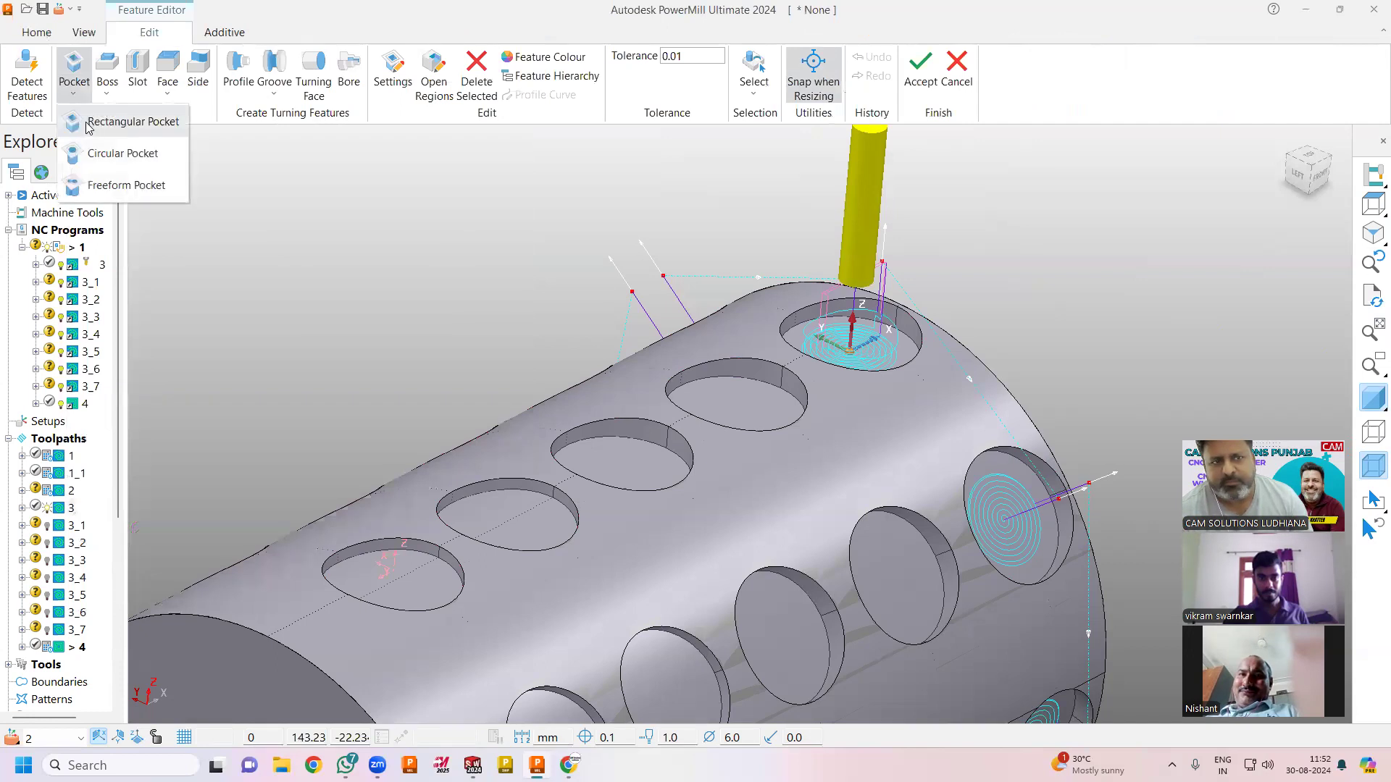
{"action": "left_click", "coordinate": [116, 154]}
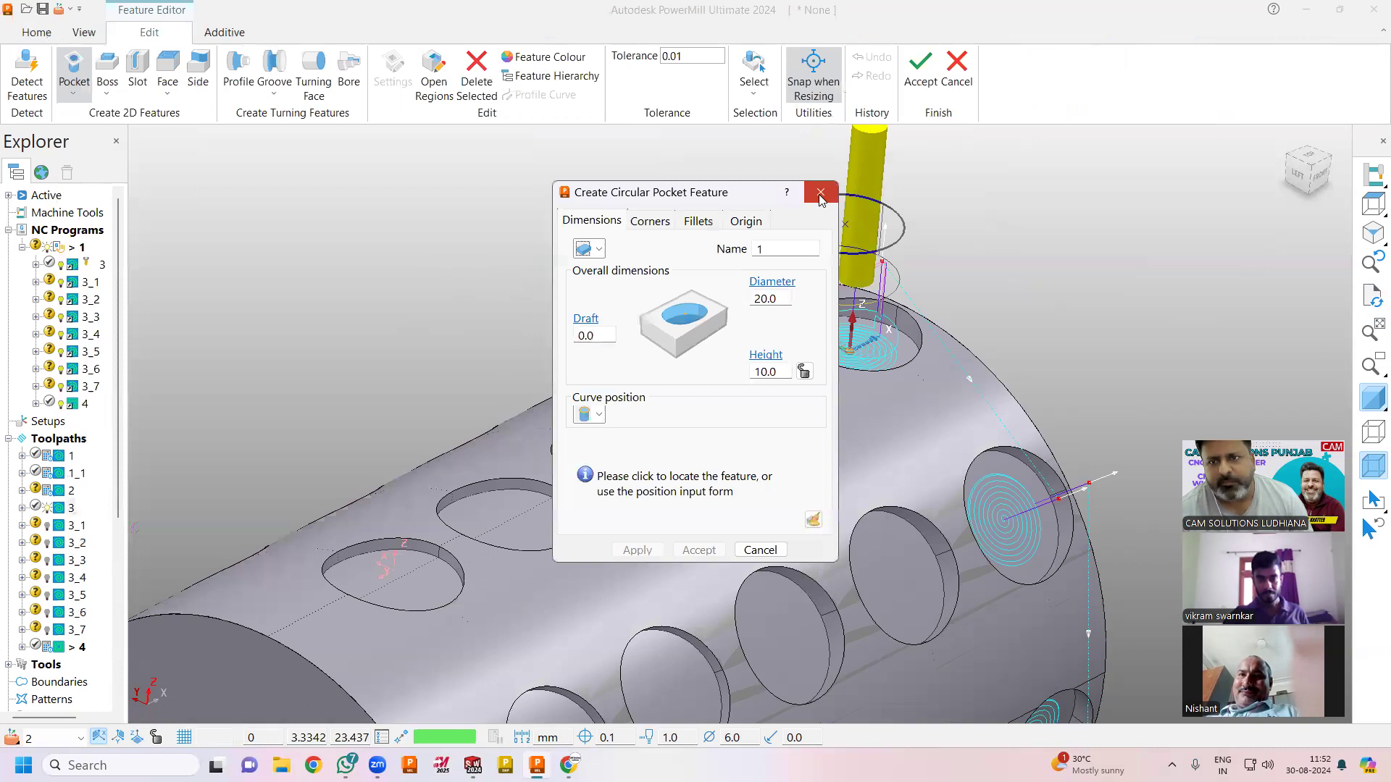
{"action": "left_click", "coordinate": [820, 194]}
Step: Start a freeform pocket feature from curves, using a composite curve picked along the edge of the second hole in the upper row
{"action": "left_click", "coordinate": [74, 91]}
{"action": "left_click", "coordinate": [92, 185]}
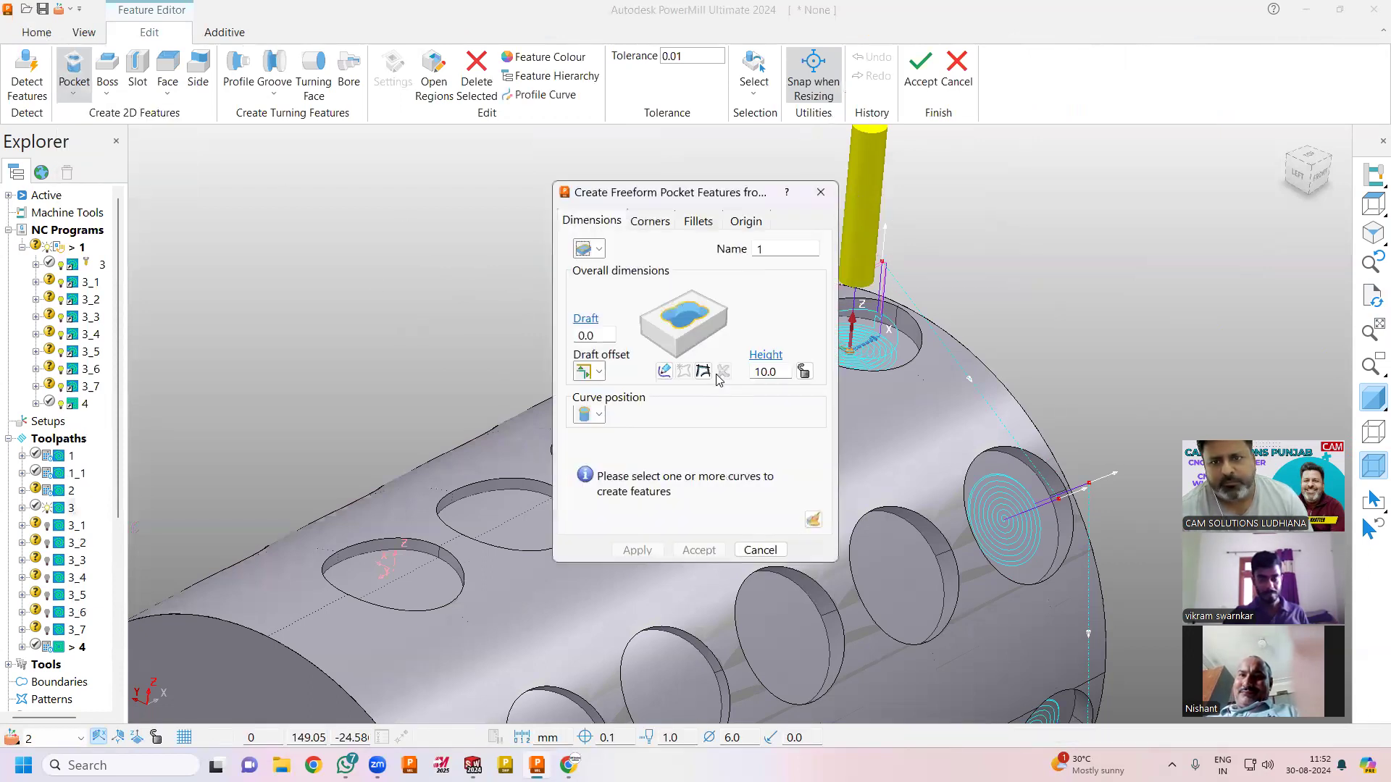
{"action": "left_click", "coordinate": [704, 371]}
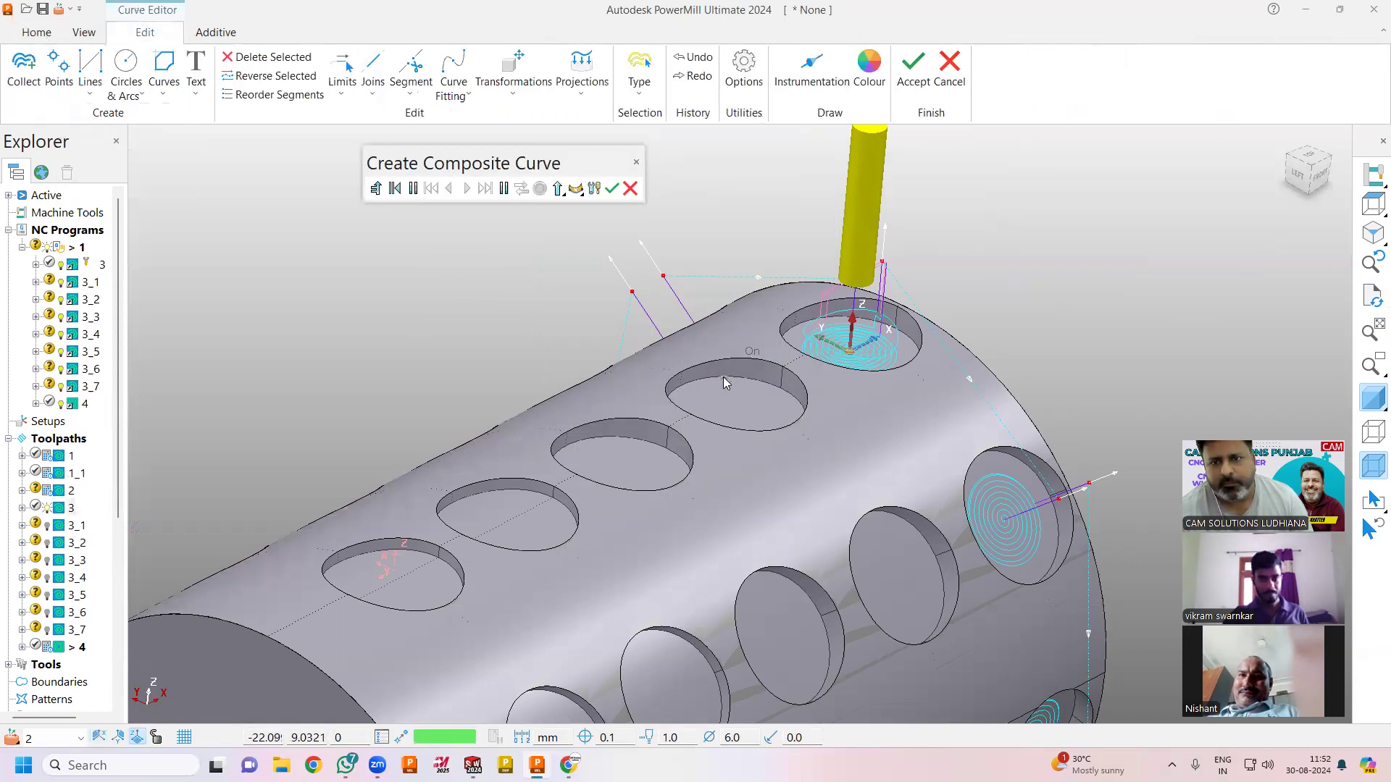
{"action": "left_click", "coordinate": [726, 383]}
{"action": "left_click", "coordinate": [486, 189]}
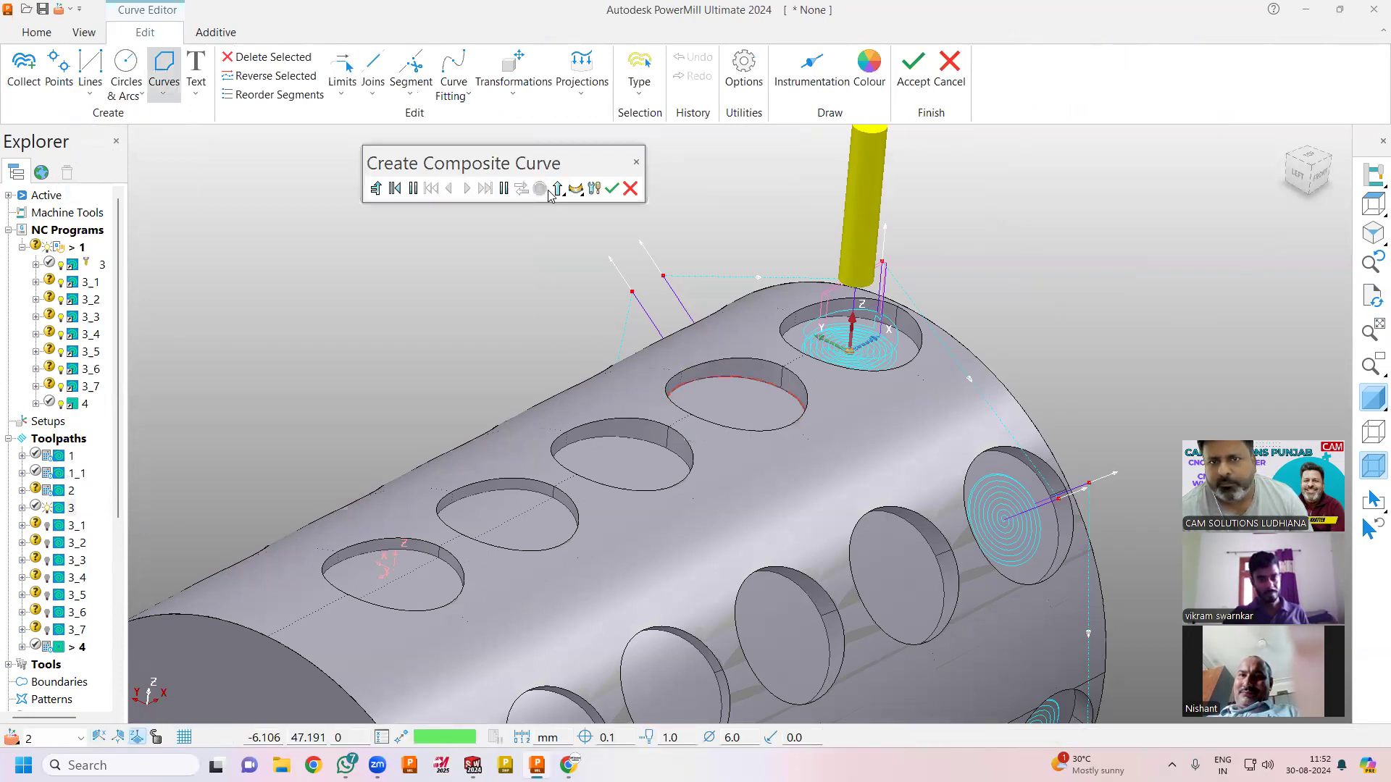
{"action": "left_click", "coordinate": [612, 189]}
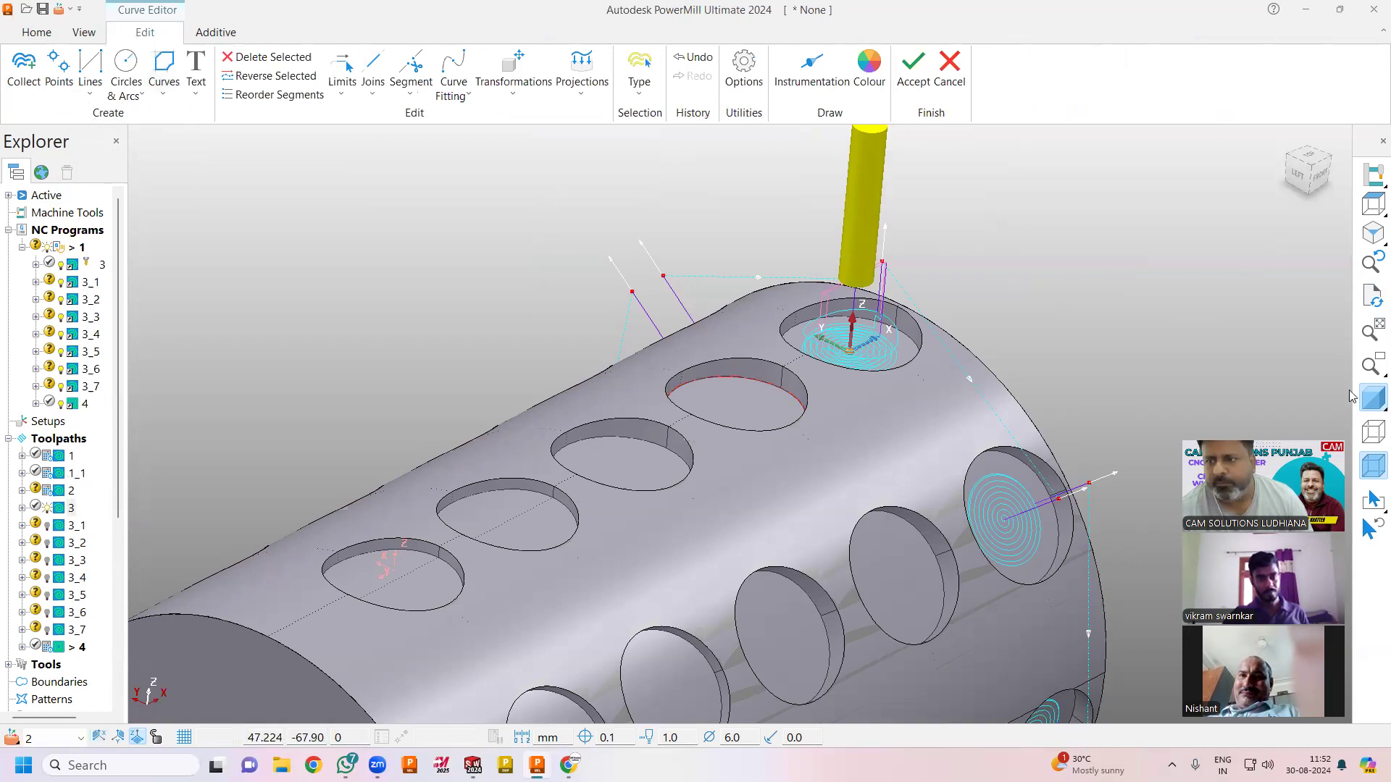
{"action": "left_click", "coordinate": [912, 76]}
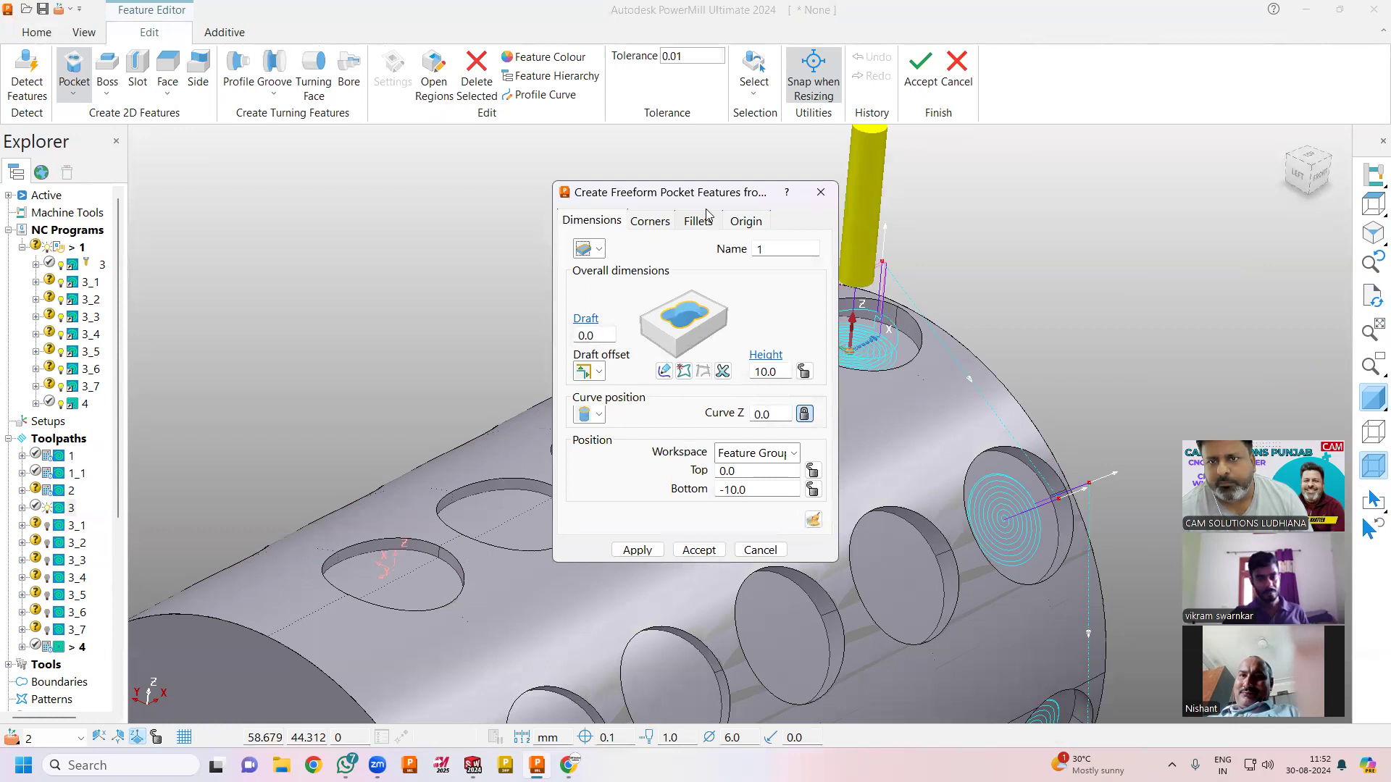
Step: Set the curve position so the pocket extends upward from the curve, and set its height to 5
{"action": "left_click_drag", "start_coordinate": [703, 196], "coordinate": [356, 181]}
{"action": "left_click", "coordinate": [246, 400]}
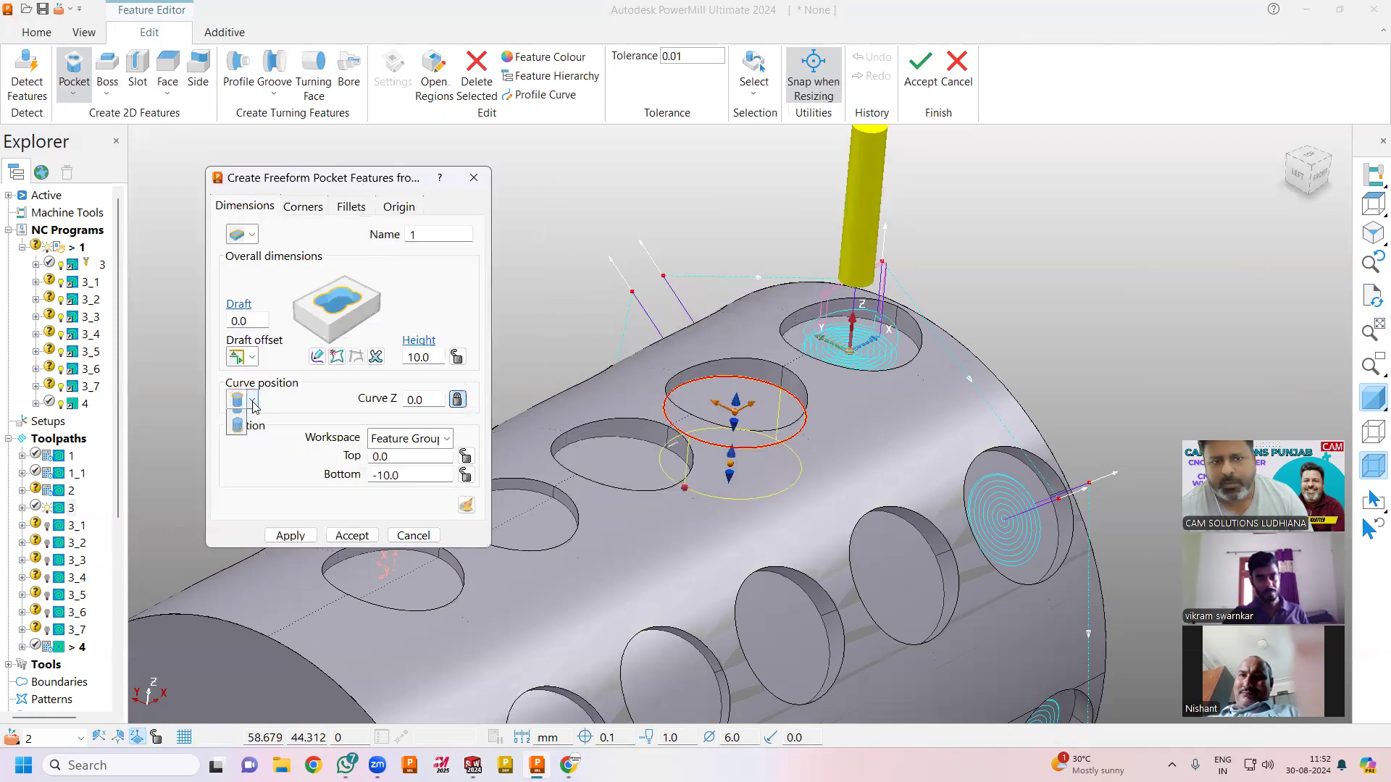
{"action": "left_click", "coordinate": [241, 440]}
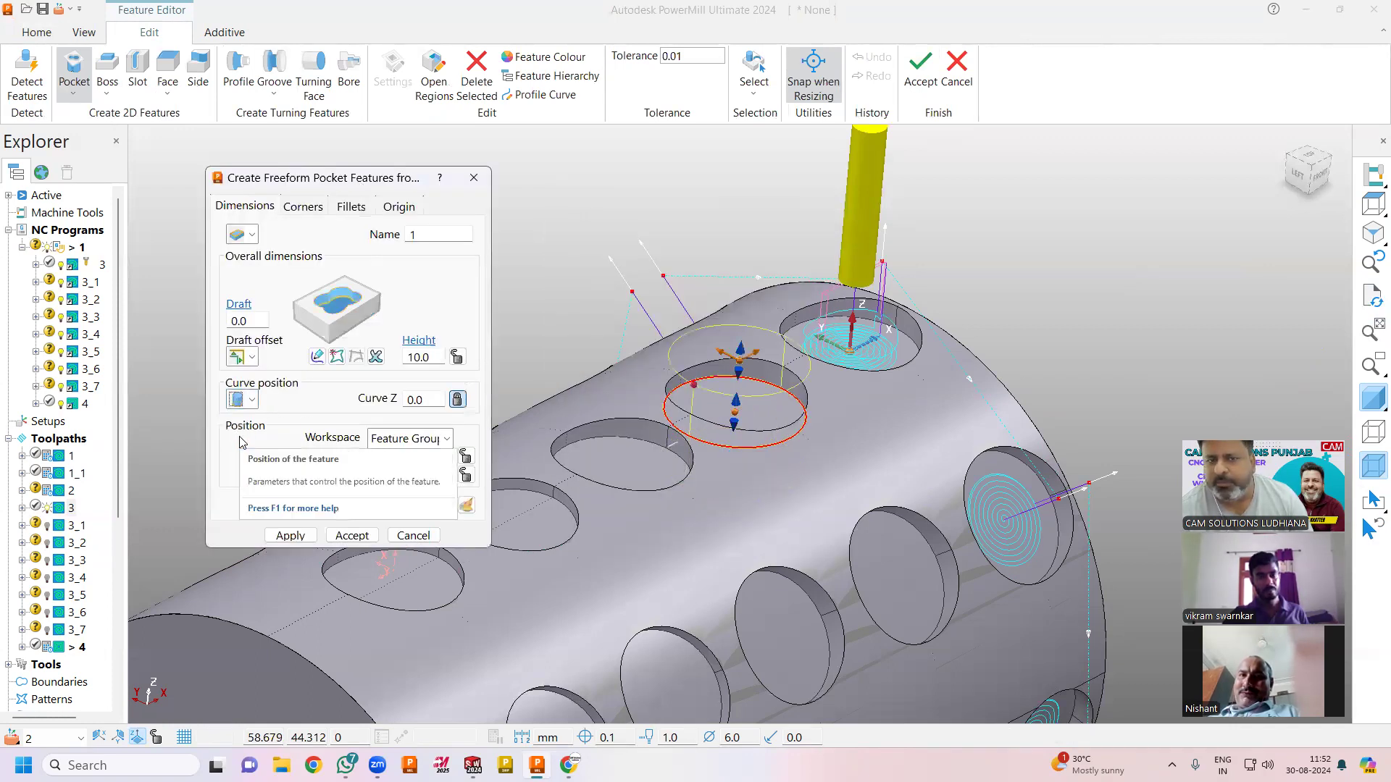
{"action": "double_click", "coordinate": [427, 357]}
{"action": "type", "text": "5"}
{"action": "key", "text": "Return"}
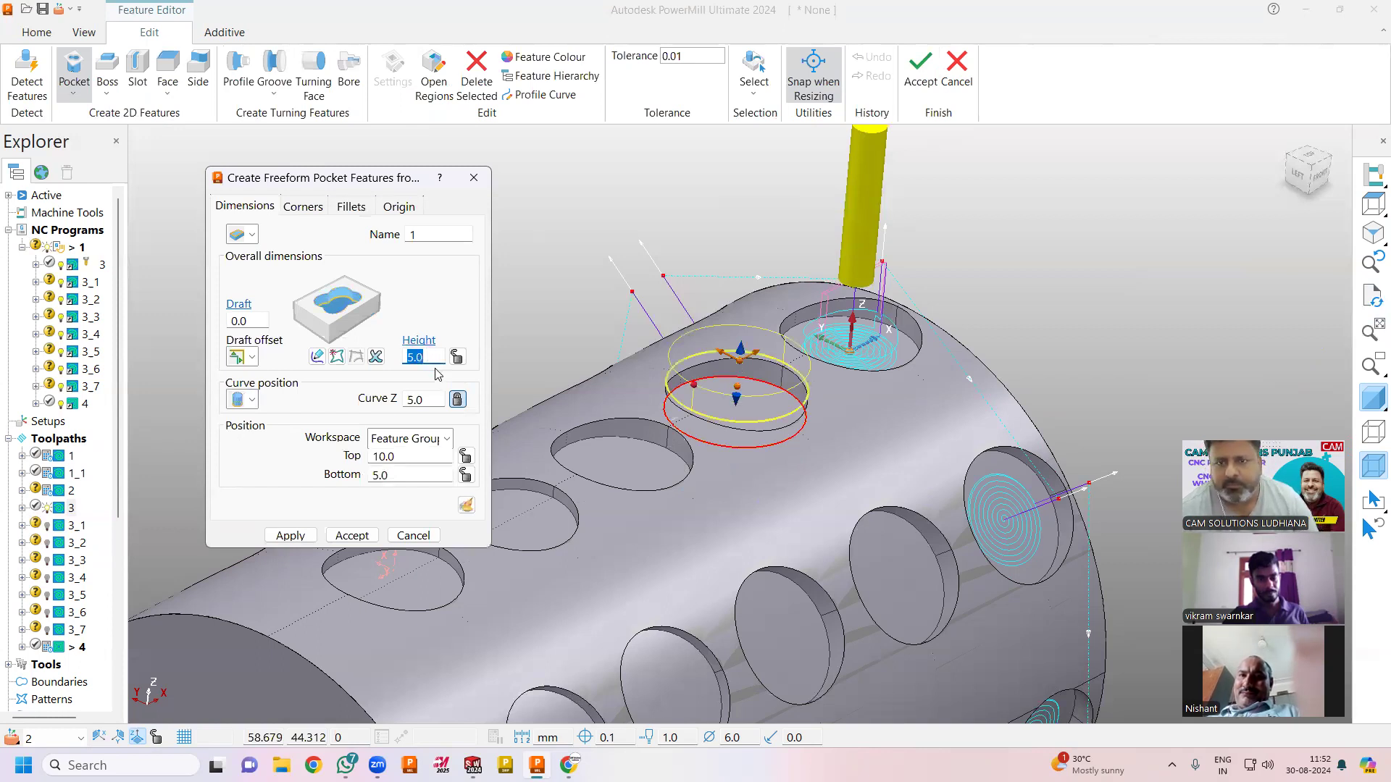
Step: Set the pocket height to 0 and Curve Z to 5, and check the feature's position from the side
{"action": "type", "text": "0"}
{"action": "key", "text": "Return"}
{"action": "left_click", "coordinate": [428, 398]}
{"action": "type", "text": "5"}
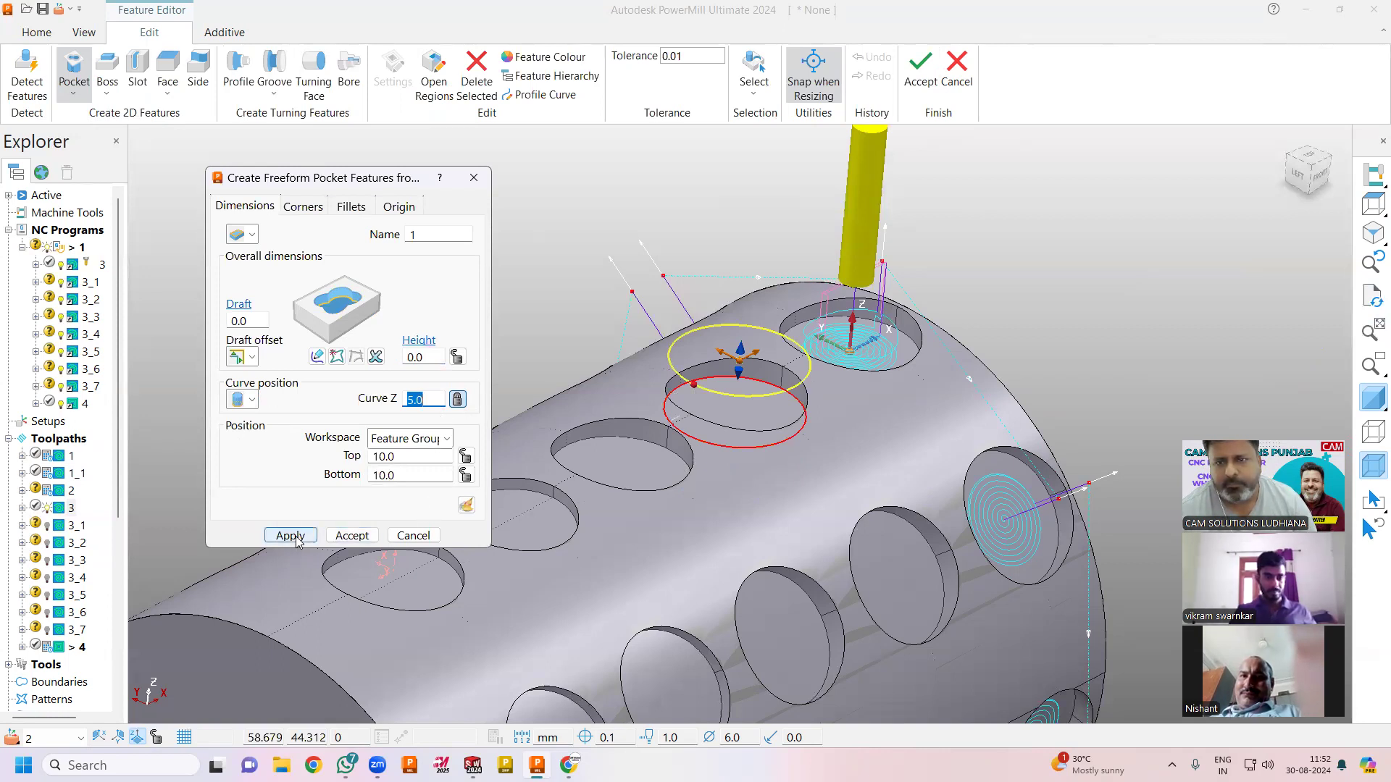
{"action": "left_click", "coordinate": [696, 323]}
{"action": "middle_click_drag", "start_coordinate": [696, 323], "coordinate": [722, 344]}
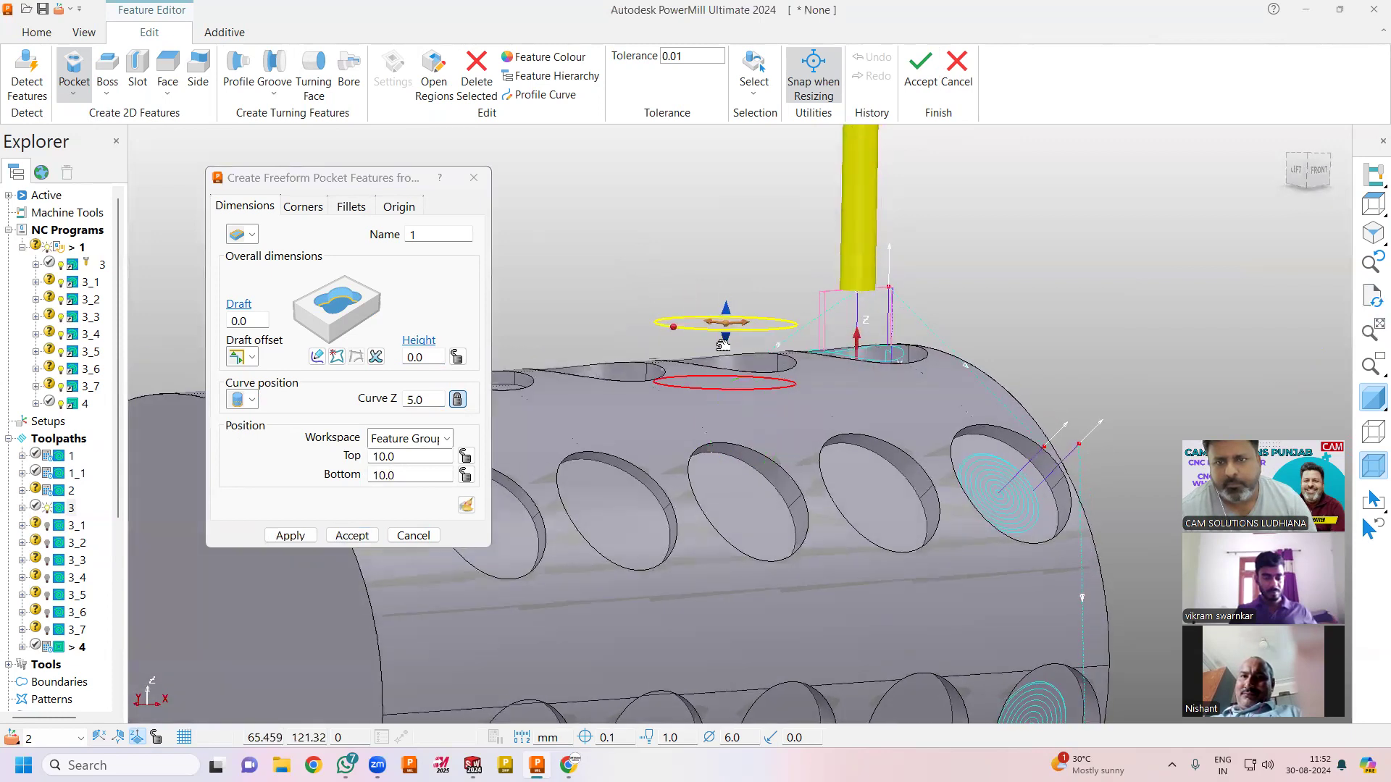